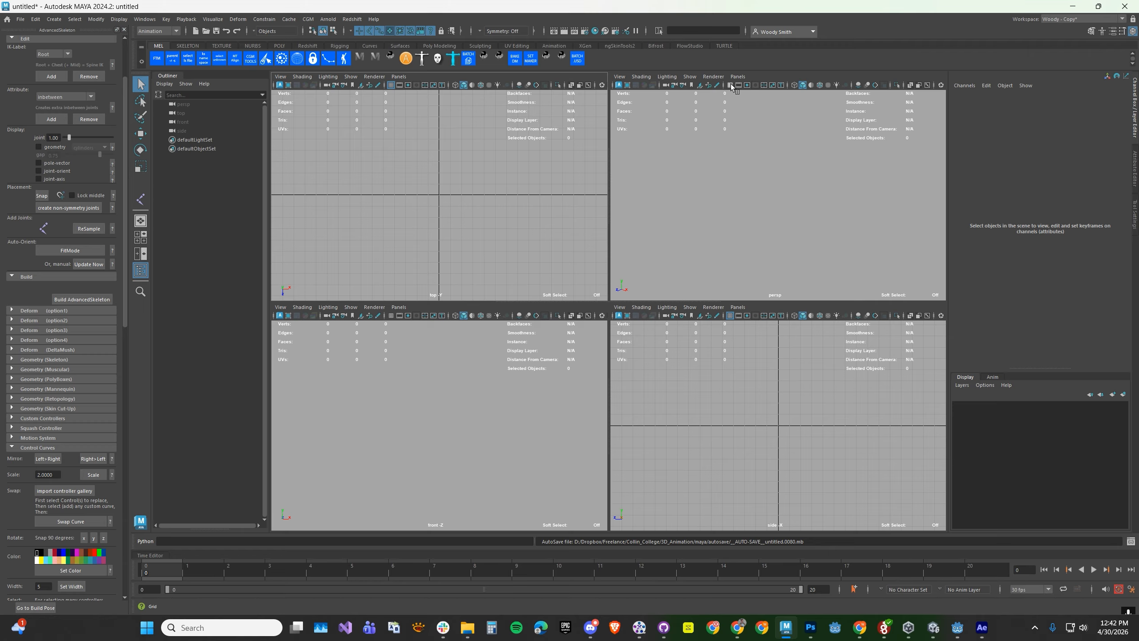
- Create a camera and set its translation to X 605, Y 230 and Z 515
left_click(54, 19)
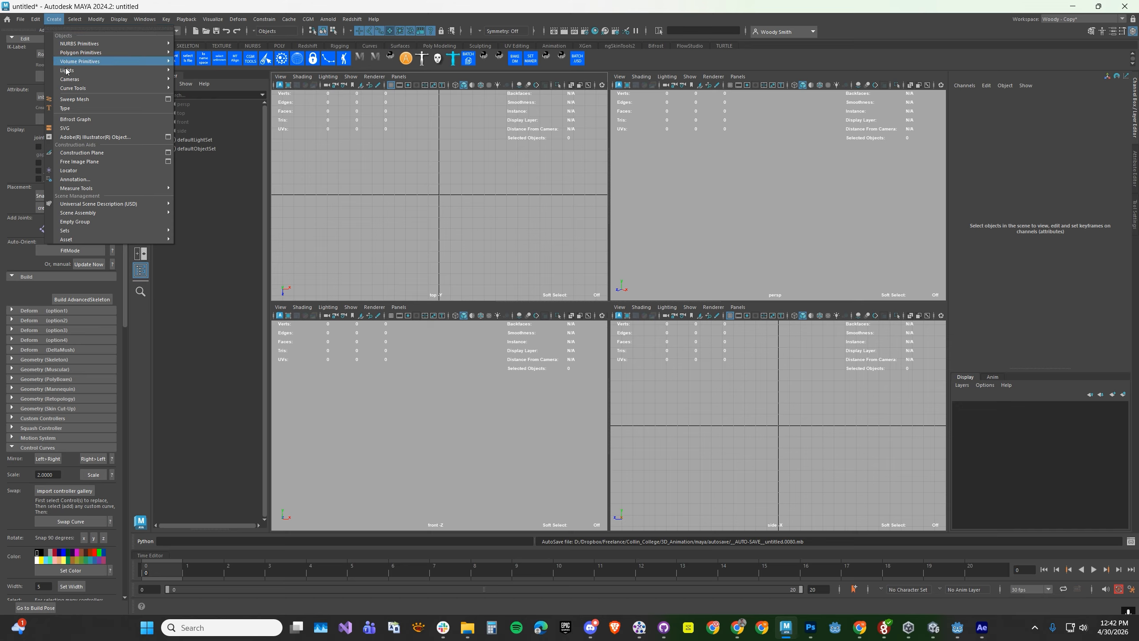
mouse_move(69, 79)
left_click(197, 80)
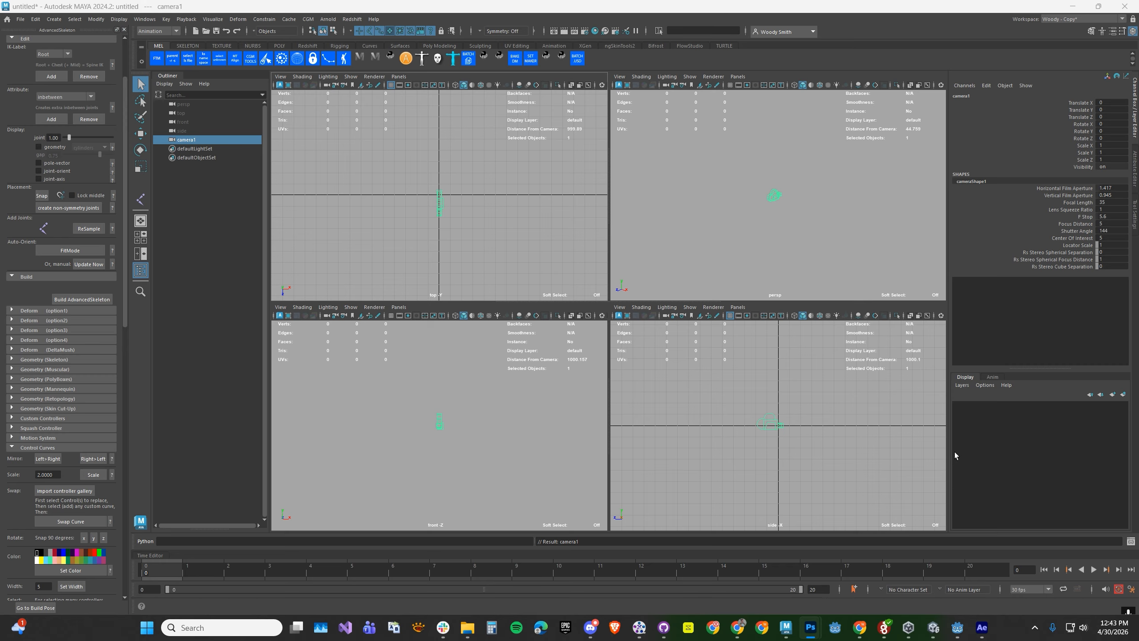
left_click(1106, 102)
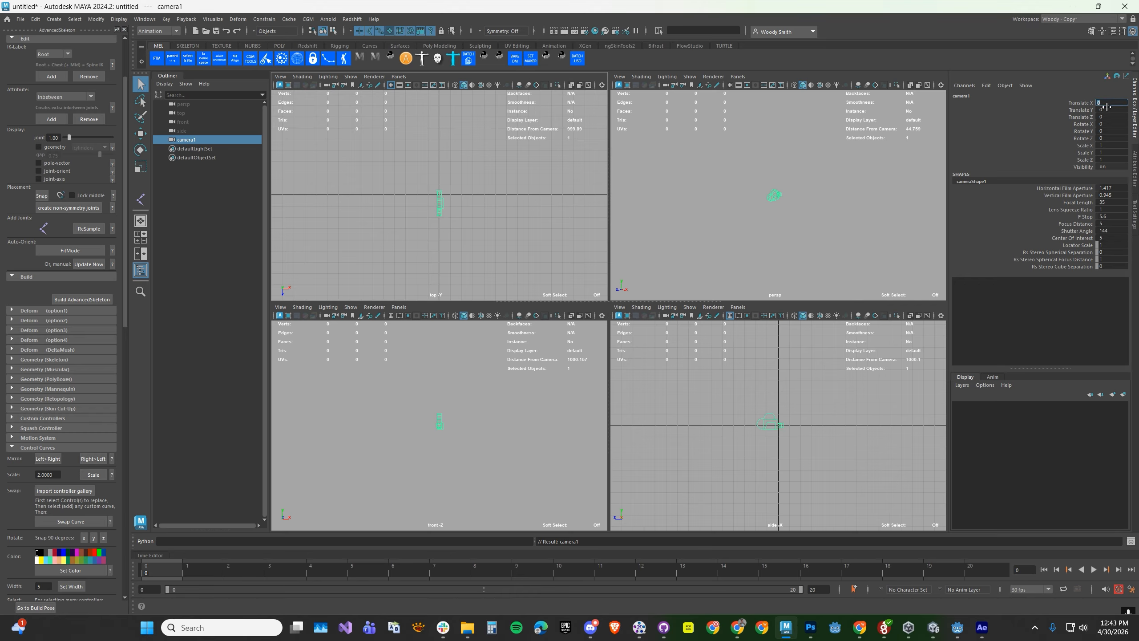
type("605")
key("Tab")
type("230")
key("Return")
key("Tab")
type("515")
key("Return")
- Set the new camera's rotation to X -7.5 and Y 49.55
left_click(1104, 130)
type("-7.5")
key("Tab")
key("shift+Tab")
key("shift+Tab")
type("-7.5")
left_click(1109, 131)
type("49.55")
key("Return")
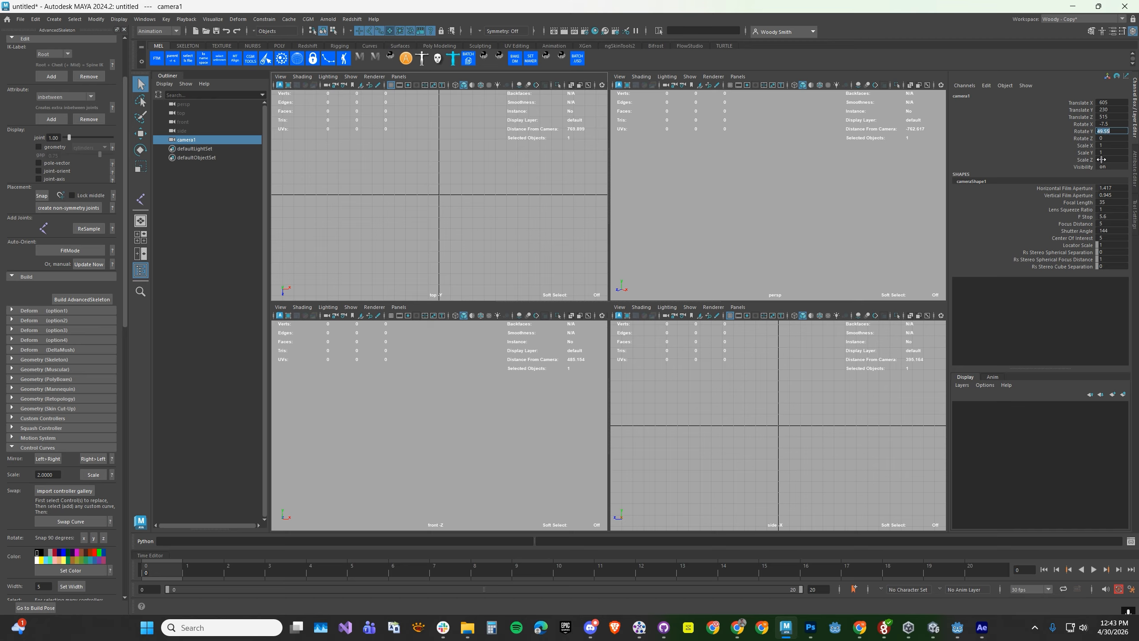
left_click(1073, 130)
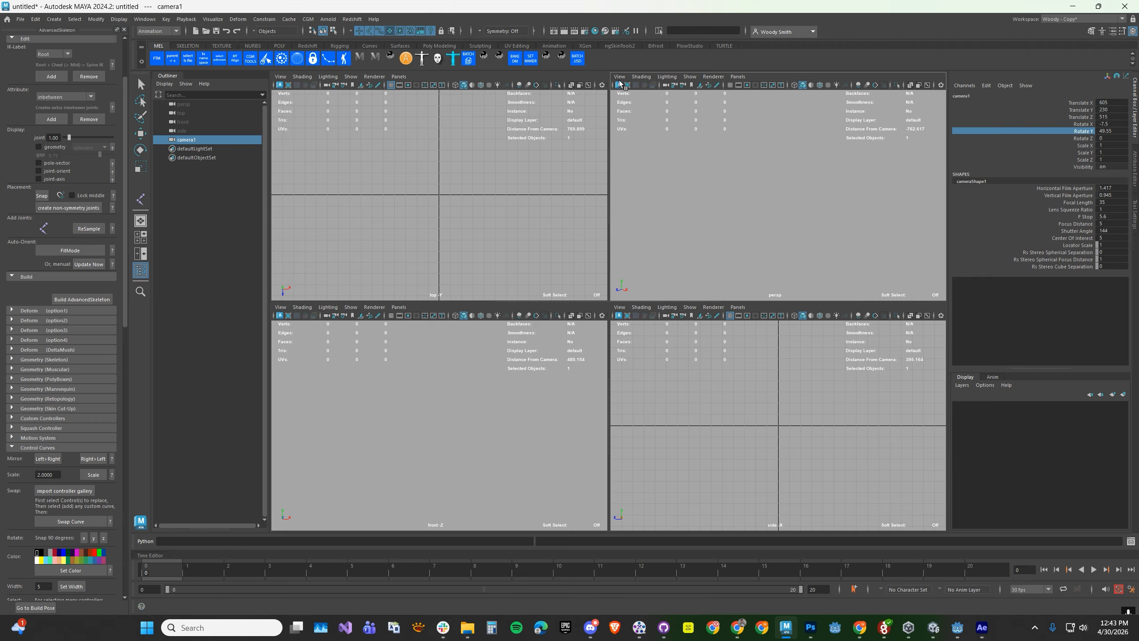
- Show the view through camera1 in the perspective viewport and rename the camera Roto_Camera
left_click(735, 77)
mouse_move(740, 87)
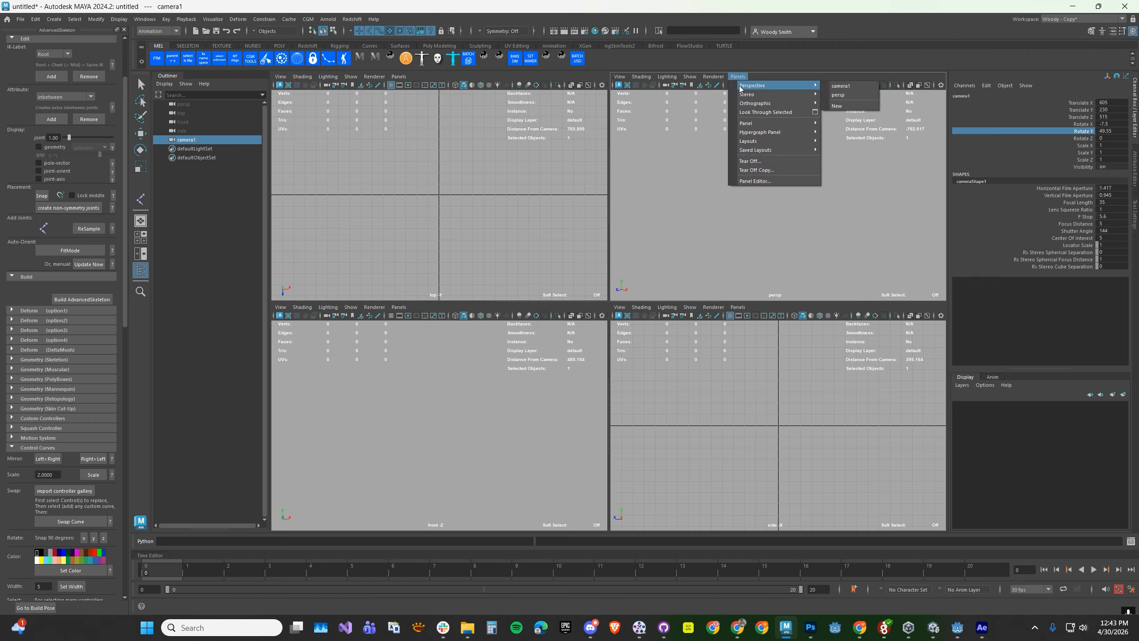
left_click(841, 85)
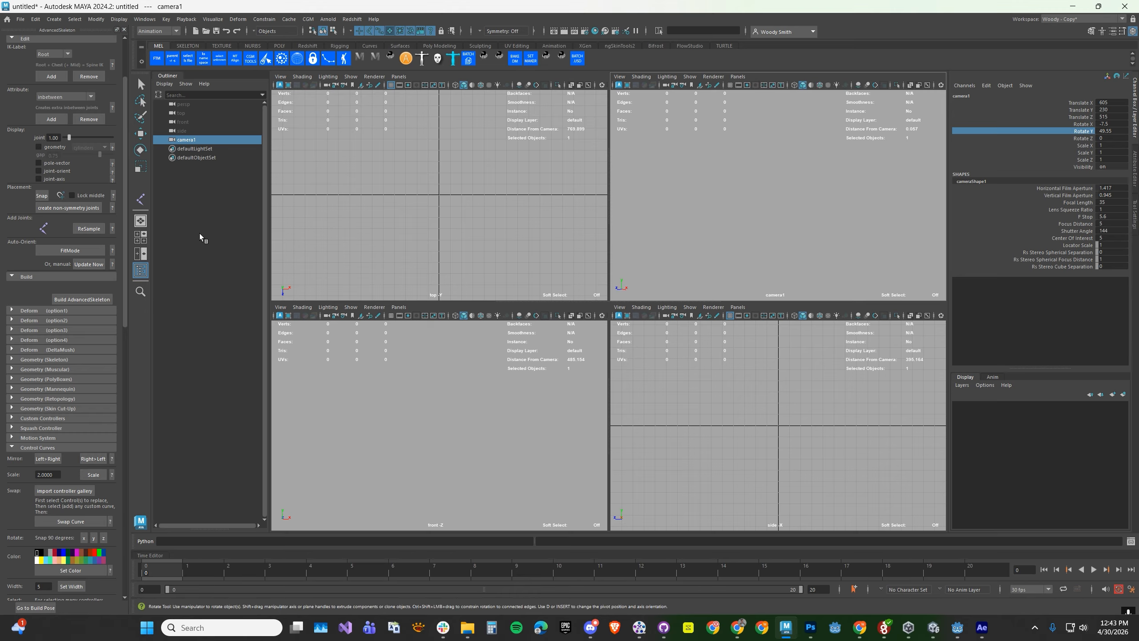
double_click(196, 140)
type("Roto_Camera")
key("Return")
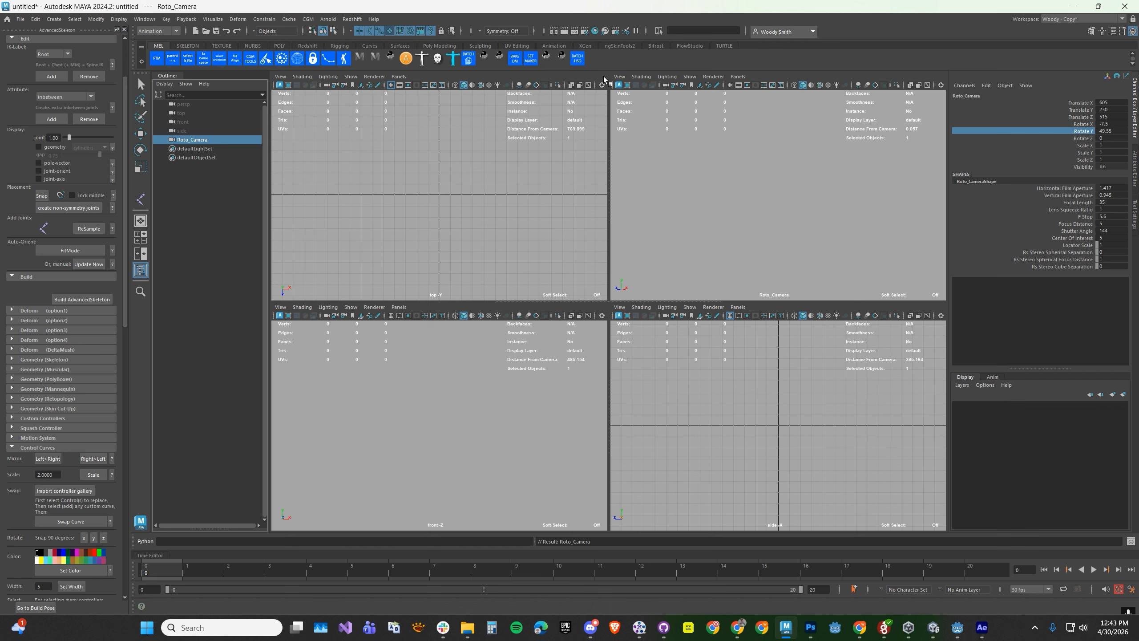
- Import the weightlifting movie from Lesson_13_Roto_Animation's Source folder as Roto_Camera's image plane and show its attributes
left_click(617, 77)
mouse_move(637, 276)
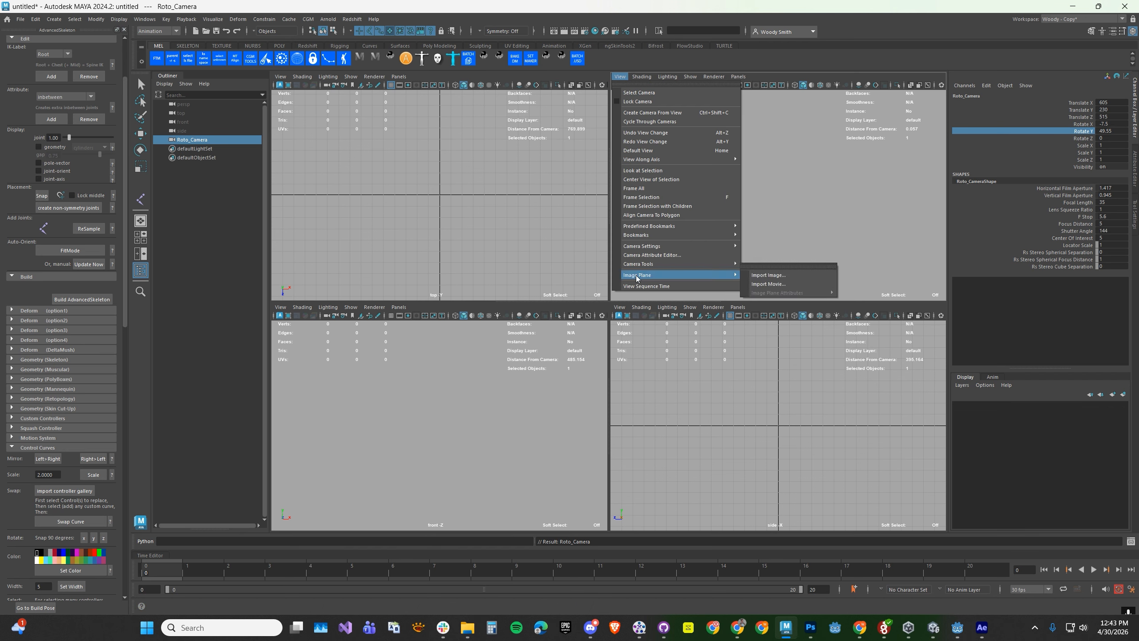
left_click(768, 287)
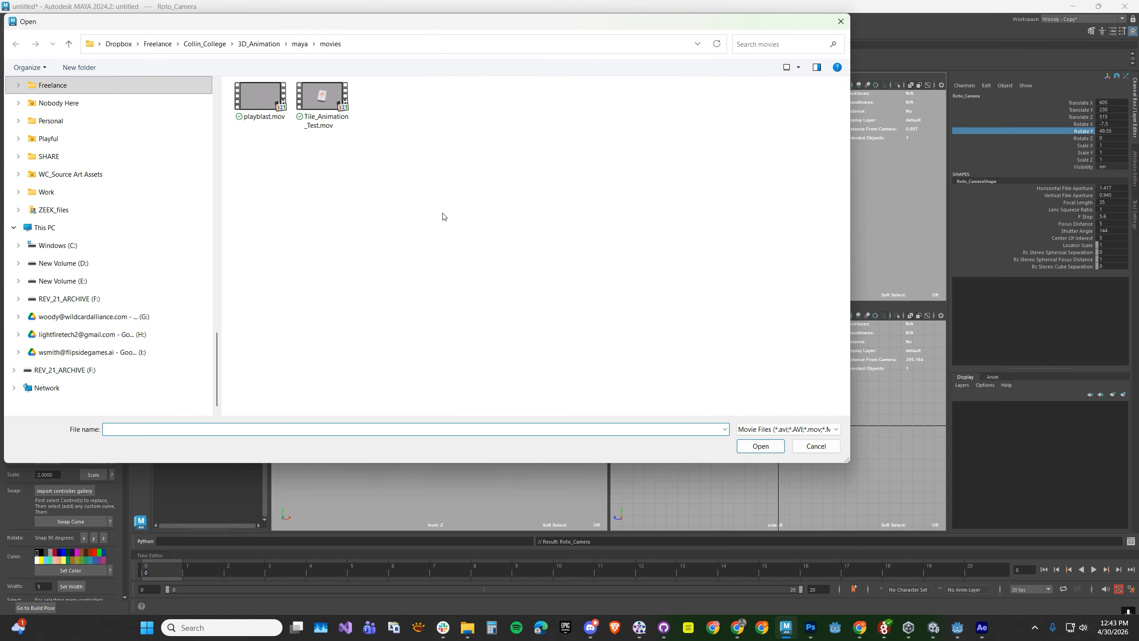
left_click(259, 44)
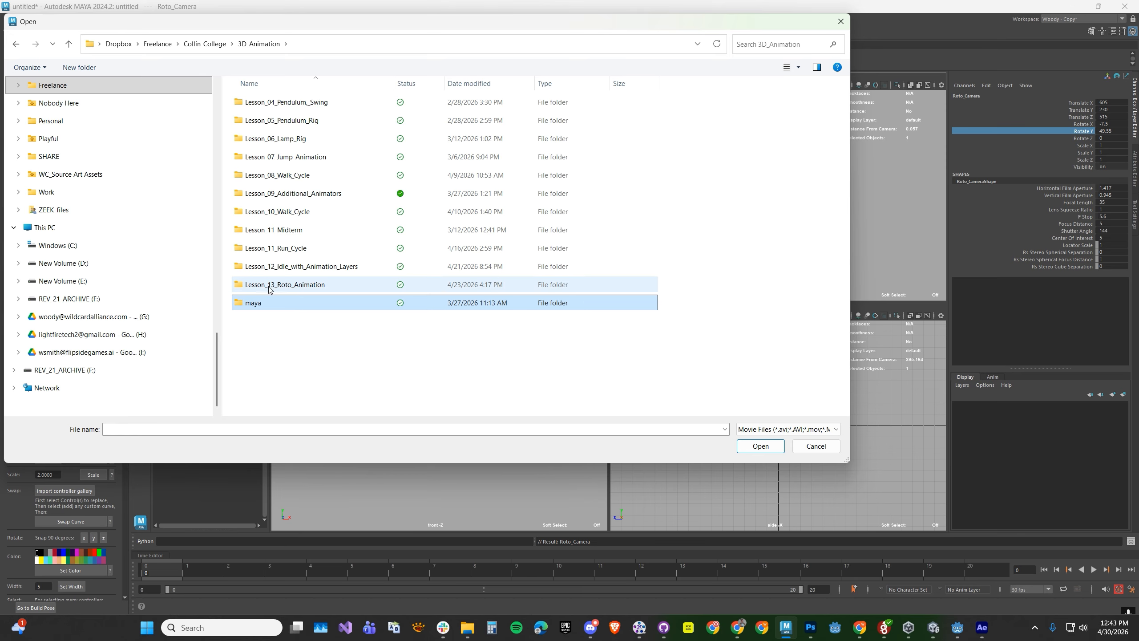
double_click(283, 284)
double_click(265, 120)
left_click(265, 139)
left_click(760, 446)
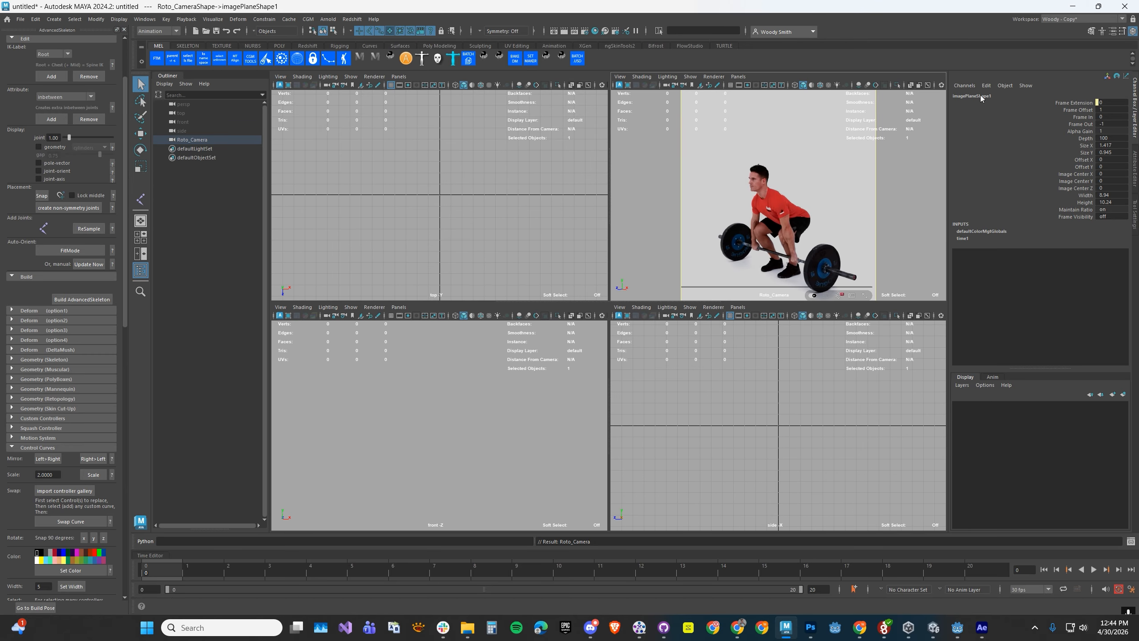
key("ctrl+a")
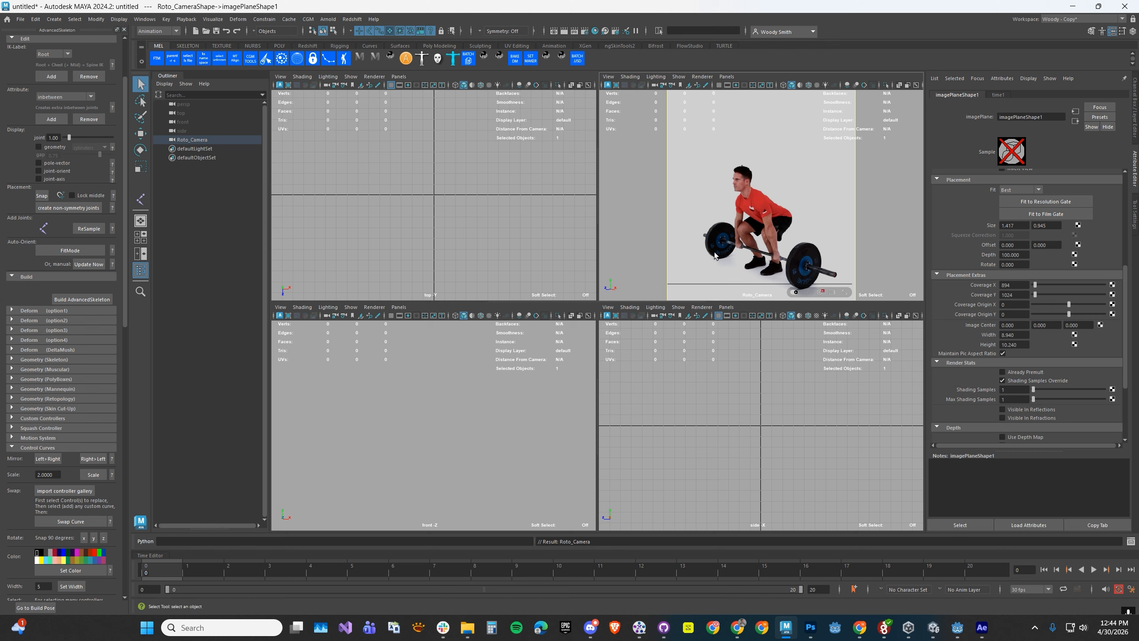
- Reference Character_Rig.ma from Lesson_13_Roto_Animation's Scenes folder into the scene and dismiss the unsupported nodes message
left_click(21, 20)
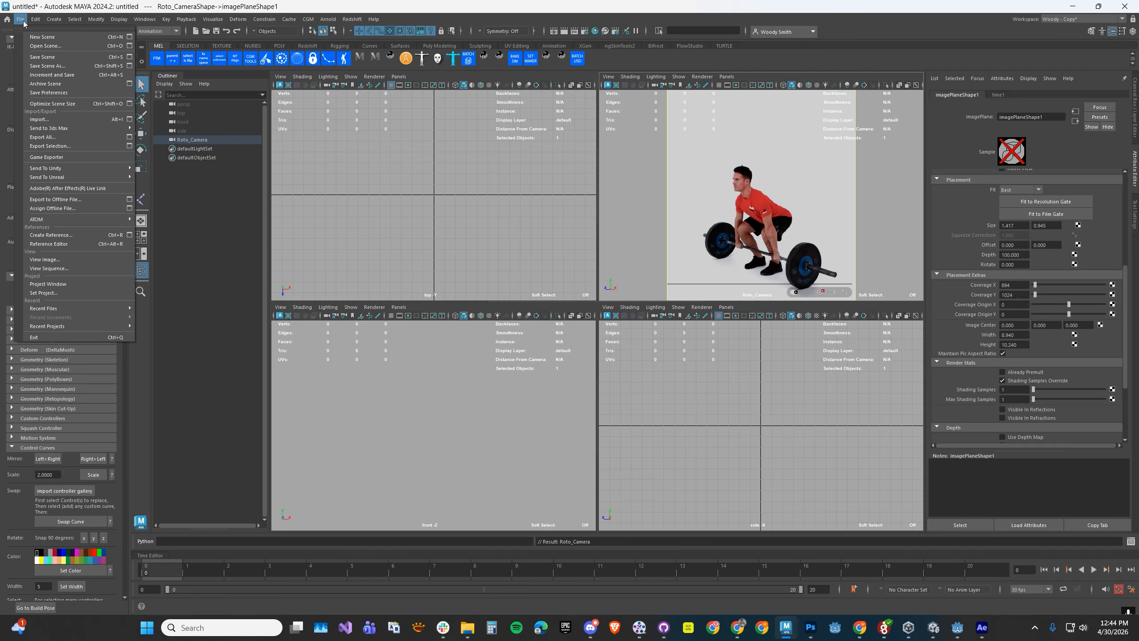
left_click(51, 234)
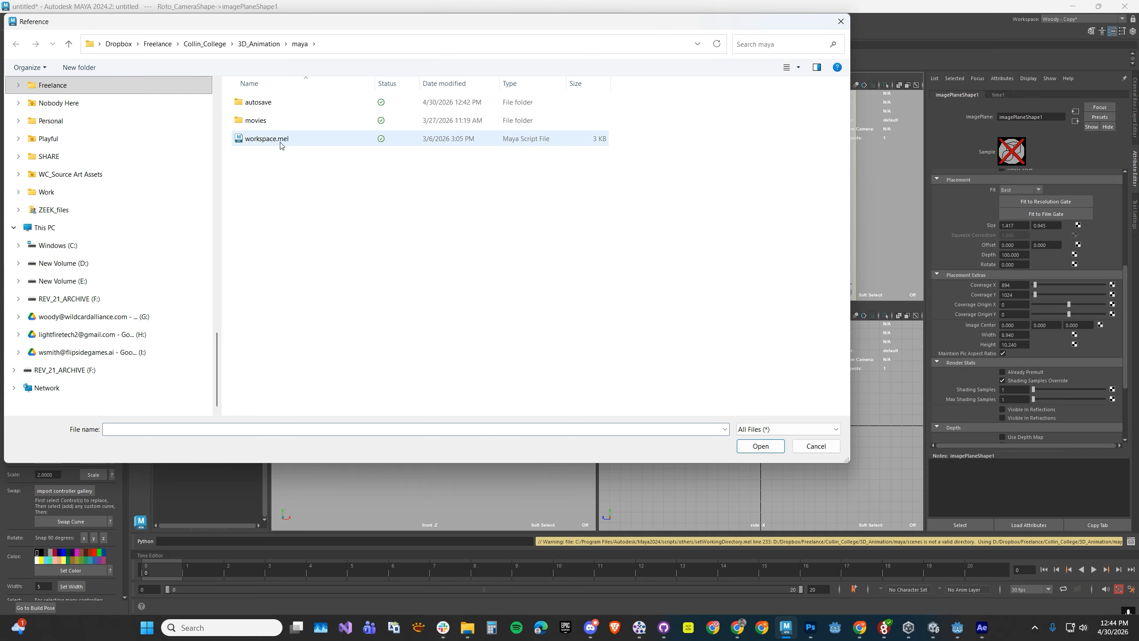
left_click(263, 47)
double_click(254, 284)
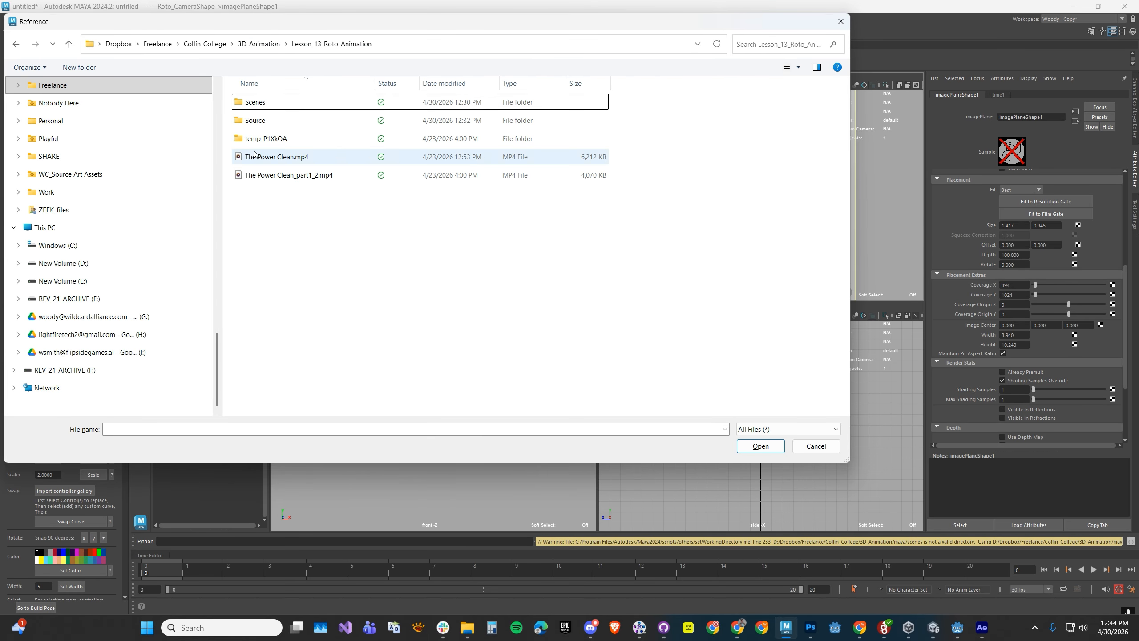
double_click(254, 102)
left_click(269, 170)
key("Return")
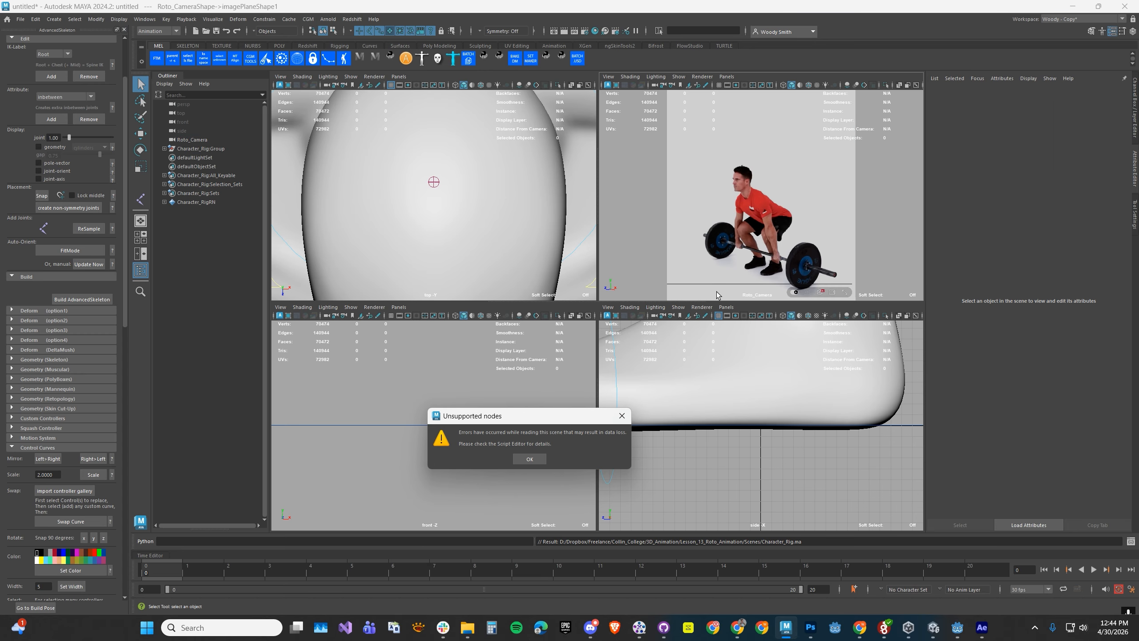
left_click(518, 459)
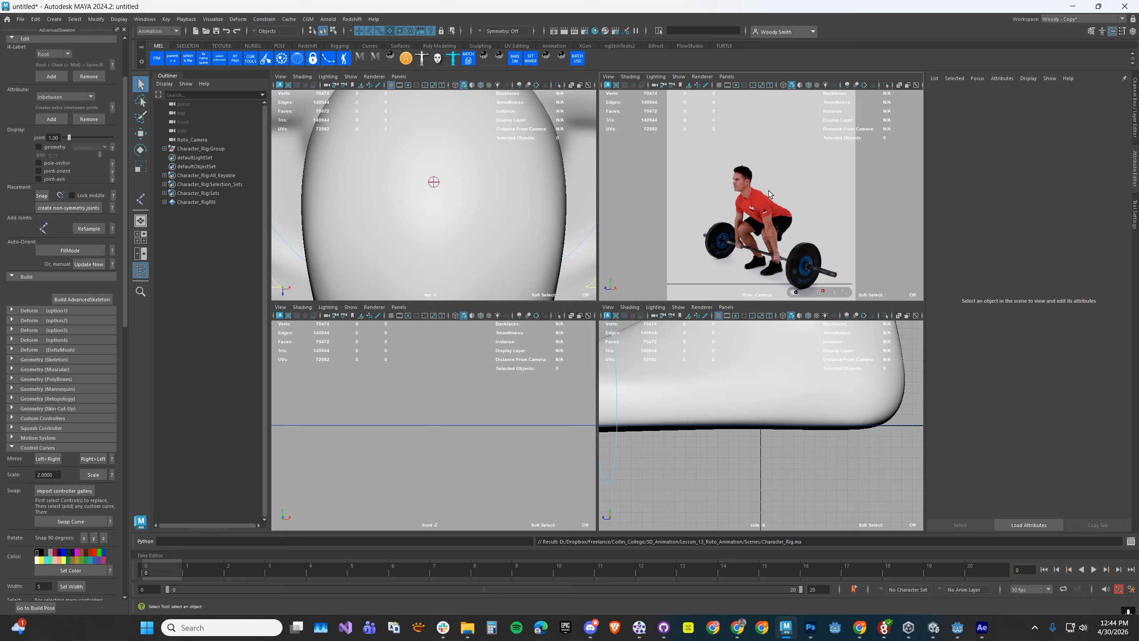
key("f")
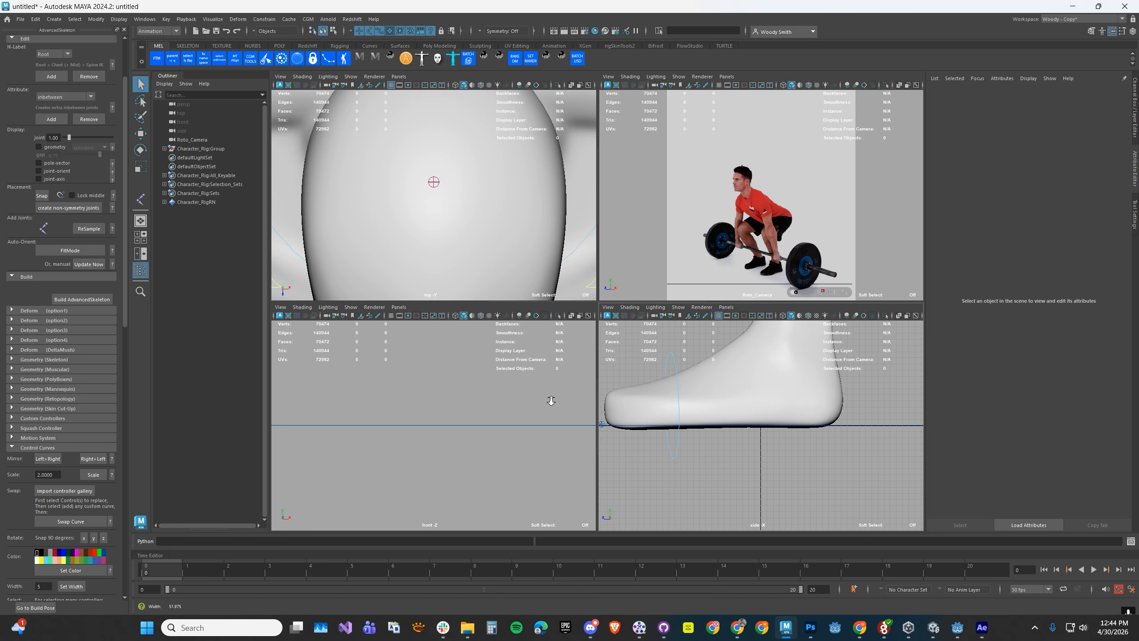
left_click(608, 76)
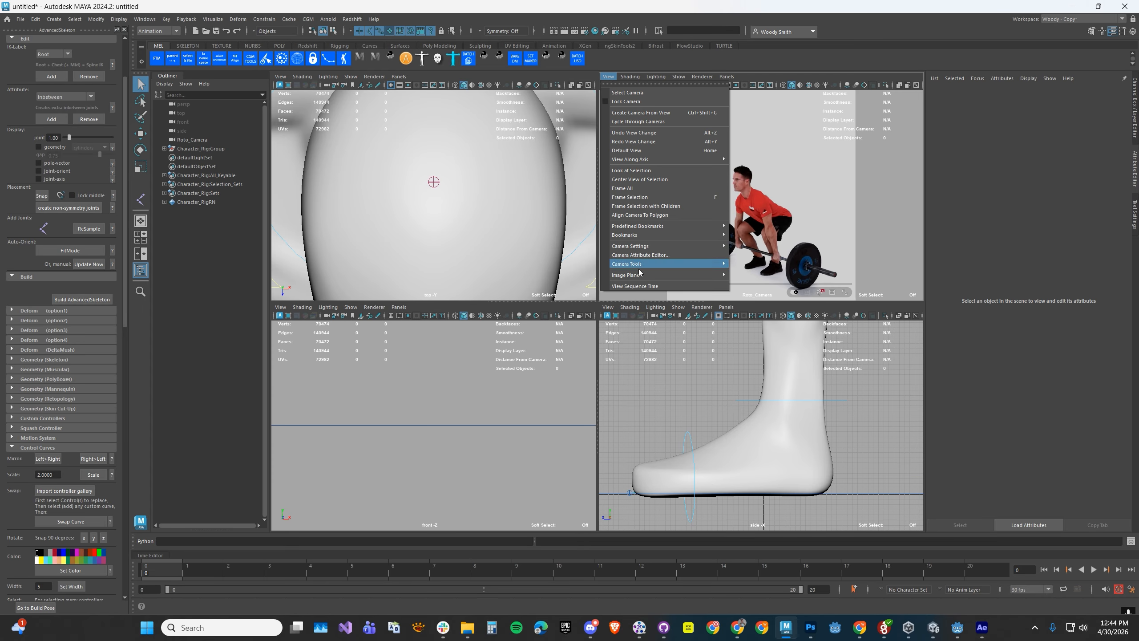
mouse_move(713, 275)
left_click(835, 198)
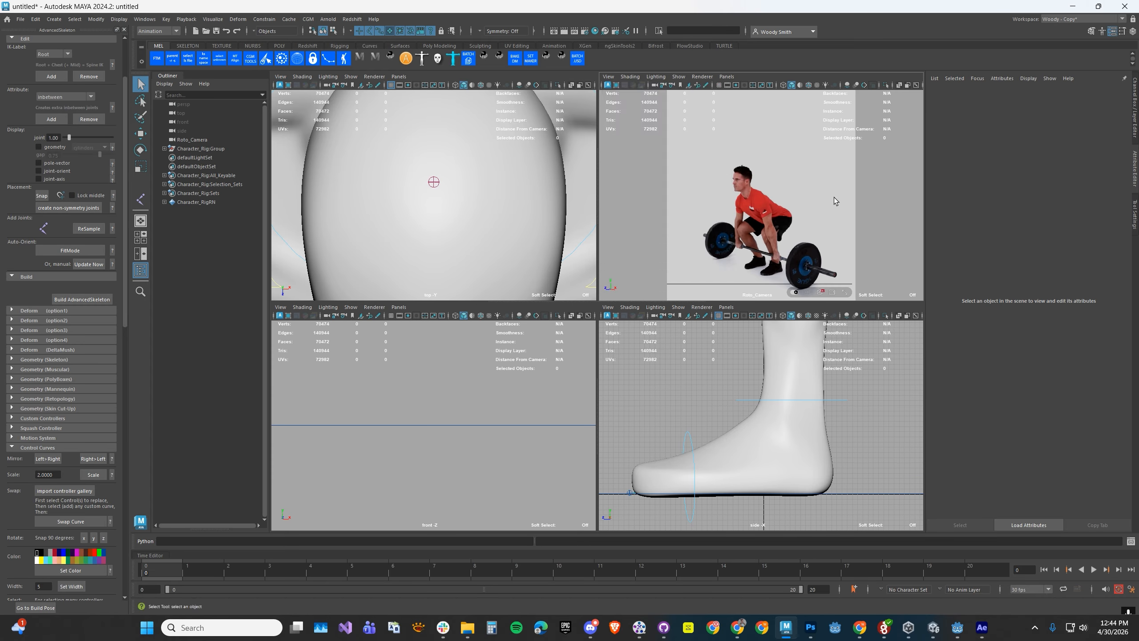
- Set the depth of Roto_Camera's image plane to 1000 and fit the plane to the resolution gate
left_click(206, 141)
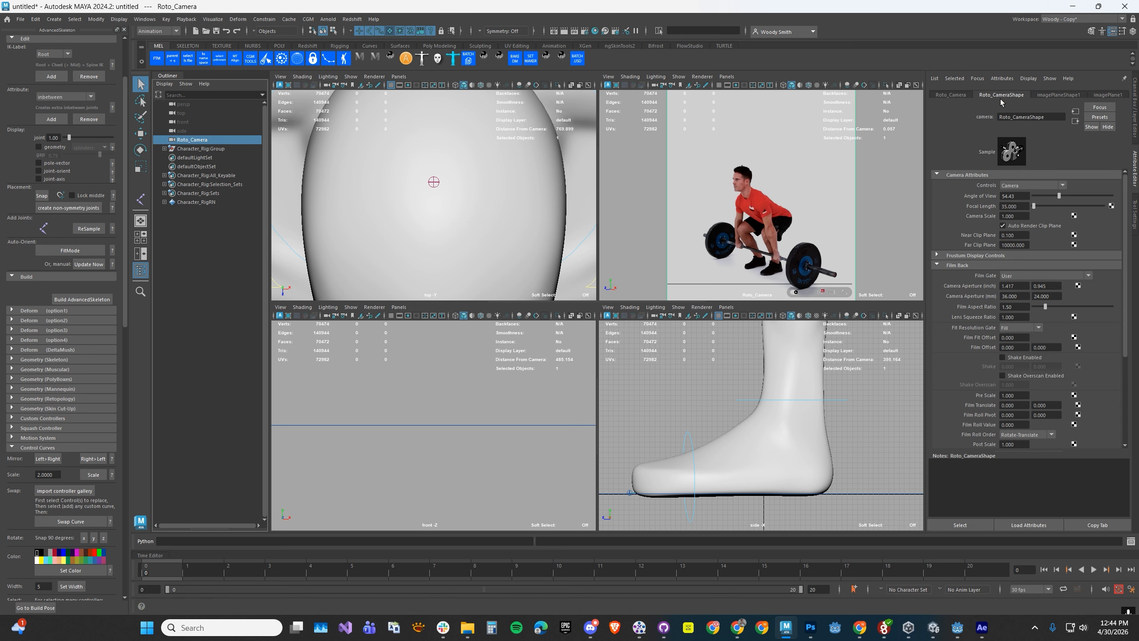
left_click(1059, 95)
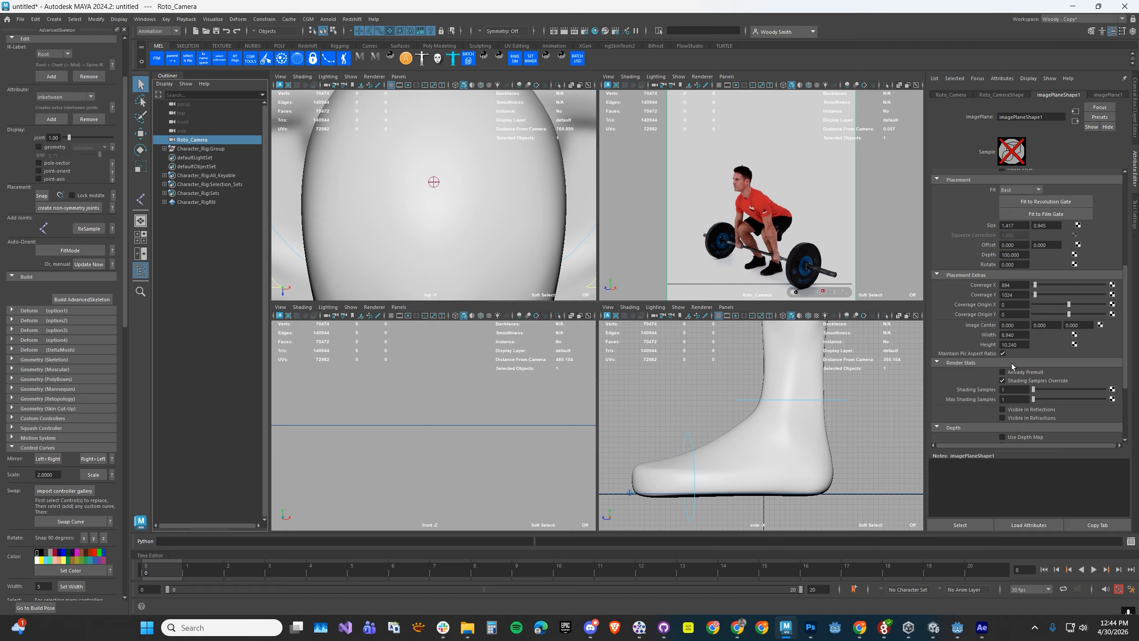
left_click(1015, 255)
type("1000")
key("Return")
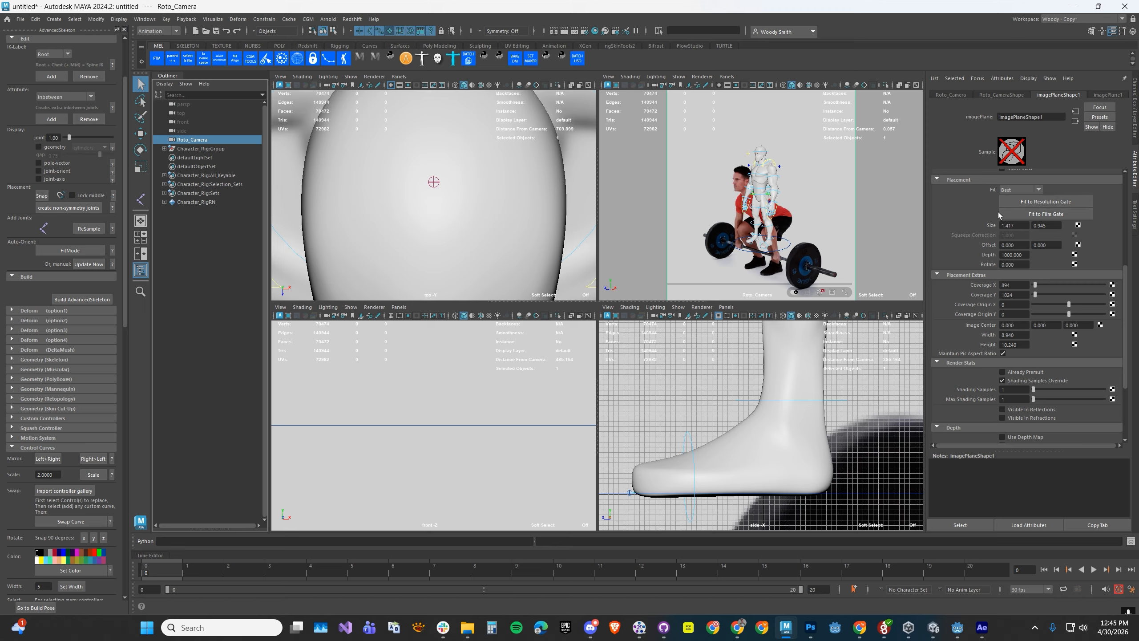
left_click(1033, 202)
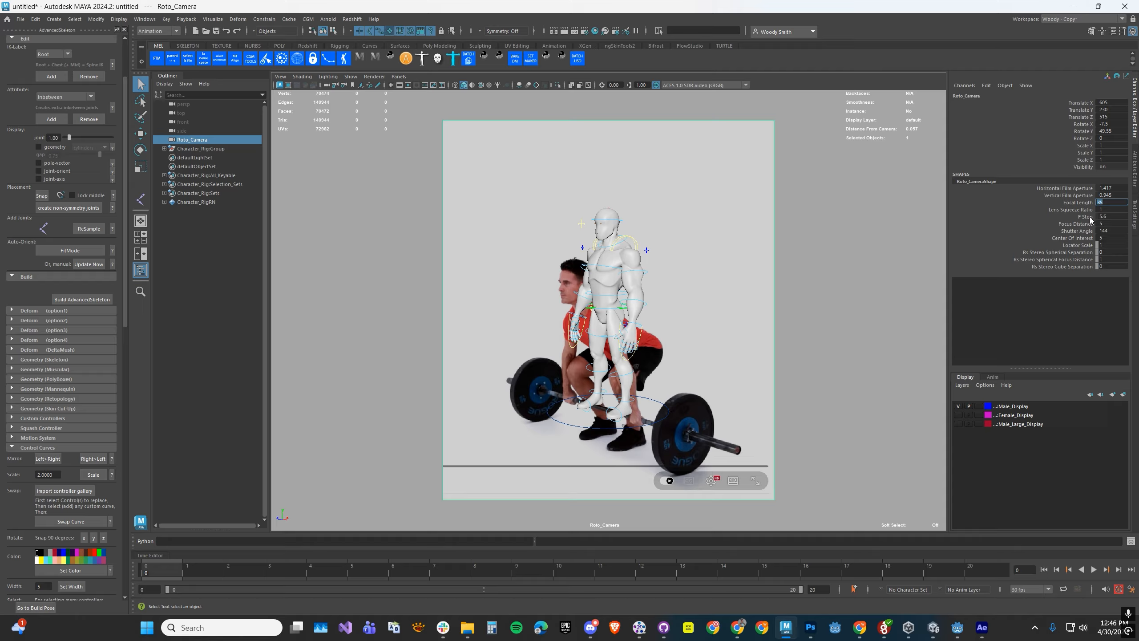
- Set Roto_Camera's focal length to 45 and play back the footage behind the character
type("45")
key("Return")
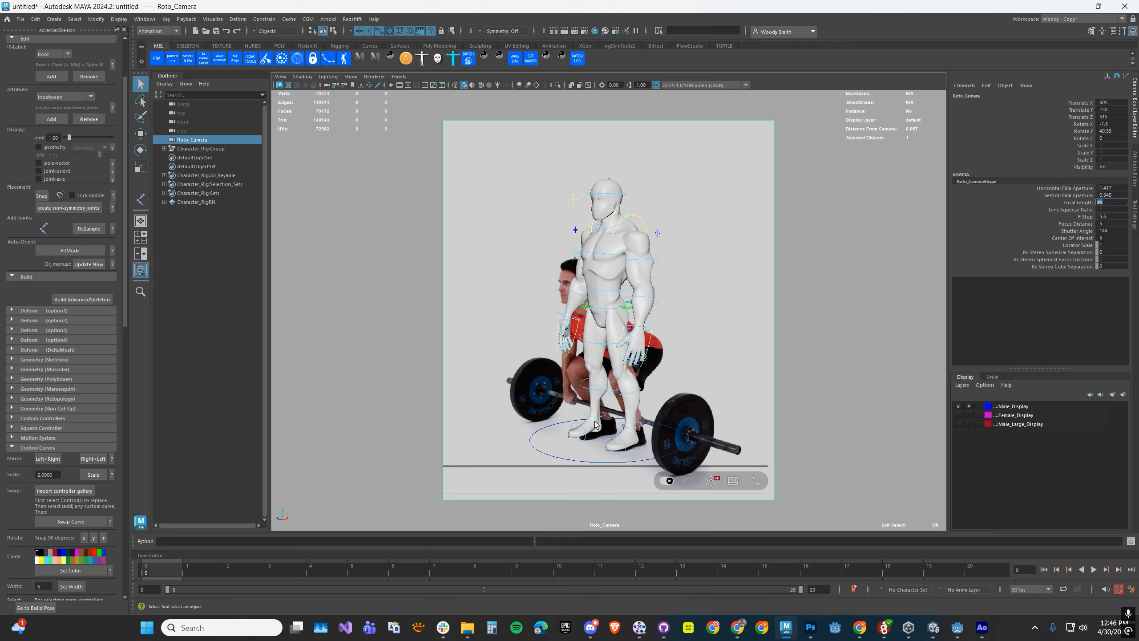
key("alt+v")
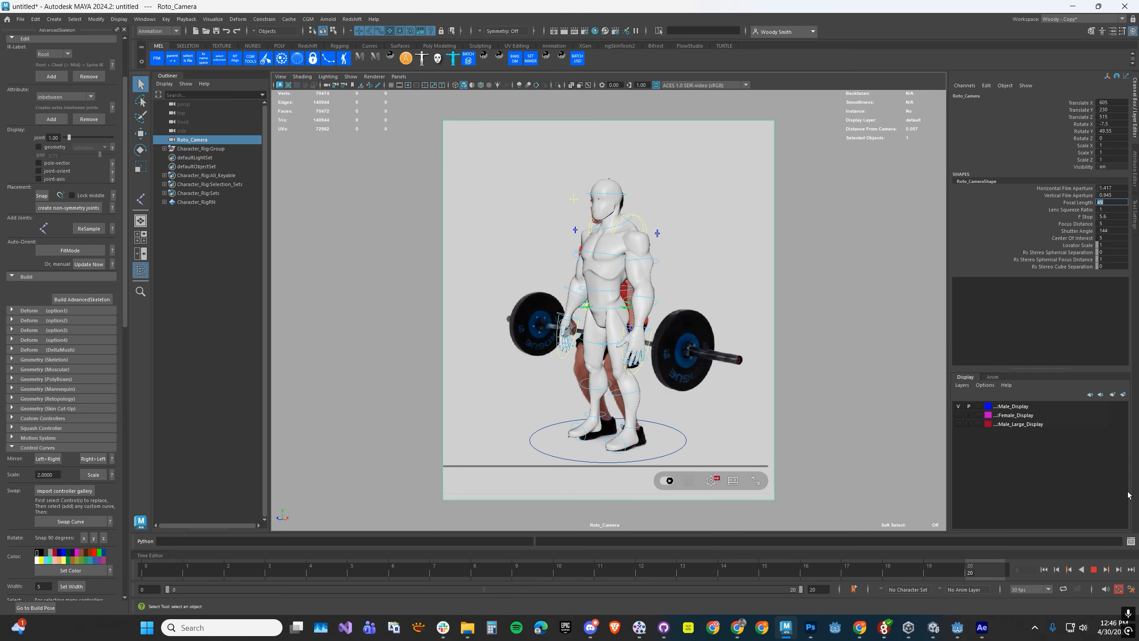
key("Escape")
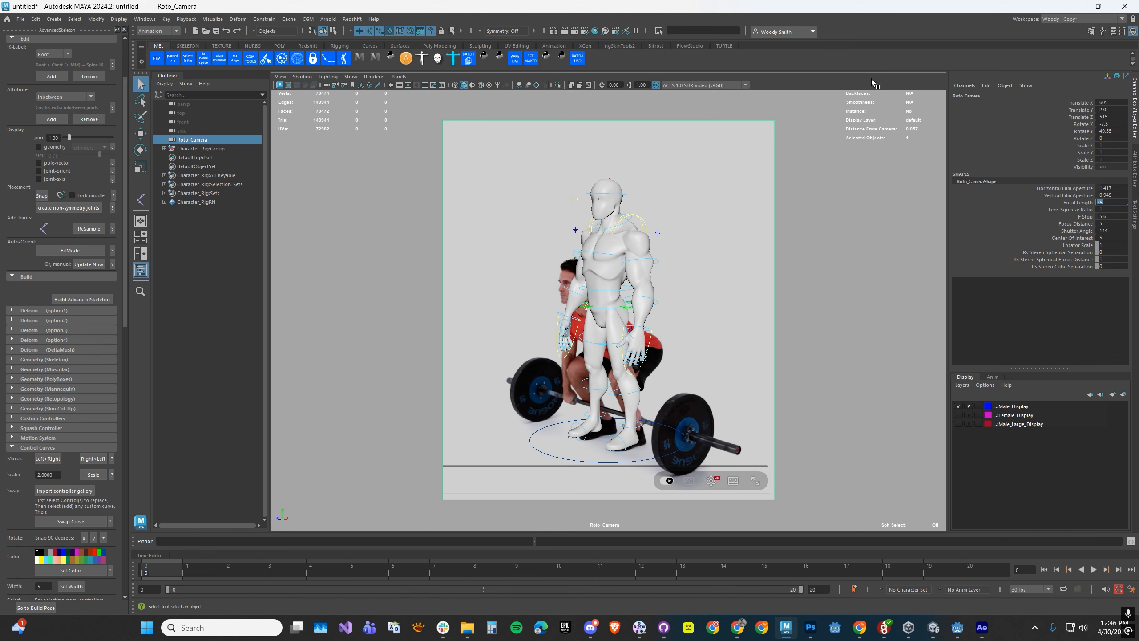
- Select the movie image plane attached to Roto_Camera and delete it
key("ctrl+a")
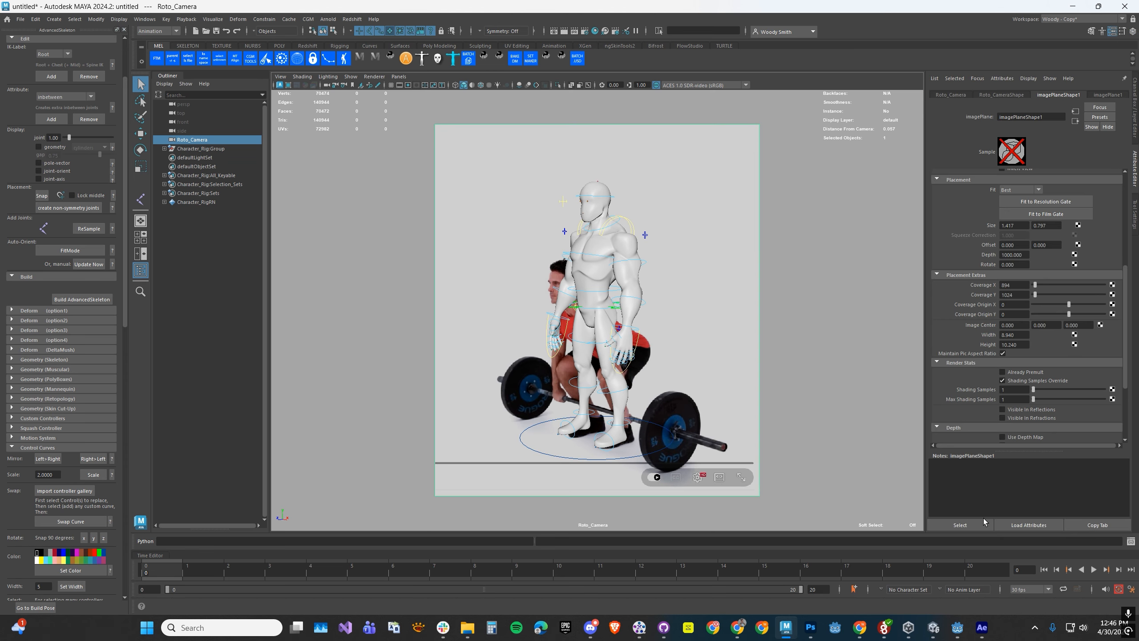
left_click(962, 524)
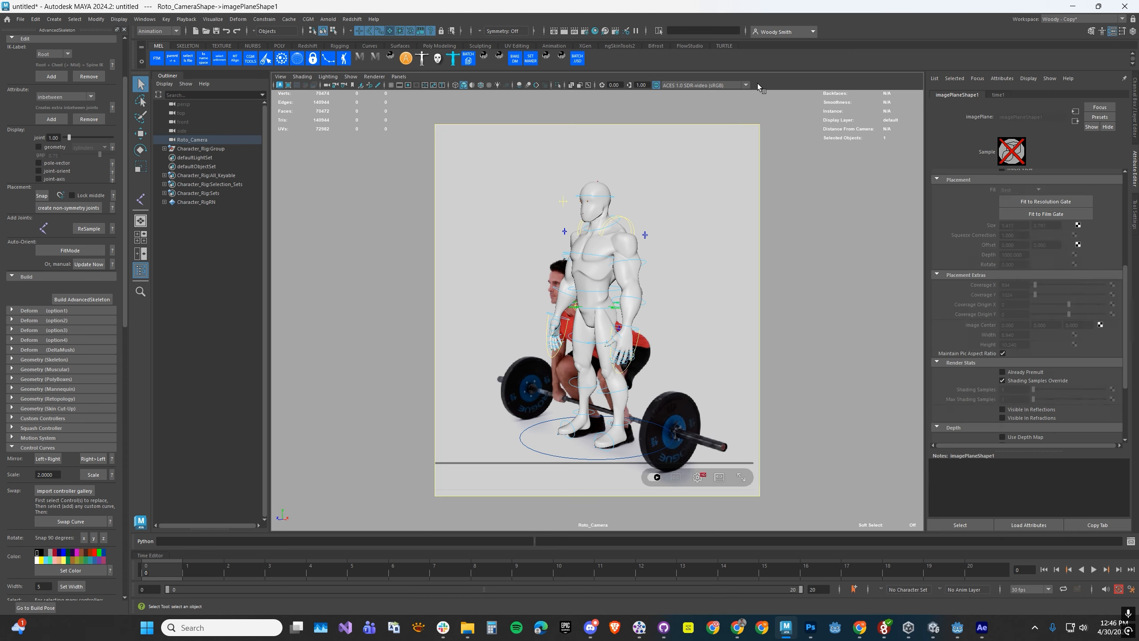
key("Delete")
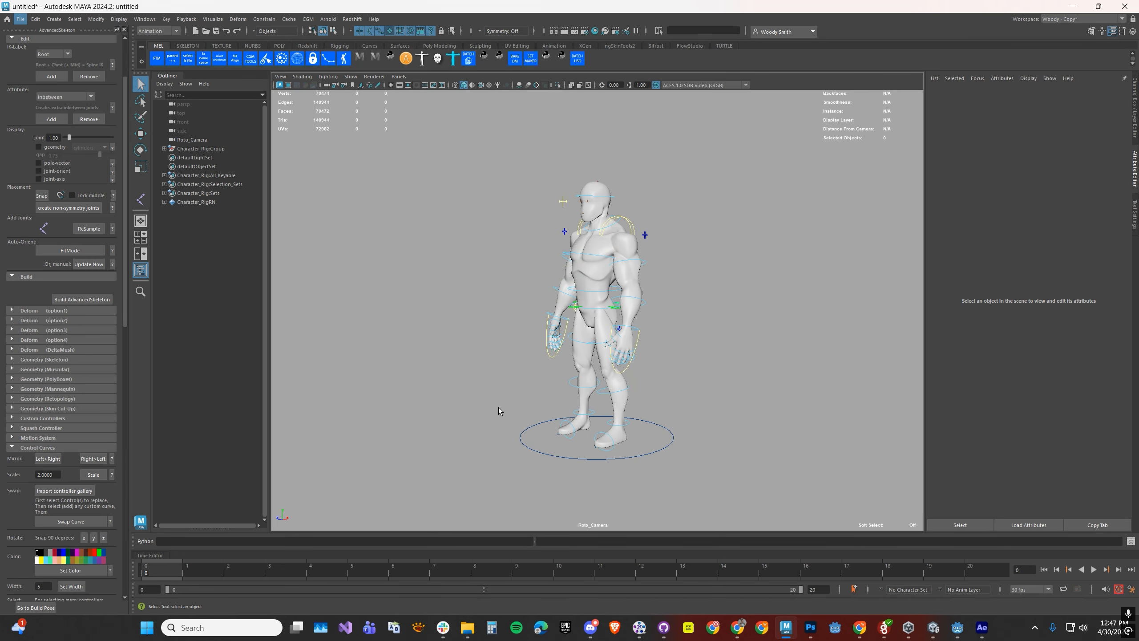
- Import Power_Clean_00000.jpg from Lesson_13_Roto_Animation's Source/Frames/Power_Clean folder as an image plane on Roto_Camera
left_click(281, 76)
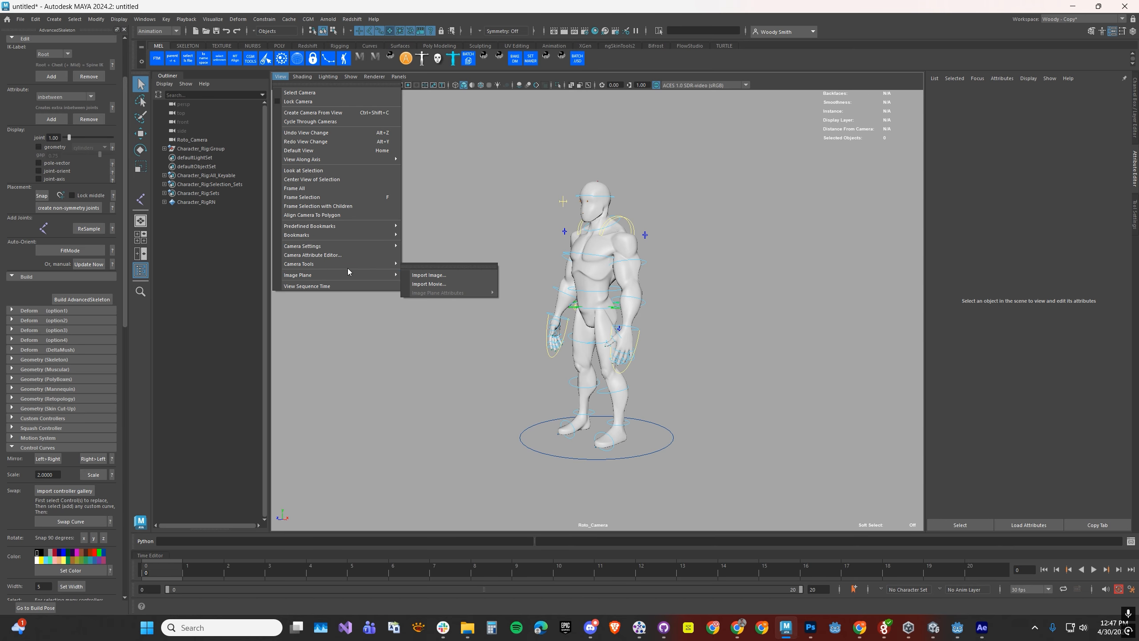
mouse_move(385, 277)
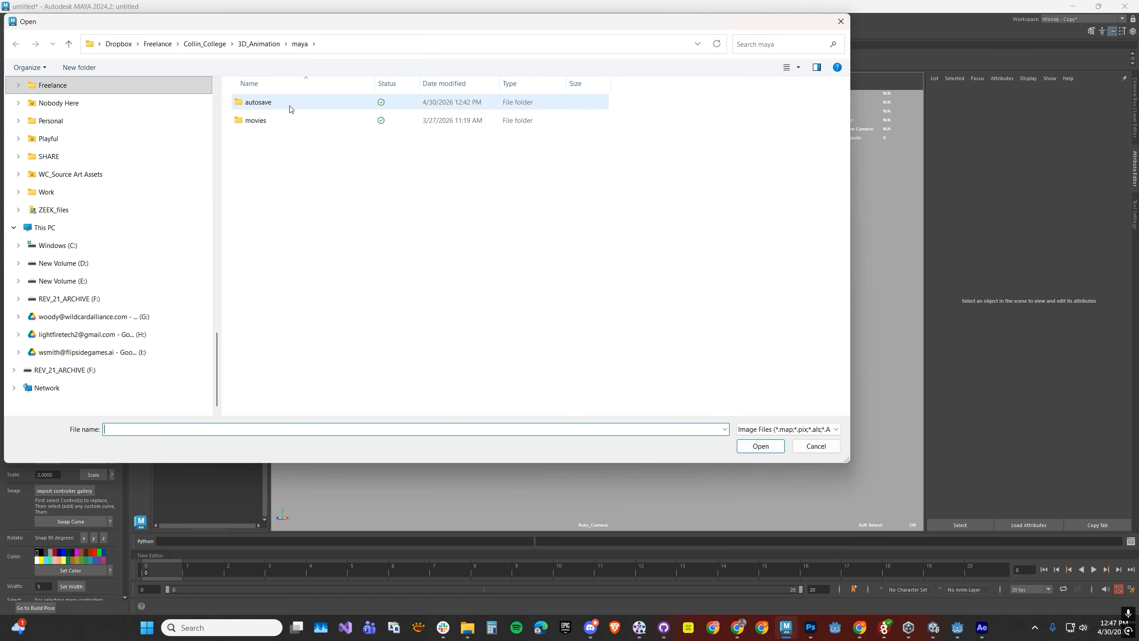
left_click(259, 44)
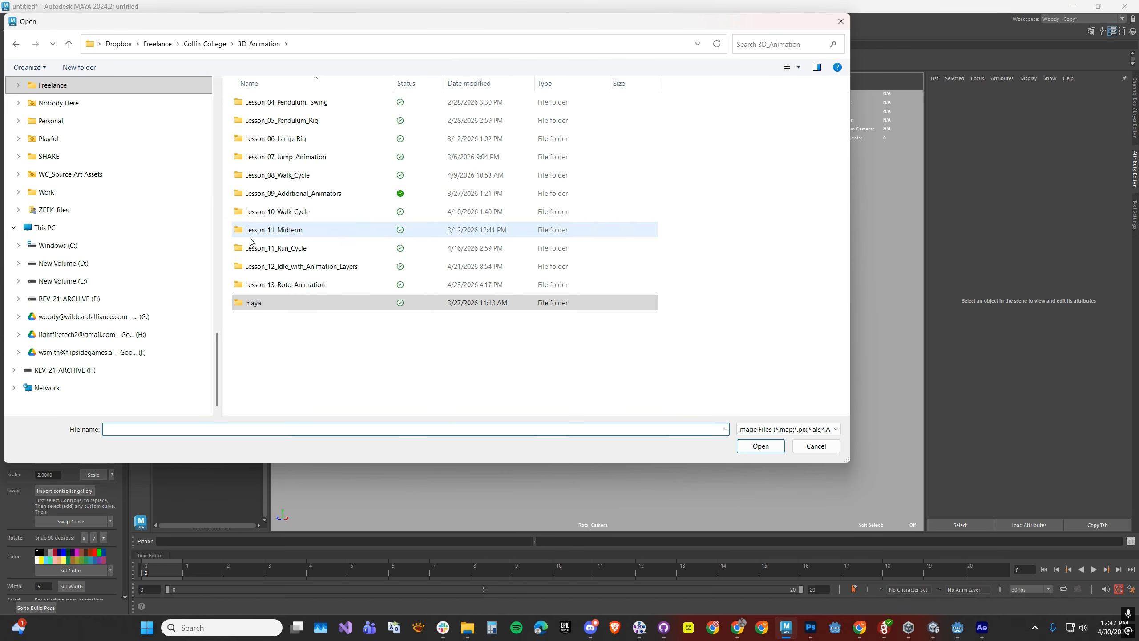
double_click(269, 285)
double_click(253, 120)
double_click(253, 104)
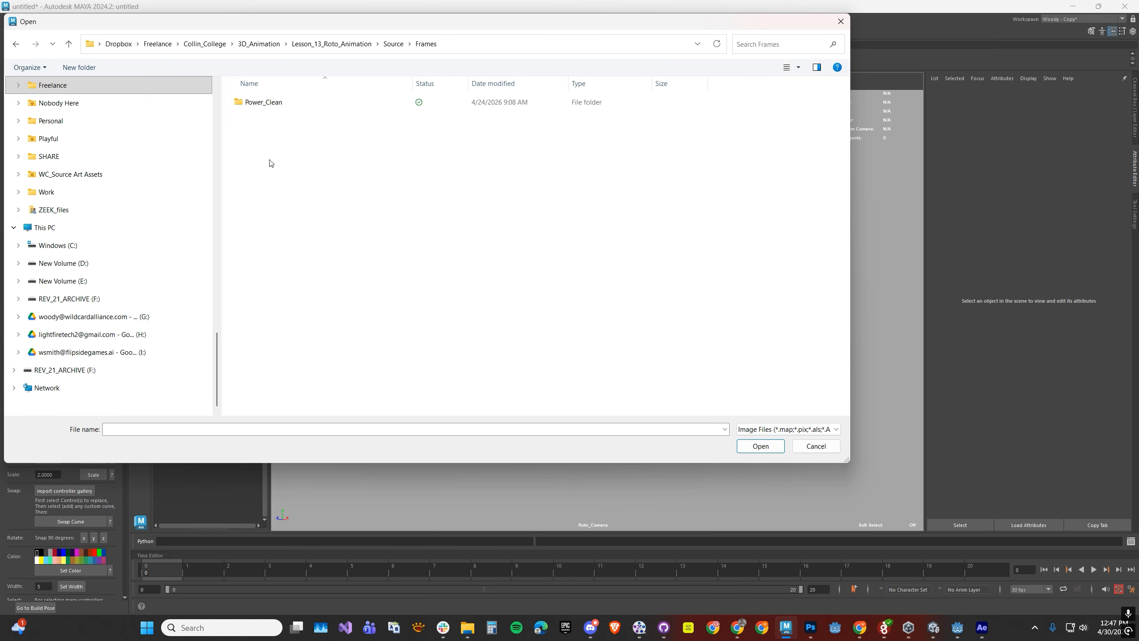
double_click(256, 103)
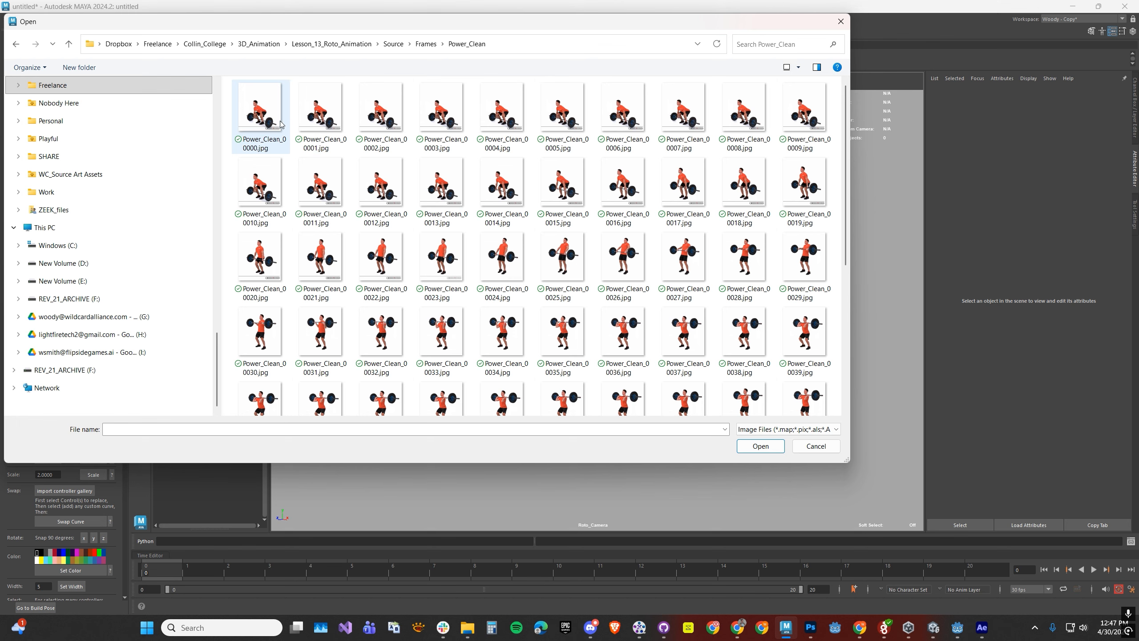
left_click(262, 116)
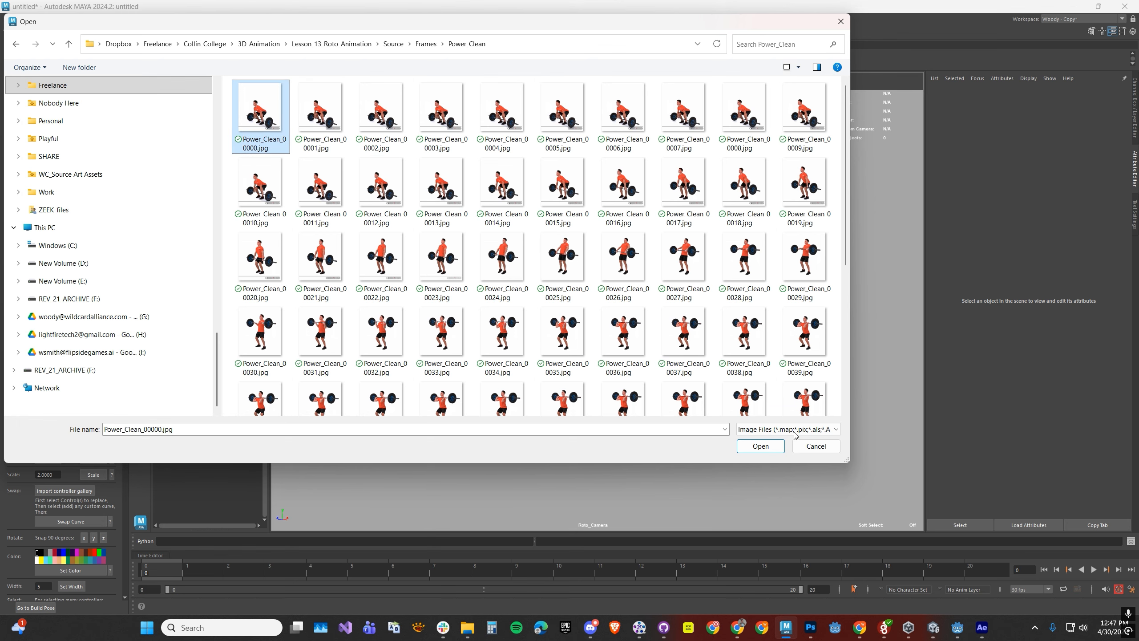
left_click(768, 447)
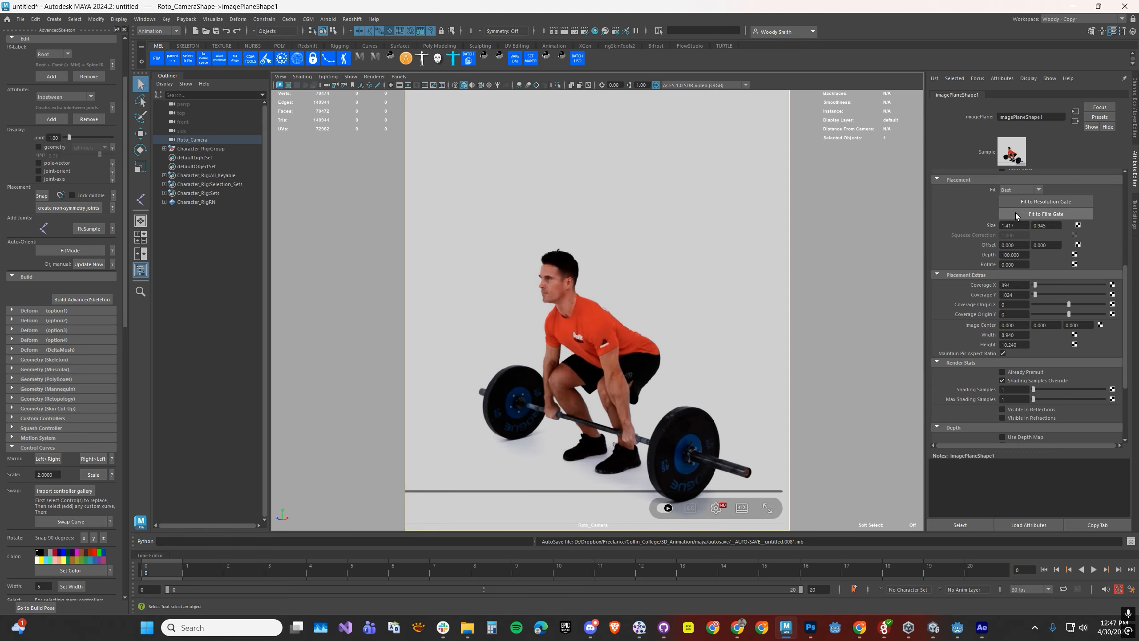
- Fit the new image plane to the resolution gate and set its depth to 1000
left_click(1036, 202)
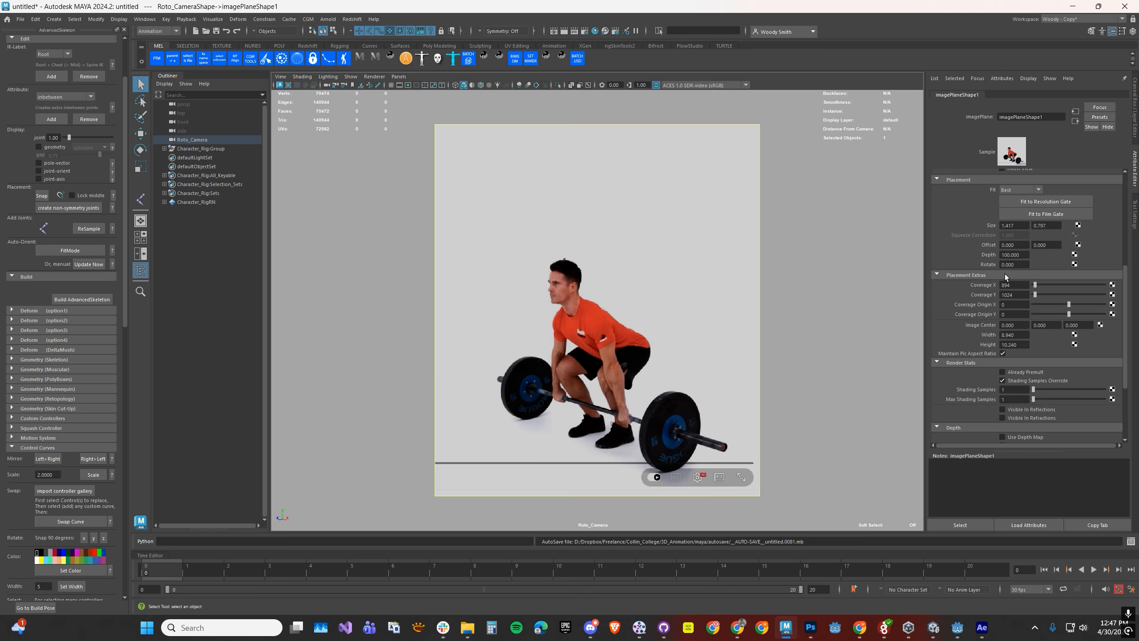
double_click(1024, 255)
type("1000")
key("Return")
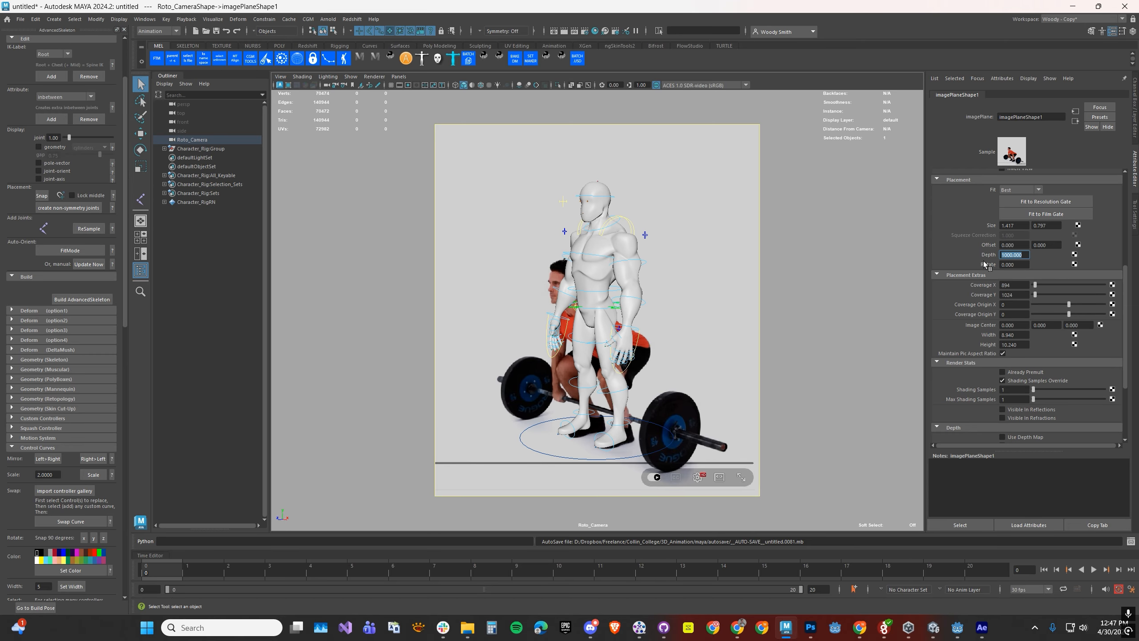
- Enable the image sequence option on the image plane and play back the footage to check it
mouse_move(153, 576)
left_mouse_down()
mouse_move(872, 542)
mouse_move(136, 563)
left_mouse_up()
scroll(1028, 227, "up", 5)
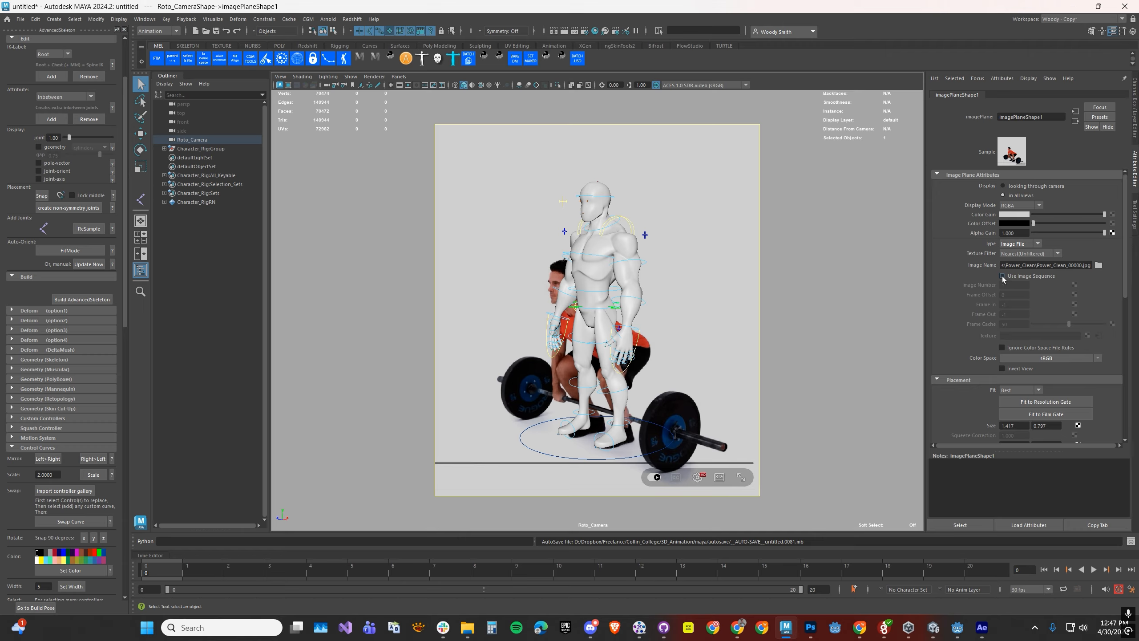
left_click(1002, 276)
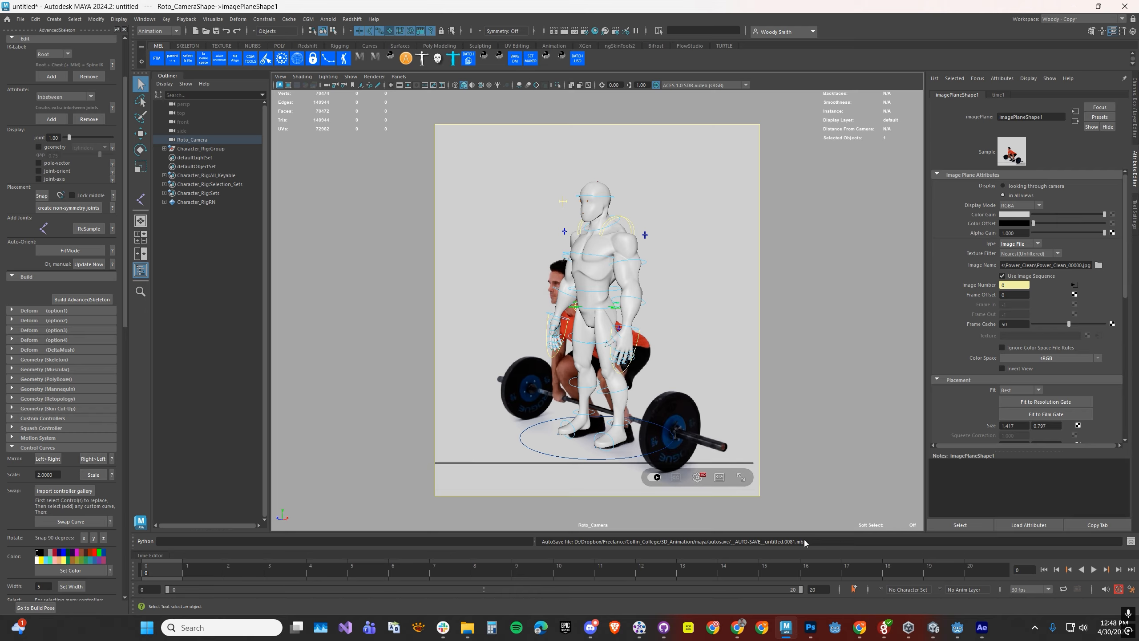
key("alt+v")
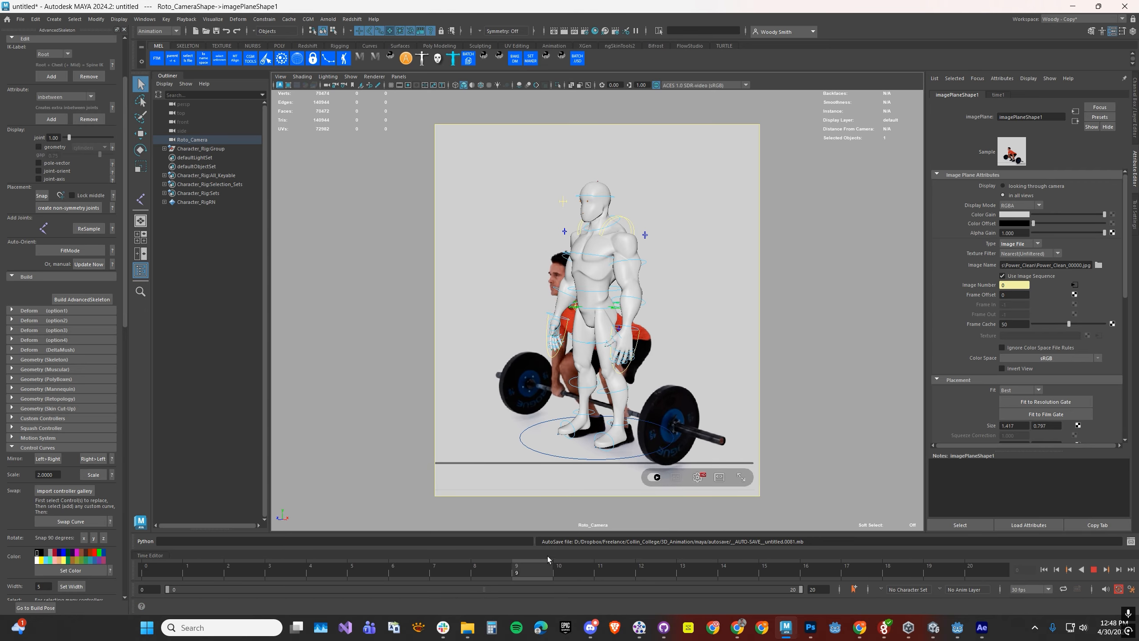
key("Escape")
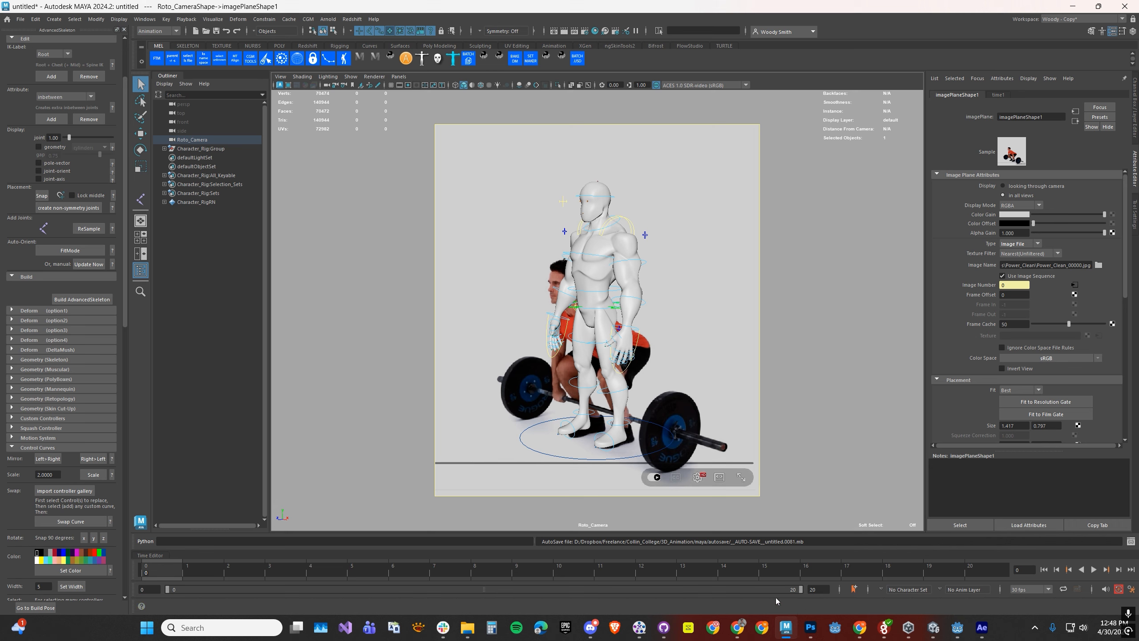
- Extend the playback range end to frame 100, play the footage and move to frame 70
double_click(790, 589)
type("100")
key("Return")
key("alt+v")
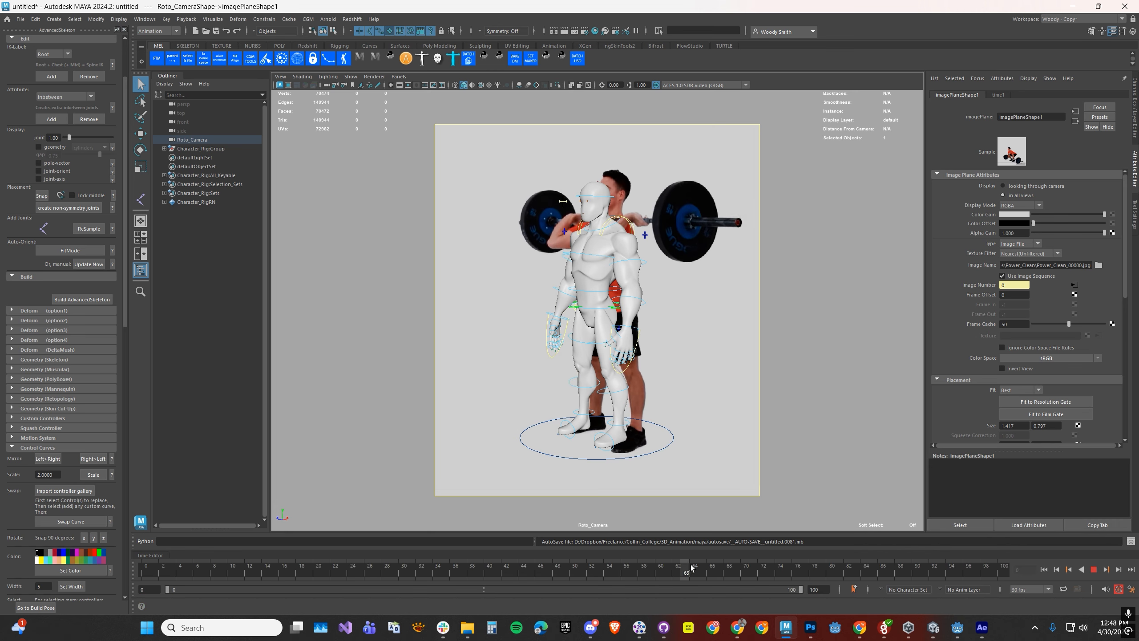
left_click_drag(702, 569, 746, 575)
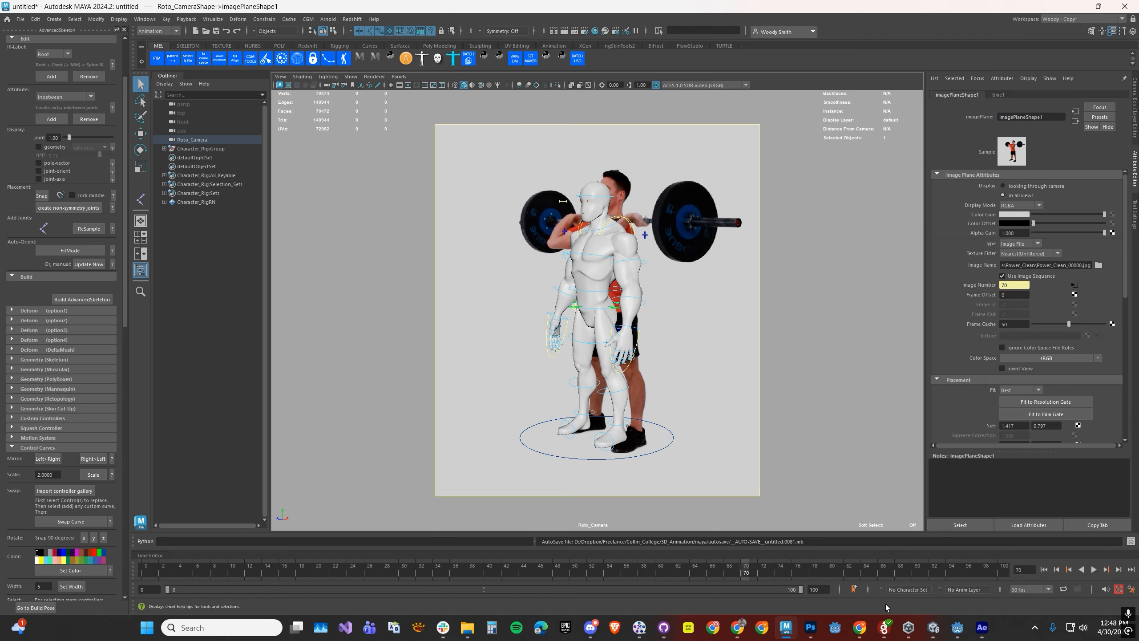
- Set the animation end to frame 70, play the footage from the start and return to frame 0
left_click(814, 589)
type("70")
key("Return")
left_click(1044, 569)
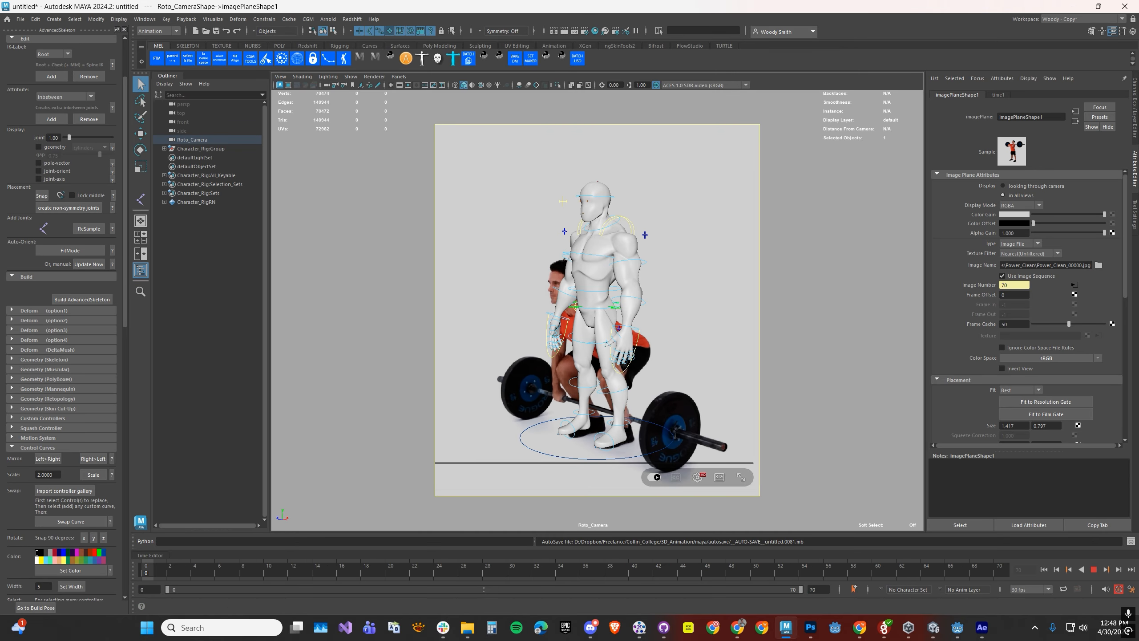
left_click(1094, 572)
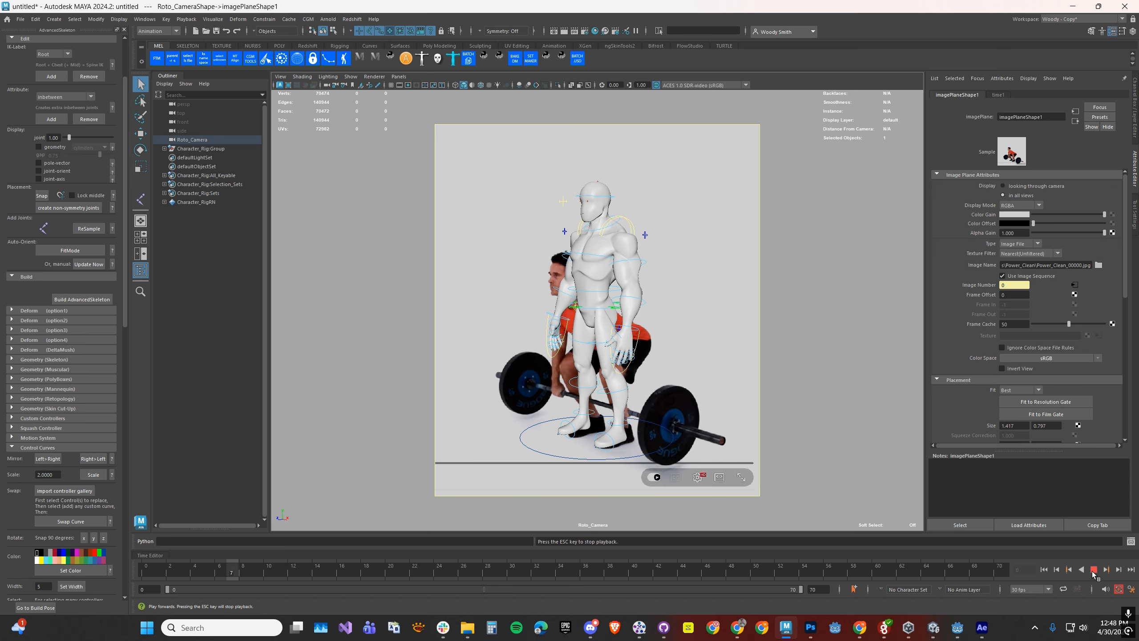
left_click(1094, 569)
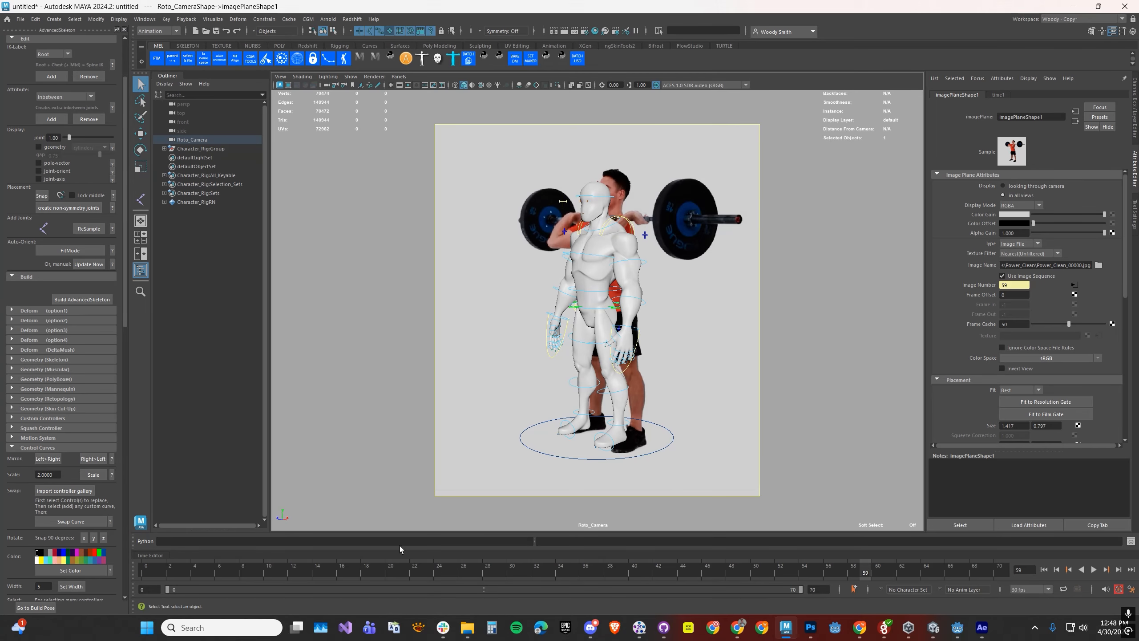
left_click_drag(88, 575, 90, 574)
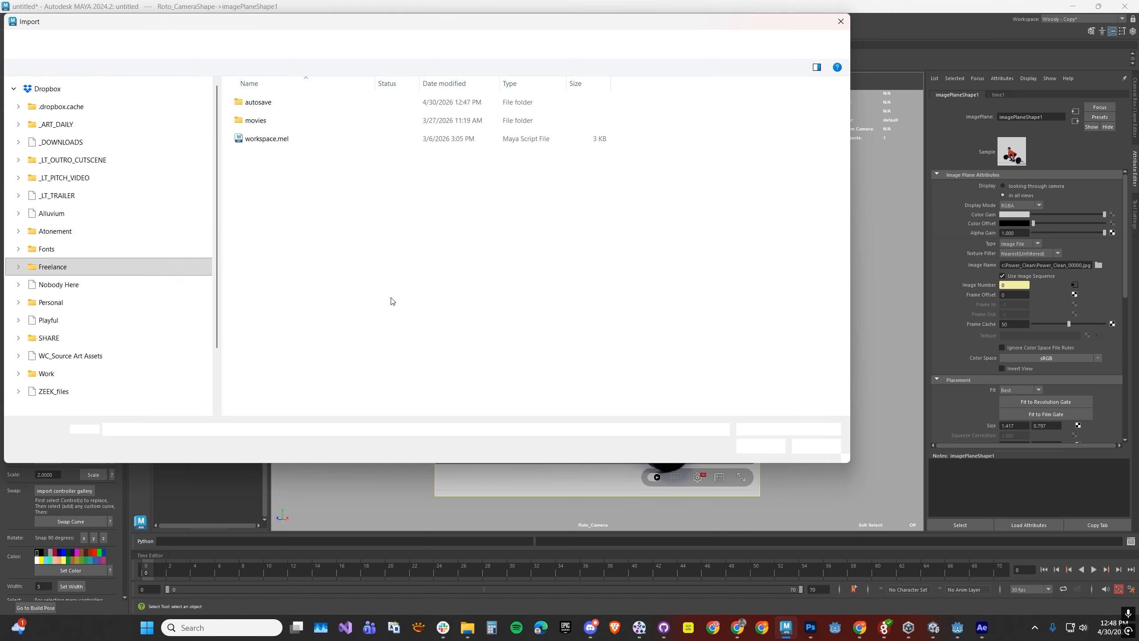
- Import Barbell.mb from Lesson_13_Roto_Animation's Scenes folder into the scene
left_click(259, 44)
double_click(278, 284)
double_click(250, 121)
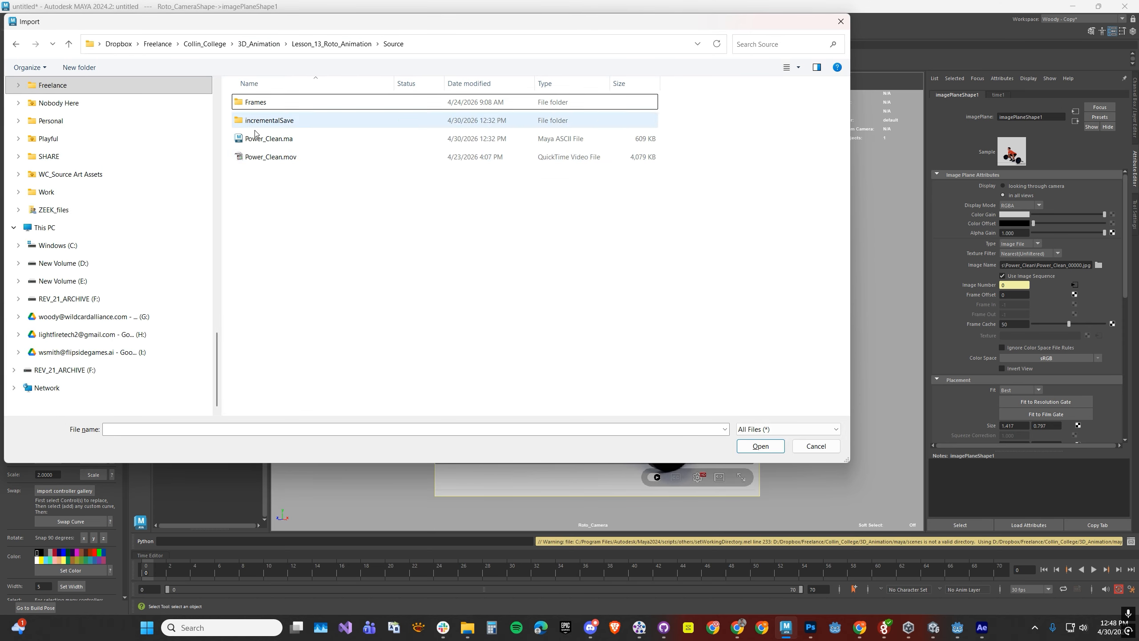
key("alt+Left")
double_click(255, 102)
double_click(268, 153)
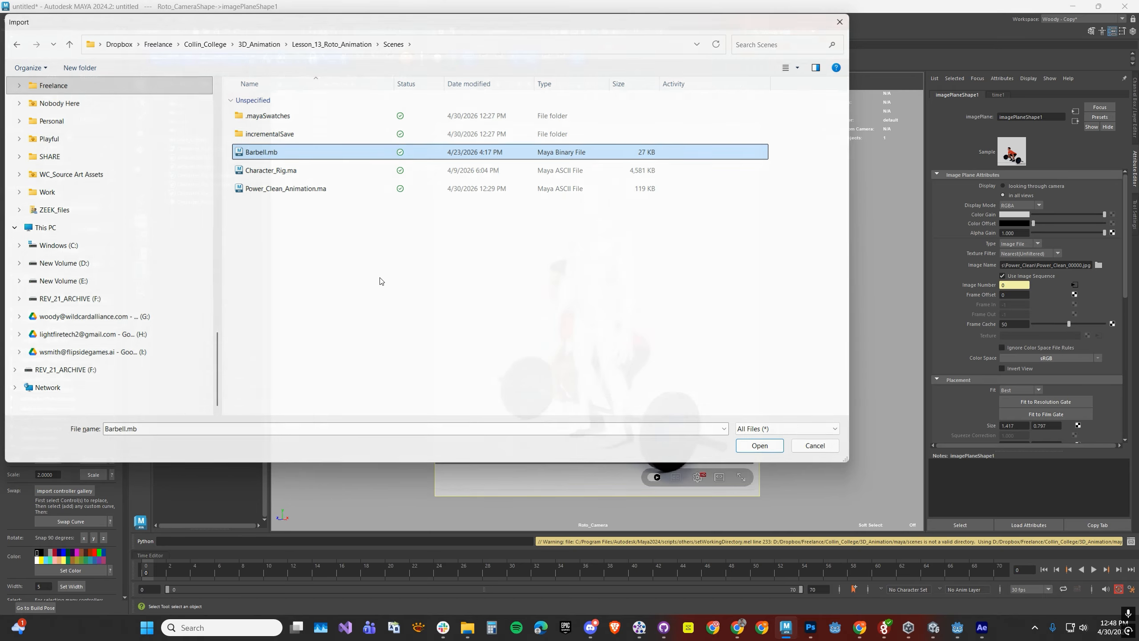
left_click(650, 443)
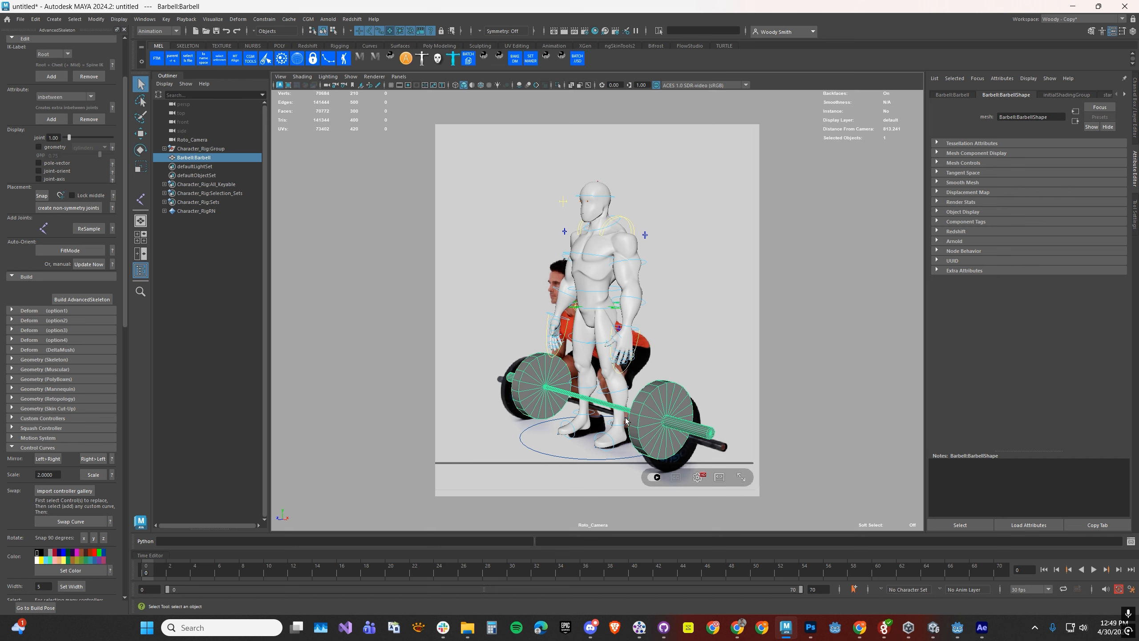
- Change the character rig reference's namespace to Rig in the Reference Editor and close the editor
left_click(20, 19)
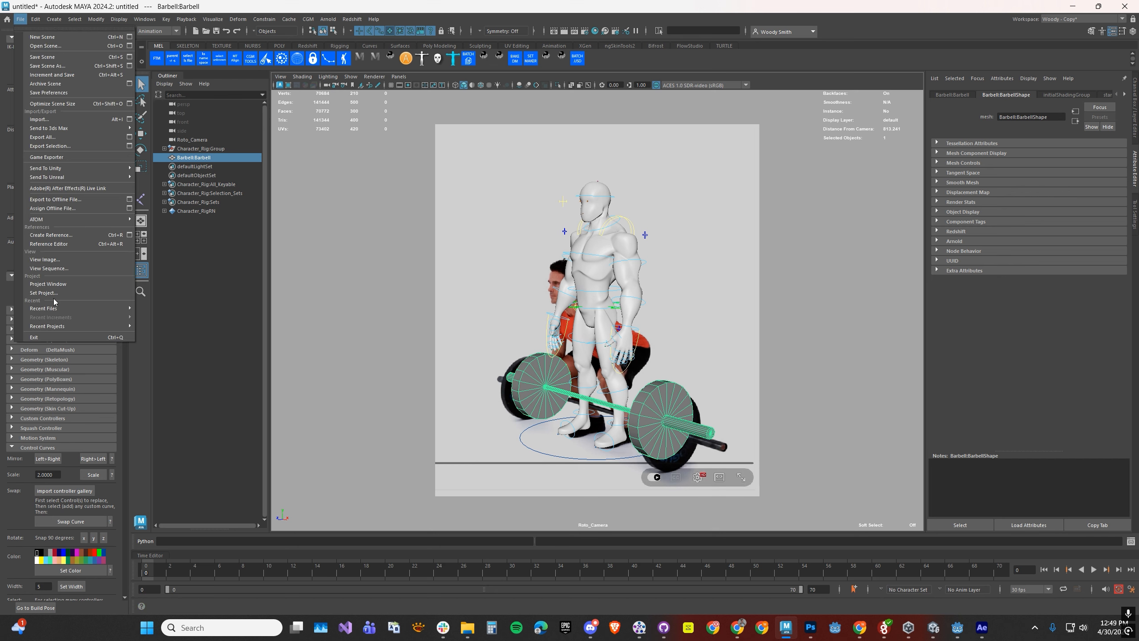
left_click(50, 244)
left_click(72, 500)
type("Rig")
key("Return")
left_click(317, 403)
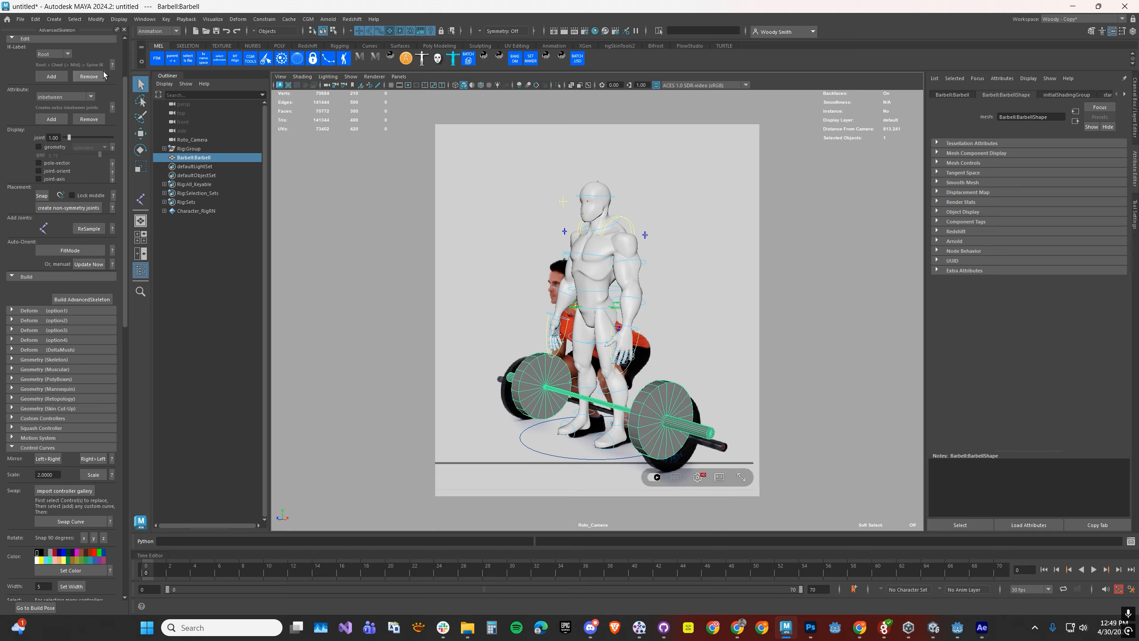
- Create a locator and rename it R_Hand_Target
left_click(54, 19)
left_click(67, 171)
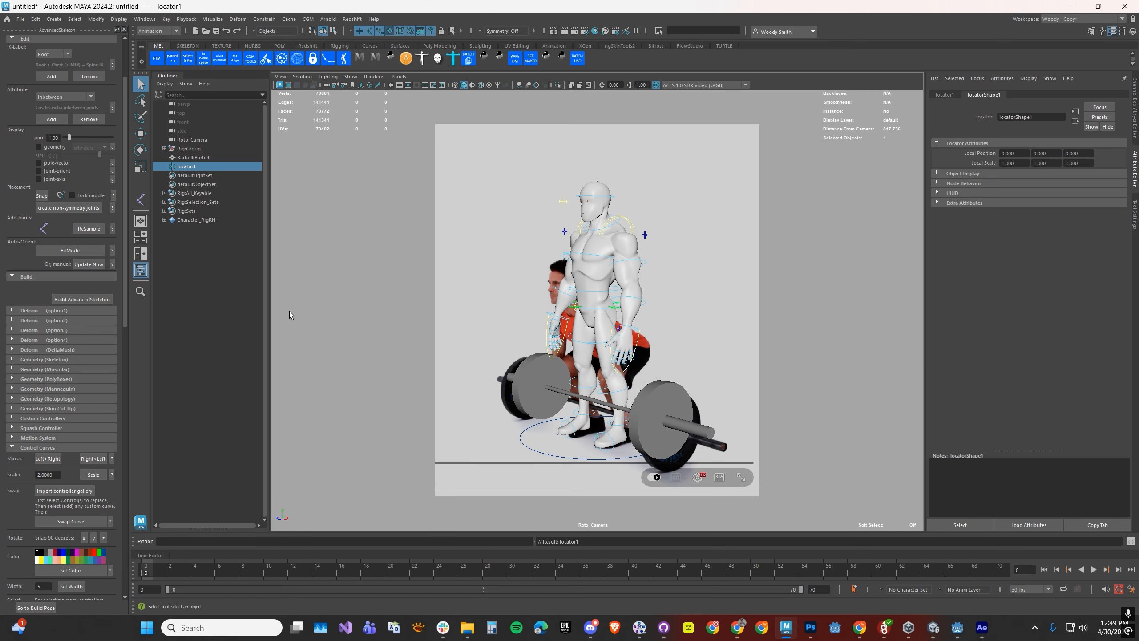
double_click(215, 166)
type("R_Hand_Tar")
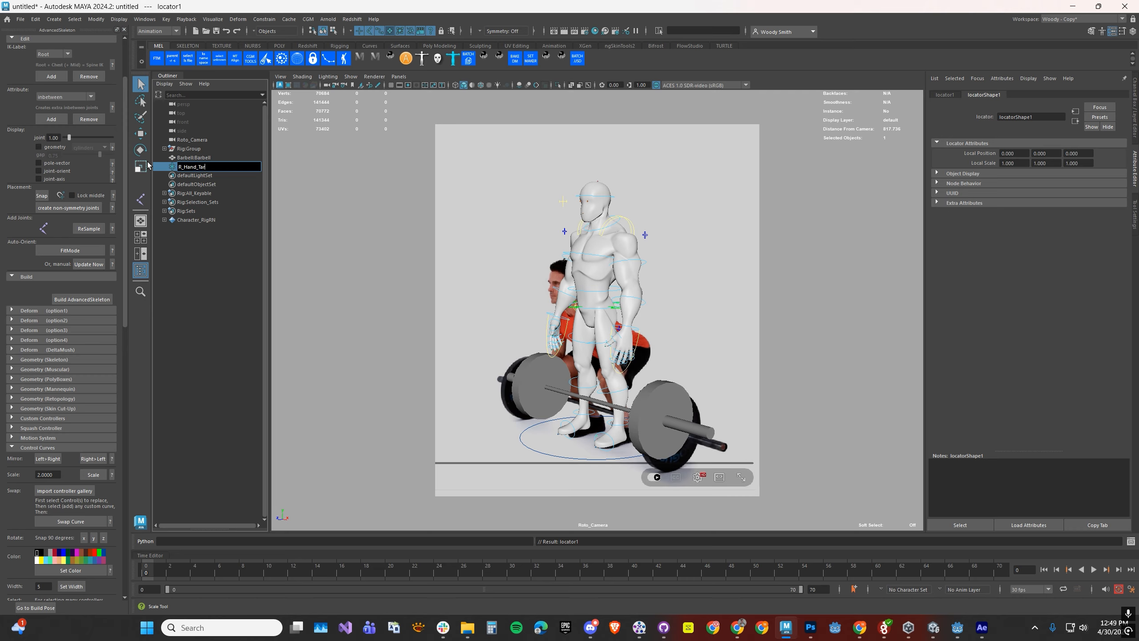
type("get")
key("Return")
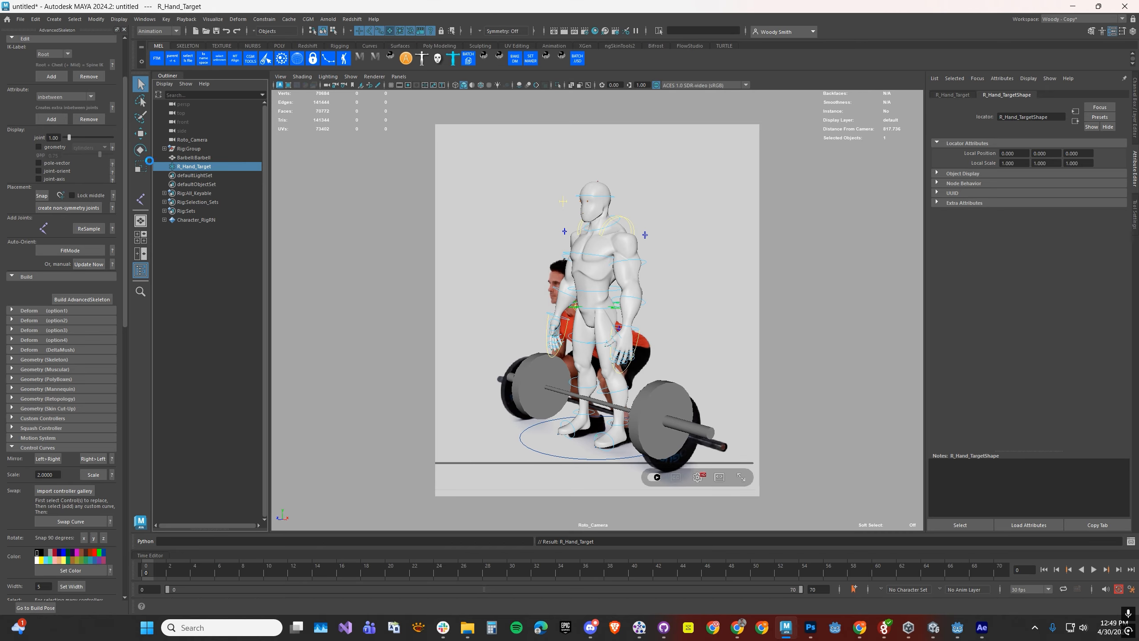
- Group the R_Hand_Target locator and name the group R_Hand_Constrain
key("ctrl+g")
double_click(185, 166)
type("R_Hand_Const")
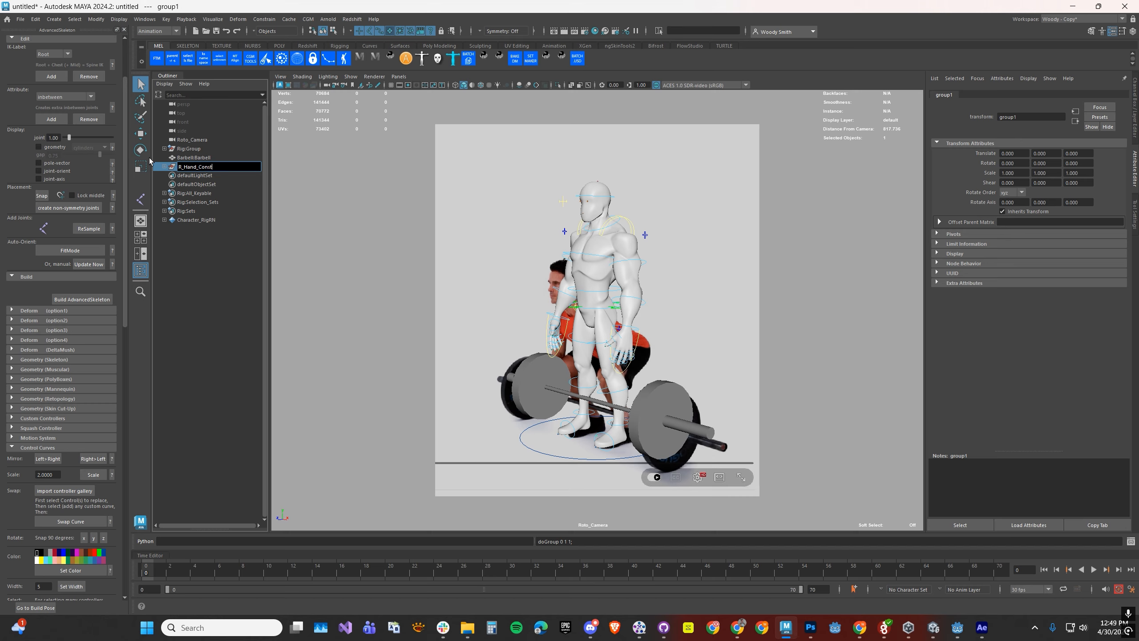
type("rain")
key("Return")
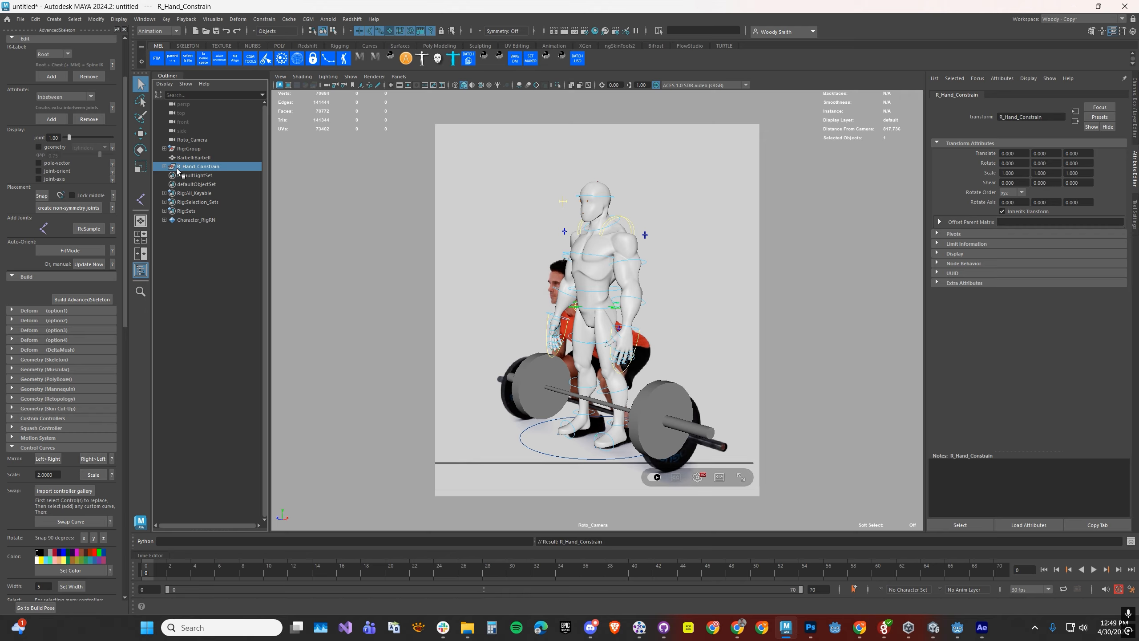
- Duplicate the R_Hand_Constrain group and rename the copy L_Hand_Constrain1
key("ctrl+d")
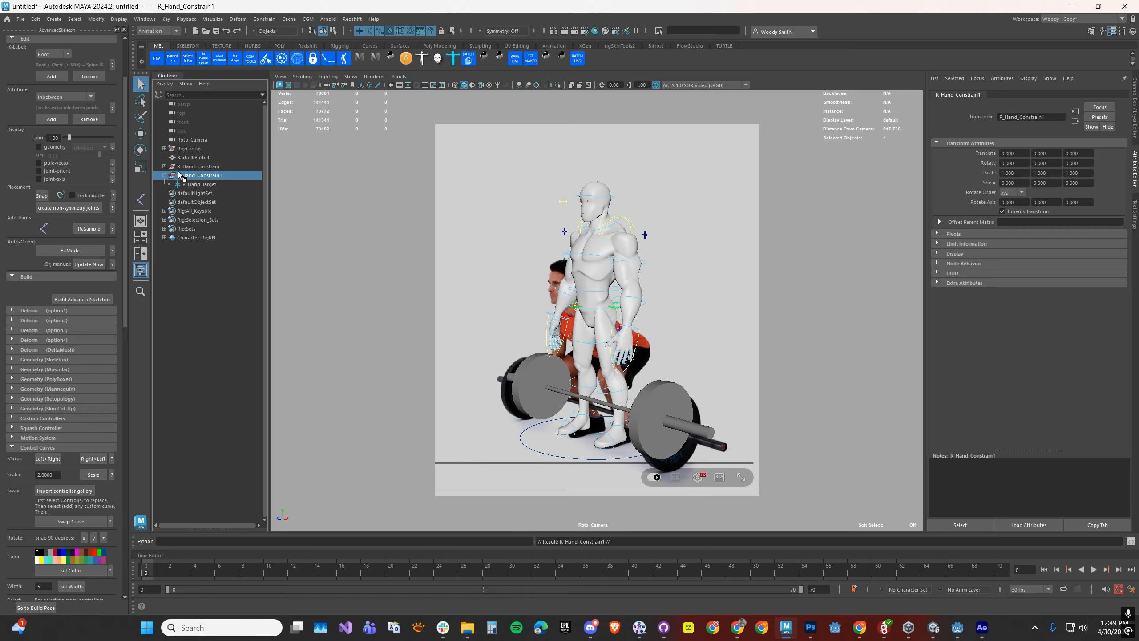
double_click(182, 175)
key("Home")
key("Delete")
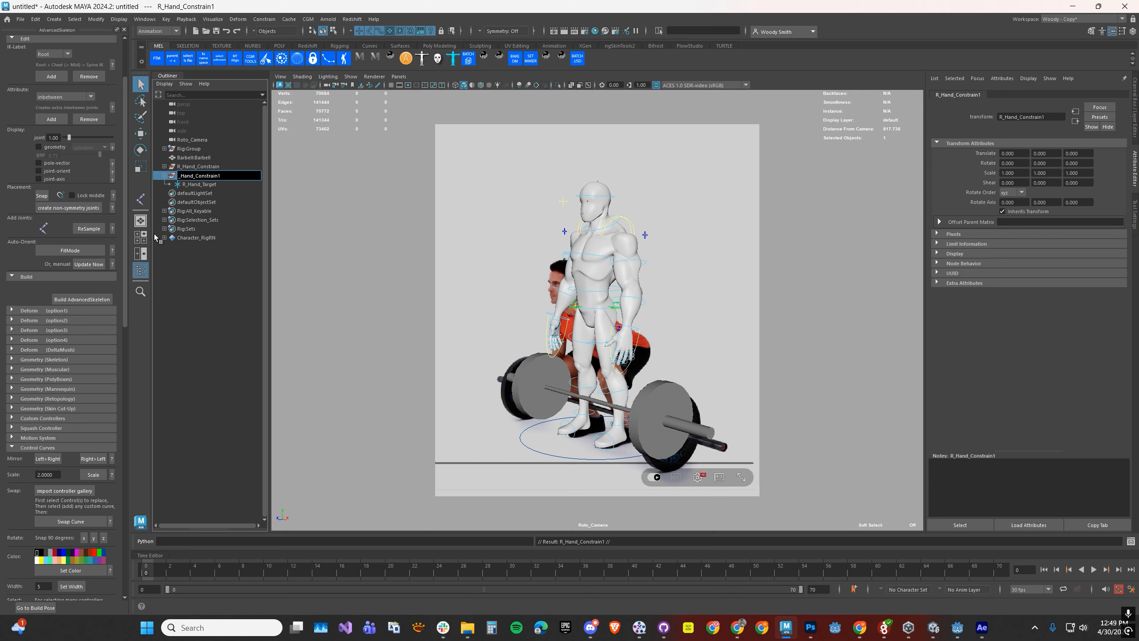
type("L")
key("Return")
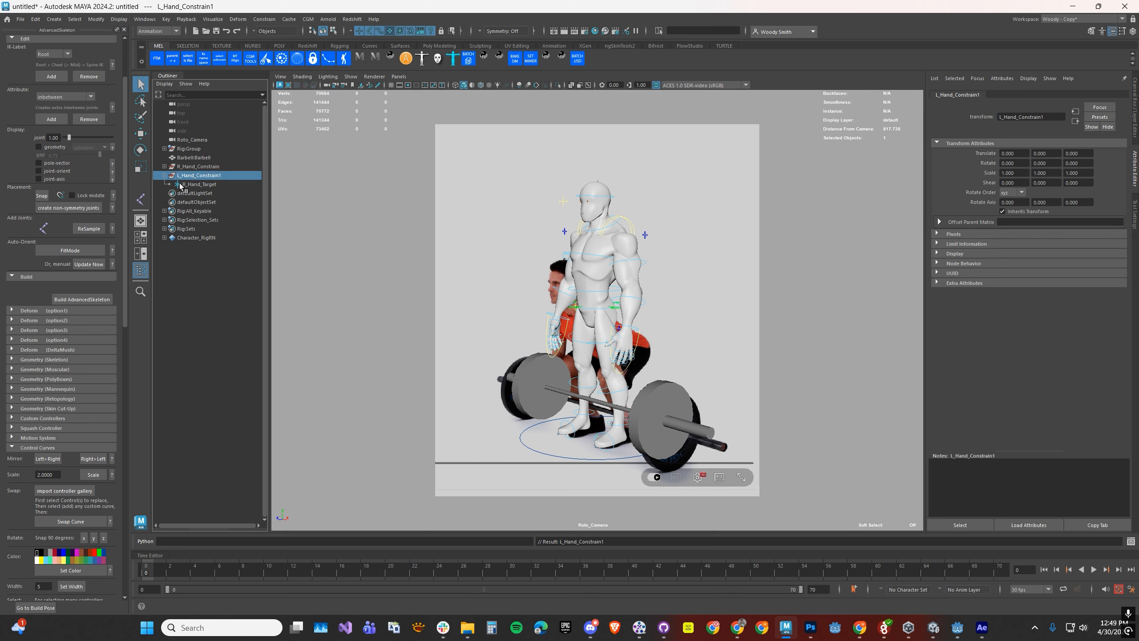
- Rename the locator inside the L_Hand_Constrain1 group to L_Hand_Target
double_click(182, 186)
key("Home")
key("Delete")
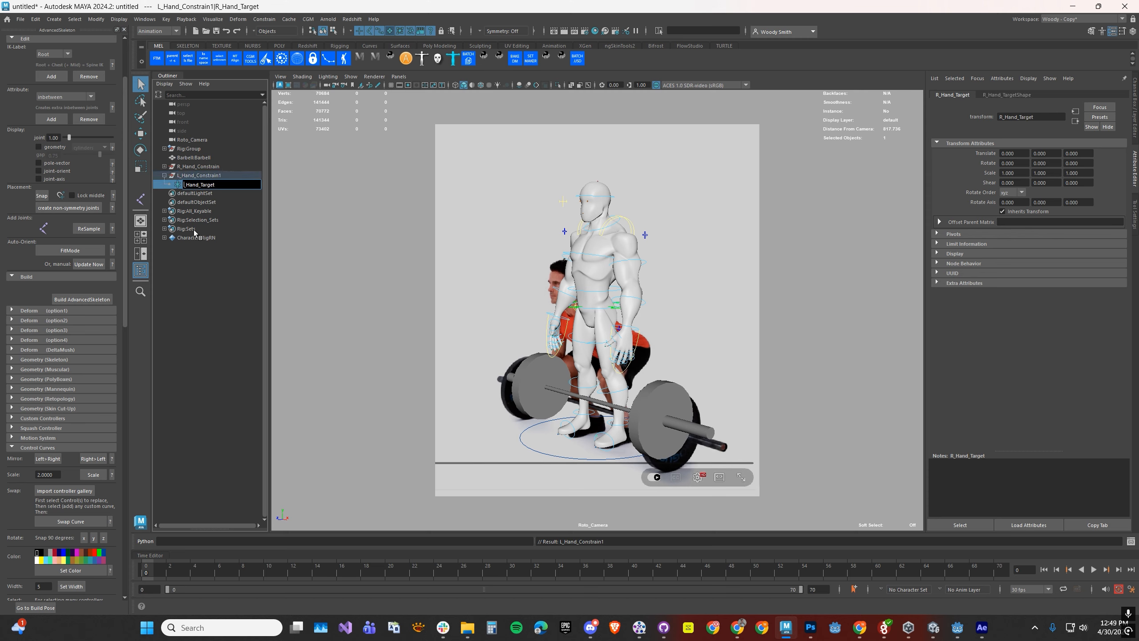
type("L")
key("Return")
- Group R_Hand_Constrain and L_Hand_Constrain1 together under one parent group
left_click(198, 167)
left_click(199, 175, "ctrl")
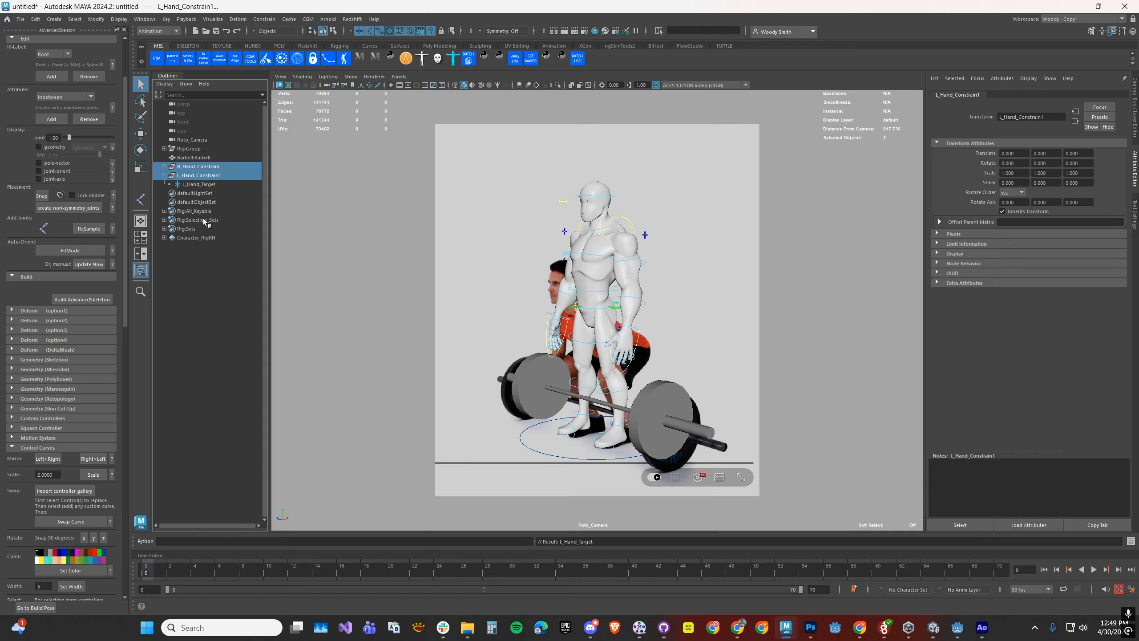
key("ctrl+g")
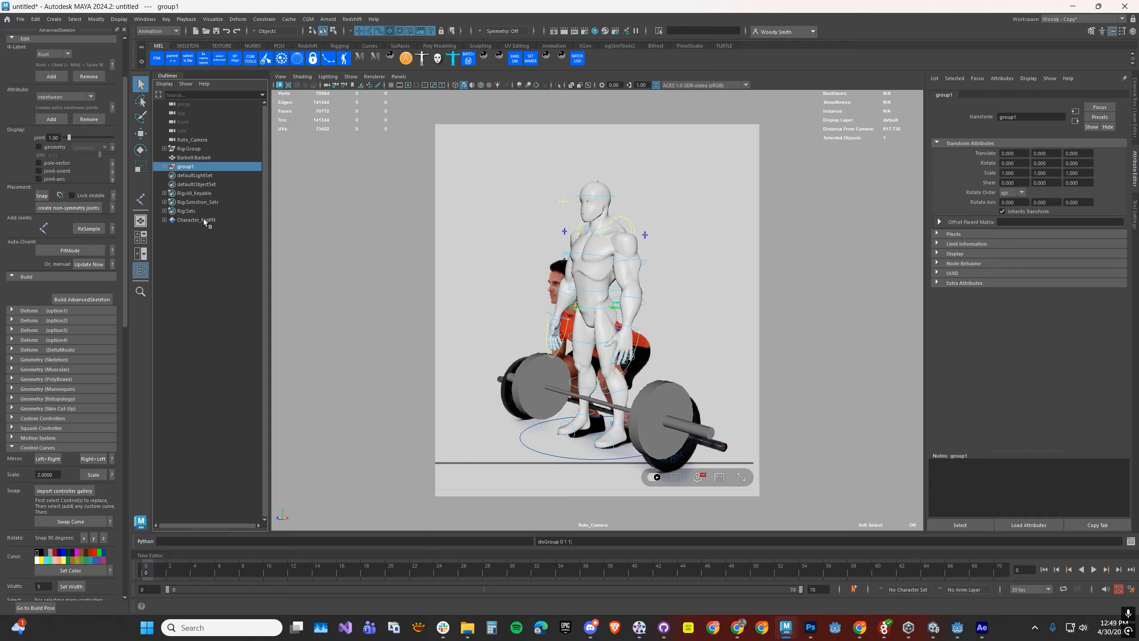
- Rename the parent group of the two hand constrain groups to Hand_Constraints
double_click(185, 167)
type("Hand_Constraints")
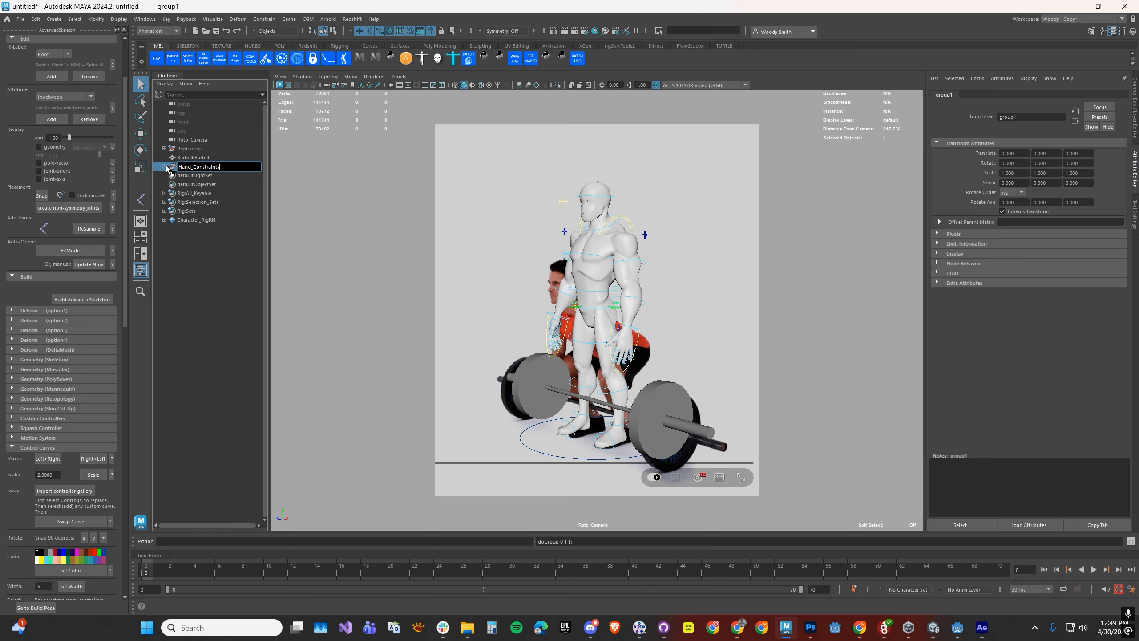
key("Return")
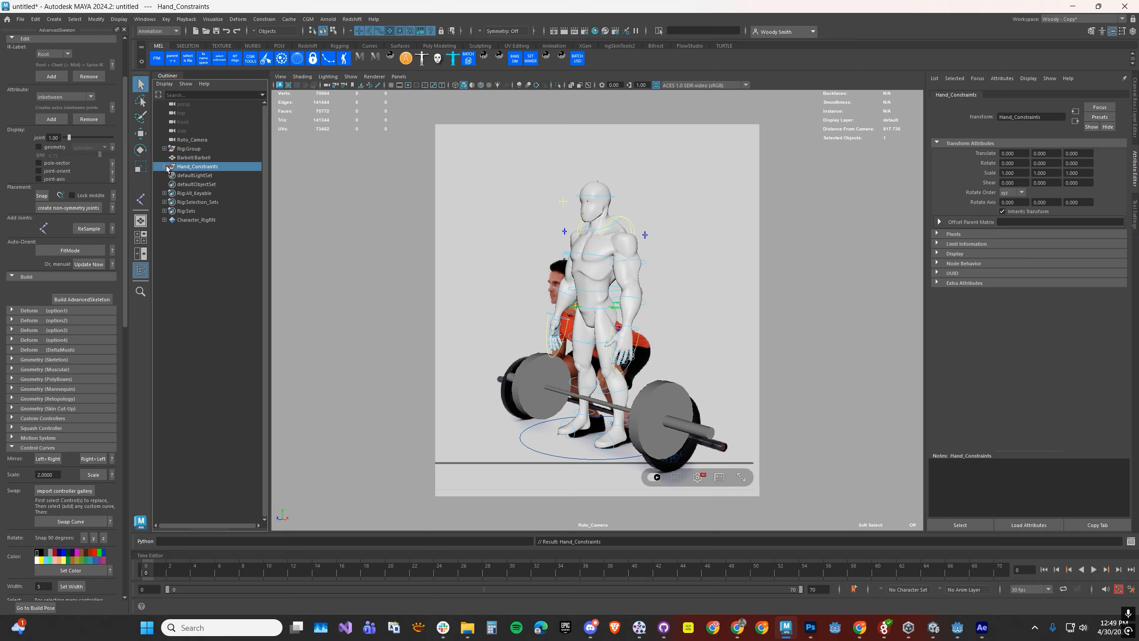
key("w")
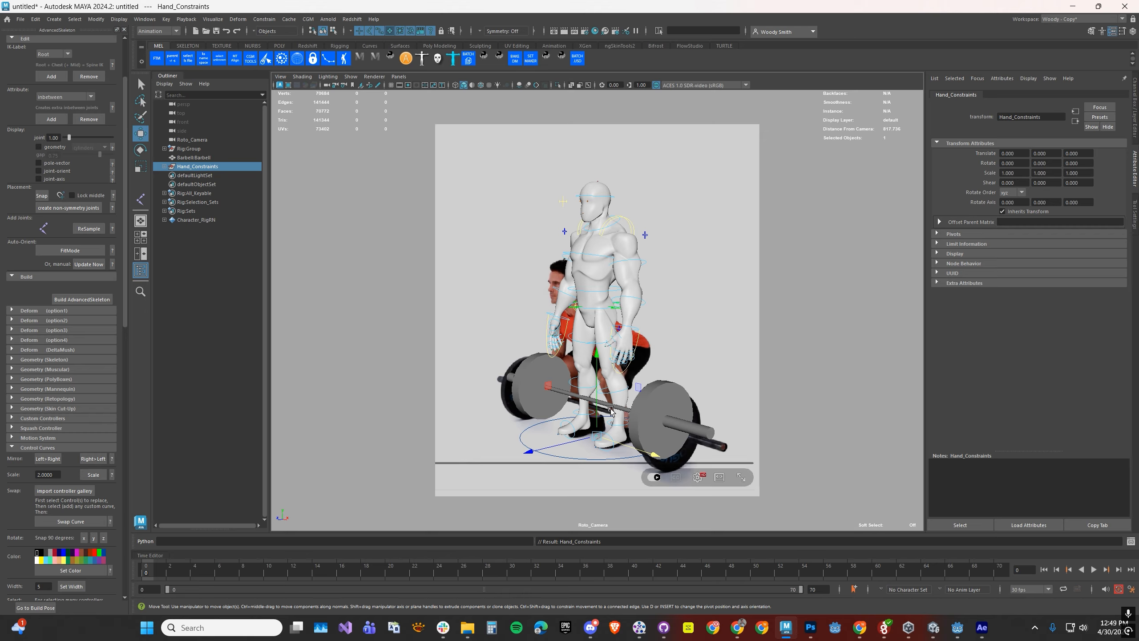
- Scale up the R_Hand_Target and L_Hand_Target locators together inside their constrain groups
left_click(165, 166)
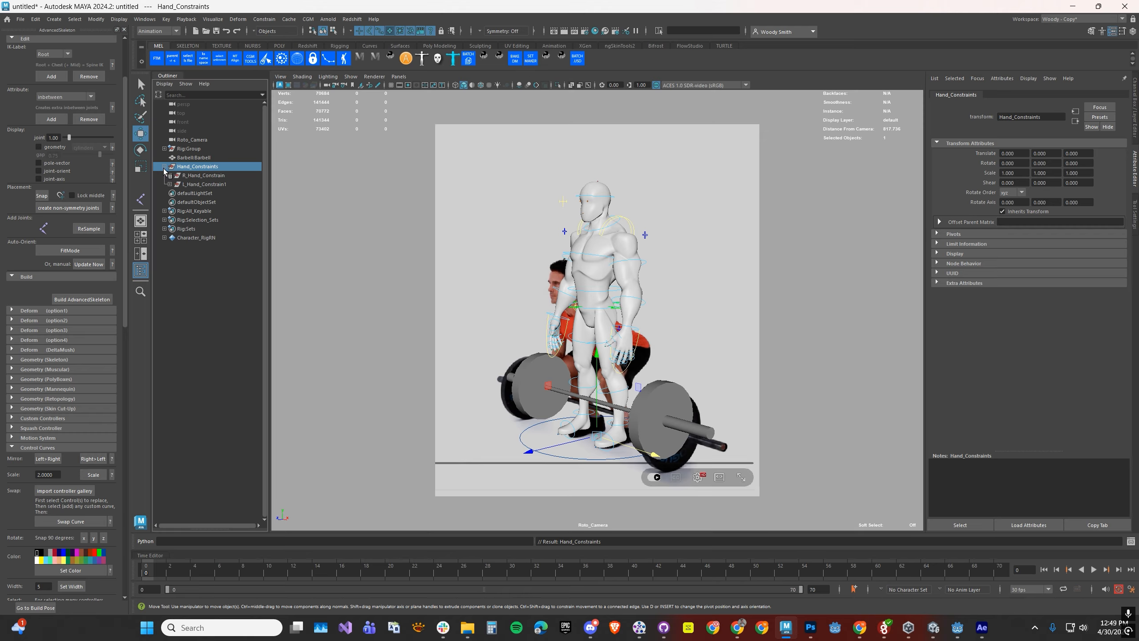
left_click(170, 175)
left_click(169, 193)
left_click(205, 184)
left_click(205, 202, "ctrl")
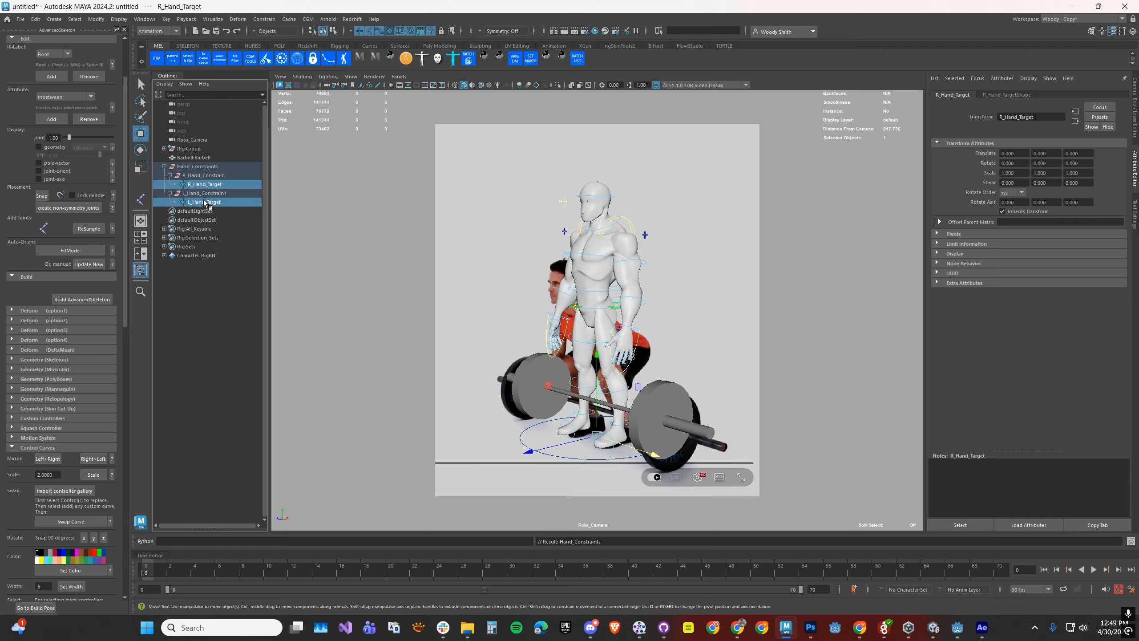
key("r")
left_click_drag(596, 435, 627, 440)
- Raise the Hand_Constraints group to 35 in Translate Y so it sits at the center of the barbell's bar
left_click(197, 166)
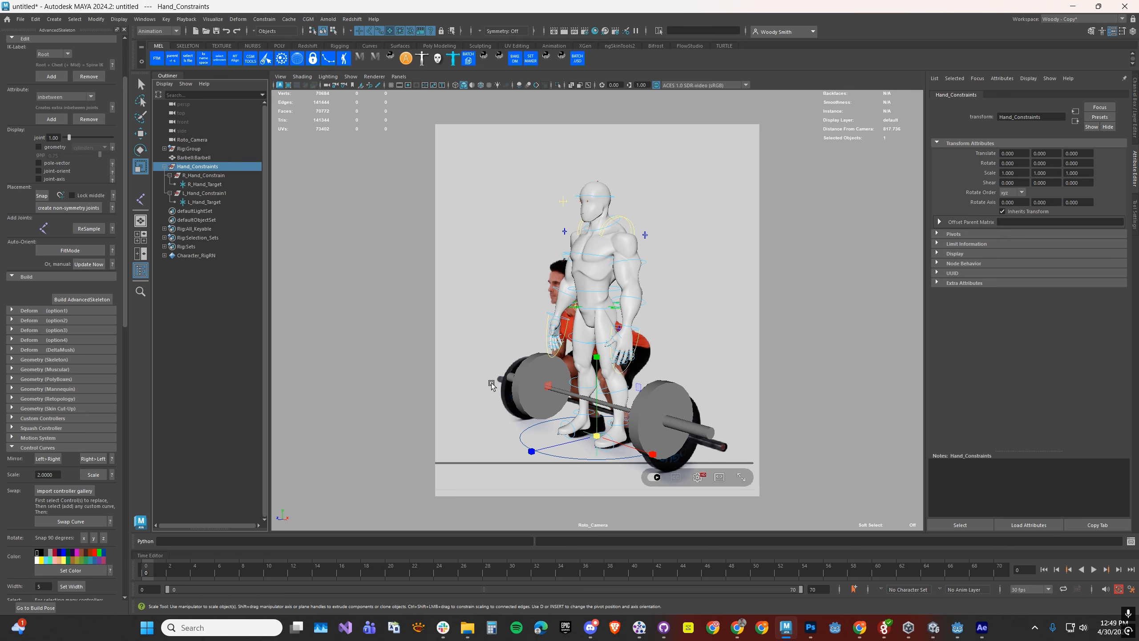
key("space")
key("space")
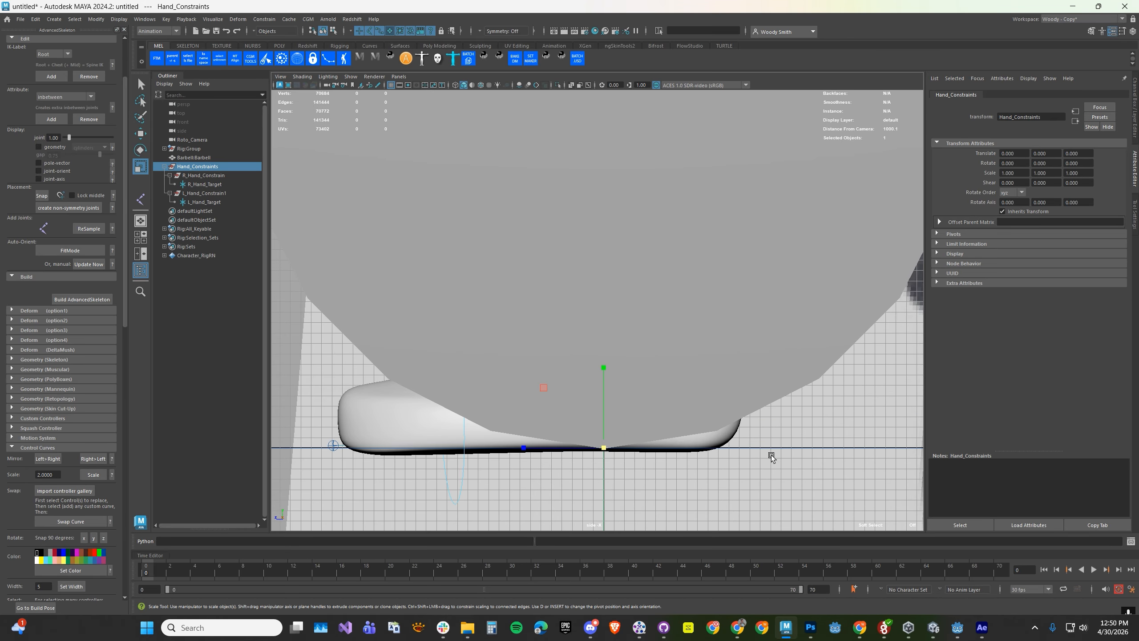
scroll(533, 442, "down", 3)
scroll(531, 442, "down", 2)
key("4")
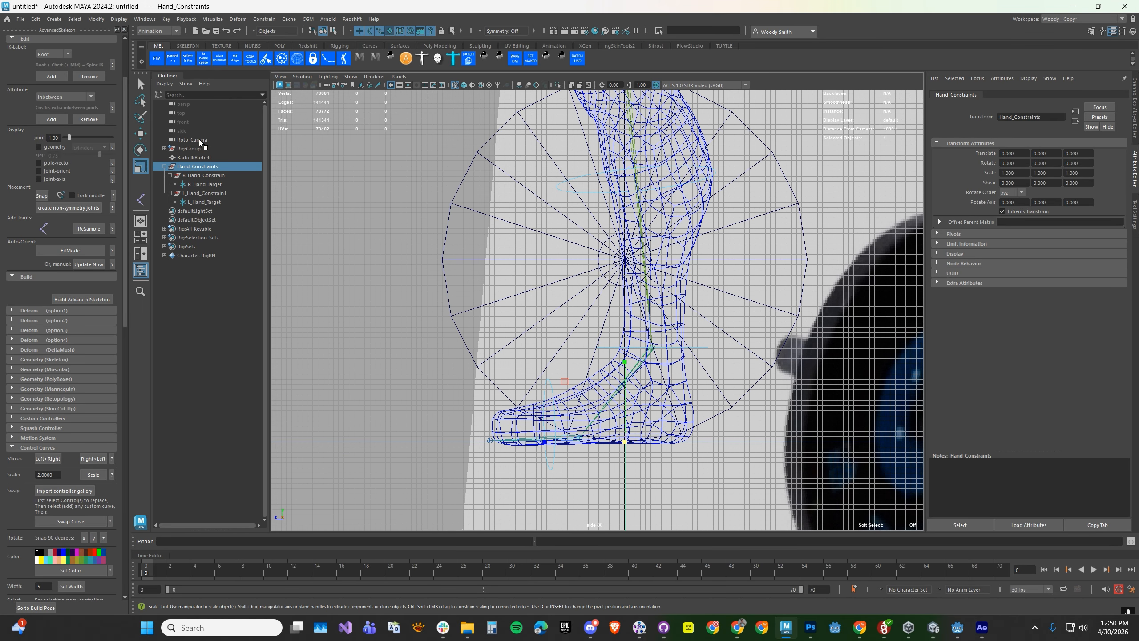
key("w")
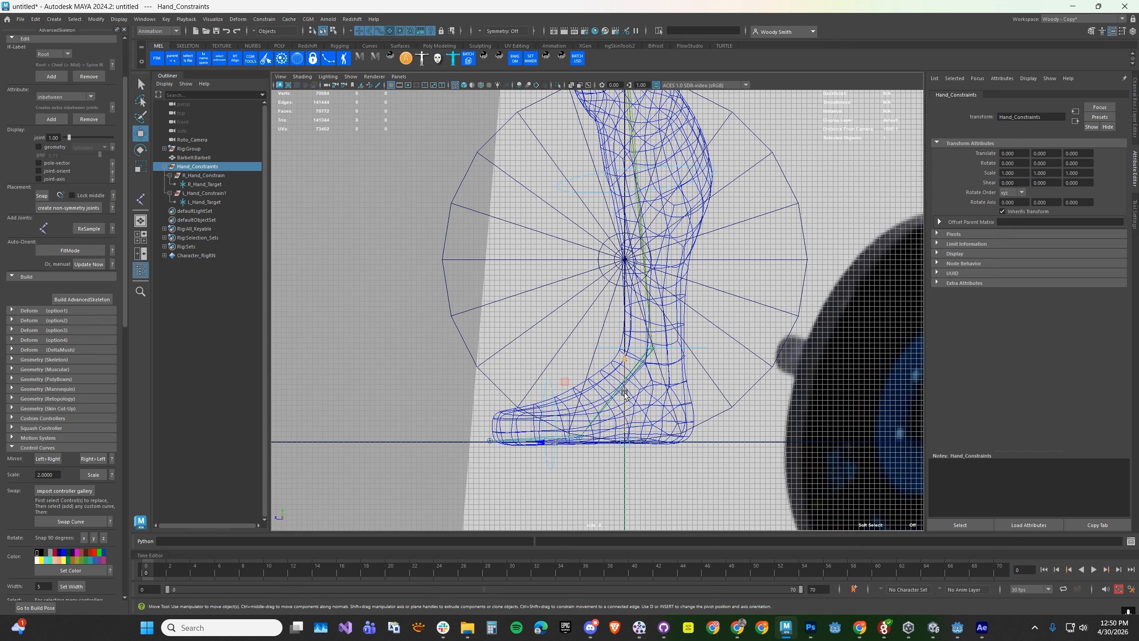
left_click_drag(627, 361, 623, 257)
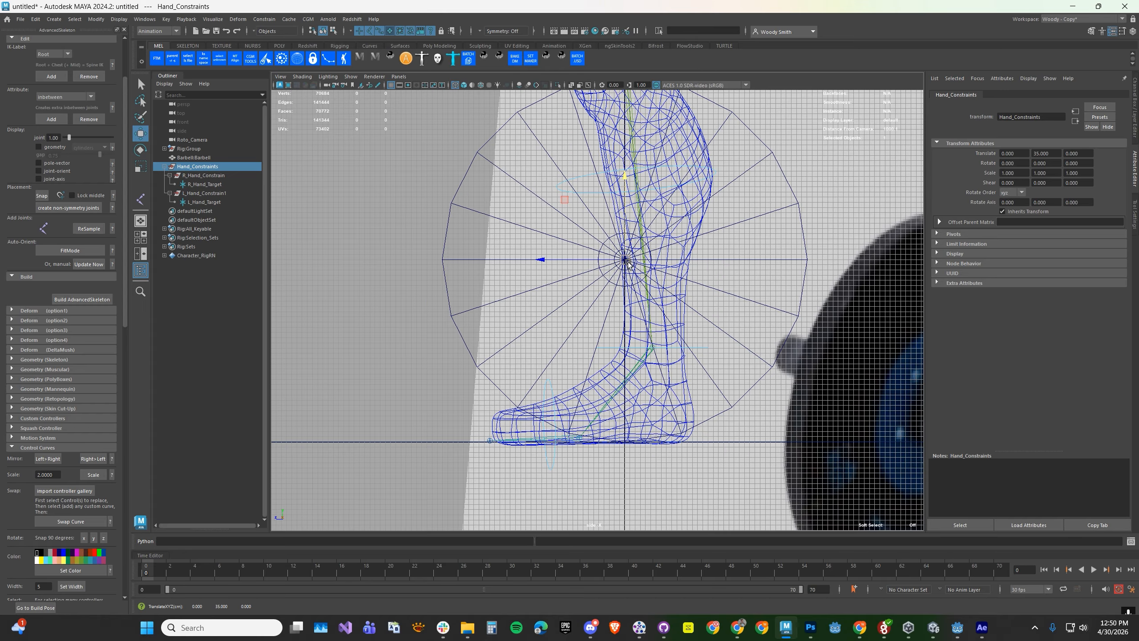
key("space")
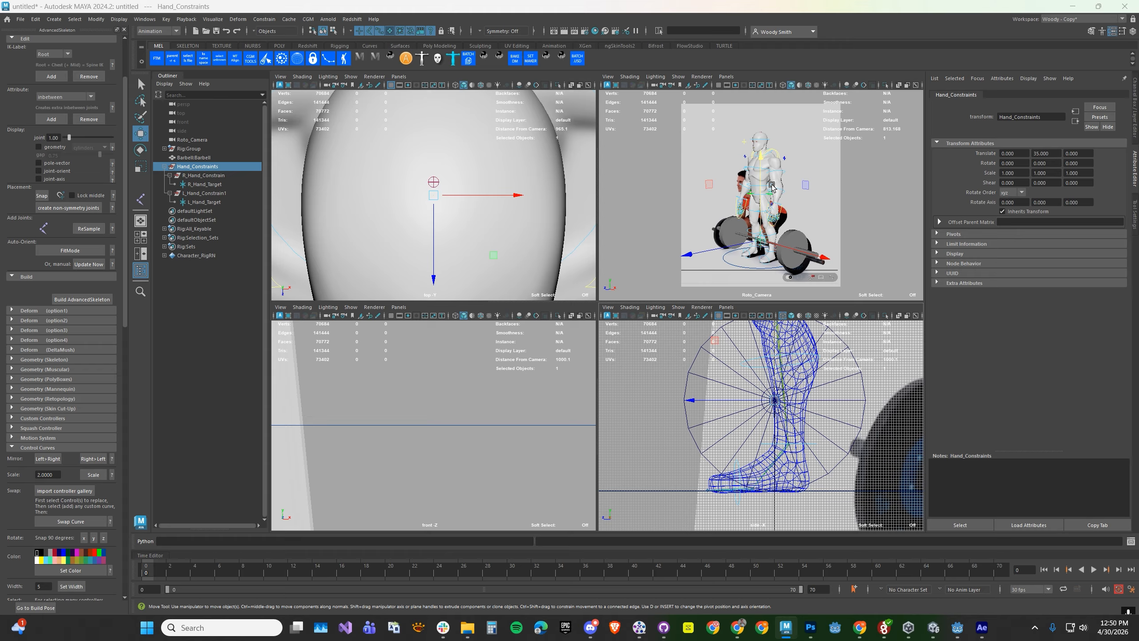
key("space")
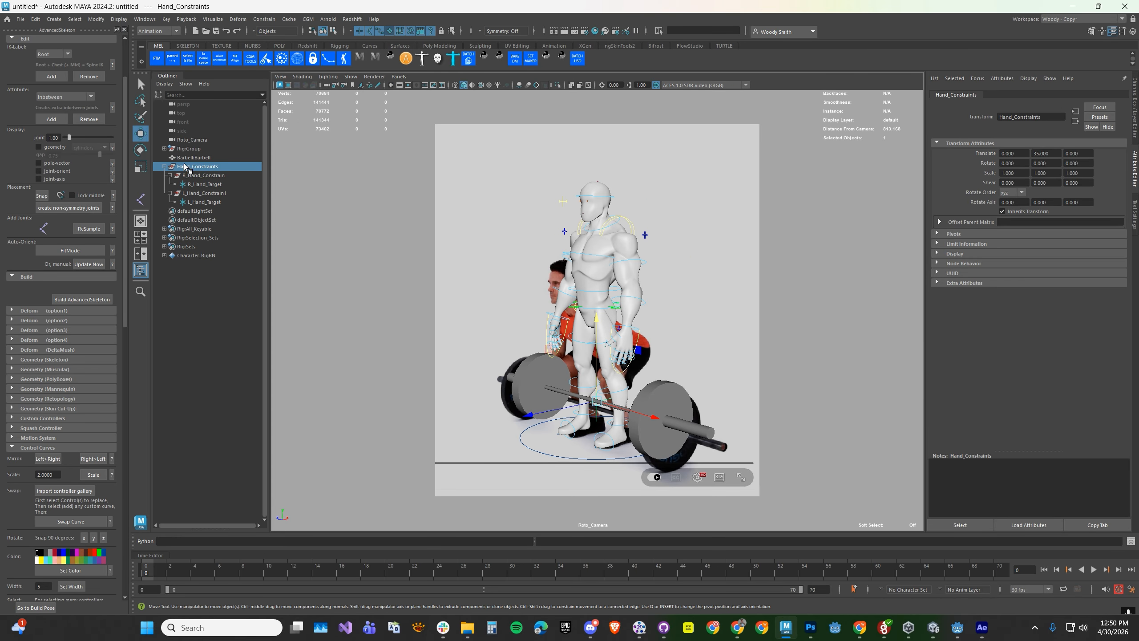
key("e")
left_click_drag(555, 343, 592, 409)
key("ctrl+z")
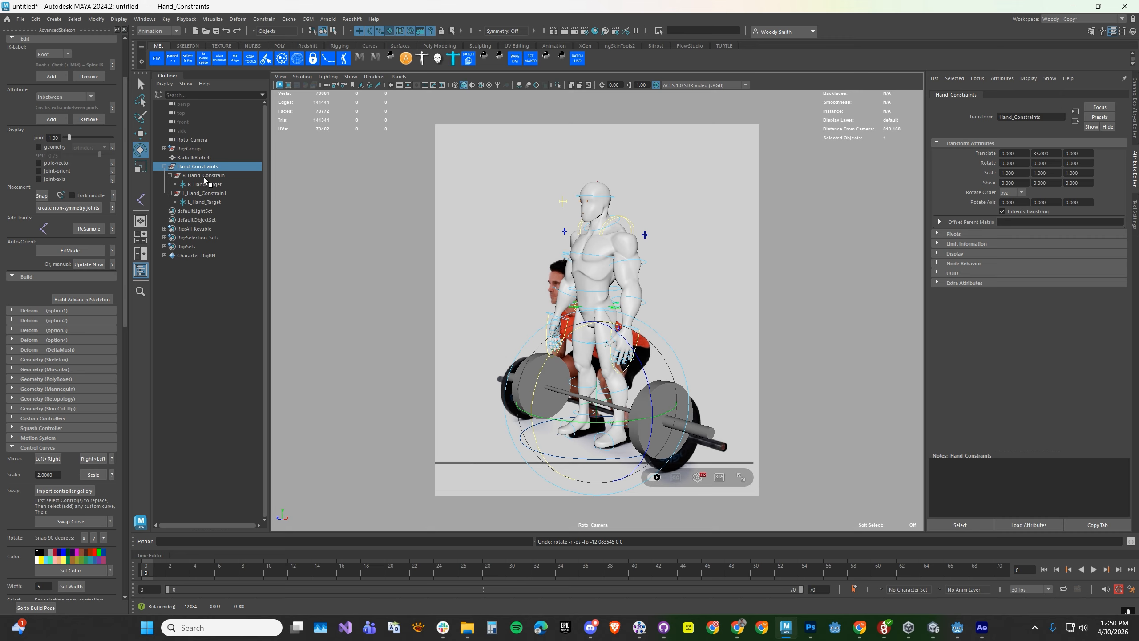
- Move R_Hand_Constrain and L_Hand_Constrain1 apart along X on the bar, placing the left group at about 52
left_click(204, 175)
key("w")
left_click_drag(654, 417, 614, 407)
left_click(197, 193)
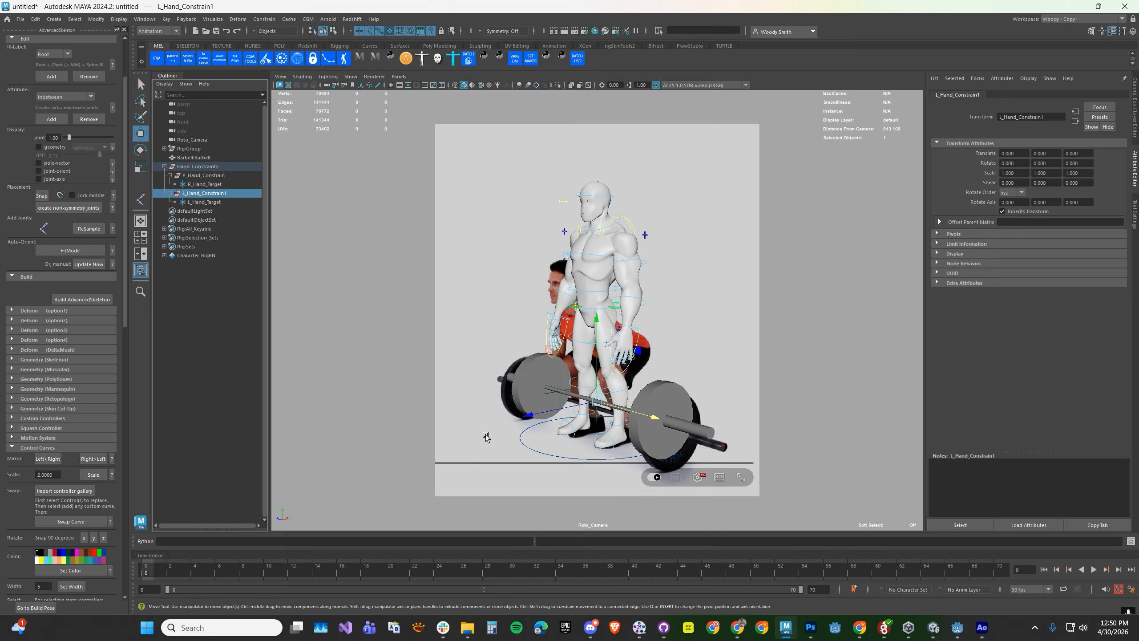
left_click_drag(666, 425, 697, 435)
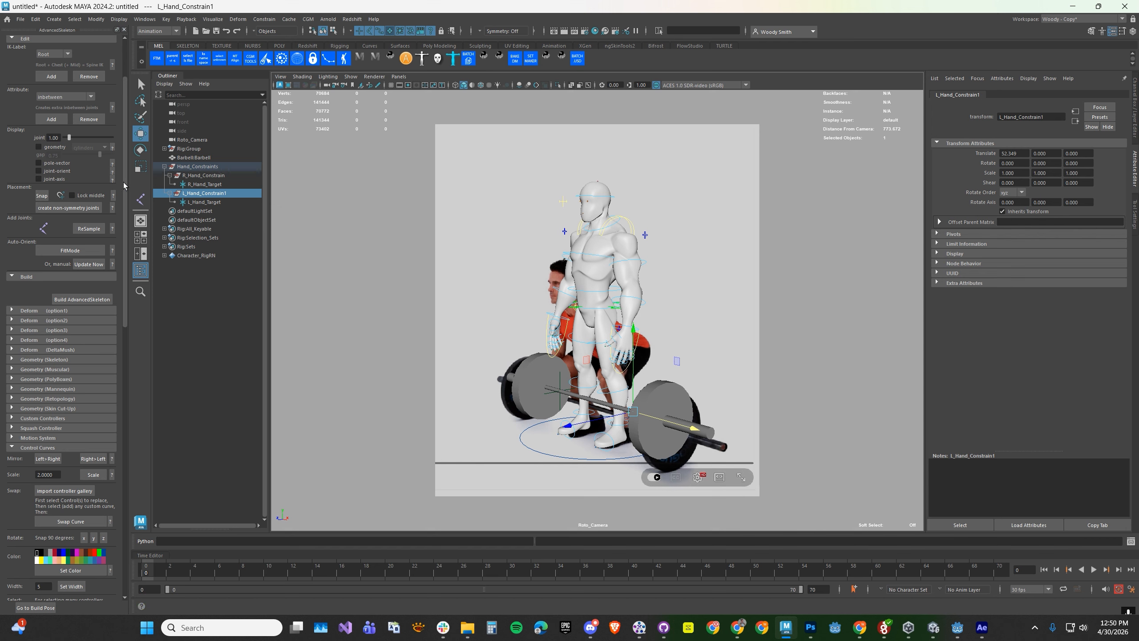
- Refine the hand groups along the bar in the front view, with R_Hand_Constrain at about -60 and L_Hand_Constrain1 at about 57 in X
left_click(197, 167)
key("space")
key("f")
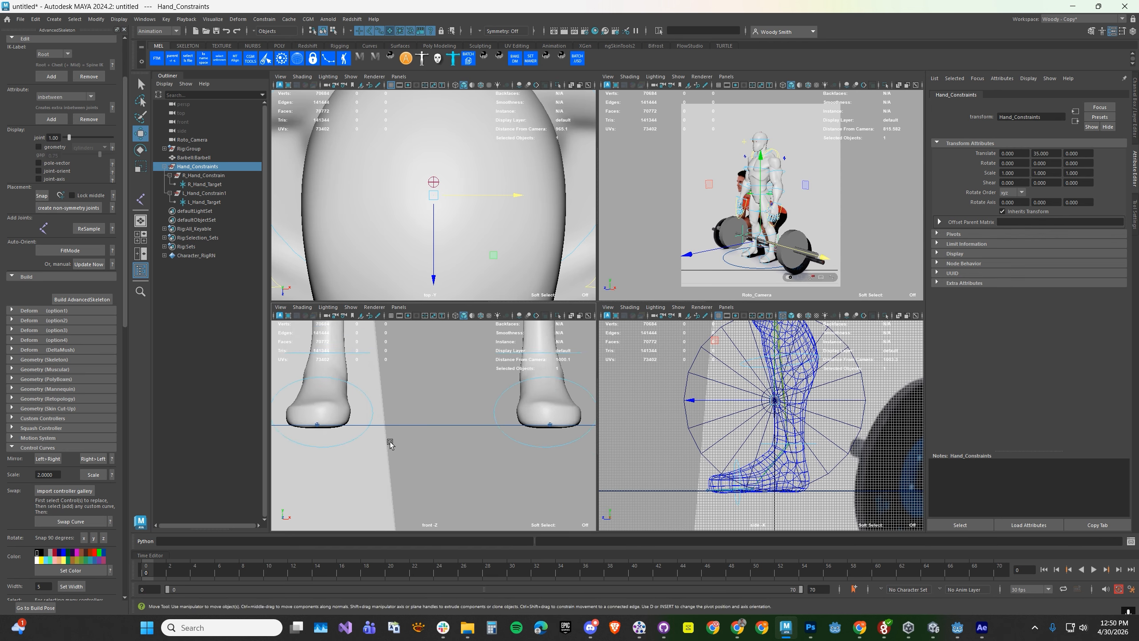
left_click(199, 175)
left_click_drag(578, 432, 428, 434)
scroll(470, 443, "up", 2)
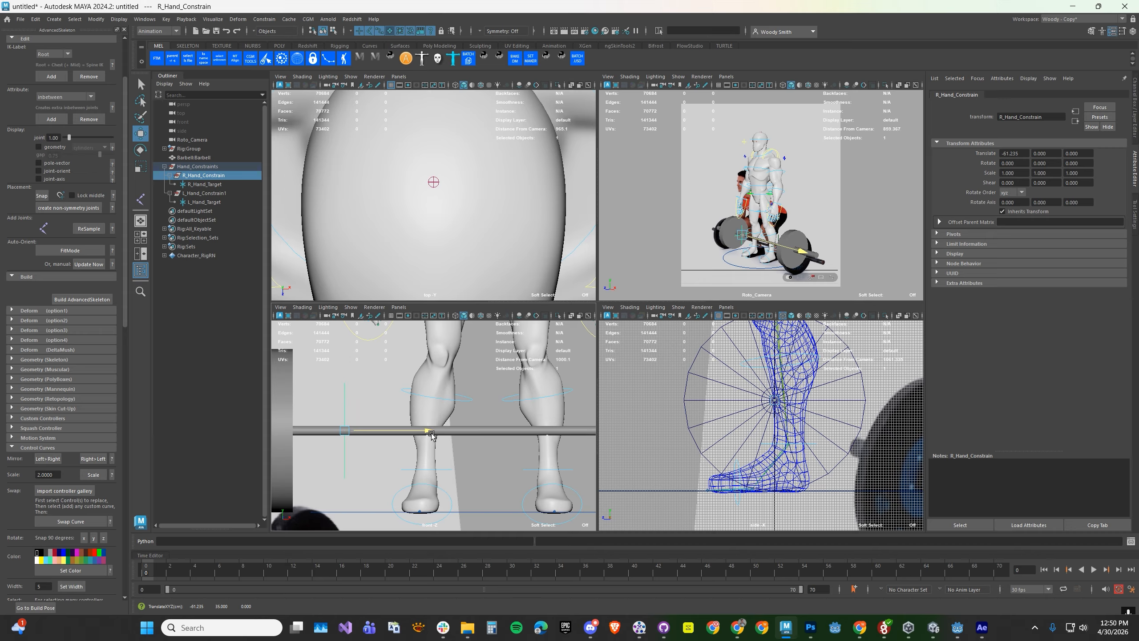
left_click(192, 196)
middle_click_drag(531, 493, 372, 484, "alt")
left_click_drag(530, 420, 540, 421)
middle_click_drag(377, 451, 461, 458, "alt")
- Enter exact Translate X values for the two hand groups so they mirror each other, using 60 for L_Hand_Constrain1
left_click(203, 175)
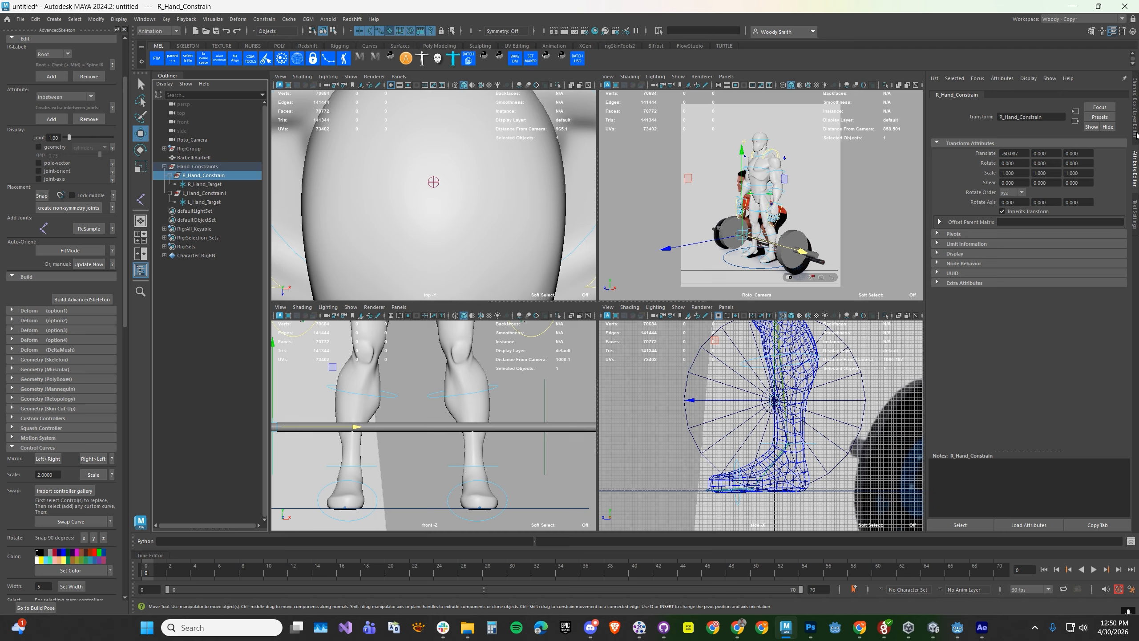
left_click(1136, 135)
left_click(1112, 104)
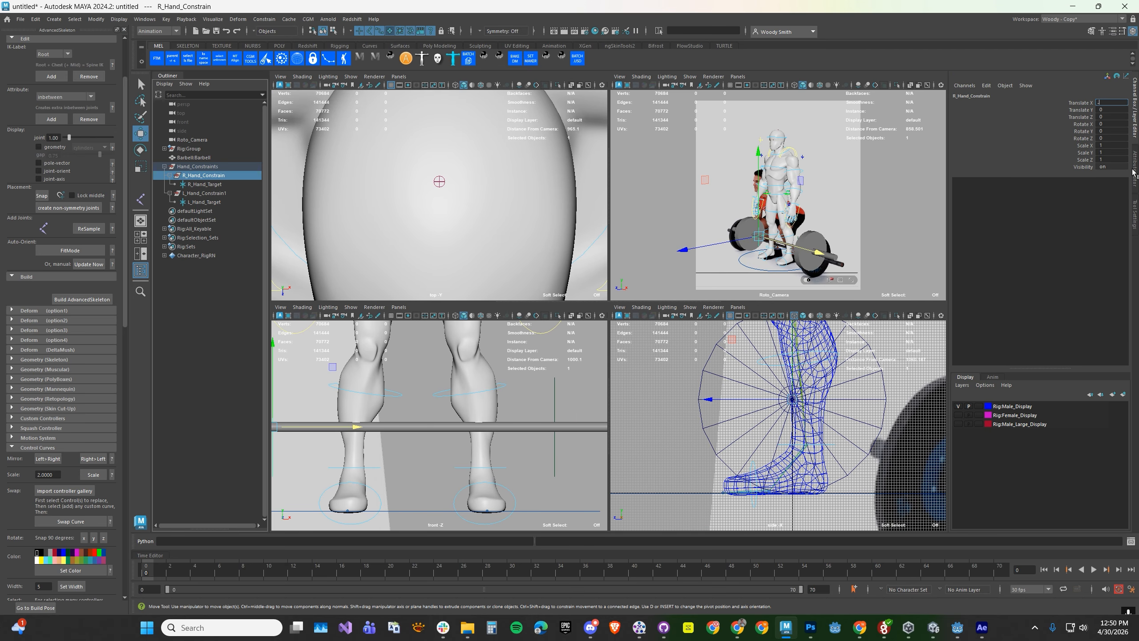
left_click(203, 193)
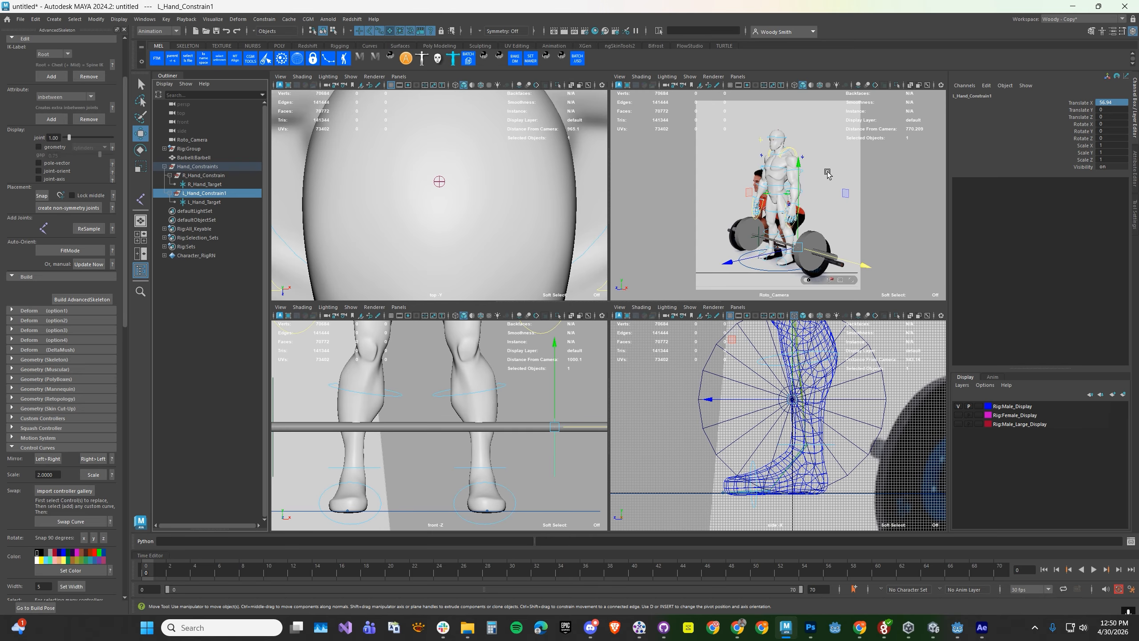
type("60")
key("Return")
- Switch both legs of the rig to IK by setting FKIKBlend to 10 on FKIKLeg_L and FKIKLeg_R
scroll(400, 483, "down", 3)
middle_click_drag(401, 484, 355, 495, "alt")
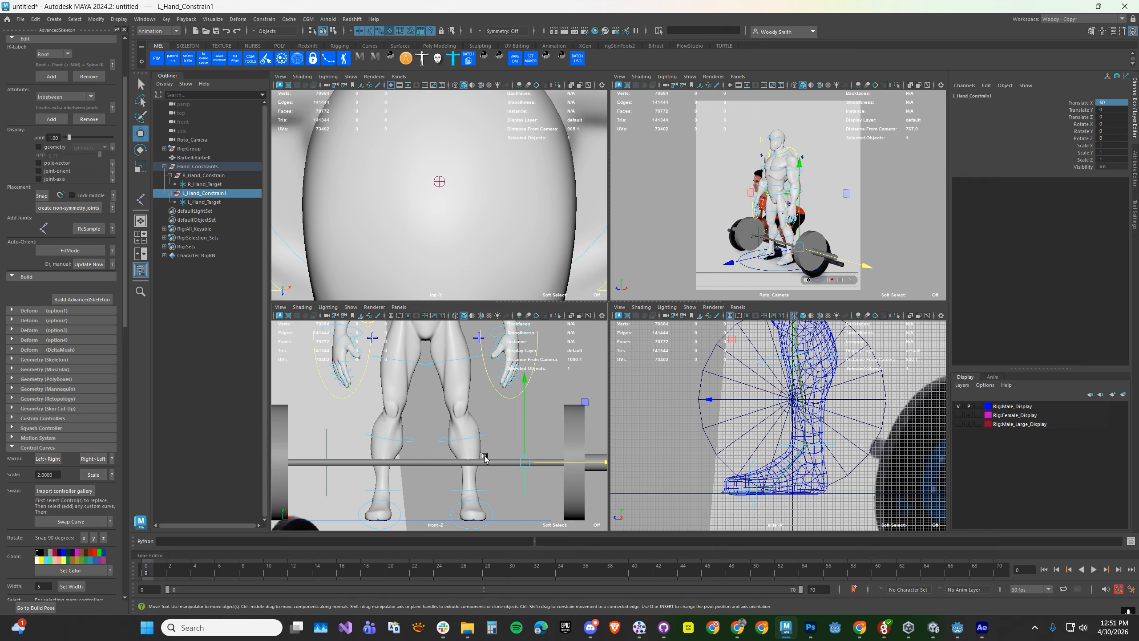
left_click(476, 338)
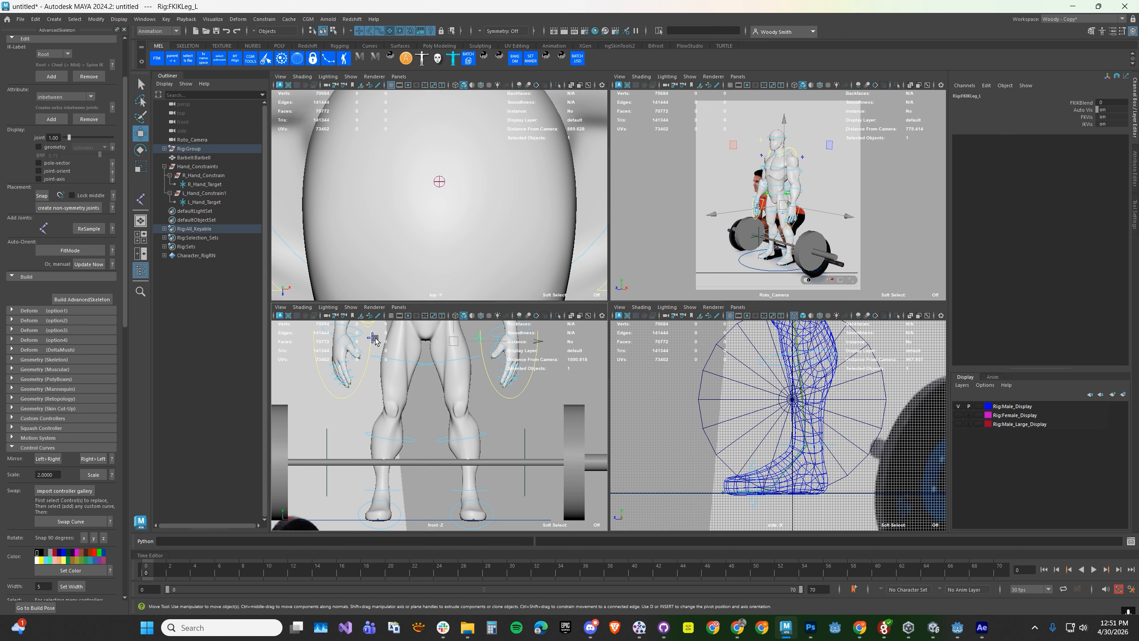
left_click(1118, 103)
key("Return")
scroll(482, 376, "down", 3)
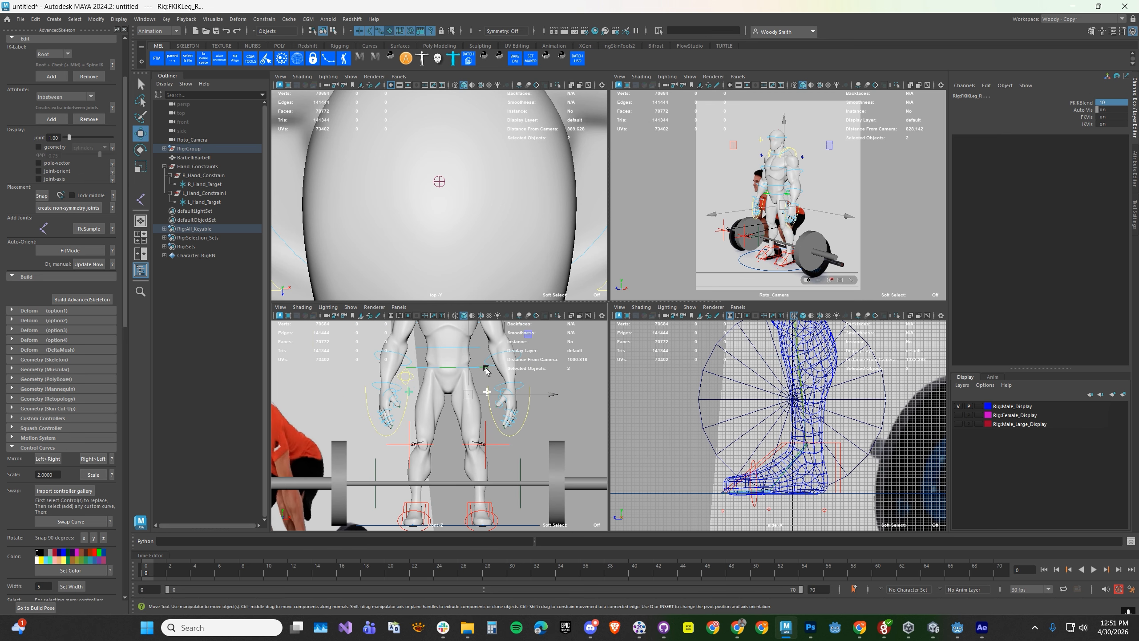
- Pose RootX_M into the squat by moving it to about -45 in Translate Y and Z and rotating the body forward
left_click(486, 367)
key("space")
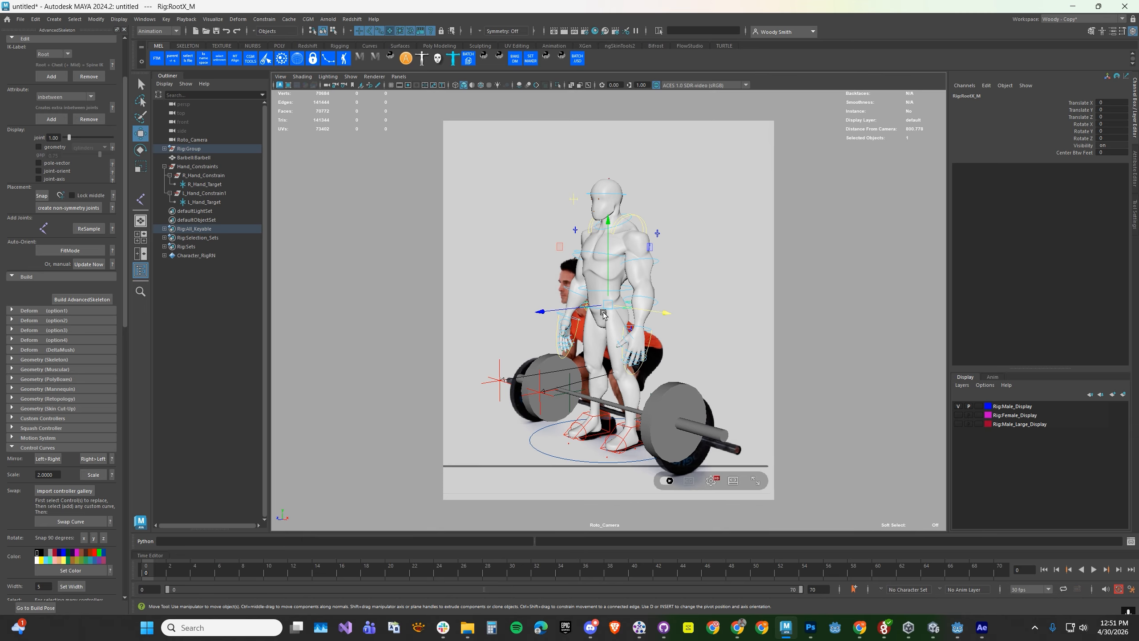
left_click_drag(609, 224, 610, 274)
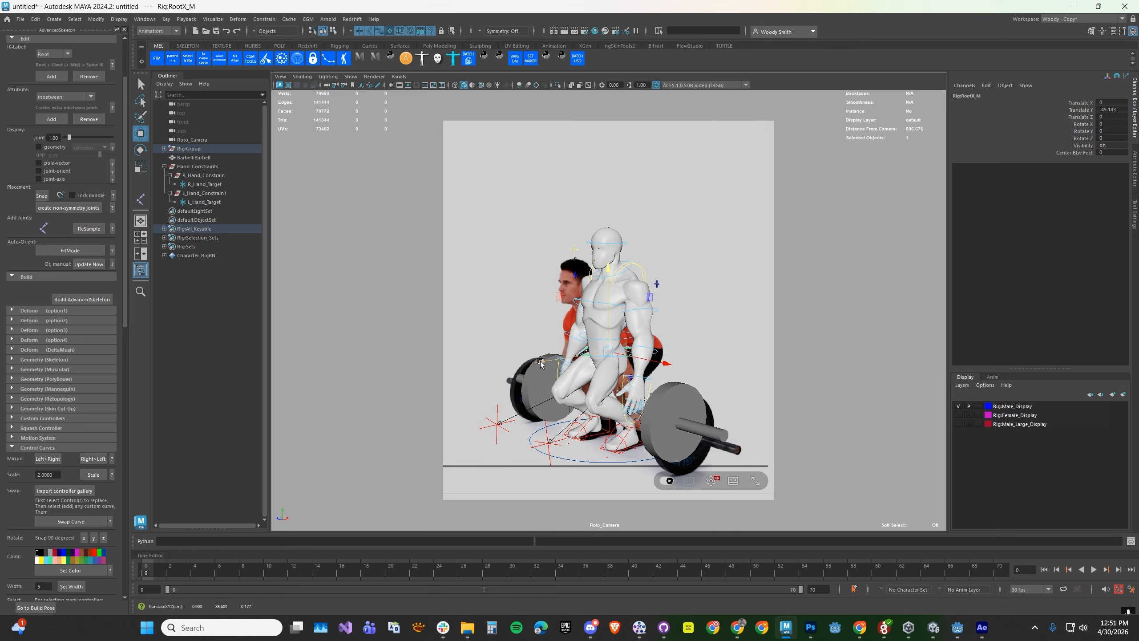
left_click_drag(540, 363, 582, 363)
key("e")
left_click_drag(585, 312, 580, 369)
- Set the Move tool's axis orientation to World and nudge RootX_M along Z to match the lifter's hips
key("w")
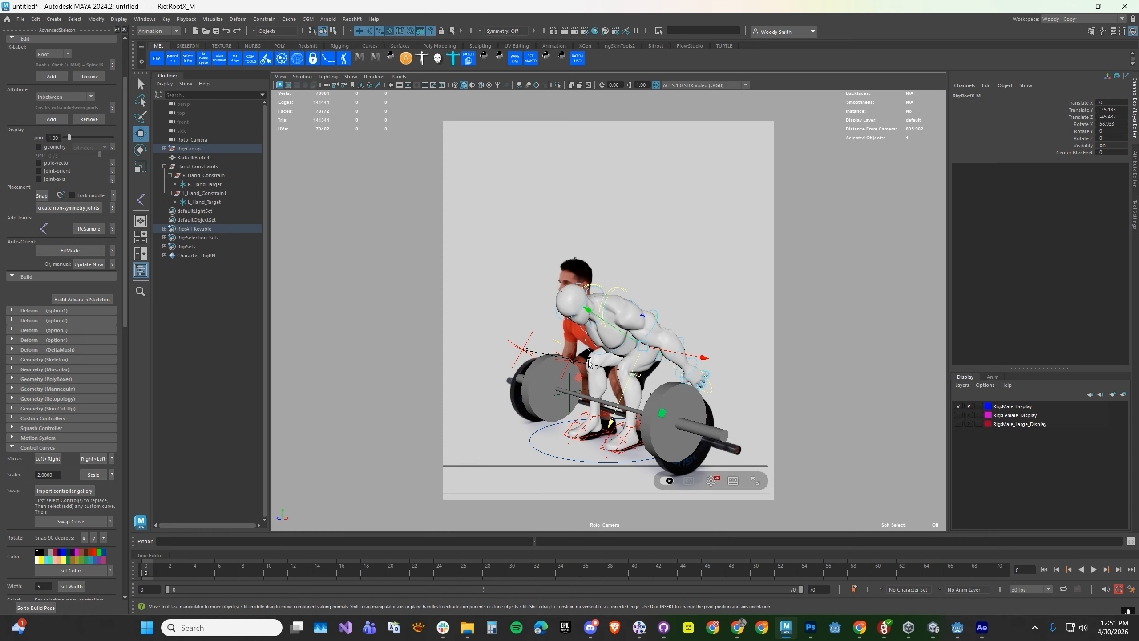
double_click(140, 133)
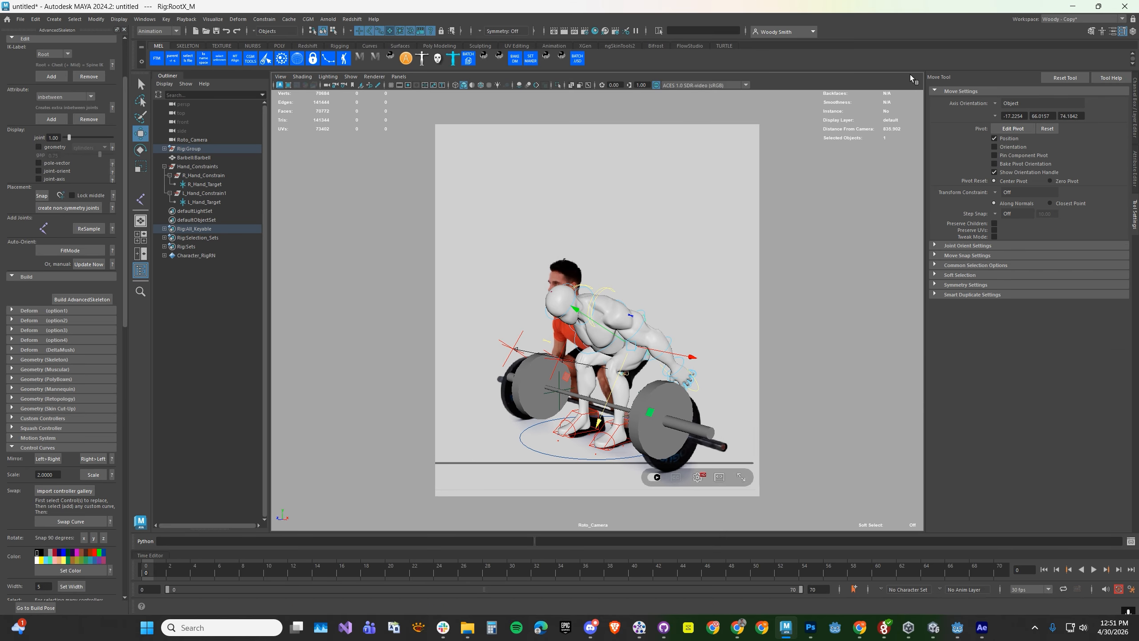
left_click(999, 106)
left_click(1013, 119)
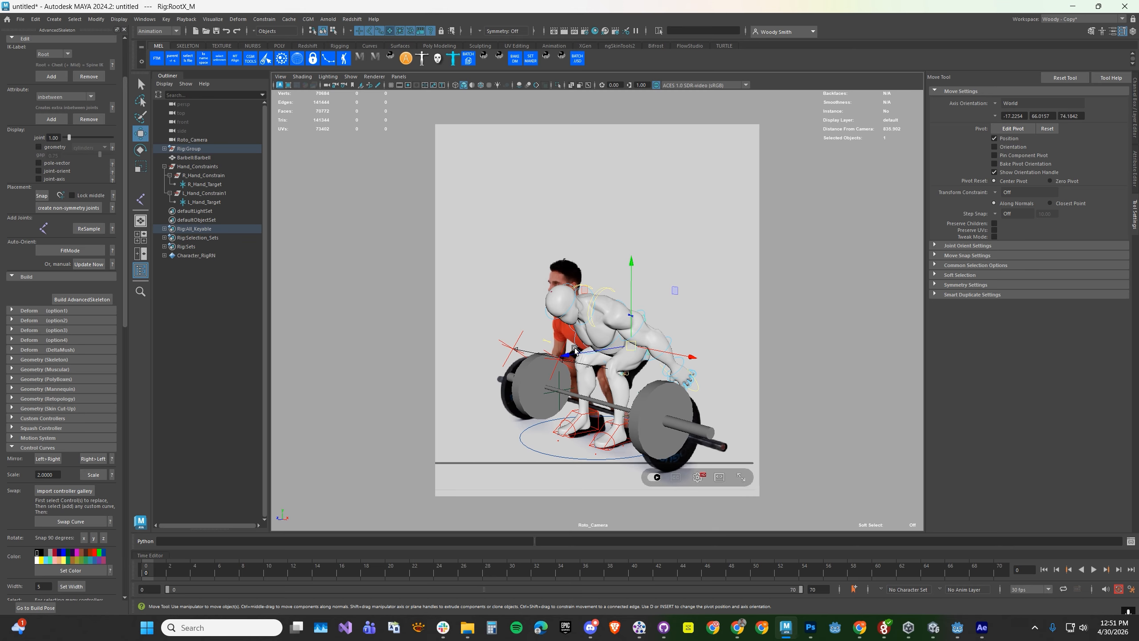
left_click_drag(573, 354, 566, 358)
- Limit viewport selection to curves and slide the right and left IK foot controls back in Z to match the lifter's shoes
left_click(584, 431)
left_click(579, 413, "shift")
left_click(570, 412)
left_click(379, 32)
left_click(534, 362)
left_click(579, 413)
left_click_drag(509, 431, 521, 425)
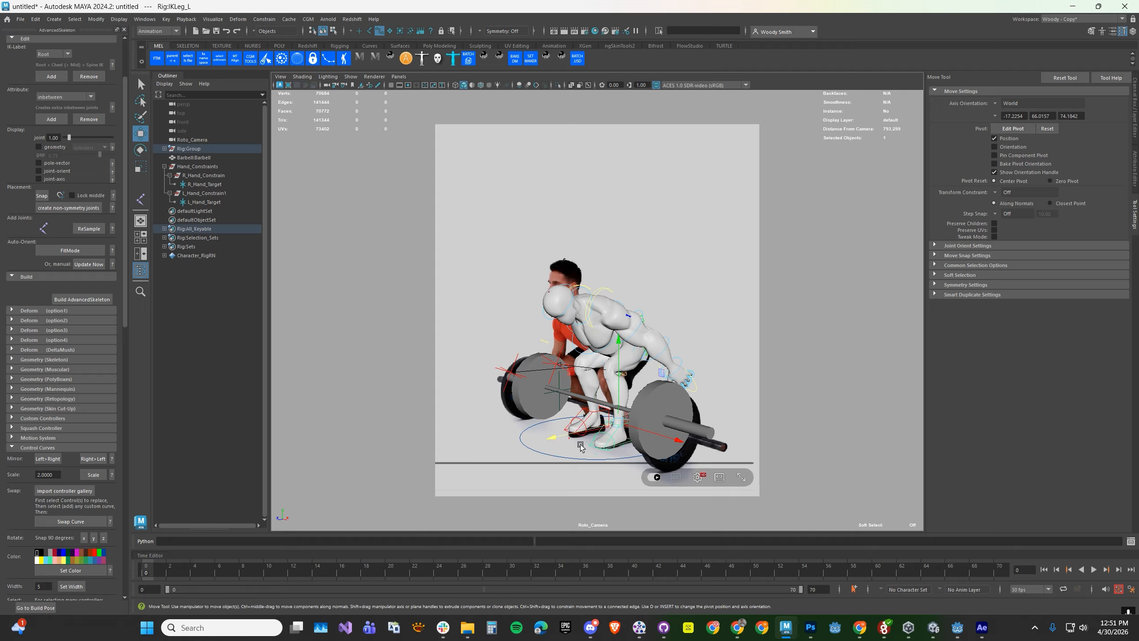
left_click(566, 435)
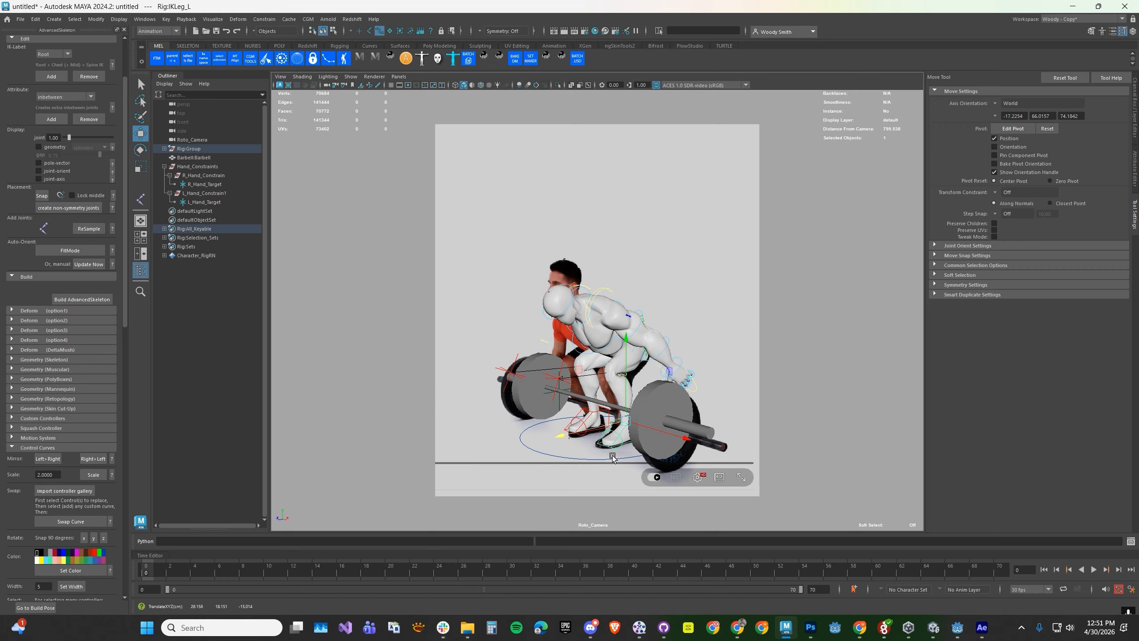
key("space")
scroll(707, 460, "up", 3)
left_click_drag(707, 461, 722, 458)
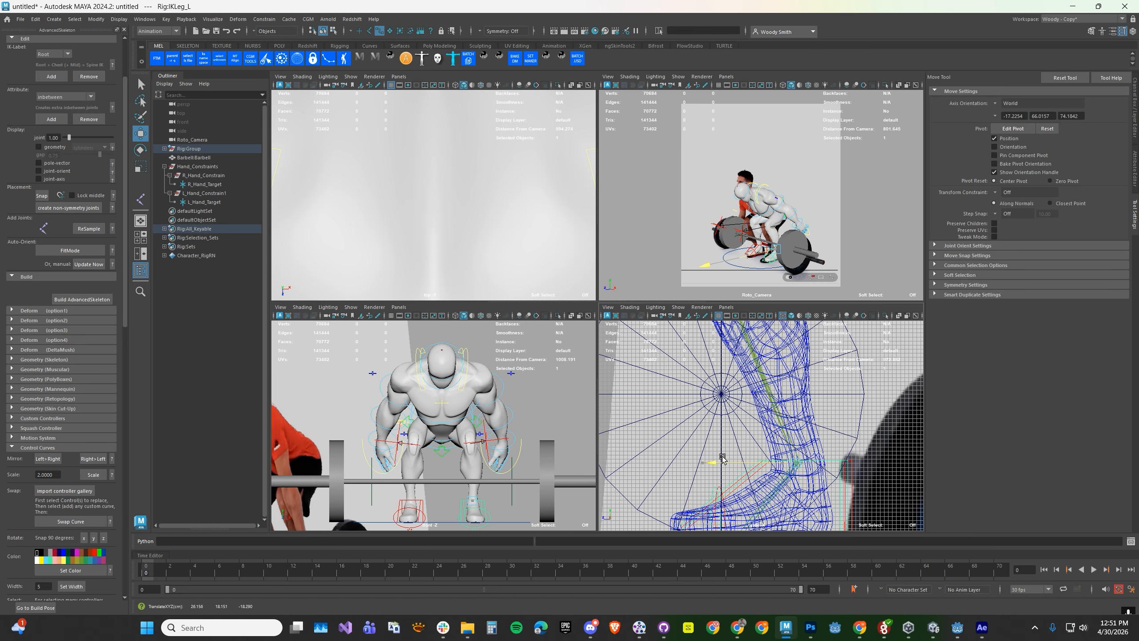
key("space")
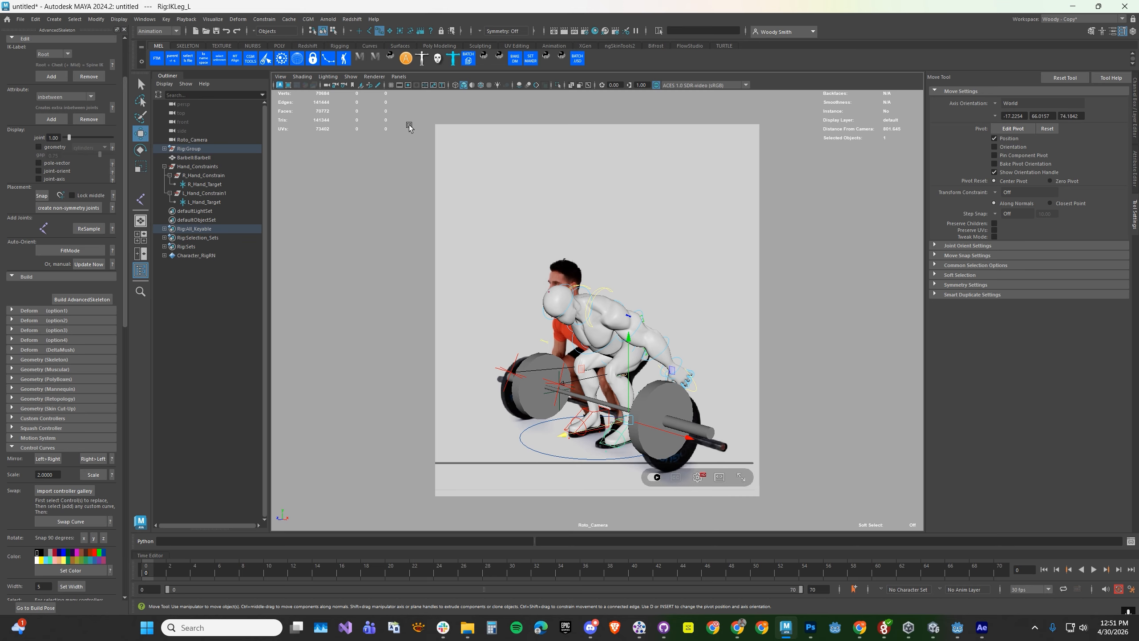
left_click_drag(642, 364, 609, 363, "alt")
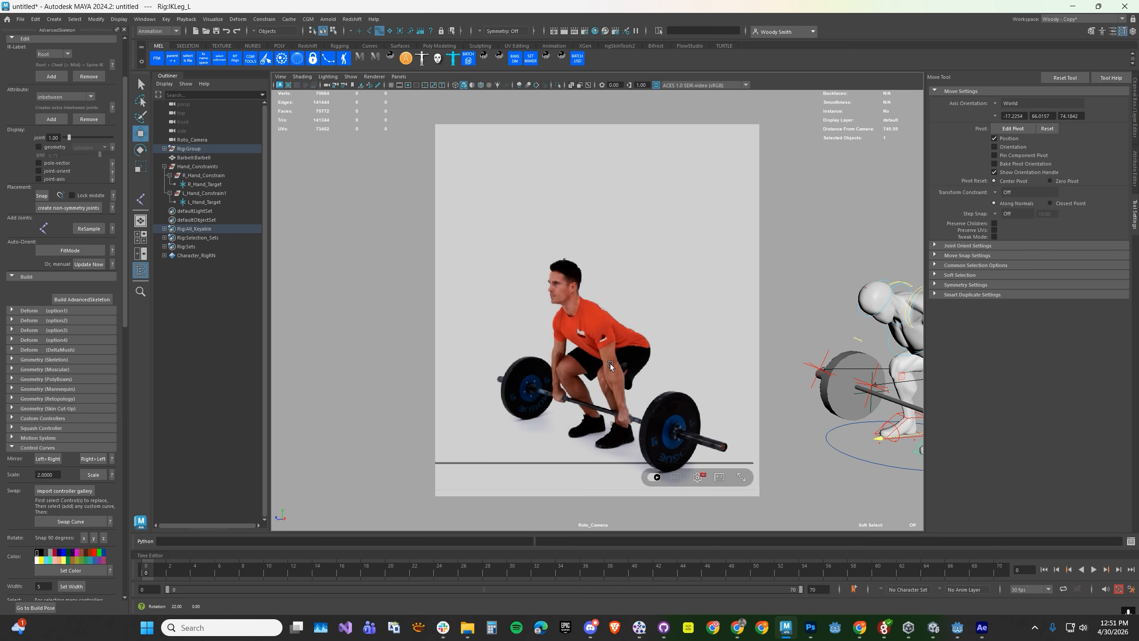
key("ctrl+z")
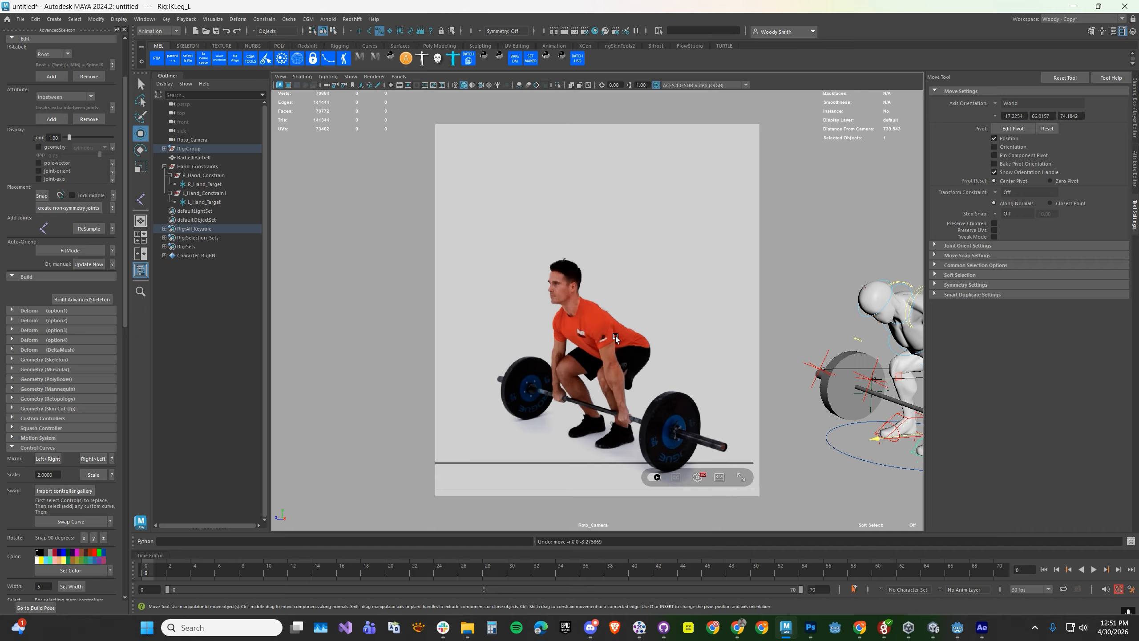
key("[")
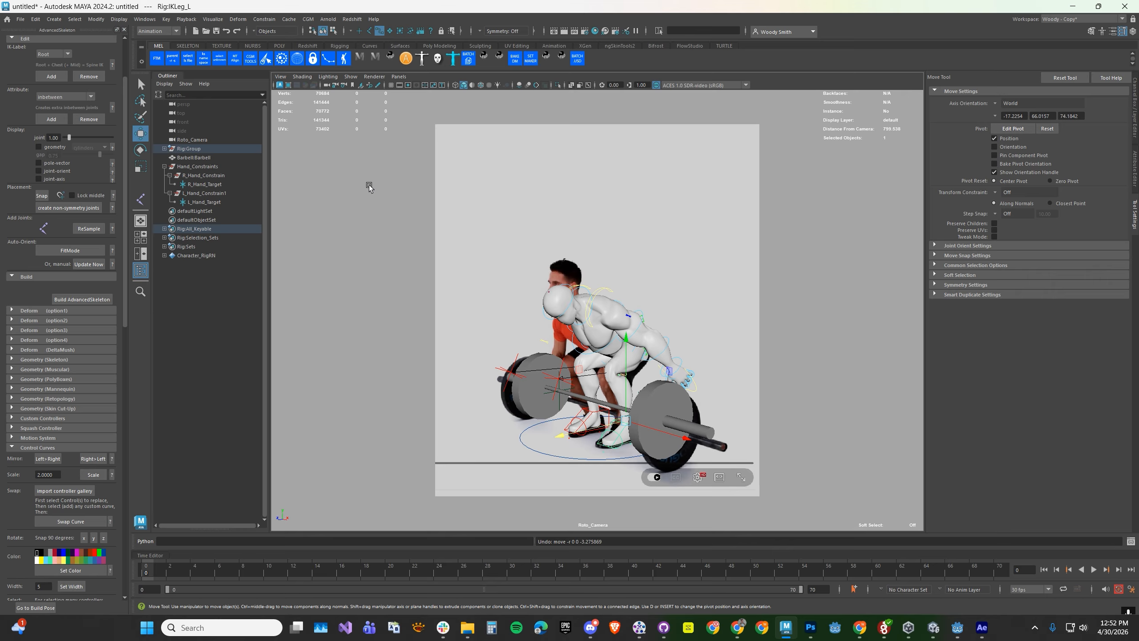
- Lock the Roto_Camera and switch to the four-view layout
left_click(281, 76)
left_click(296, 101)
key("space")
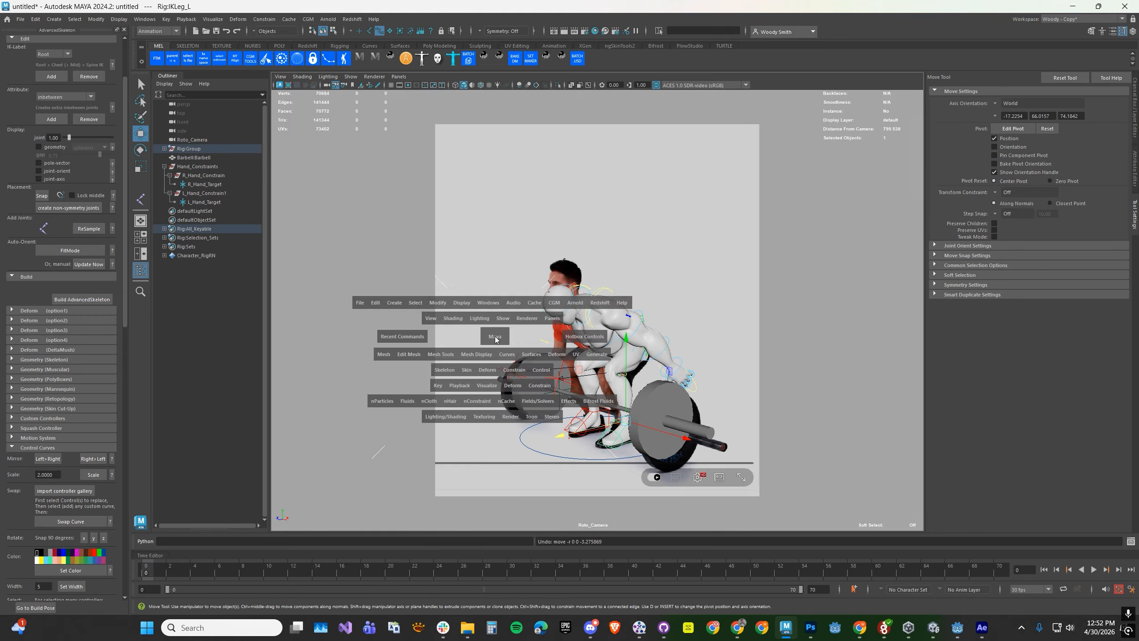
key("space")
- Examine the squat pose against the barbell and reference image from several angles in the perspective and front views
left_click_drag(468, 213, 491, 251)
right_click_drag(491, 251, 462, 249, "alt")
left_click_drag(462, 249, 491, 244, "alt")
right_click_drag(491, 245, 507, 215, "alt")
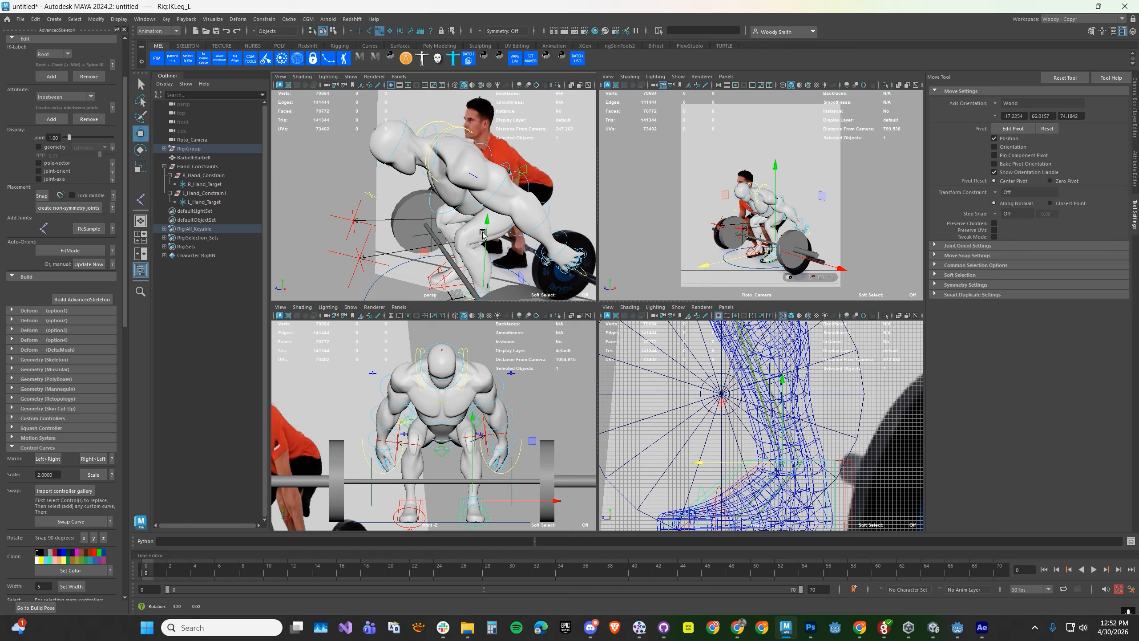
left_click_drag(507, 216, 469, 180, "alt")
middle_click_drag(469, 179, 460, 164, "alt")
left_click_drag(460, 164, 454, 106, "alt")
left_click(473, 172)
right_click_drag(454, 107, 430, 182, "alt")
left_click_drag(430, 181, 480, 186, "alt")
right_click_drag(406, 355, 343, 392, "alt")
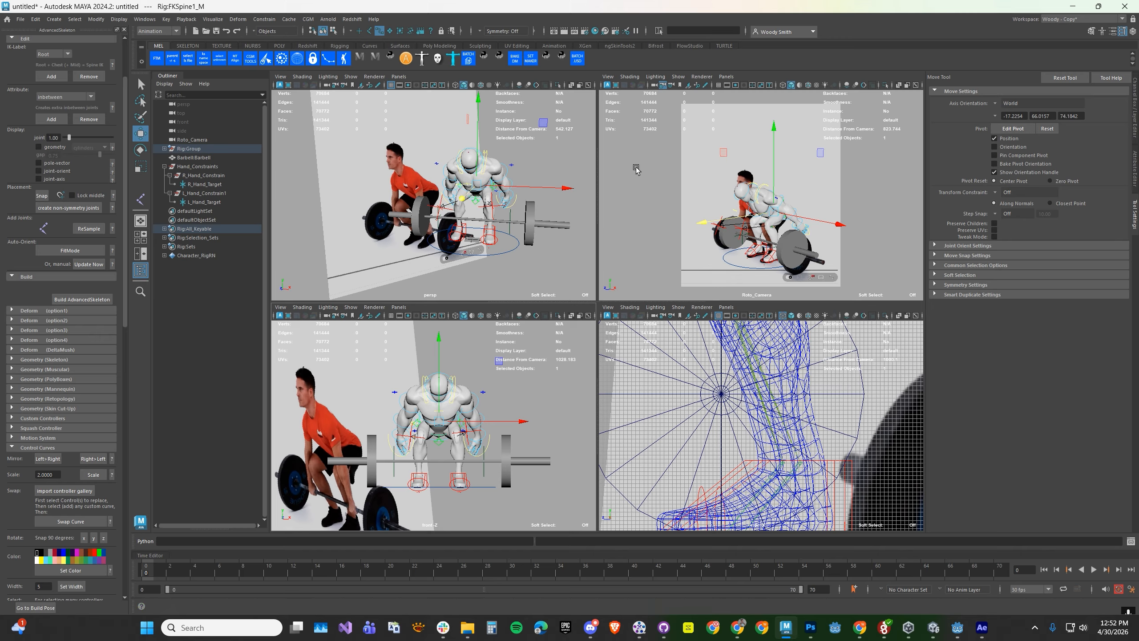
- Set the Roto_Camera's image plane imagePlaneShape1 to display only when looking through camera
left_click(613, 77)
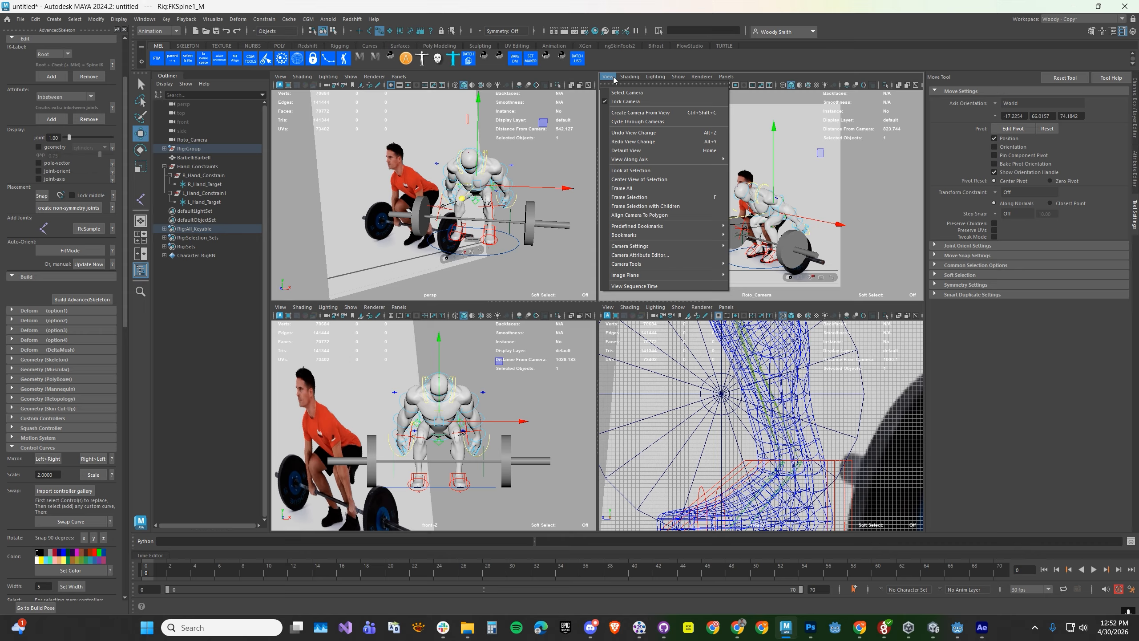
left_click(627, 92)
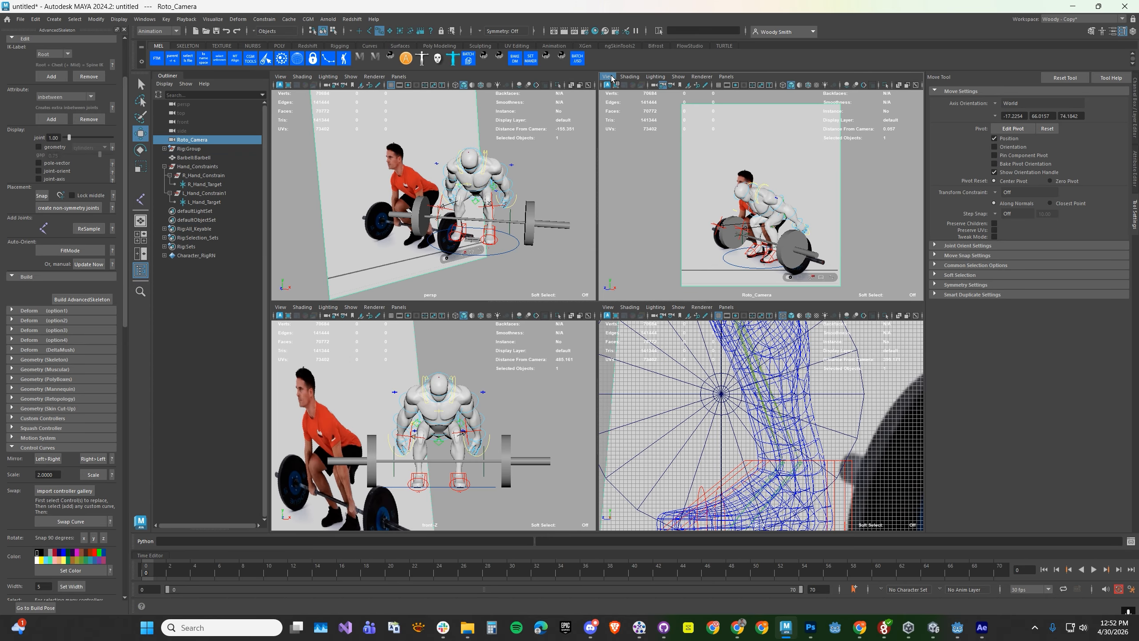
key("ctrl+a")
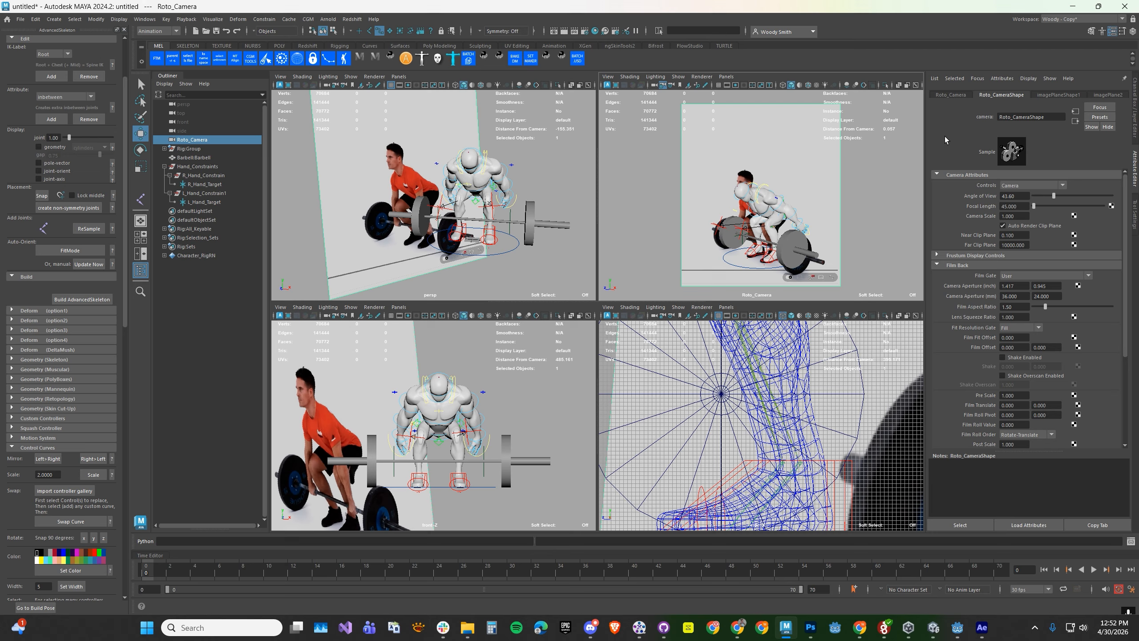
left_click(1058, 95)
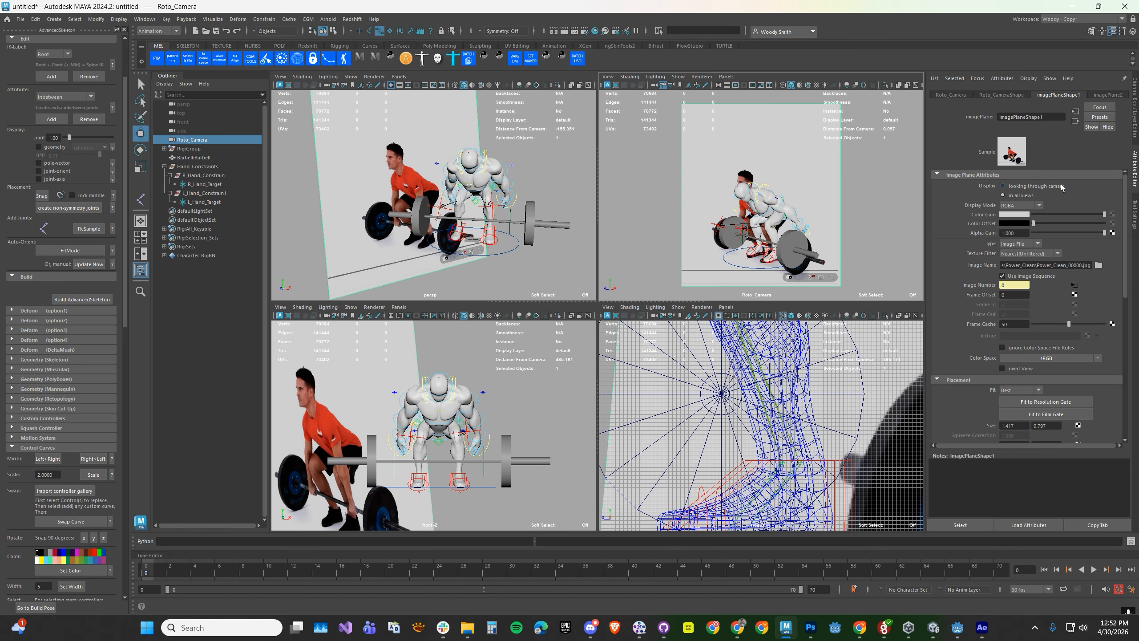
left_click(1004, 186)
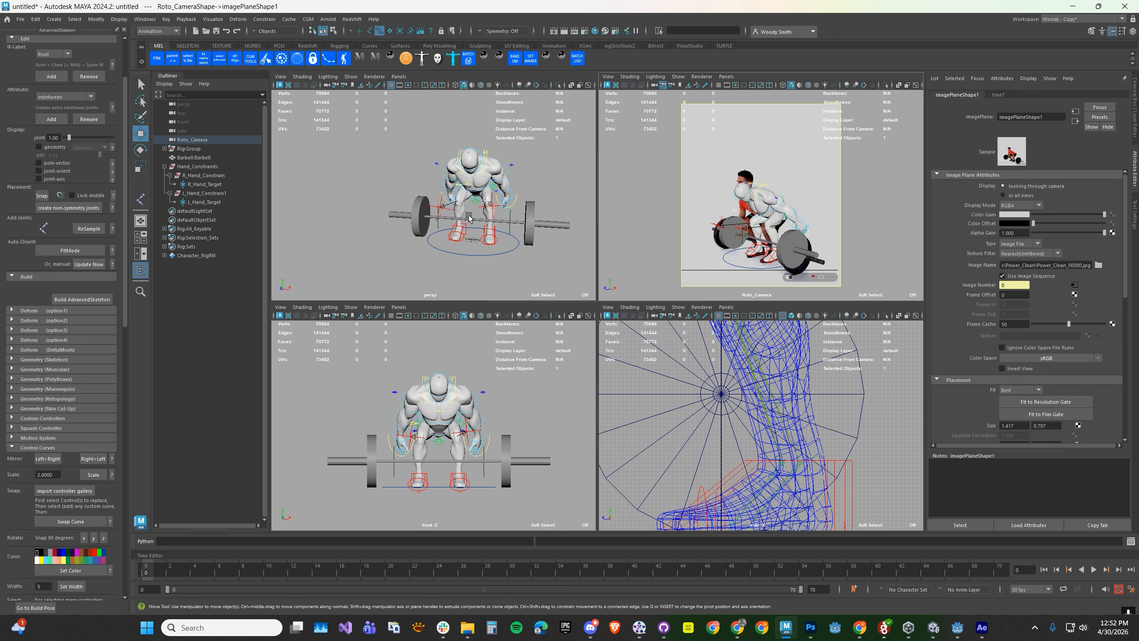
- Switch both arms of the rig to IK using FKIKBlend on the left and right FKIKArm controls
key("space")
scroll(479, 267, "up", 3)
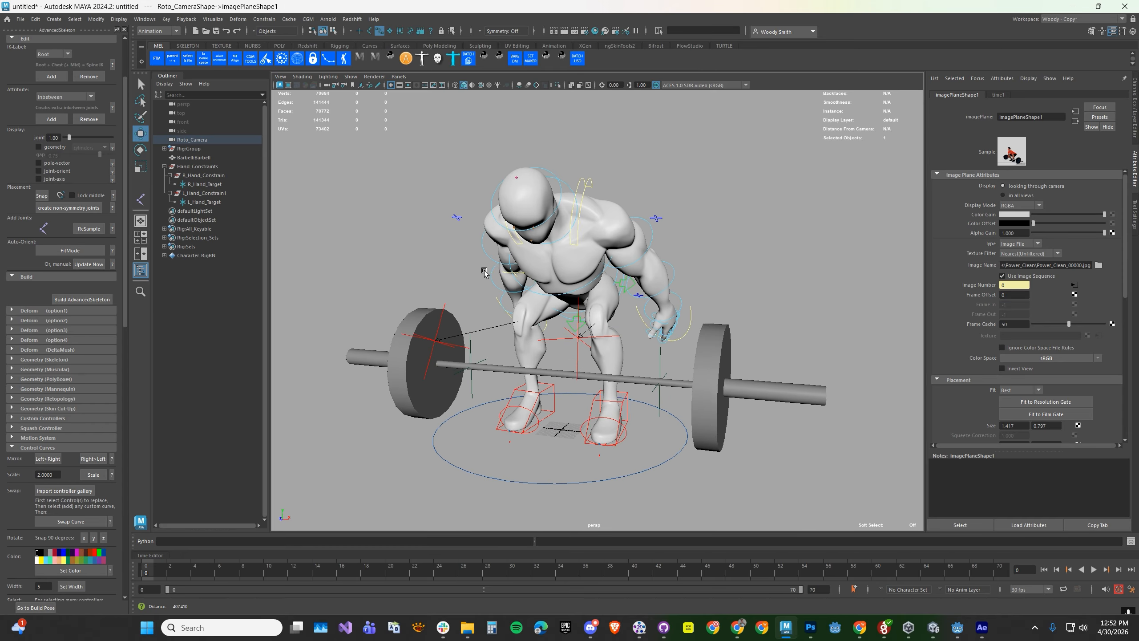
left_click_drag(484, 272, 436, 221, "alt")
left_click(614, 221)
left_click(432, 218, "shift")
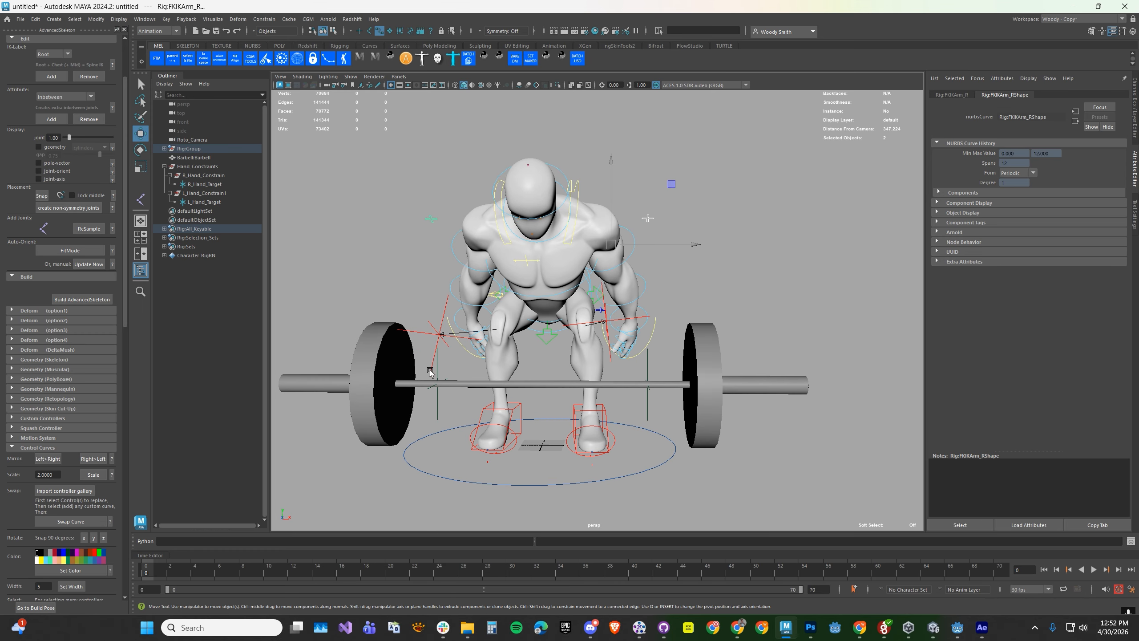
left_click(1134, 113)
left_click(1105, 104)
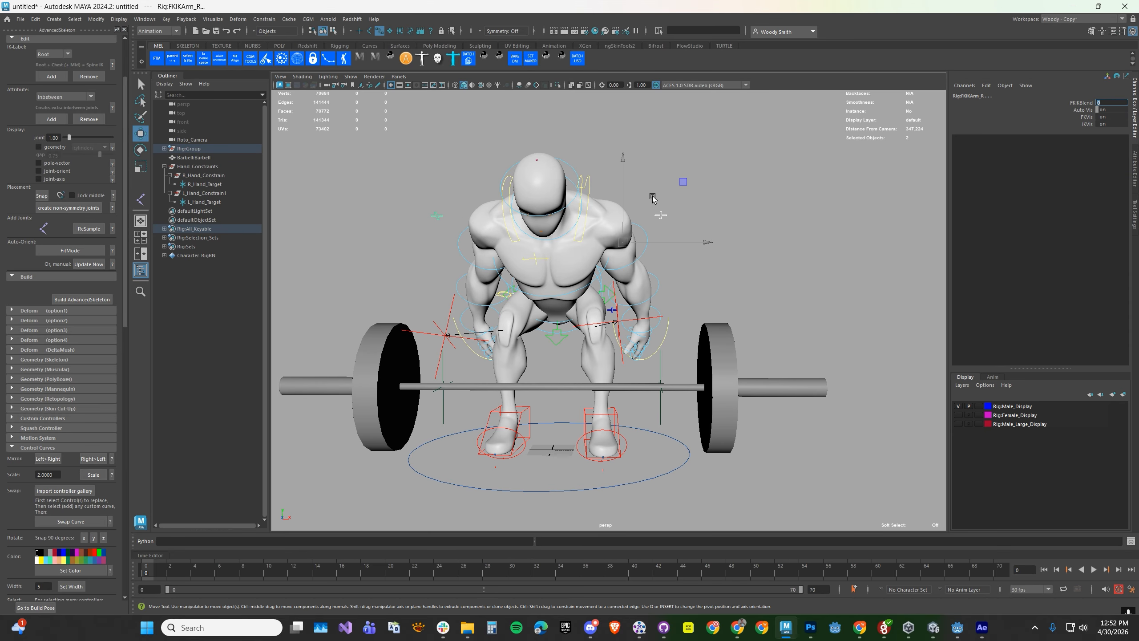
key("Return")
- Make the hand target locators on the barbell selectable in the viewport
left_click_drag(658, 287, 648, 323, "alt")
left_click(646, 309)
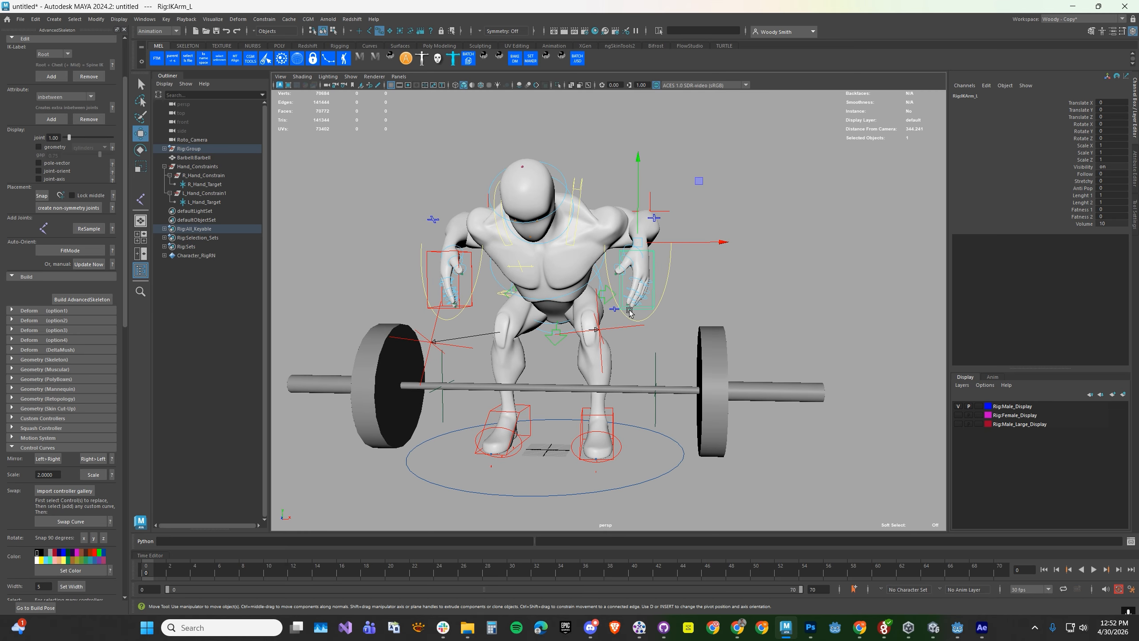
left_click_drag(588, 376, 597, 374, "alt")
right_click_drag(597, 374, 634, 383, "alt")
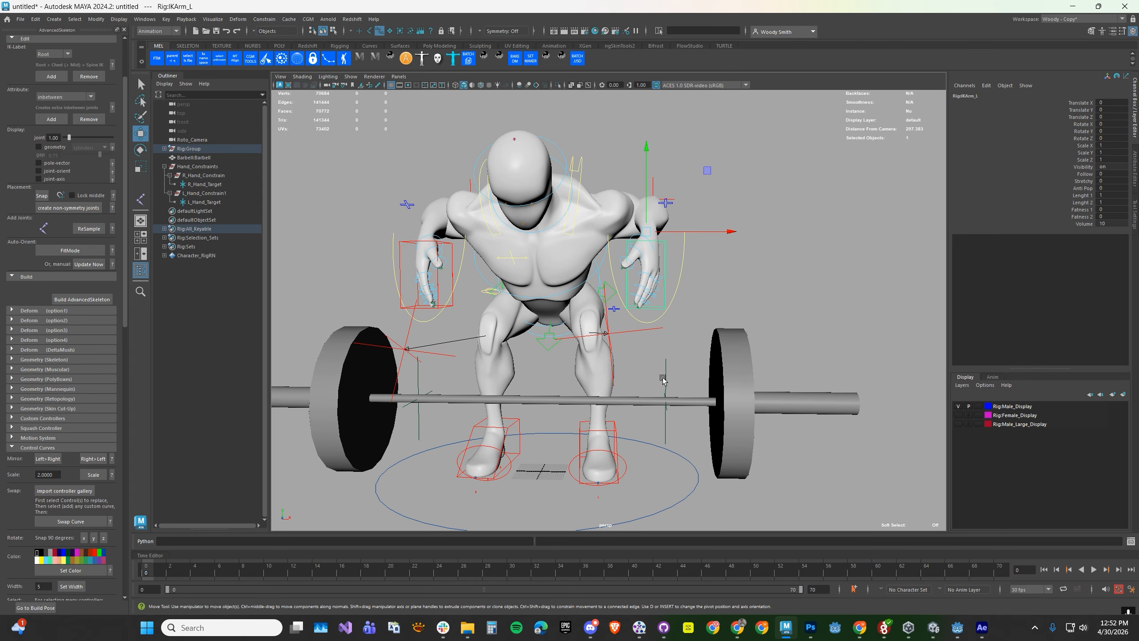
left_click(666, 376)
left_click_drag(666, 376, 663, 386, "alt")
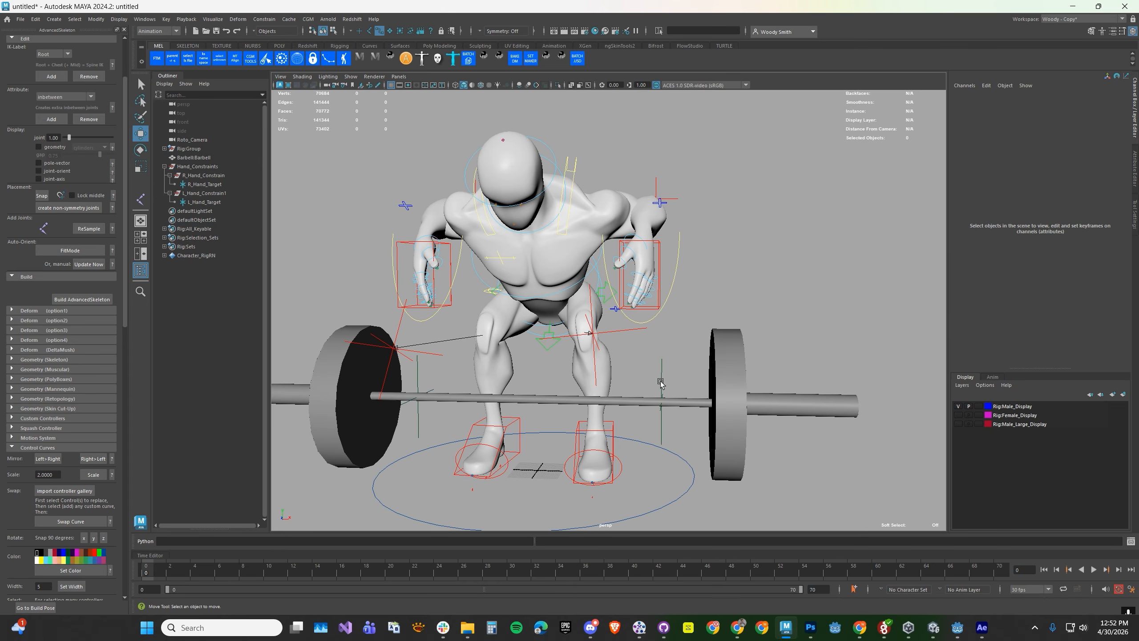
left_click(431, 31)
- Parent-constrain the left arm control IKArm_L to the L_Hand_Target locator
mouse_move(651, 370)
left_mouse_down()
mouse_move(666, 392)
mouse_move(666, 375)
left_mouse_up()
left_click_drag(677, 234, 657, 305, "alt")
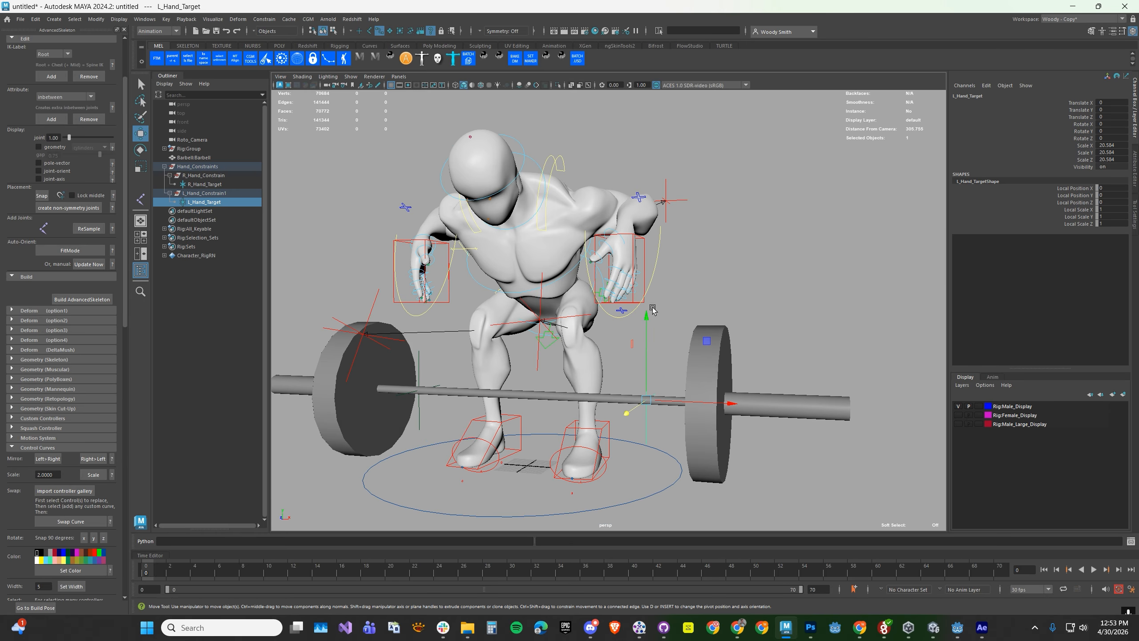
left_click(644, 280, "shift")
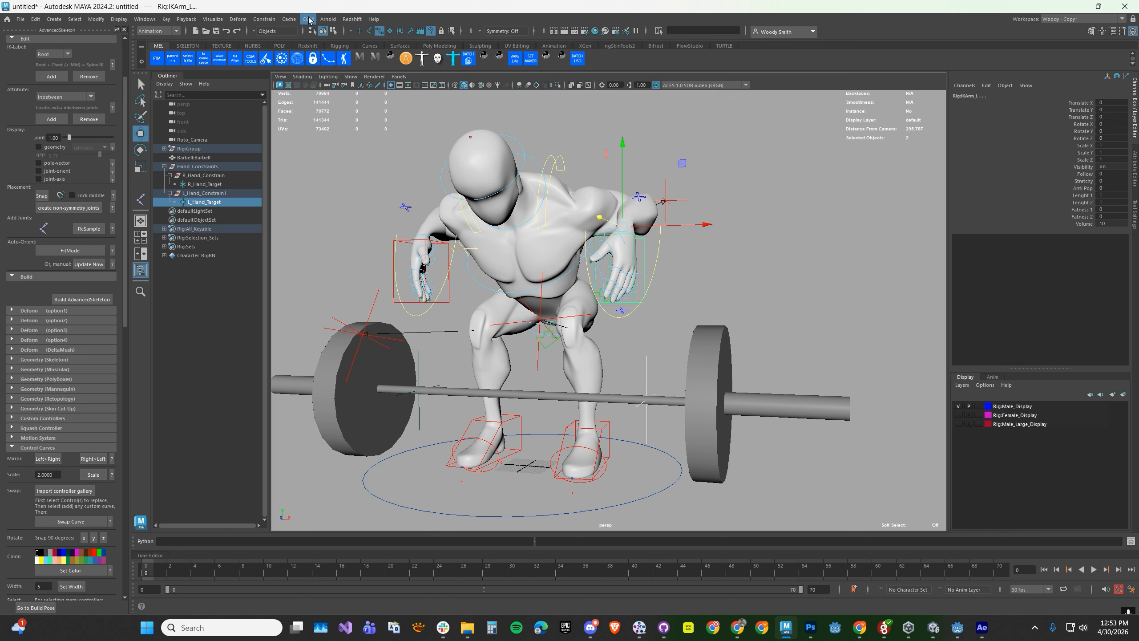
left_click(264, 19)
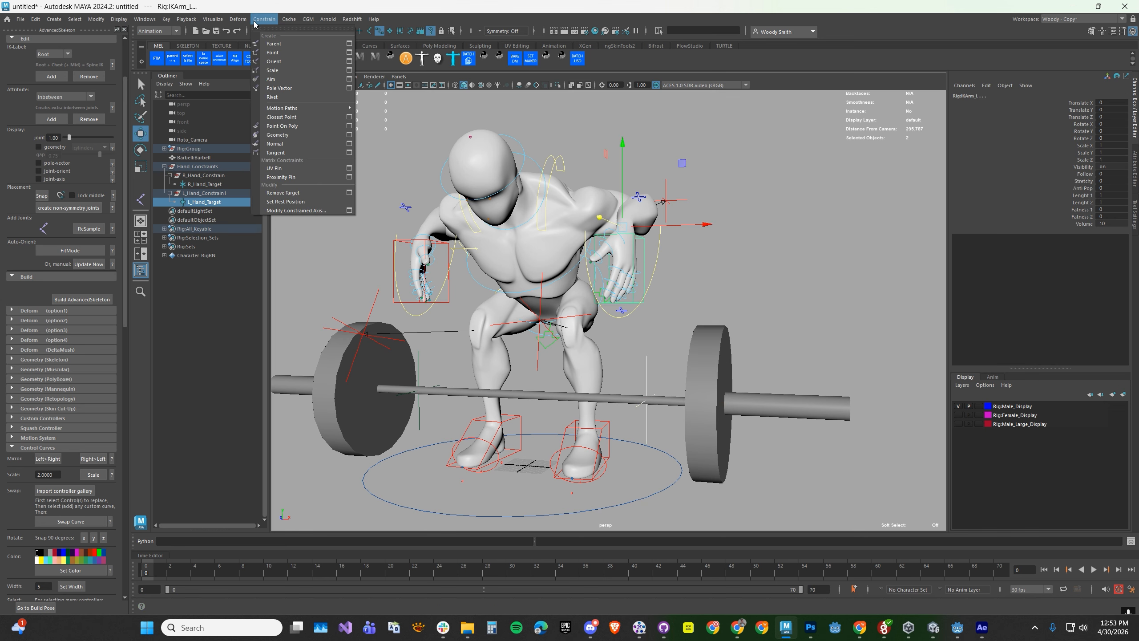
left_click(349, 45)
left_click_drag(458, 200, 839, 141)
left_click(821, 296)
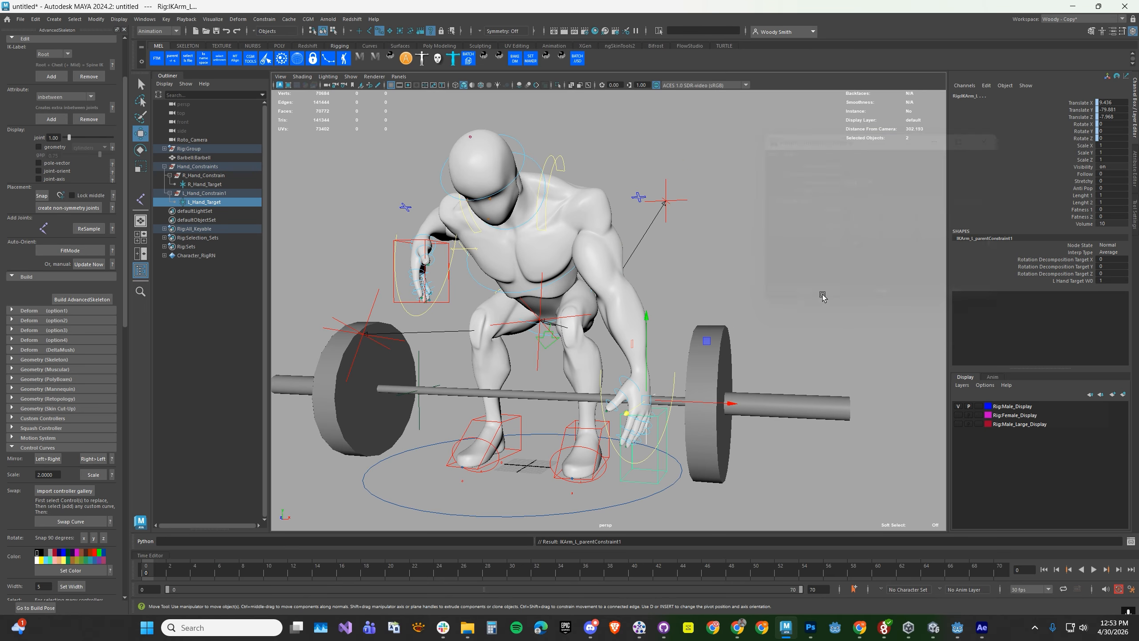
- Parent-constrain the right arm control IKArm_R to the R_Hand_Target locator using the same constraint options
left_click_drag(528, 417, 552, 414, "alt")
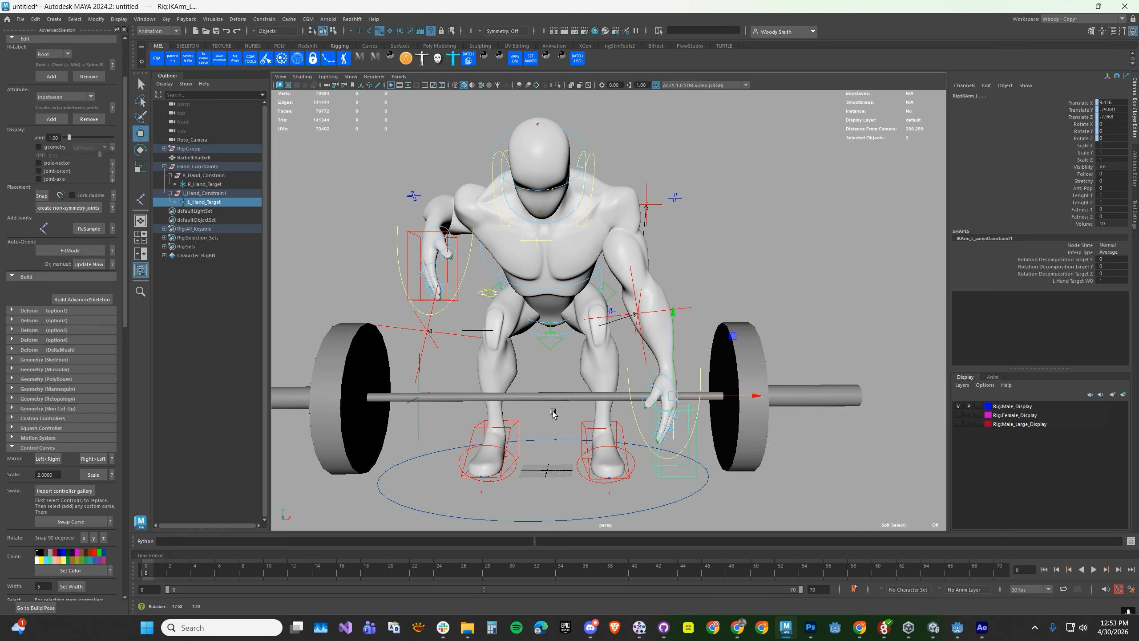
left_click(420, 434)
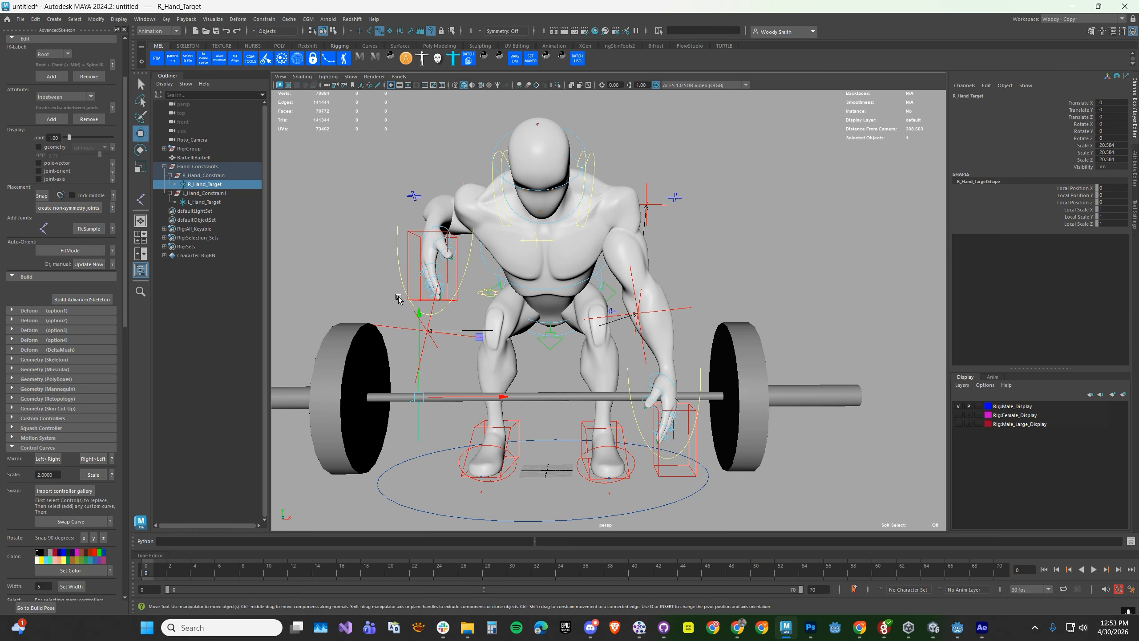
left_click(406, 282, "shift")
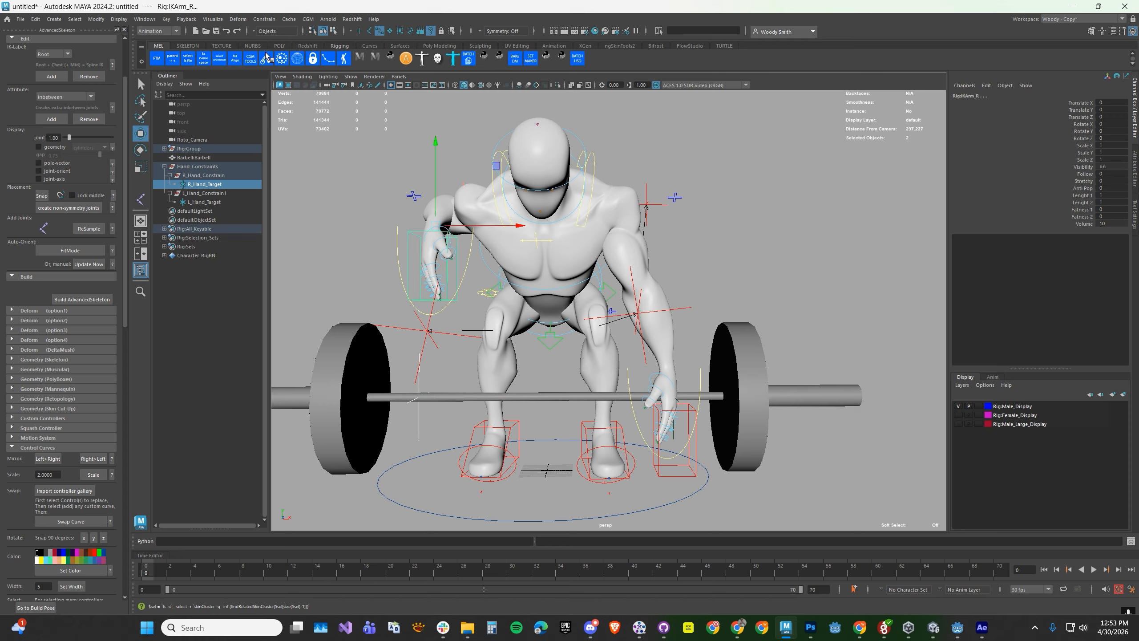
left_click(265, 19)
left_click(274, 43)
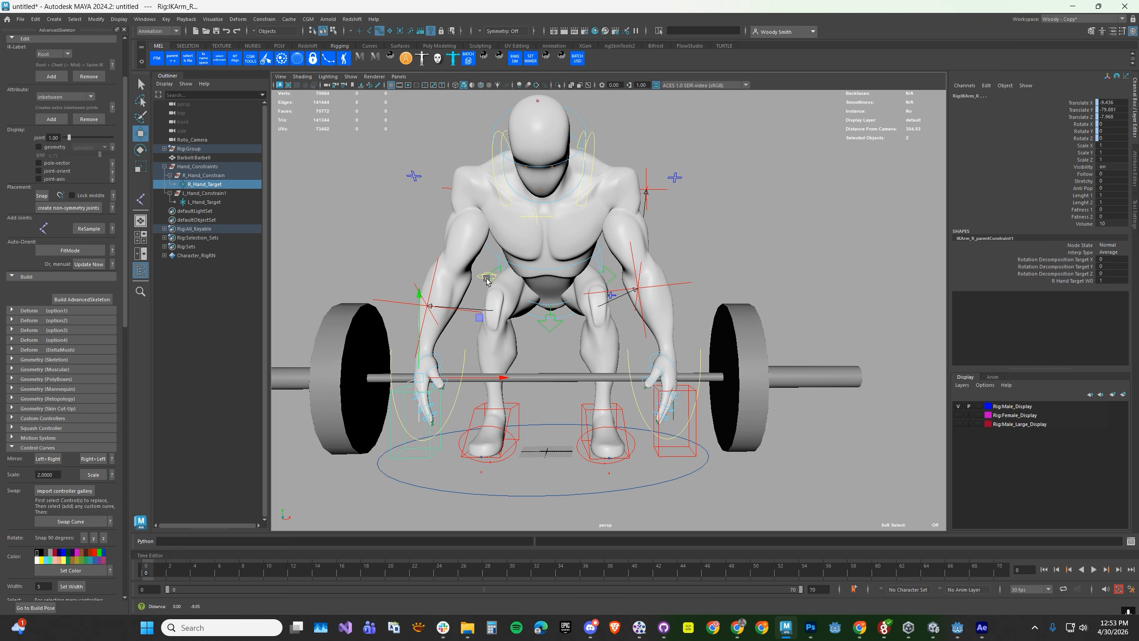
- Try rotating the L_Hand_Target locator to -90 in Rotate Y to turn the left palm toward the bar
left_click(204, 202)
left_click(204, 184, "ctrl")
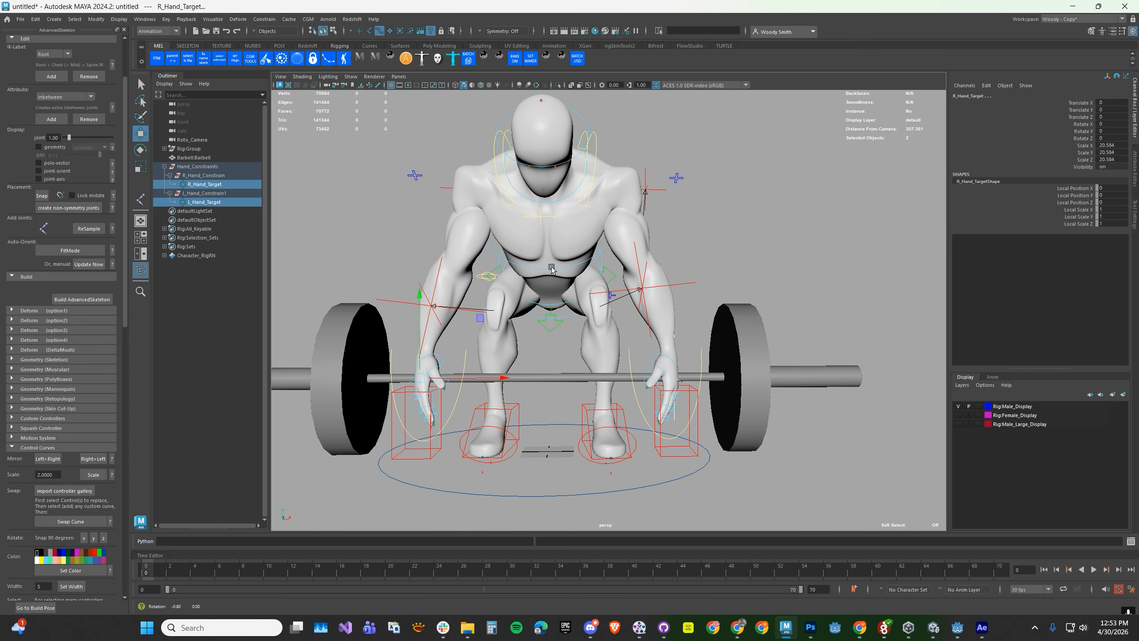
left_click(214, 202)
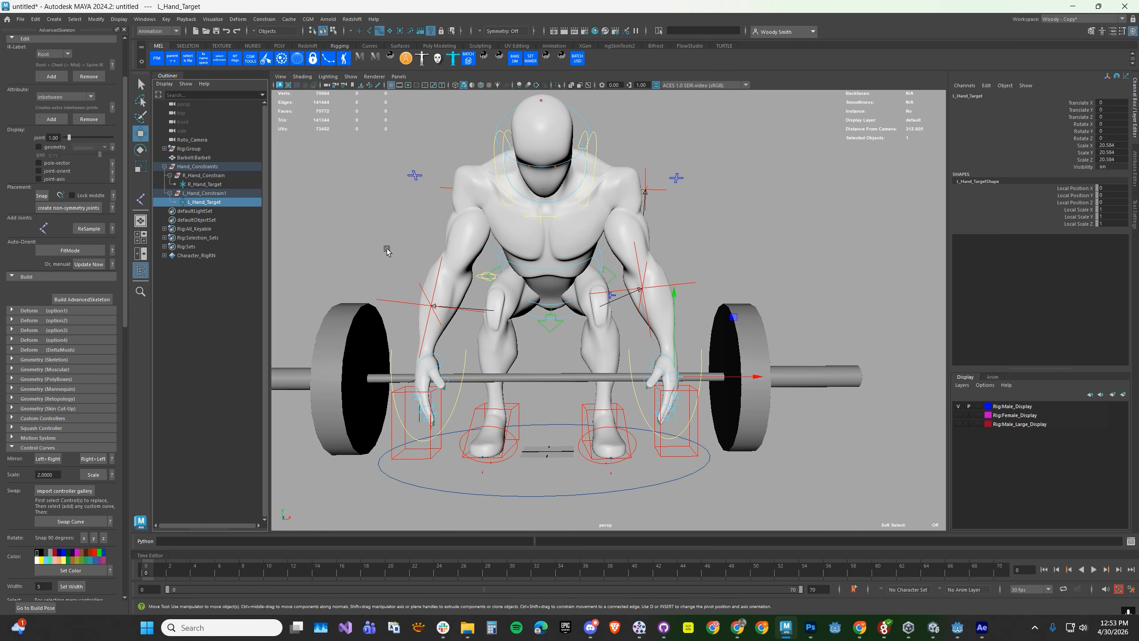
key("e")
left_click_drag(665, 386, 621, 390)
double_click(1120, 130)
key("Return")
scroll(714, 360, "up", 8)
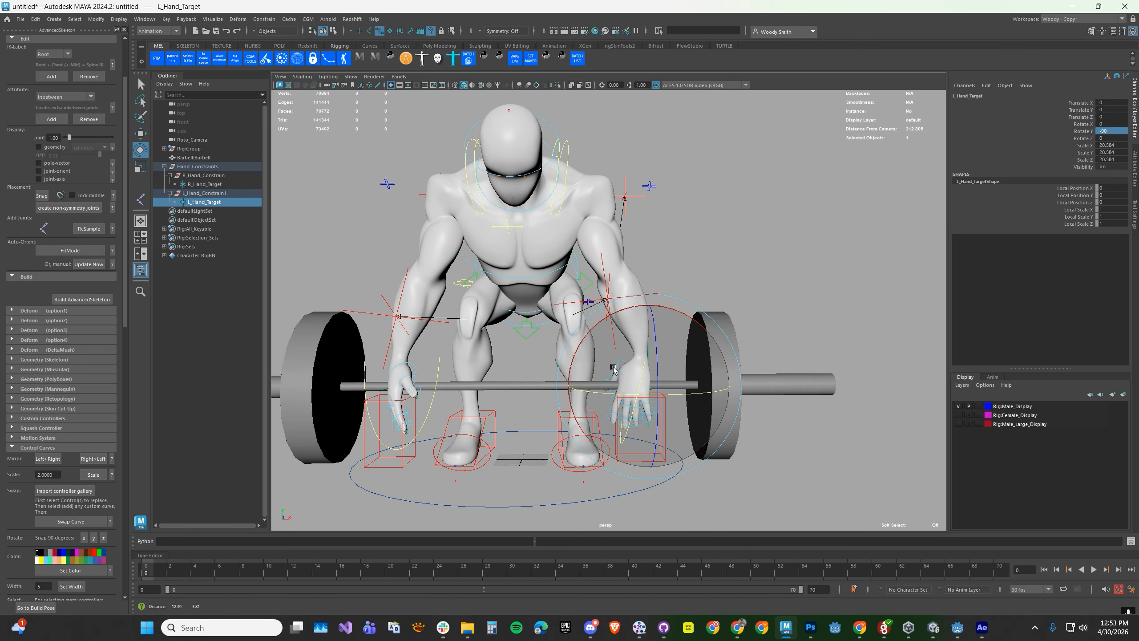
- Try moving L_Hand_Target to about 14.8 in Translate Y and 3.5 in Translate Z to place the hand on the bar
key("w")
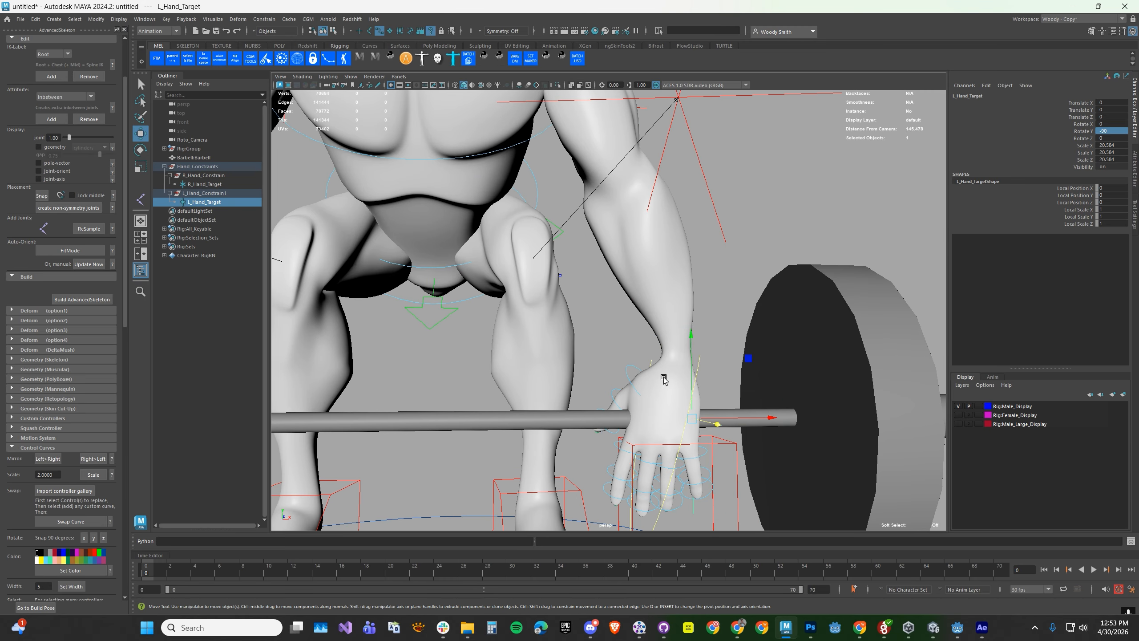
left_click_drag(692, 339, 682, 273)
left_click_drag(626, 299, 681, 303, "alt")
middle_click_drag(681, 303, 610, 295, "alt")
left_click_drag(736, 344, 745, 344)
left_click_drag(655, 387, 588, 348, "alt")
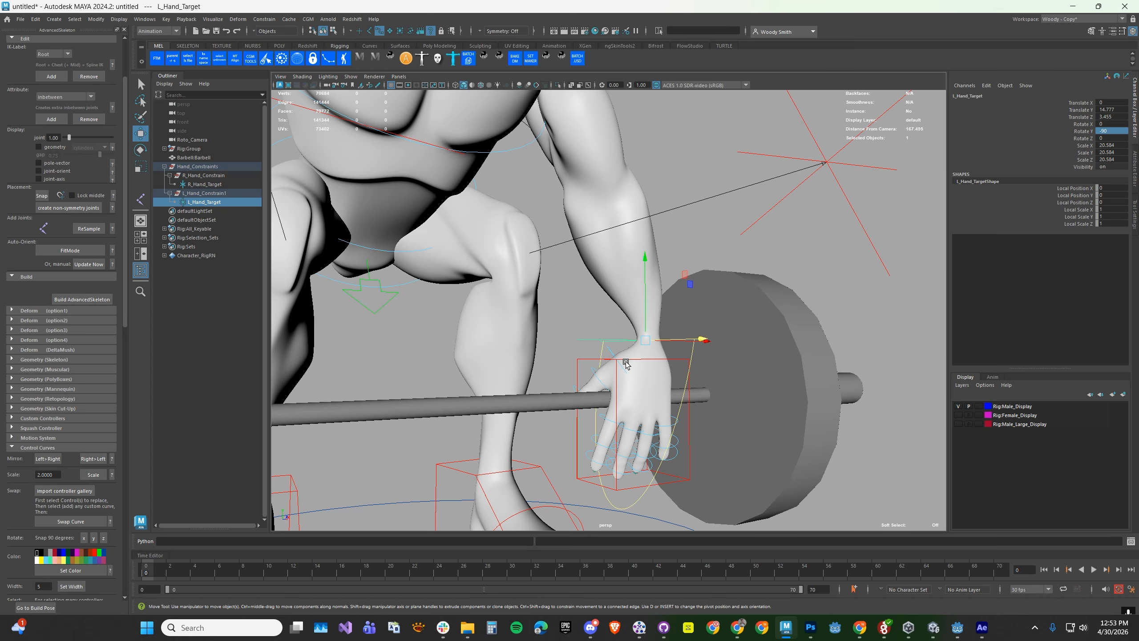
- Undo the moves and the Y rotation made on L_Hand_Target
key("ctrl+z")
key("ctrl+z")
key("ctrl+z")
key("ctrl+z")
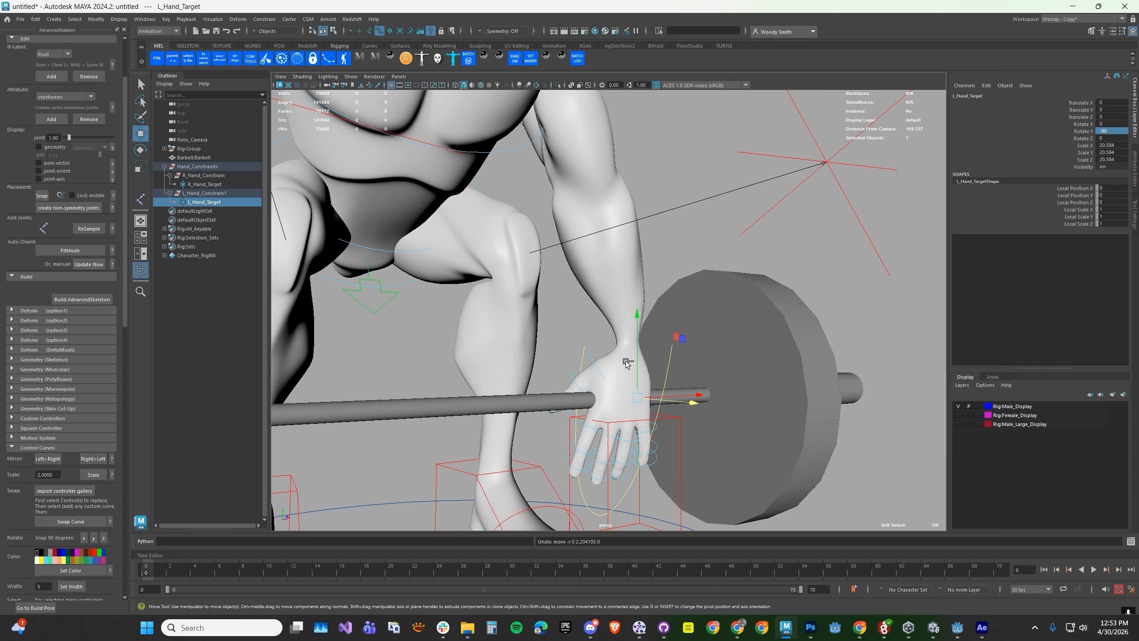
key("ctrl+z")
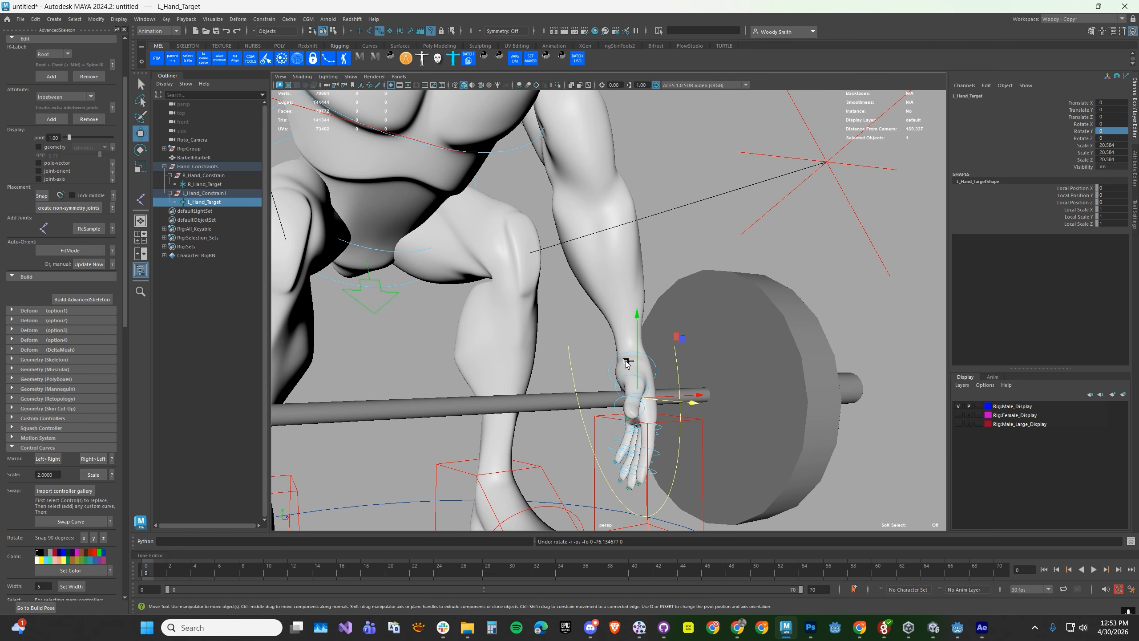
- Rename the left hand target's parent group to L_Hand_Constrain
left_click(208, 196)
left_click_drag(576, 367, 555, 359, "alt")
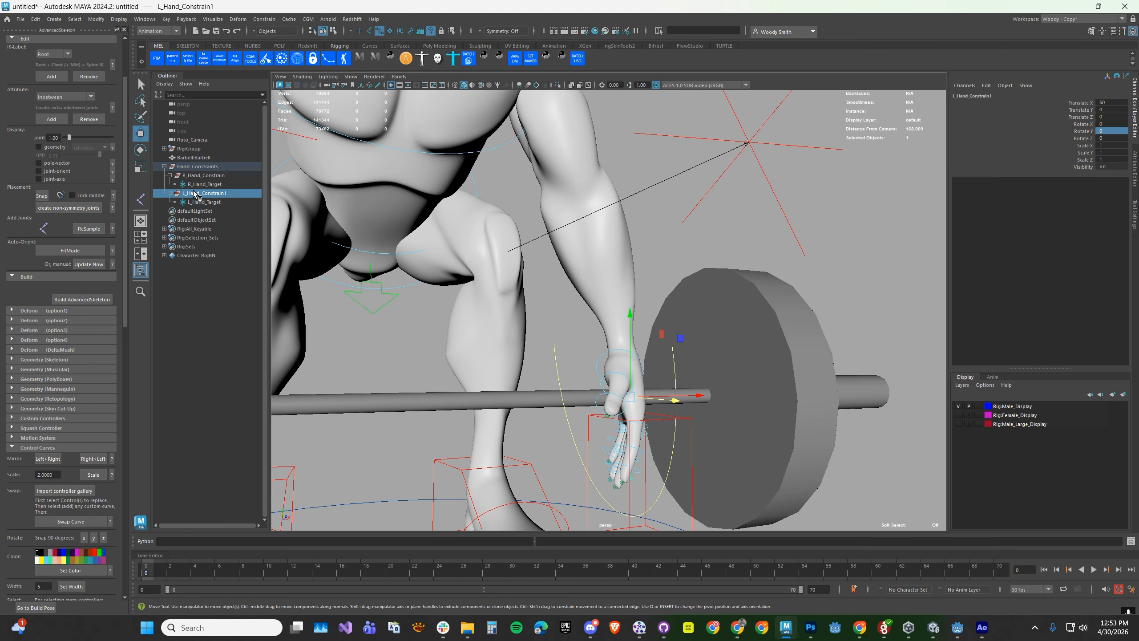
double_click(211, 194)
key("BackSpace")
key("Return")
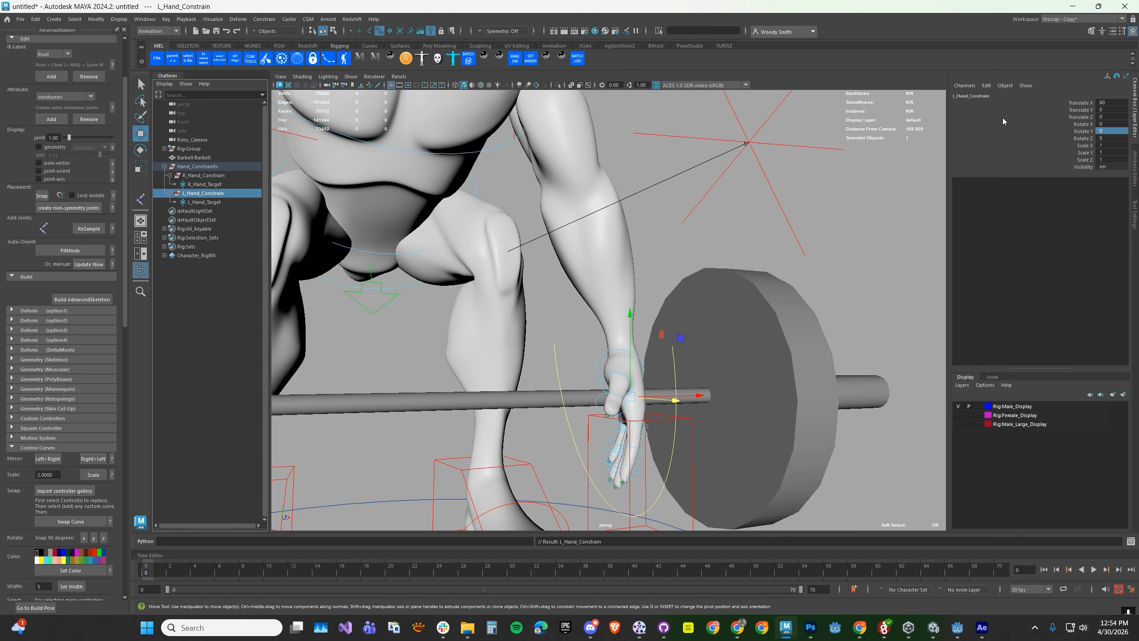
- Set L_Hand_Constrain's Rotate Y to -90 and move it to about 15 in Translate Y and 3.6 in Translate Z
left_click(1110, 131)
key("Return")
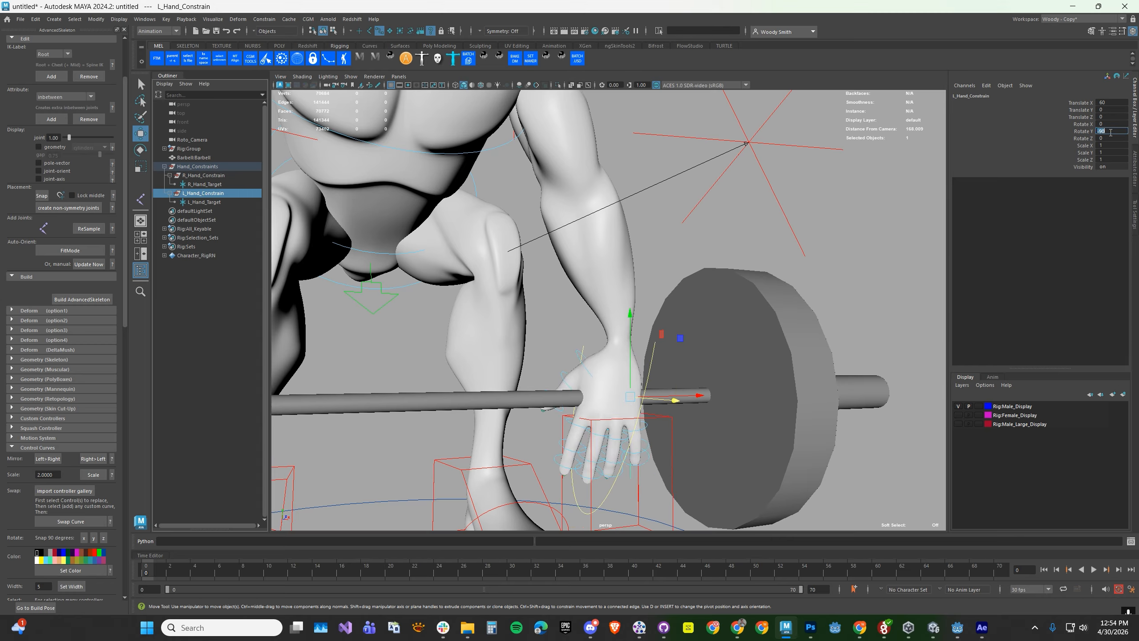
left_click_drag(631, 316, 728, 324)
left_click(204, 202)
left_click_drag(656, 372, 612, 328, "alt")
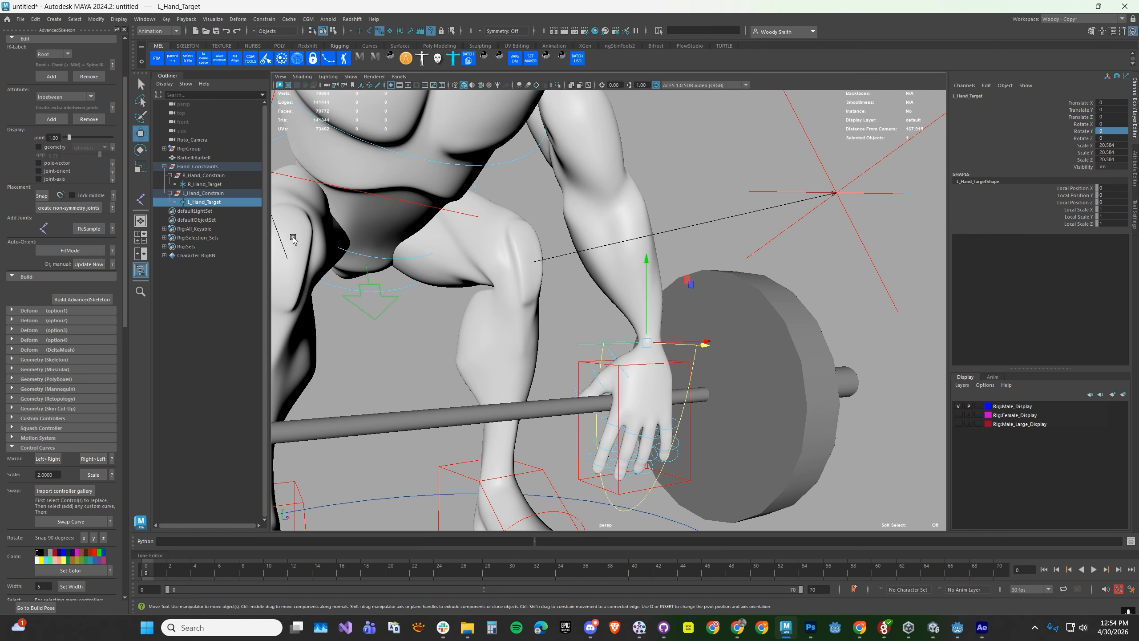
- Fine-tune L_Hand_Constrain to about 14.6 in Translate Y and 3.5 in Translate Z so the left palm meets the bar
left_click(202, 193)
left_click_drag(448, 315, 695, 352, "alt")
left_click(694, 346)
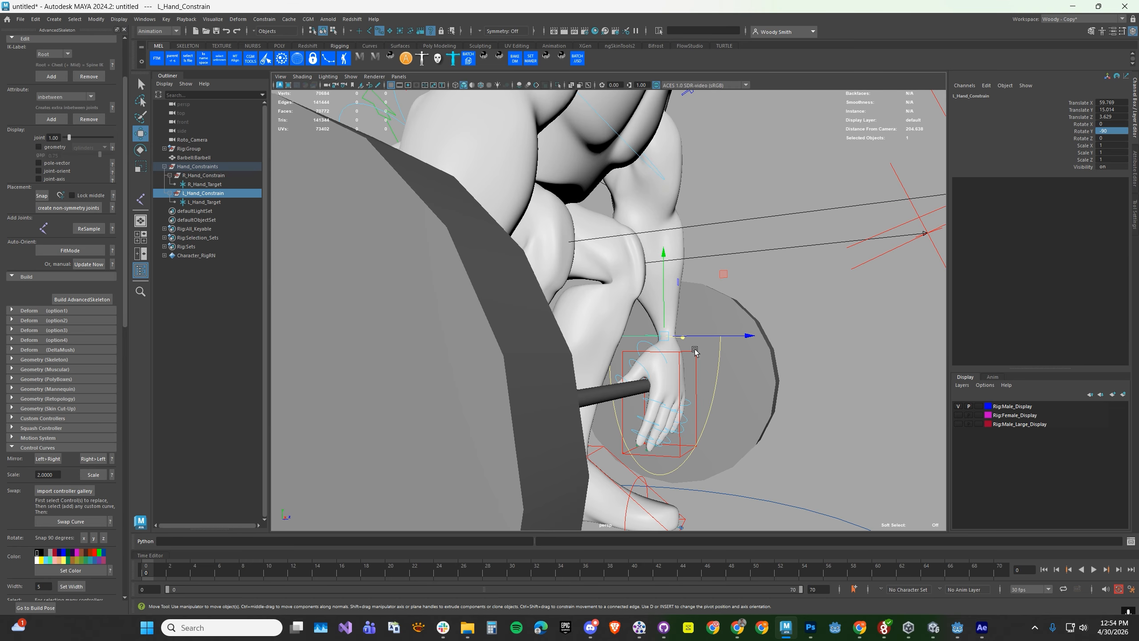
left_click_drag(664, 262, 662, 272)
right_click_drag(662, 271, 623, 299, "alt")
left_click_drag(623, 299, 604, 298, "alt")
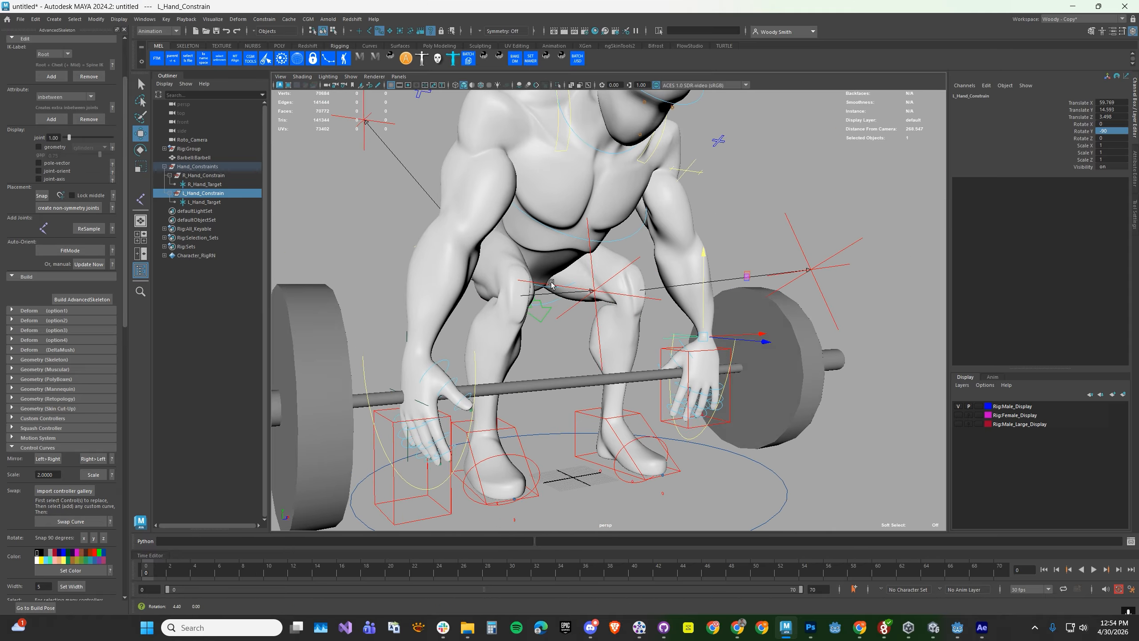
- Round L_Hand_Constrain's position to 60 in Translate X, 15 in Translate Y and 3.5 in Translate Z
left_click(1112, 103)
key("Return")
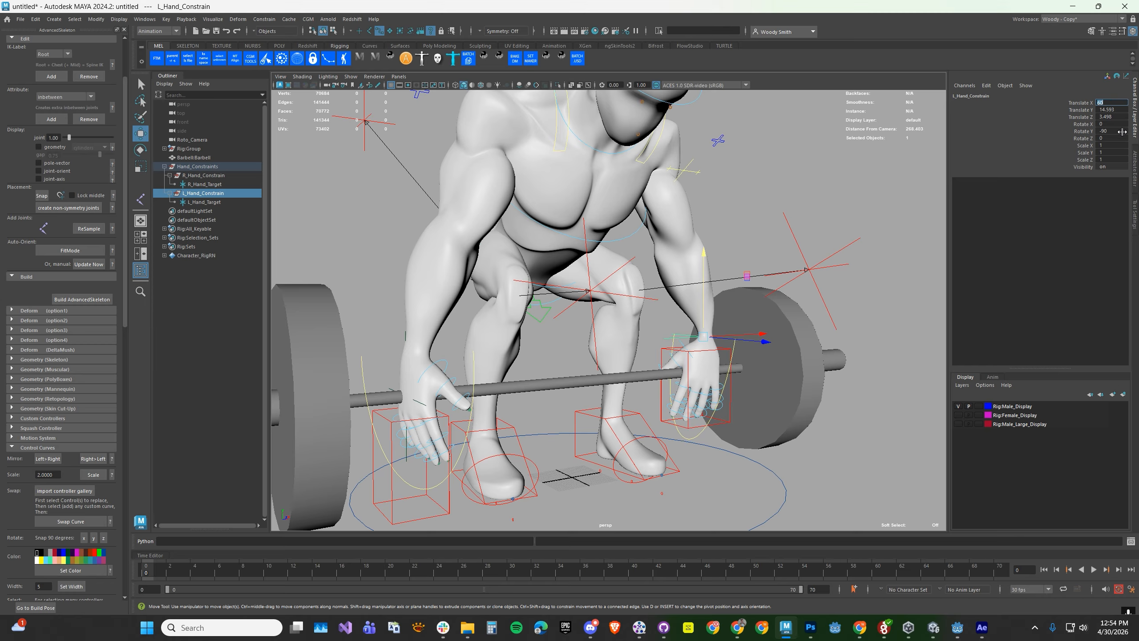
left_click(1119, 110)
type("15")
key("Return")
left_click(1108, 117)
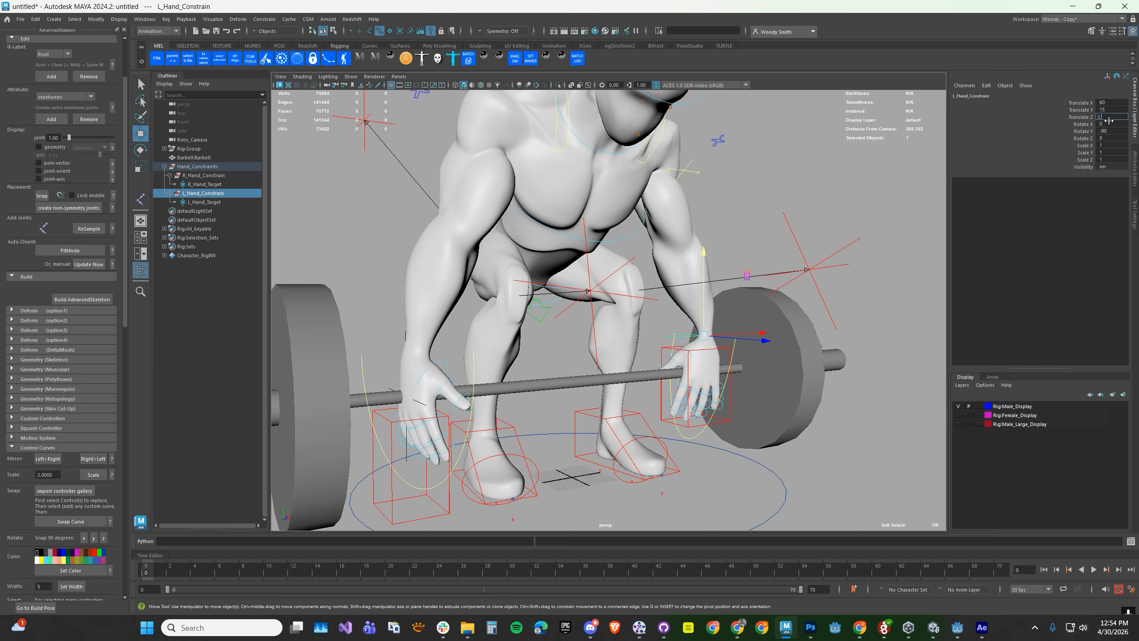
left_click_drag(799, 305, 538, 346, "alt")
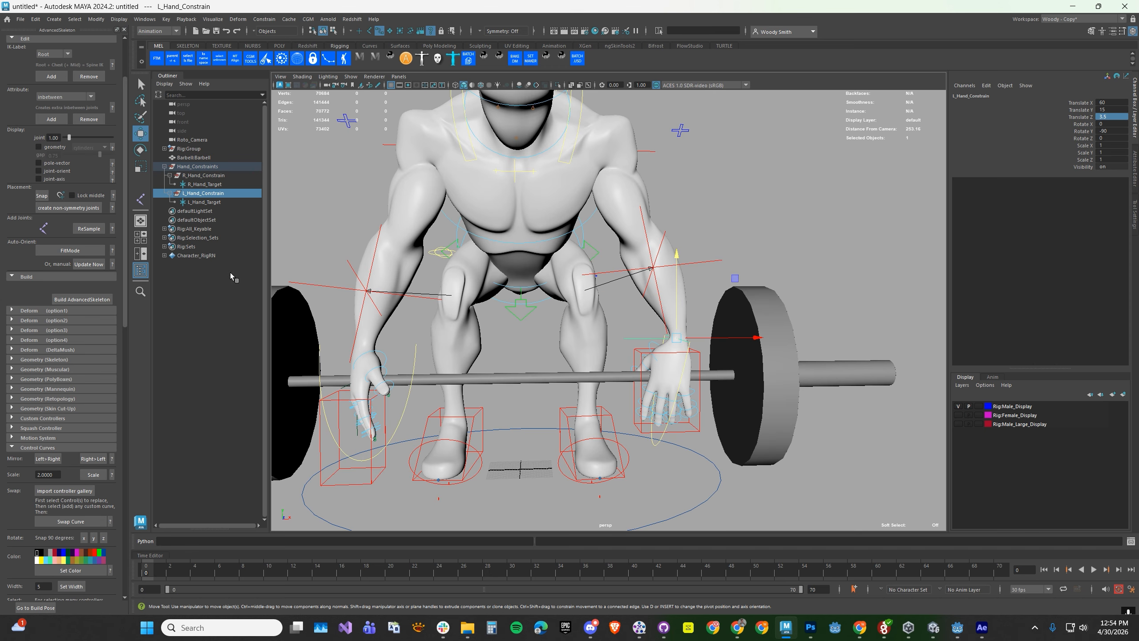
- Try a Translate Y of 35 on R_Hand_Constrain and reset it to 0
left_click(202, 175)
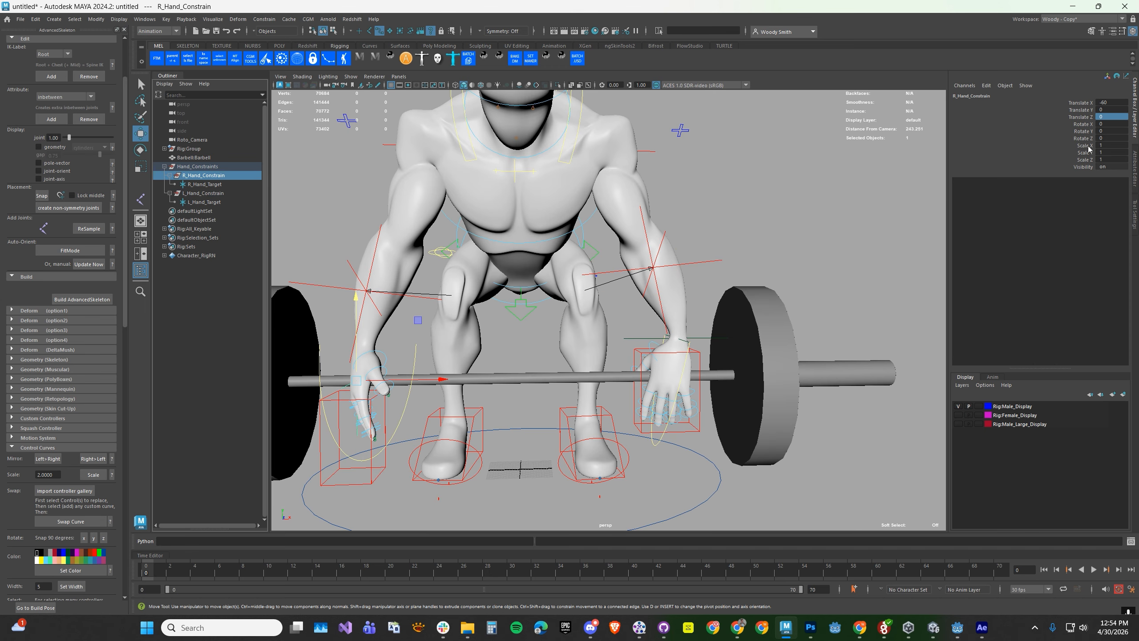
left_click(1109, 110)
type("35")
key("Return")
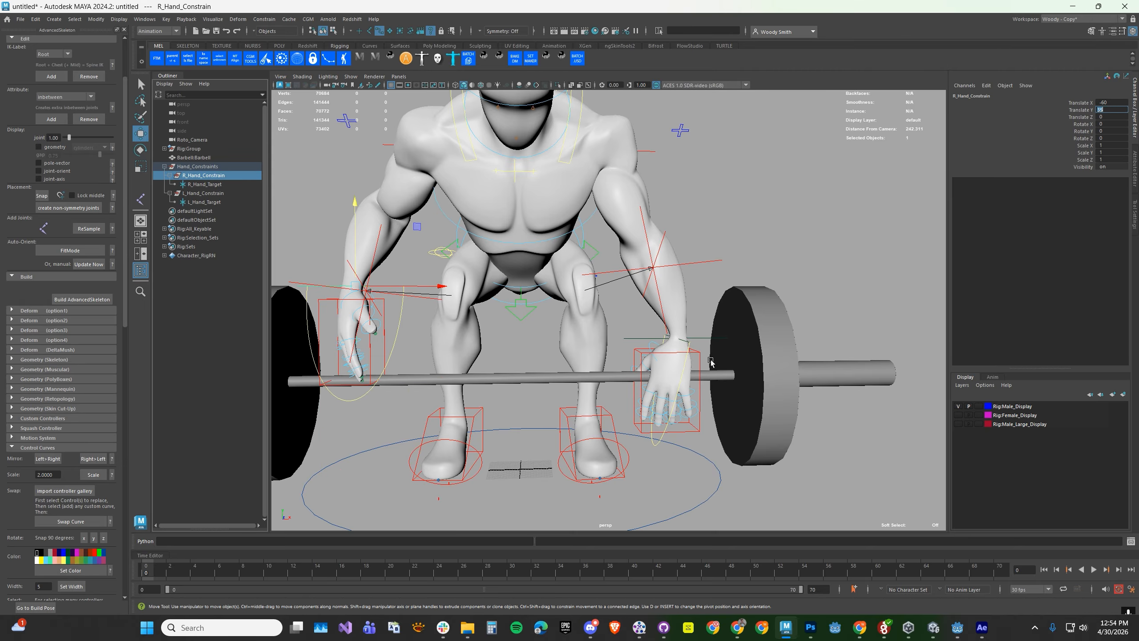
left_click(698, 354)
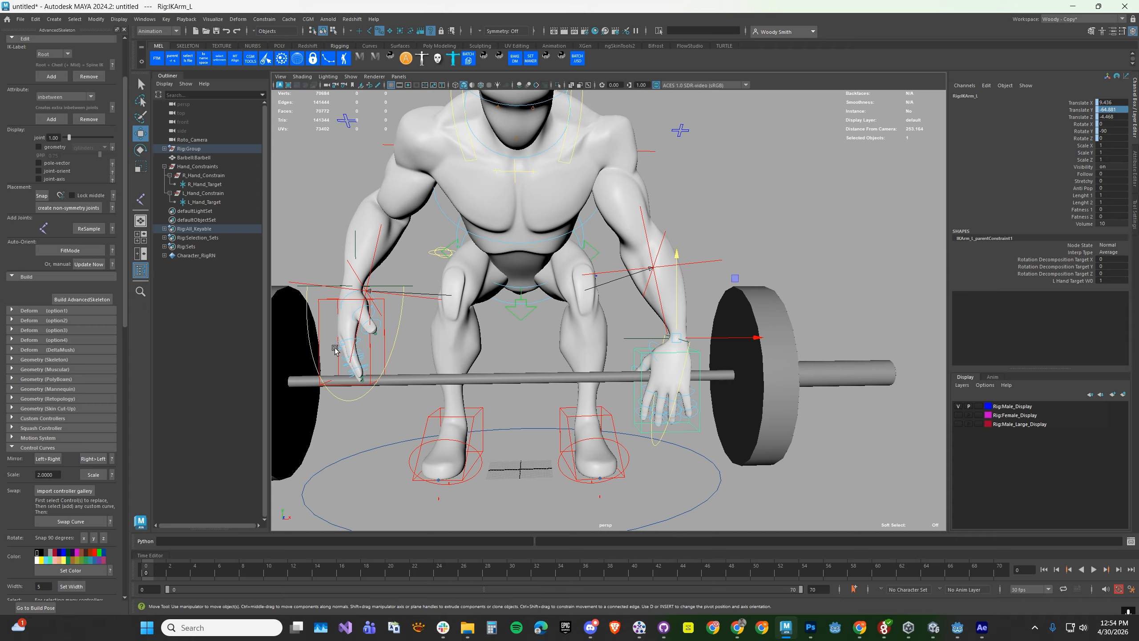
left_click(194, 193)
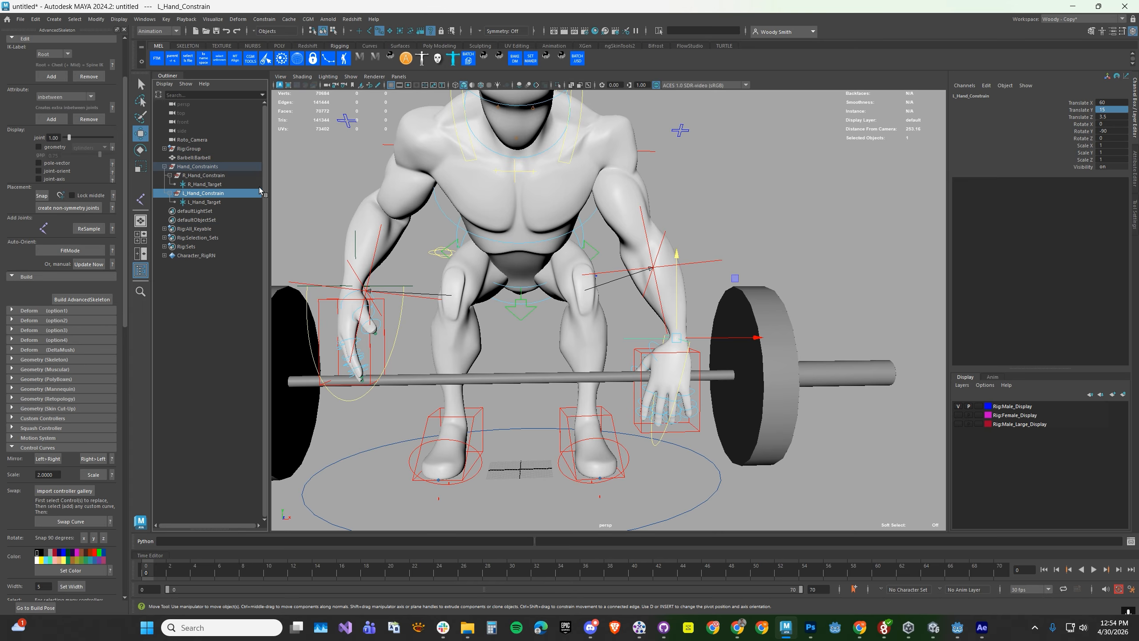
left_click(215, 176)
type("0")
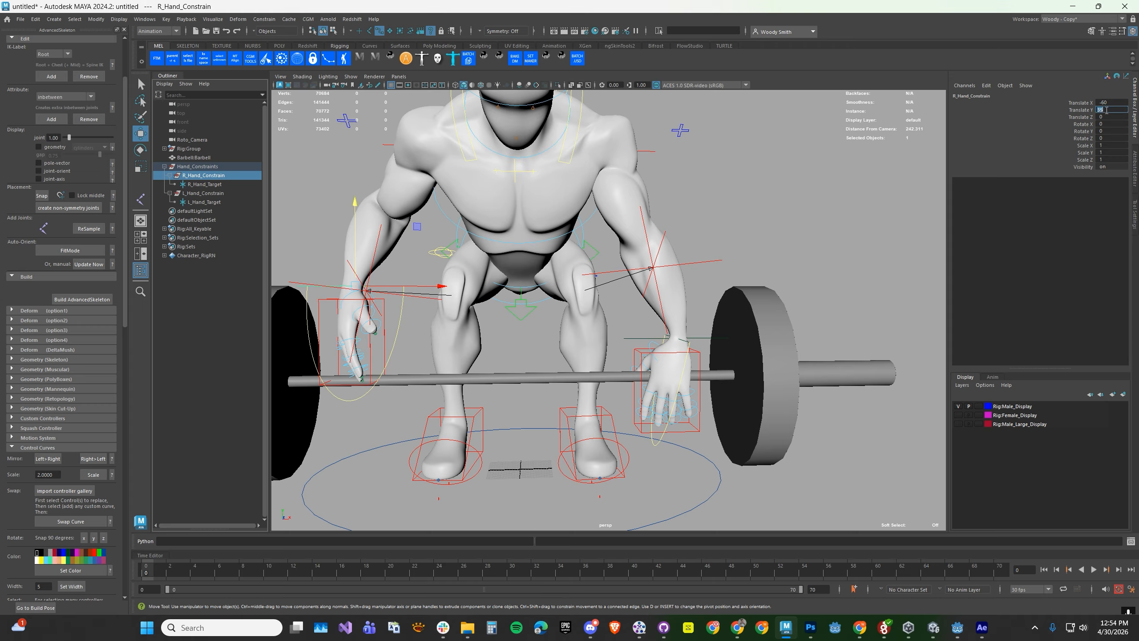
key("Return")
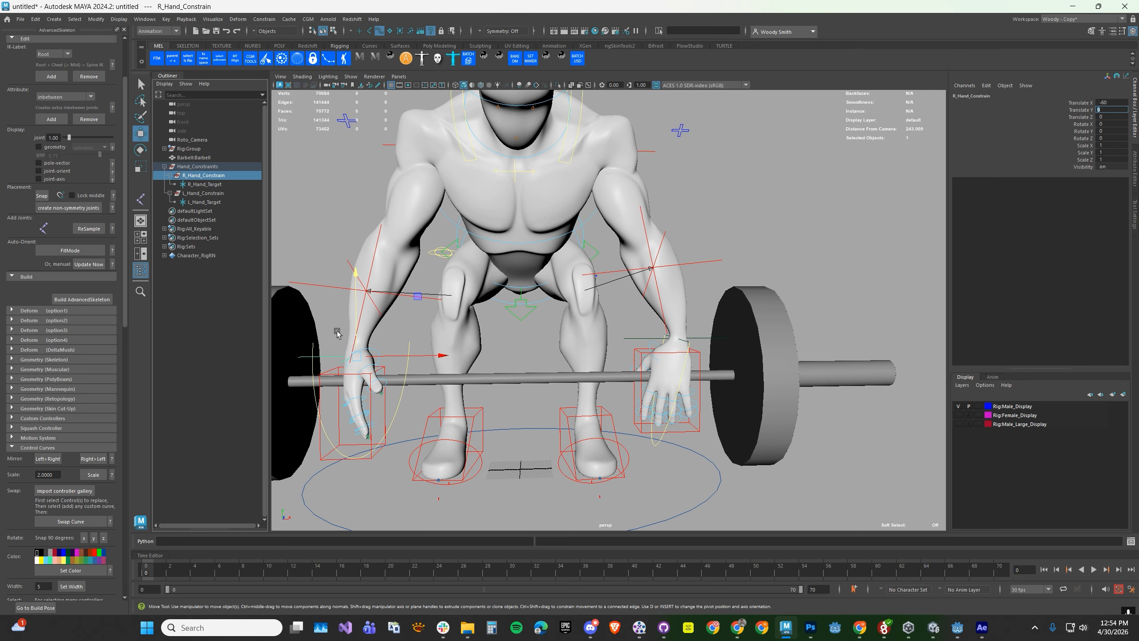
- Raise R_Hand_Constrain to about 17.5 in Translate Y and set its Rotate Y to 90
left_click_drag(355, 276, 354, 254)
left_click(1103, 129)
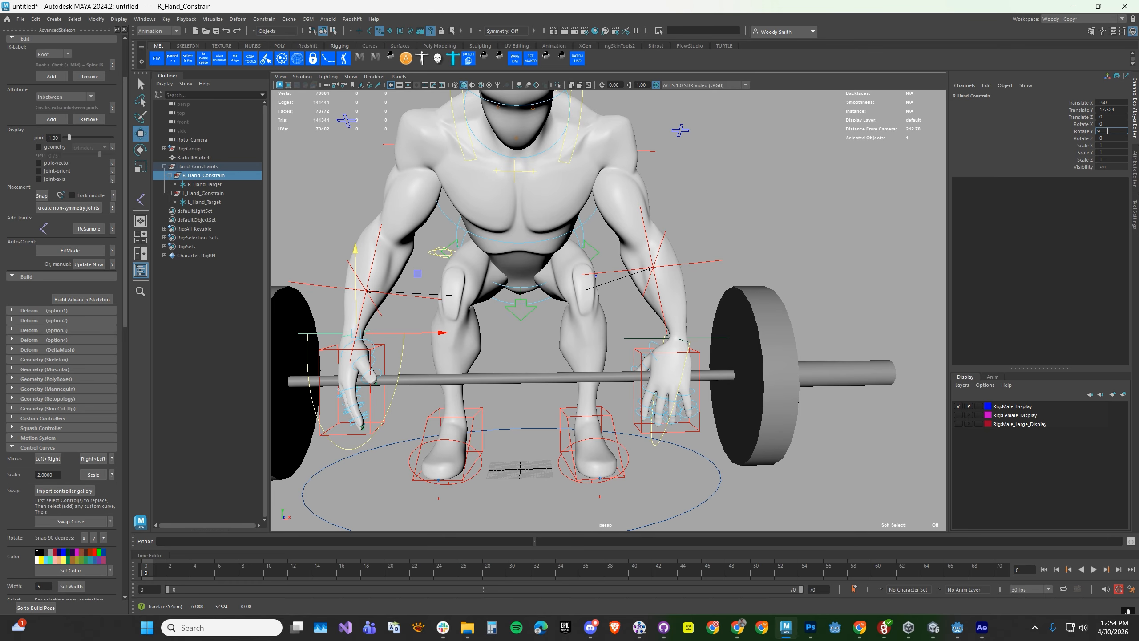
type("90")
key("Return")
left_click_drag(516, 373, 604, 380, "alt")
middle_click_drag(604, 380, 673, 384, "alt")
scroll(585, 387, "up", 5)
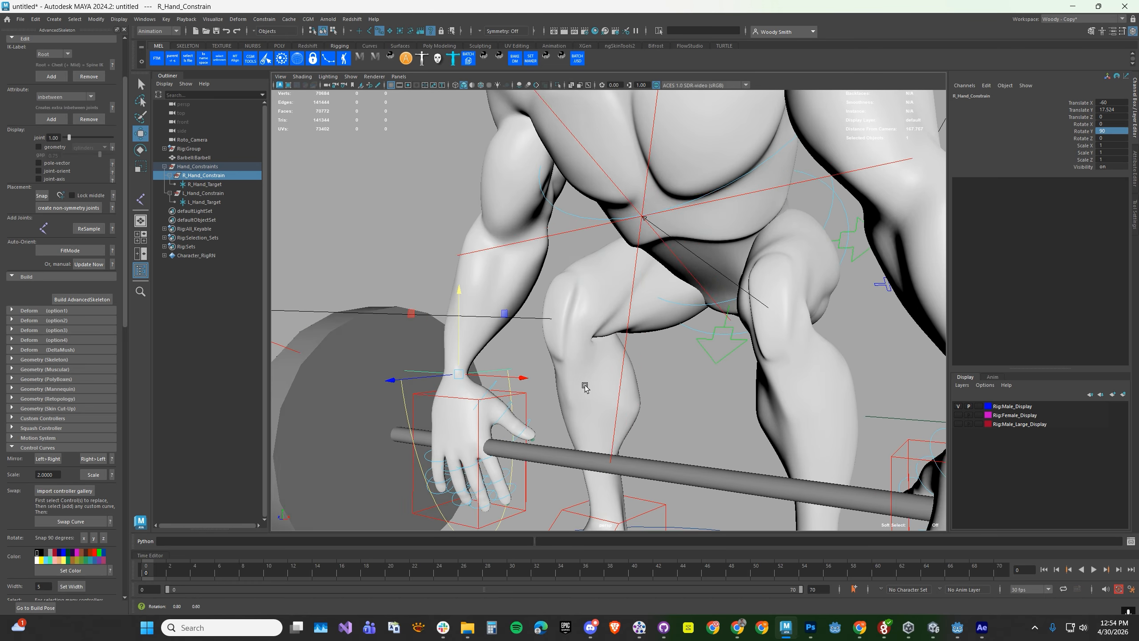
- Move R_Hand_Constrain to about 14.7 in Translate Y and 4 in Translate Z so the right palm meets the bar
left_click_drag(584, 387, 583, 406, "alt")
left_click_drag(392, 379, 387, 381)
left_click_drag(455, 292, 455, 305)
left_click_drag(484, 342, 437, 345, "alt")
right_click_drag(437, 346, 503, 346, "alt")
left_click_drag(406, 402, 450, 390)
right_click_drag(450, 390, 445, 436, "alt")
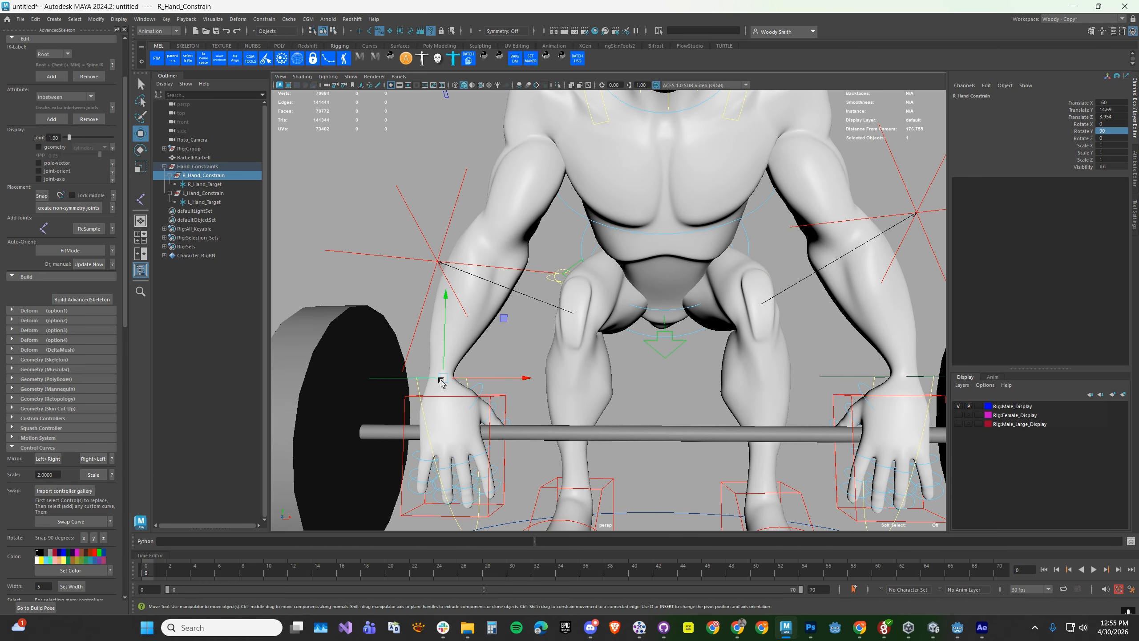
right_click_drag(442, 384, 475, 353, "alt")
left_click_drag(475, 354, 570, 349, "alt")
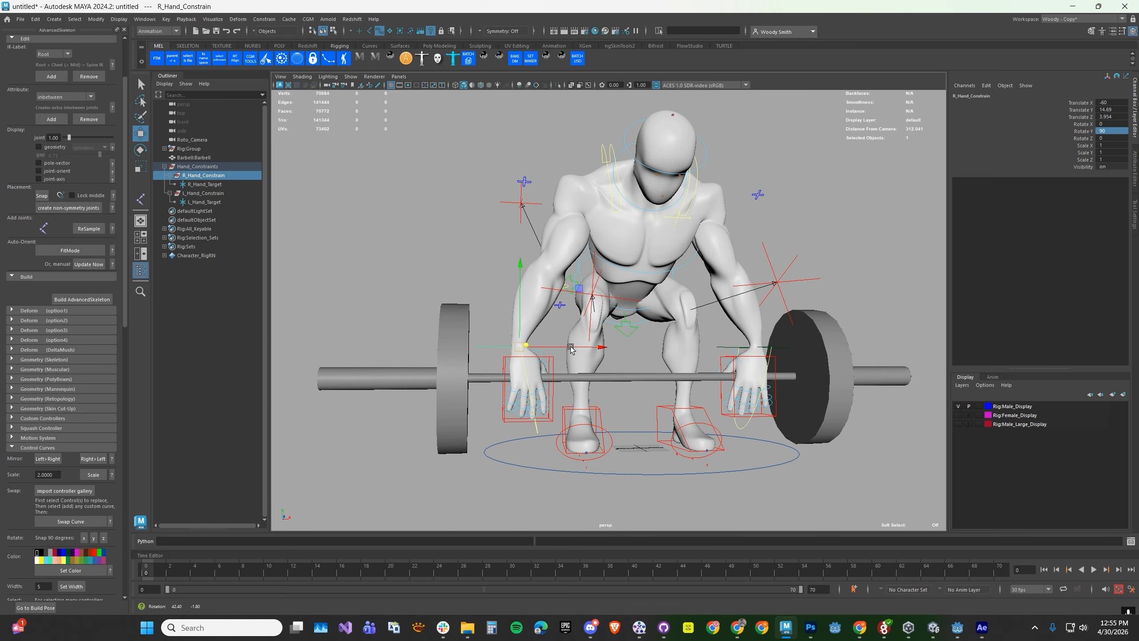
- Test the hand setup by moving and rotating the Hand_Constraints group, undoing each change
left_click(197, 166)
left_click_drag(640, 295, 636, 252)
key("ctrl+z")
key("e")
left_click_drag(653, 317, 665, 345)
key("ctrl+z")
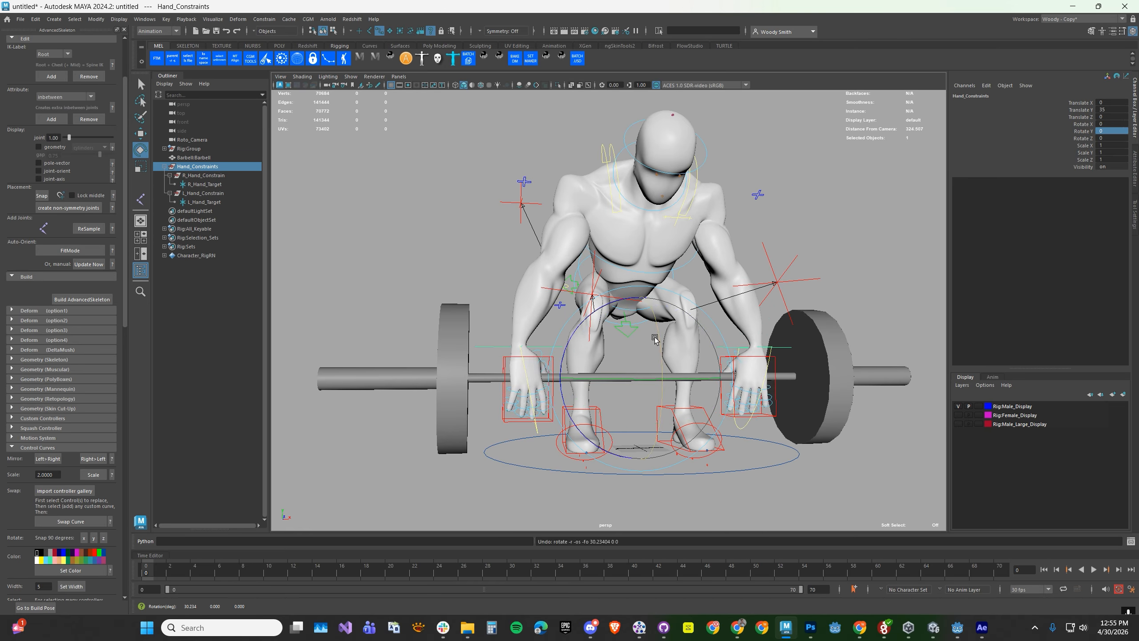
- Remove the left and right IK arm controls from the Rig:All_Keyable selection set
left_click(503, 418)
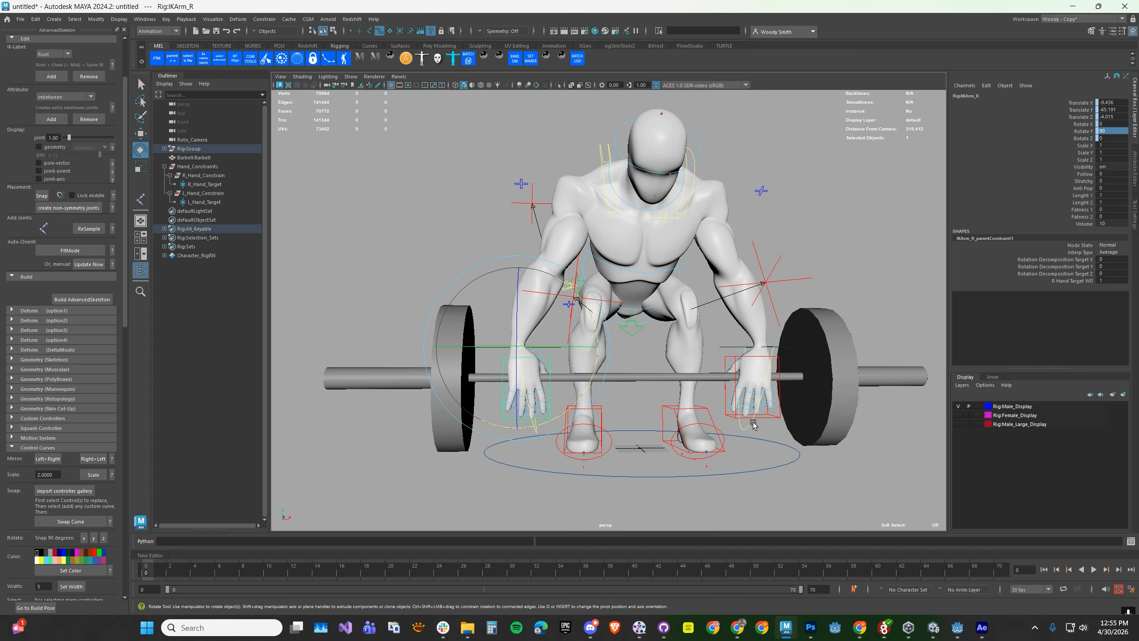
left_click(728, 419, "shift")
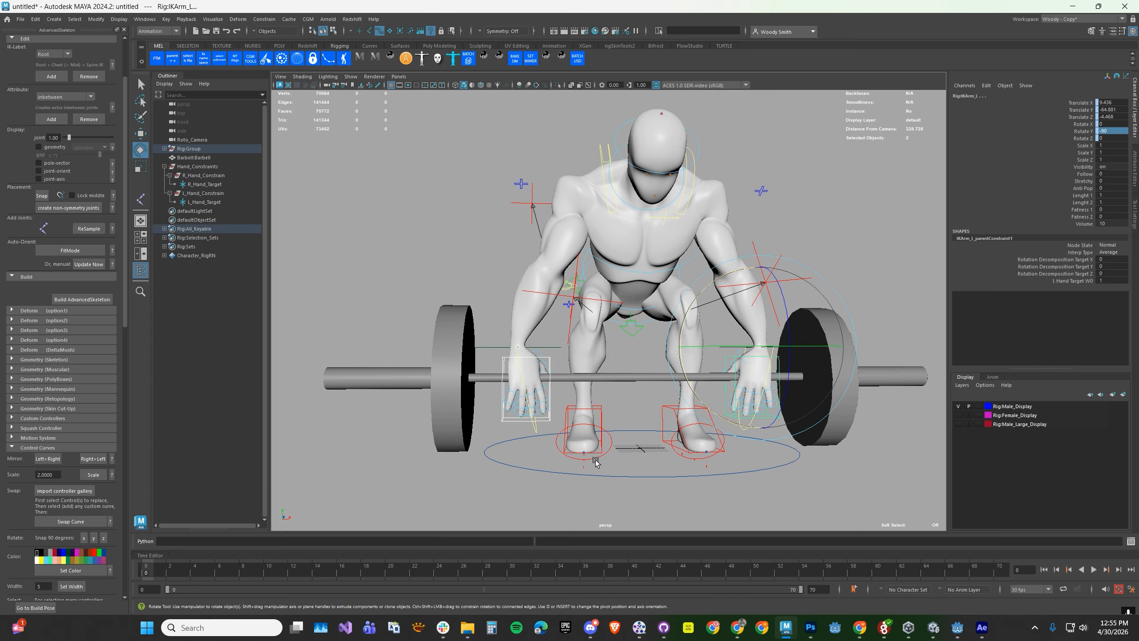
right_click(190, 231)
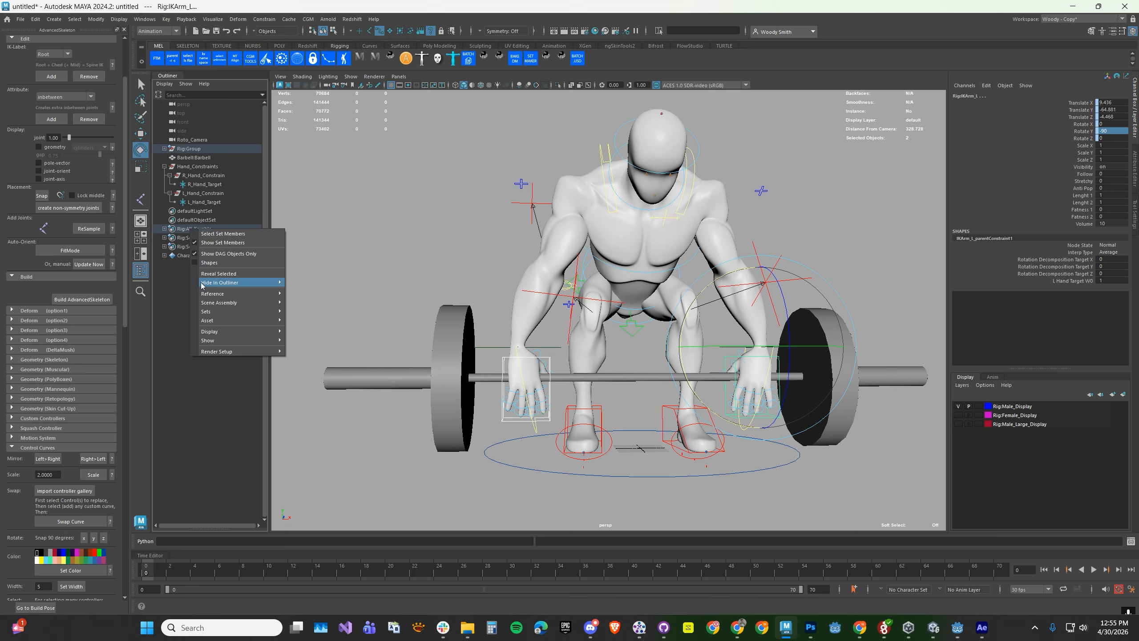
mouse_move(203, 313)
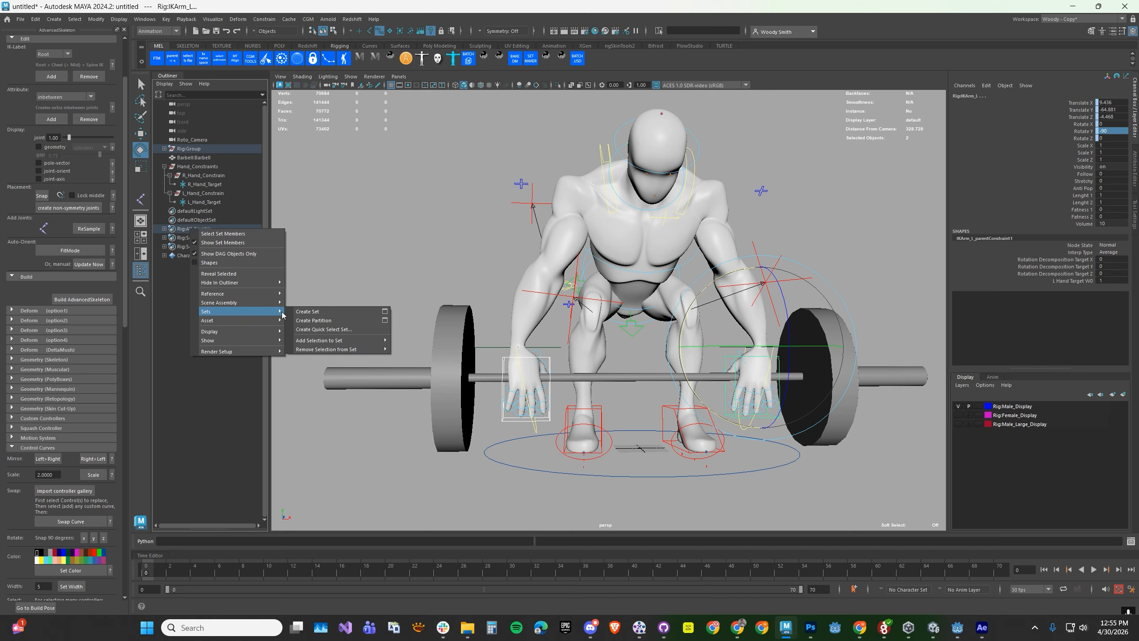
mouse_move(312, 351)
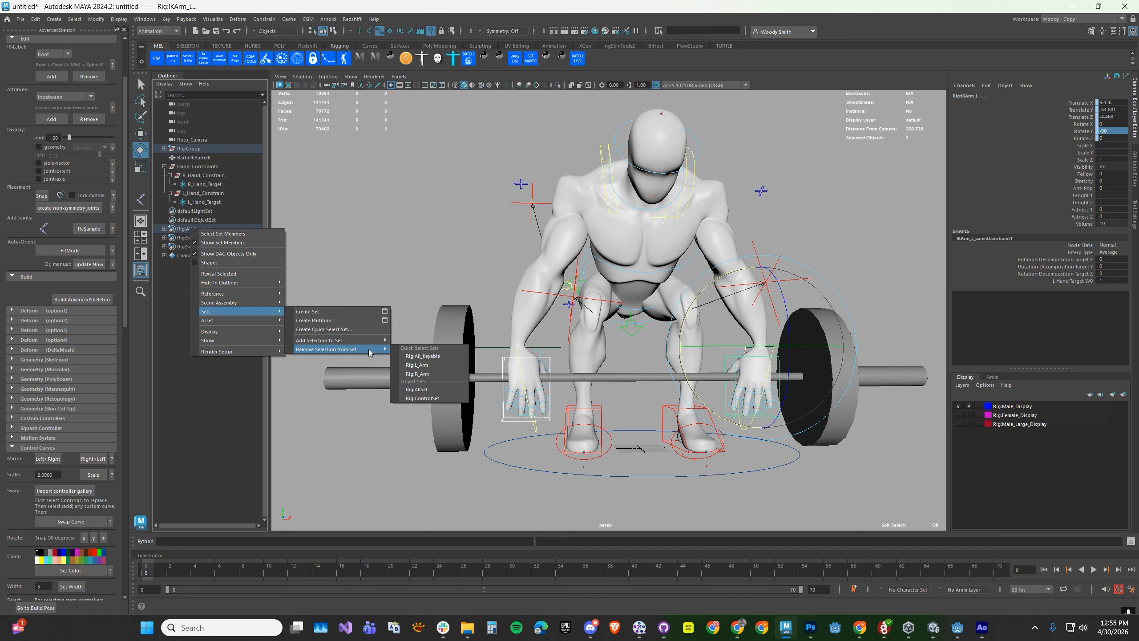
left_click(406, 356)
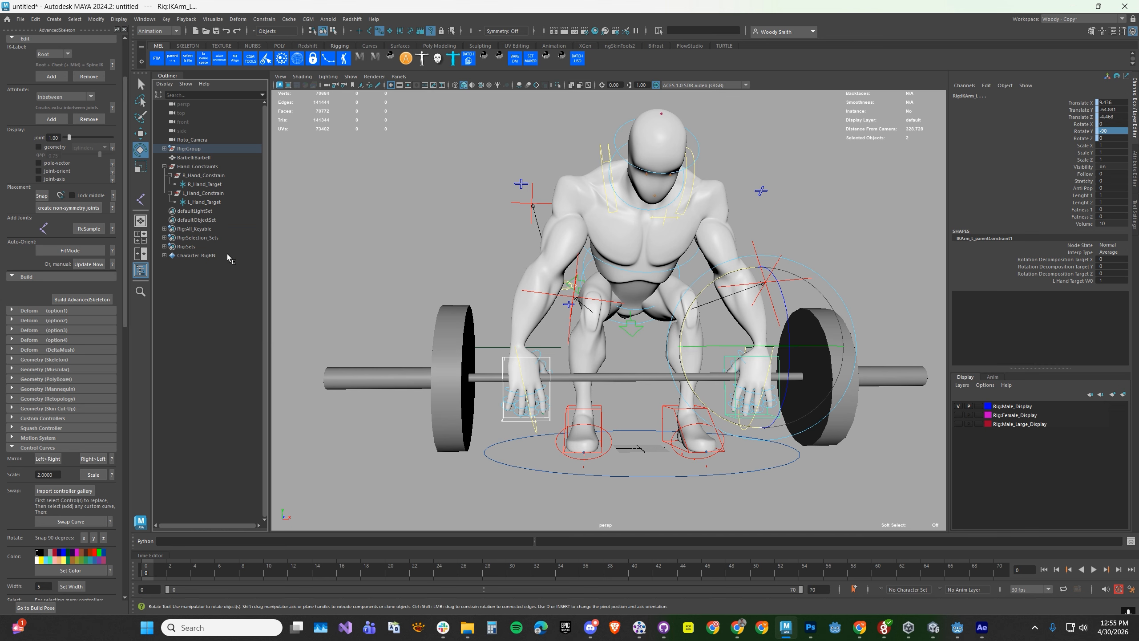
- Remove the two IK arm controls from the Rig:L_Arm and Rig:R_Arm selection sets
right_click(203, 231)
mouse_move(242, 312)
mouse_move(348, 351)
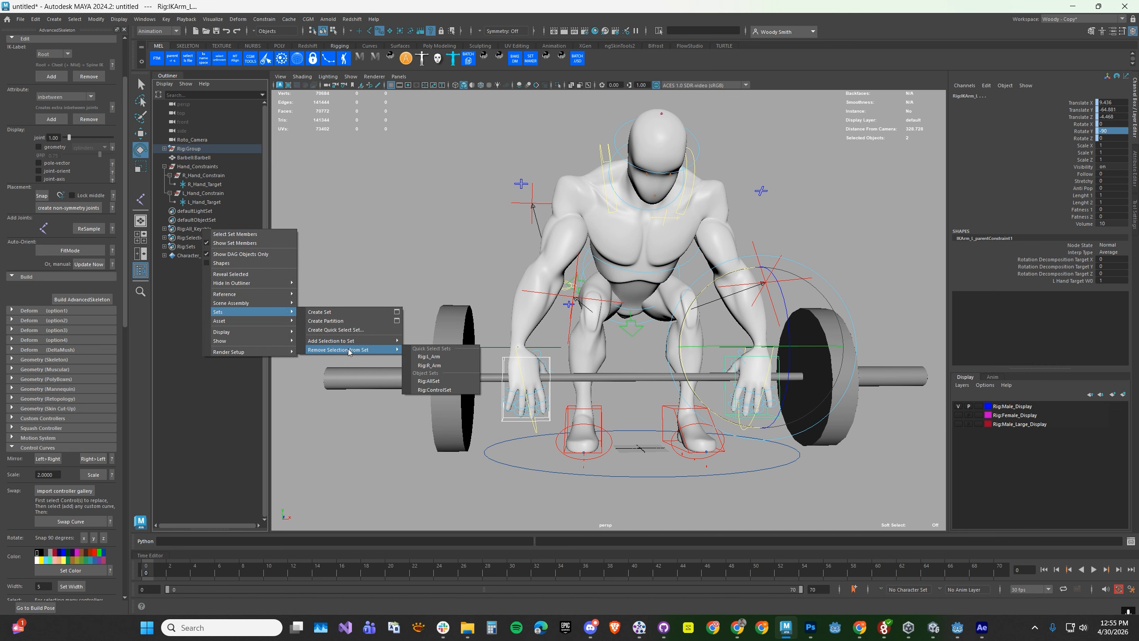
left_click(429, 356)
right_click(194, 240)
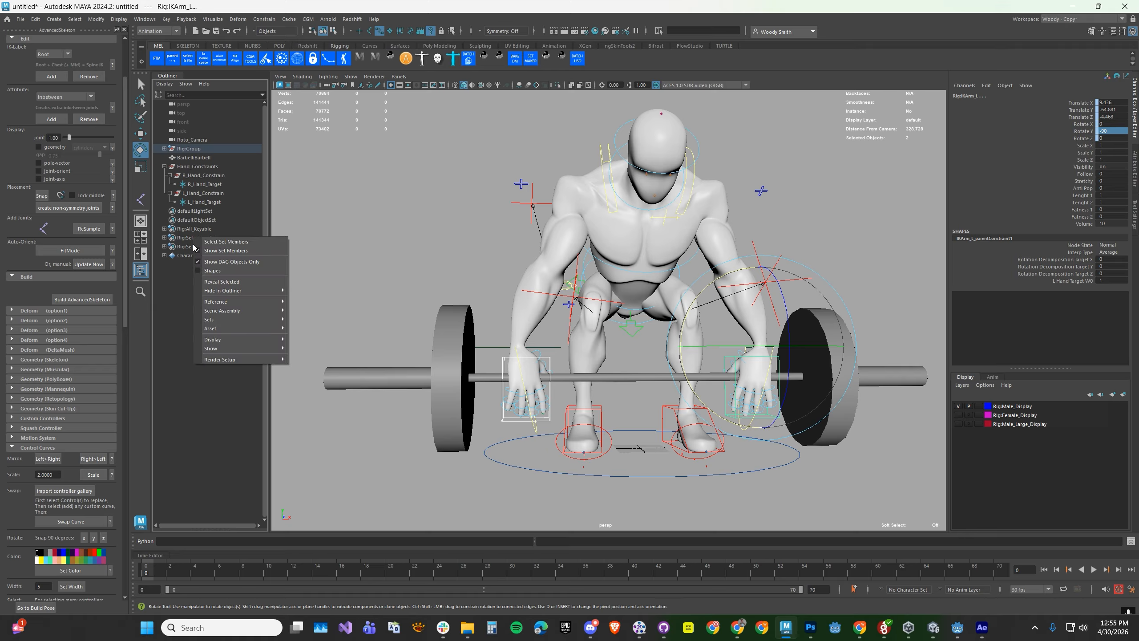
mouse_move(236, 322)
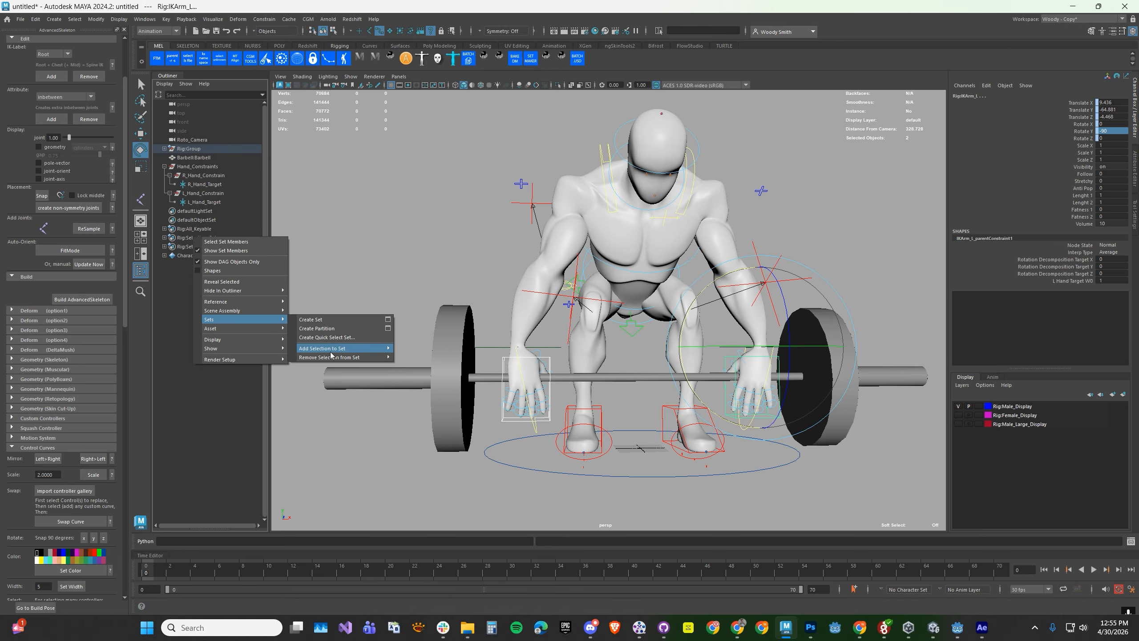
mouse_move(331, 358)
left_click(412, 364)
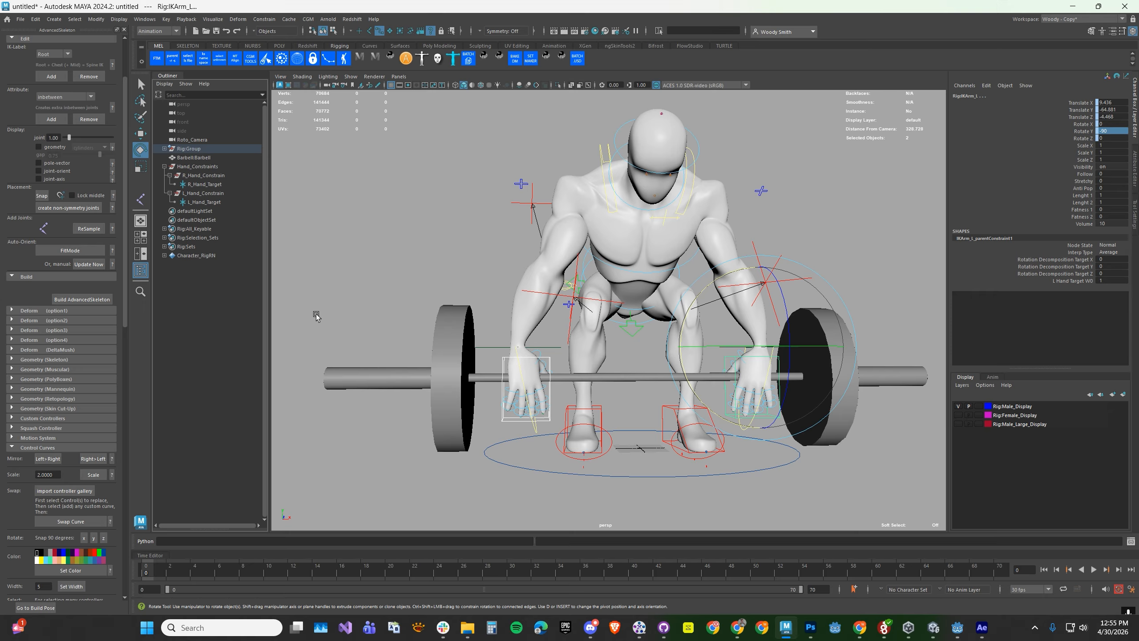
- Add R_Hand_Target, L_Hand_Target and the Hand_Constraints group to the Rig:All_Keyable selection set
left_click(197, 202)
left_click(205, 184)
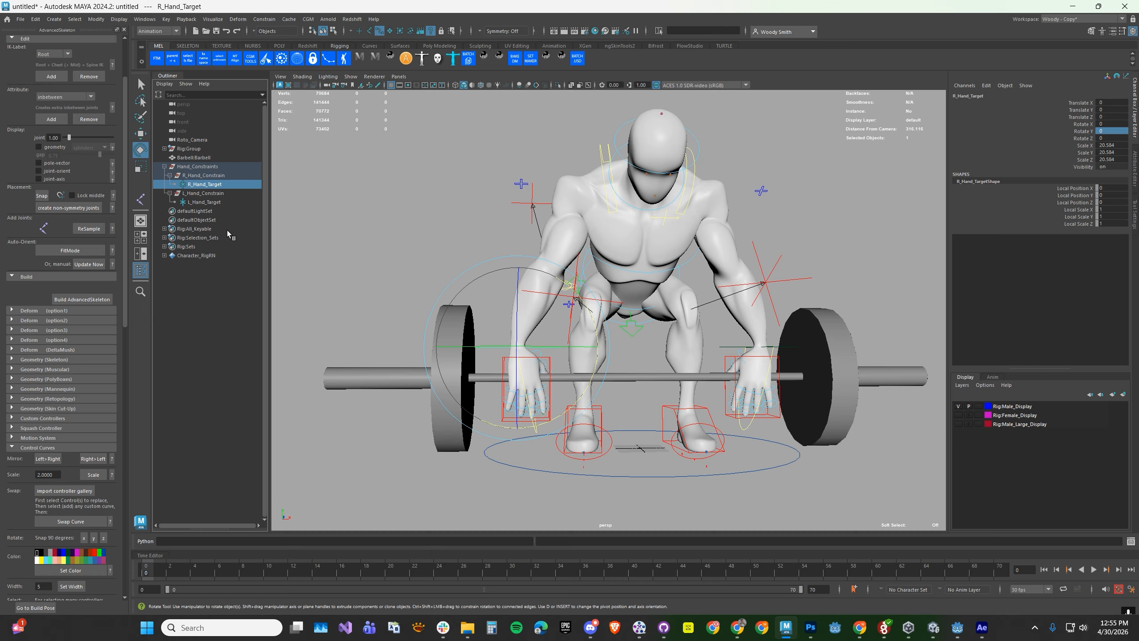
left_click(198, 202, "ctrl")
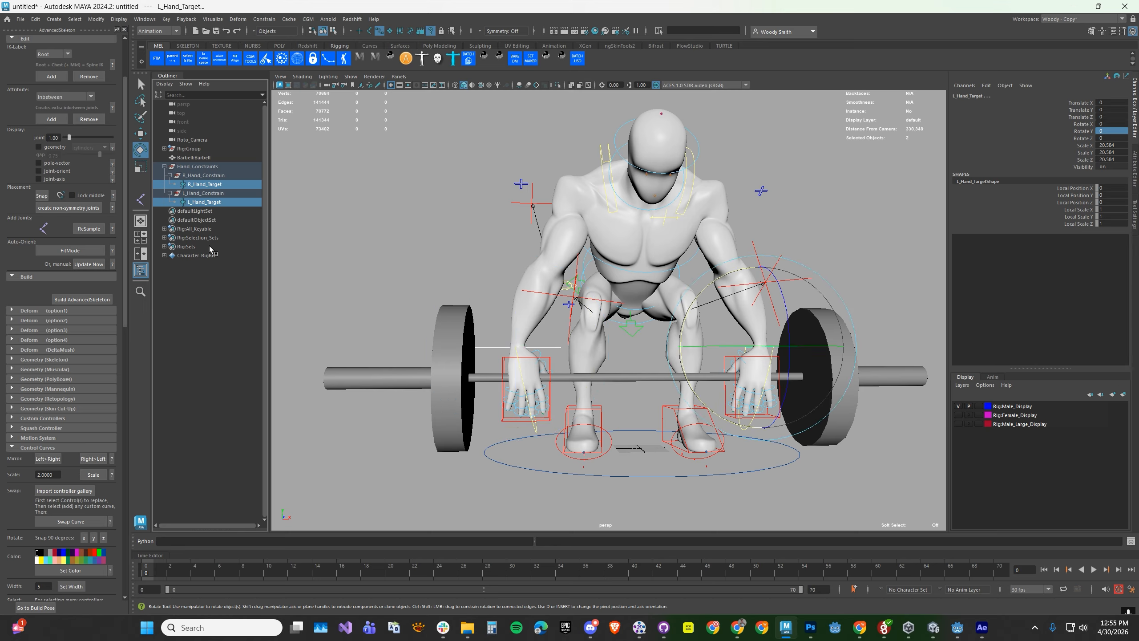
left_click(193, 166, "ctrl")
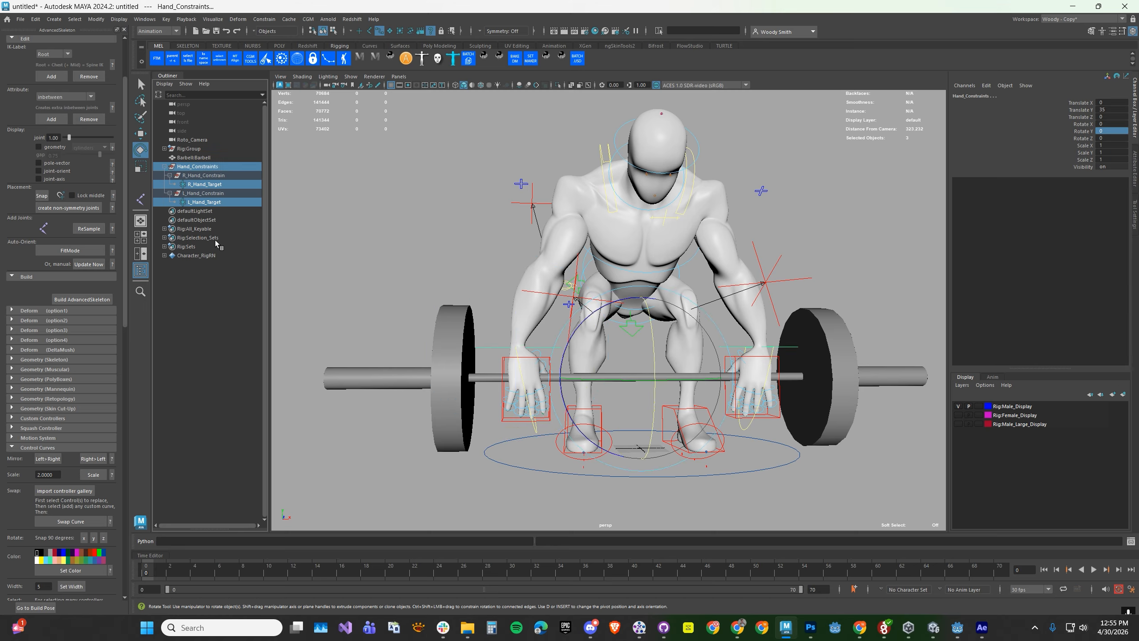
right_click(192, 230)
mouse_move(233, 310)
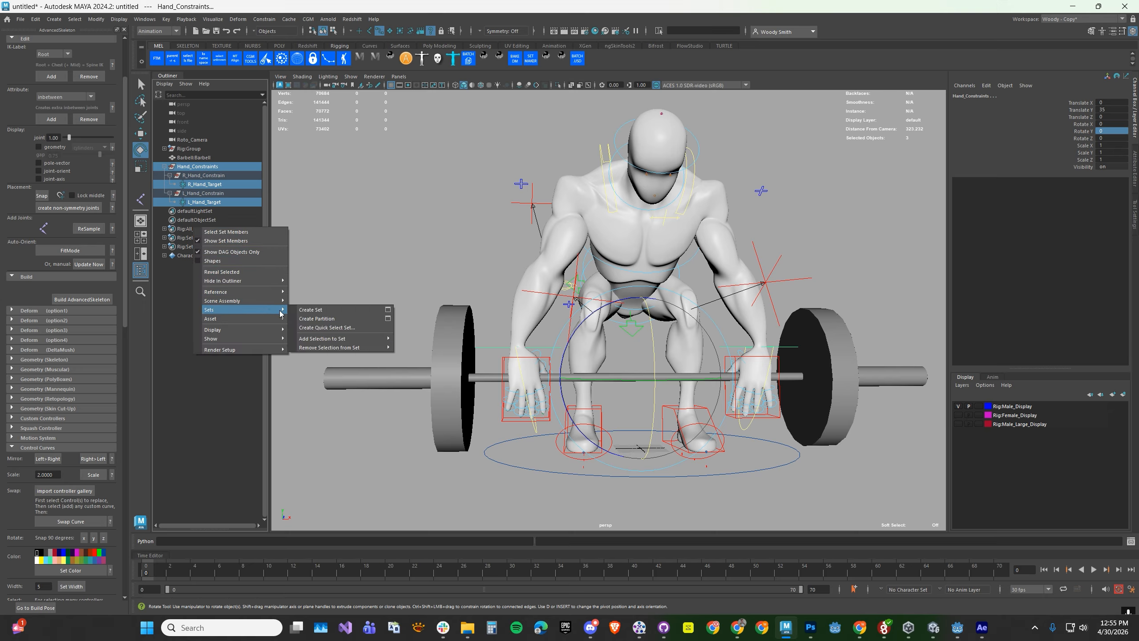
mouse_move(380, 347)
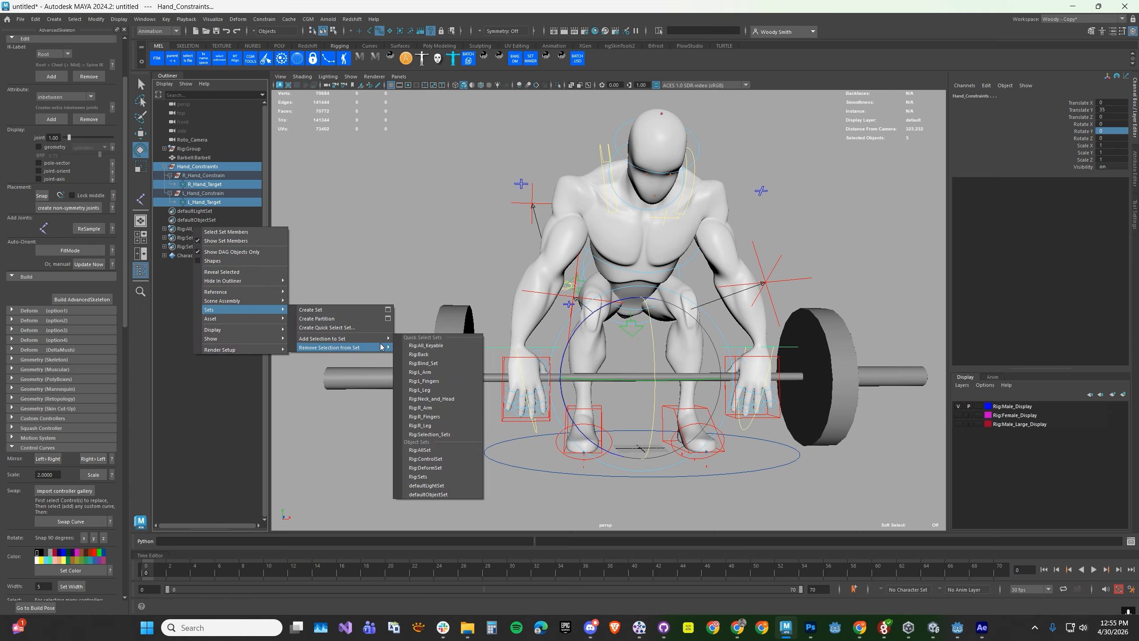
left_click(423, 345)
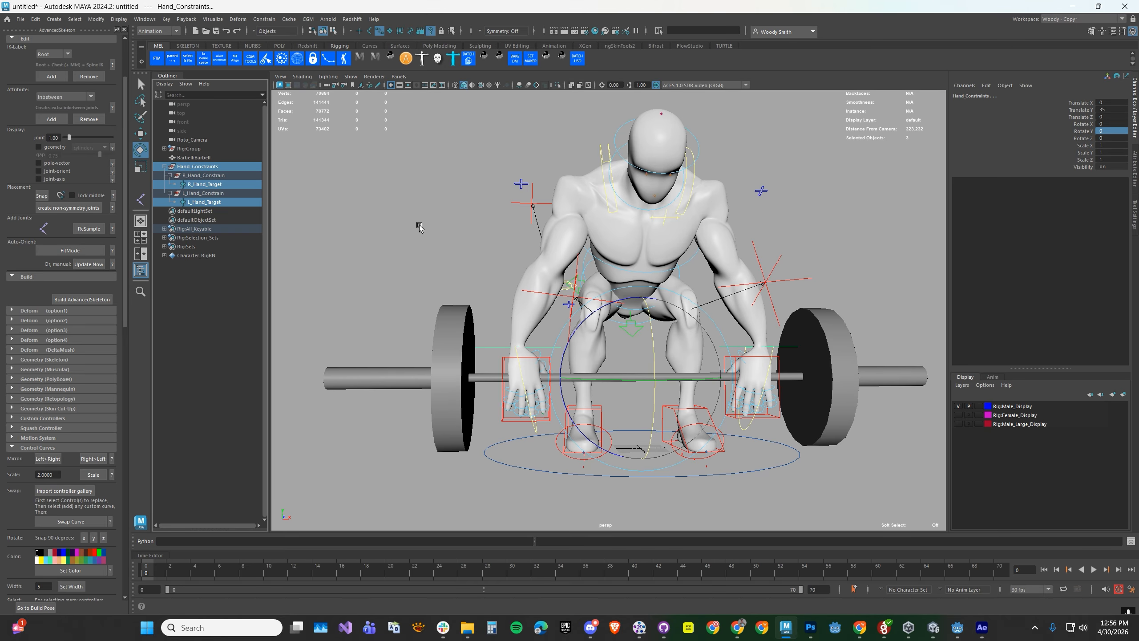
- Rotate both FK scapula controls together to about 15 in Rotate Z
left_click_drag(461, 262, 727, 266, "alt")
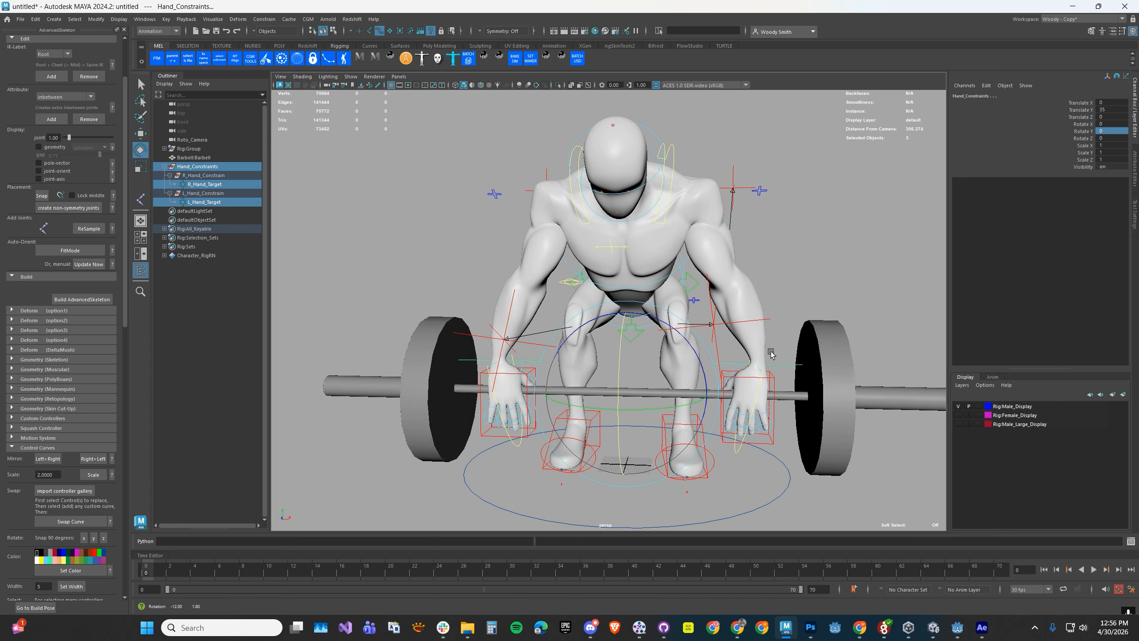
left_click(672, 153)
left_click_drag(579, 175, 589, 171, "alt")
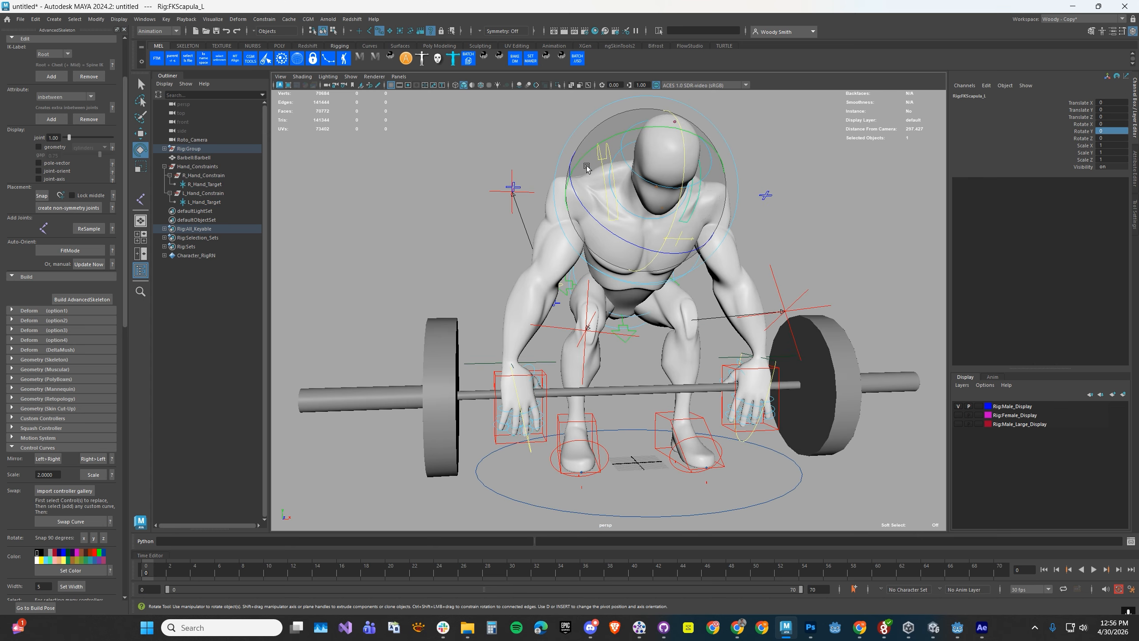
key("q")
left_click(599, 157, "shift")
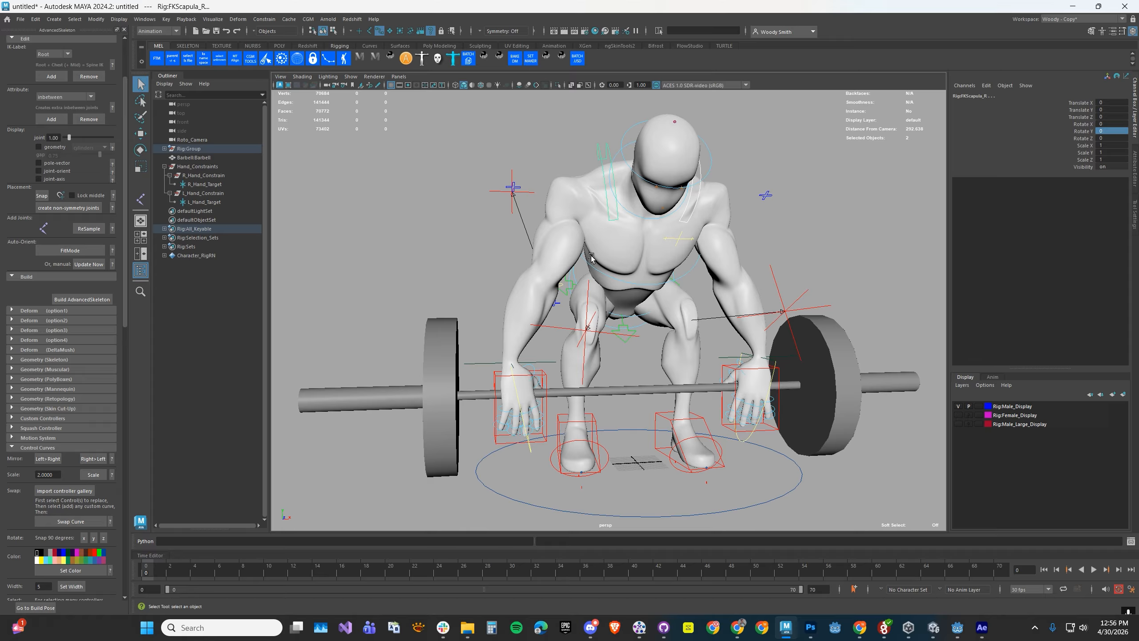
key("e")
left_click_drag(594, 254, 631, 249)
left_click_drag(507, 271, 490, 270, "alt")
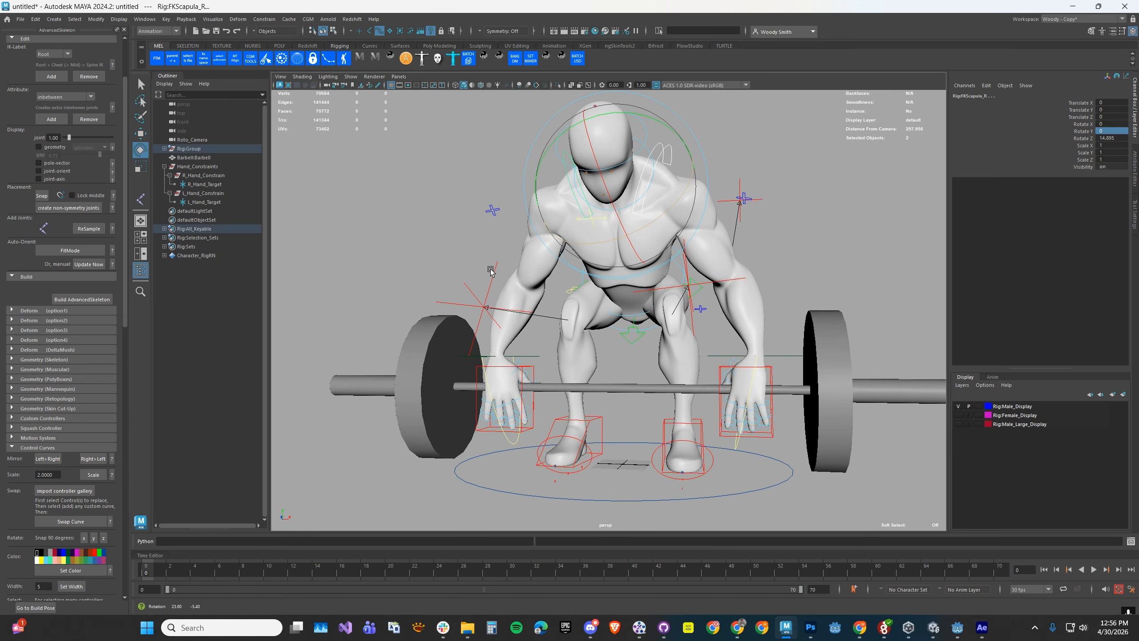
- Set the Index, Middle, Ring, Pinky and Thumb Curl of both hands' finger controls to about 6.9, closing the fists around the bar
left_click(509, 442)
right_click_drag(510, 441, 749, 415, "alt")
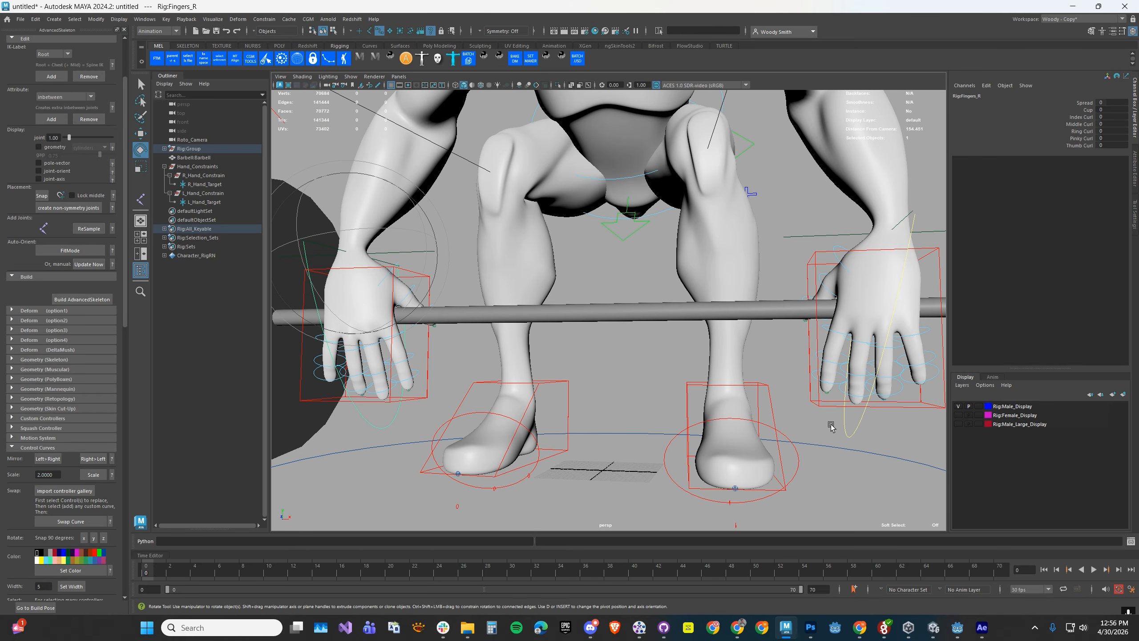
left_click(381, 424, "shift")
key("f")
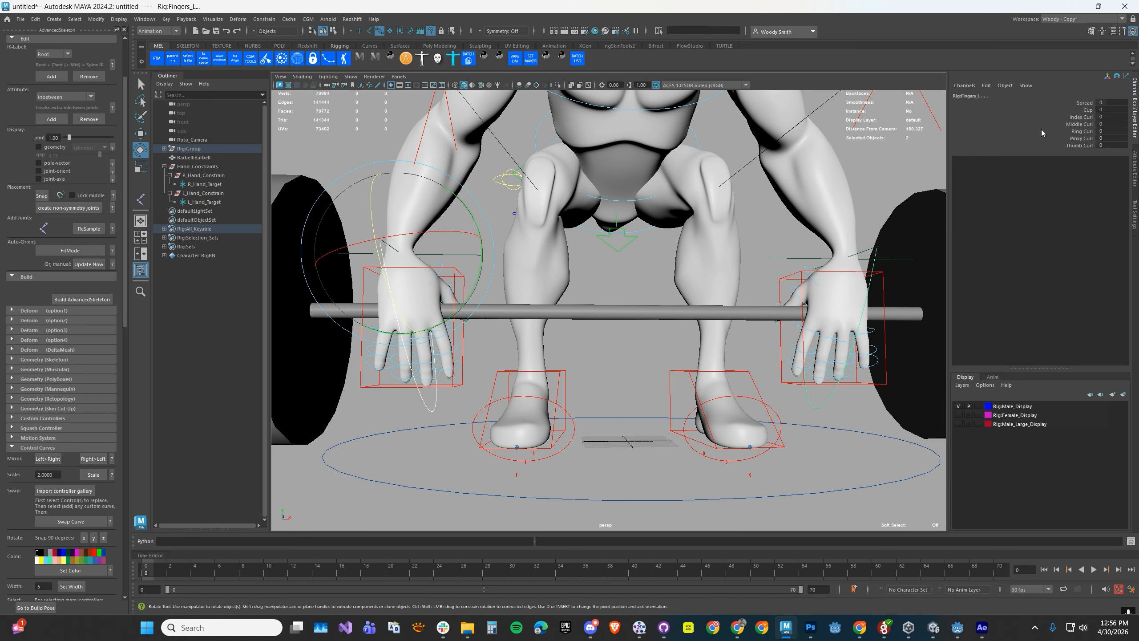
left_click_drag(1071, 117, 1079, 145)
middle_click_drag(764, 267, 794, 251)
mouse_move(766, 260)
left_mouse_down("alt")
mouse_move(718, 260)
mouse_move(758, 262)
mouse_move(746, 263)
left_mouse_up("alt")
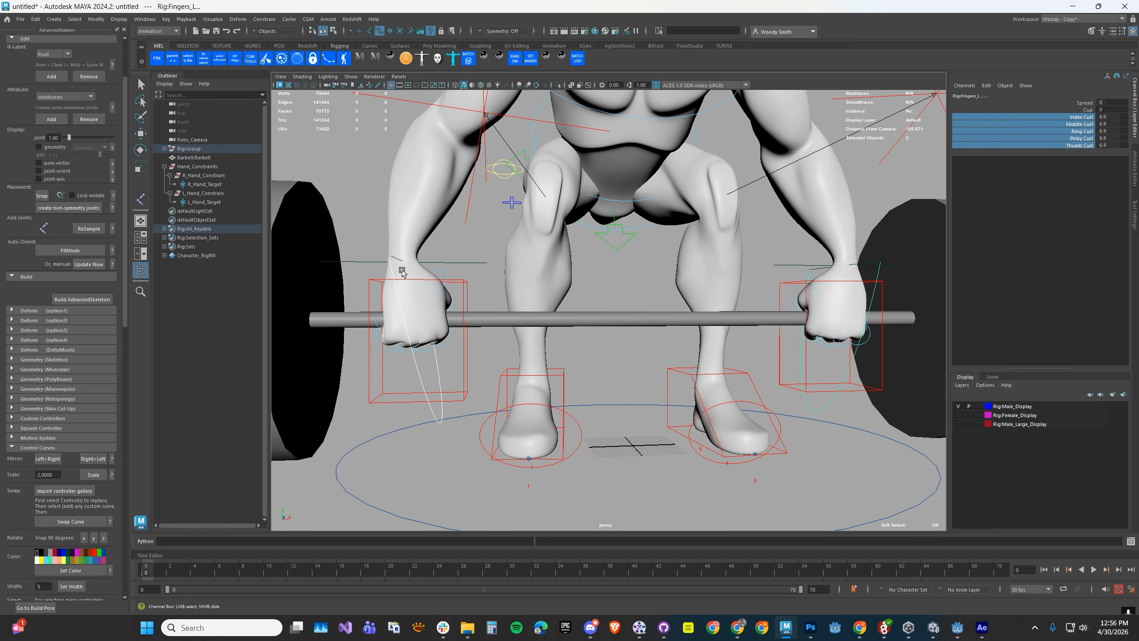
- Rotate the right and left hand targets to adjust the wrists, with L_Hand_Target at about 23 in Rotate Y
left_click(440, 262)
key("e")
left_click_drag(438, 262, 850, 268)
left_click(768, 250)
right_click_drag(850, 268, 797, 267, "alt")
left_click_drag(797, 268, 702, 279, "alt")
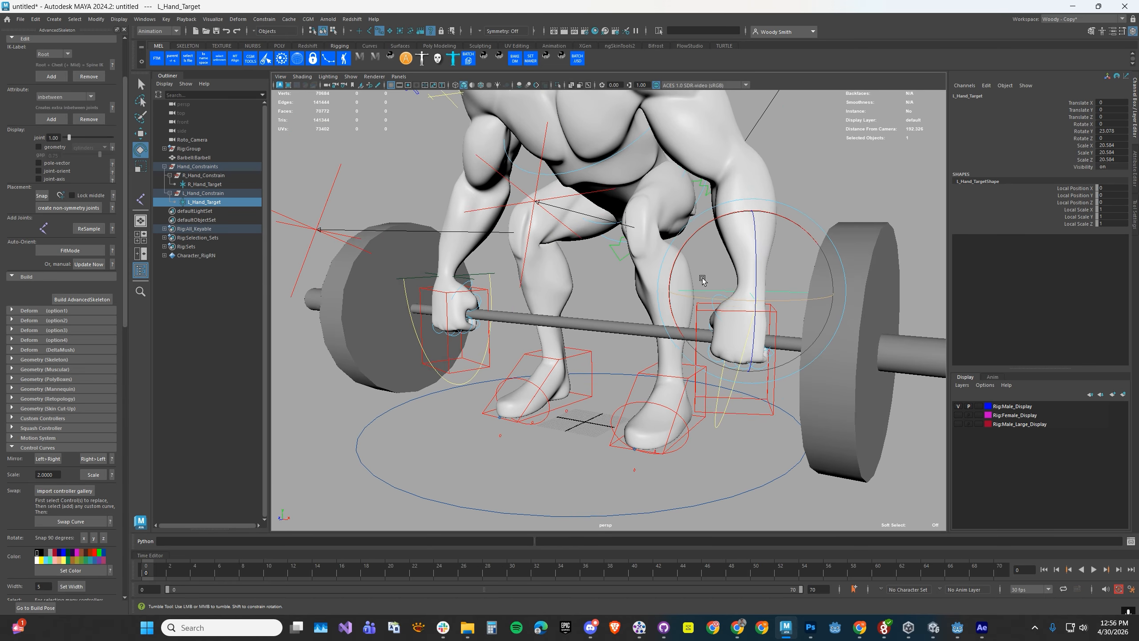
right_click_drag(702, 279, 521, 248, "alt")
left_click_drag(522, 249, 536, 246, "alt")
middle_click_drag(535, 246, 539, 290, "alt")
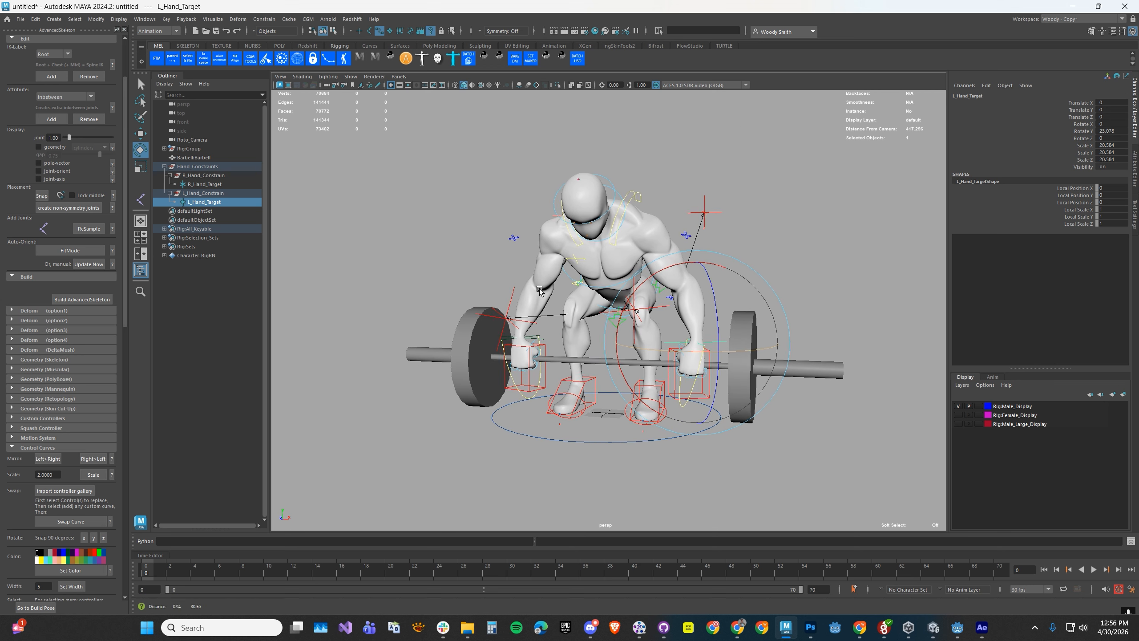
- In the Roto_Camera view, rotate the FK neck and head controls together to about -27.8 in Rotate Z
key("space")
key("space")
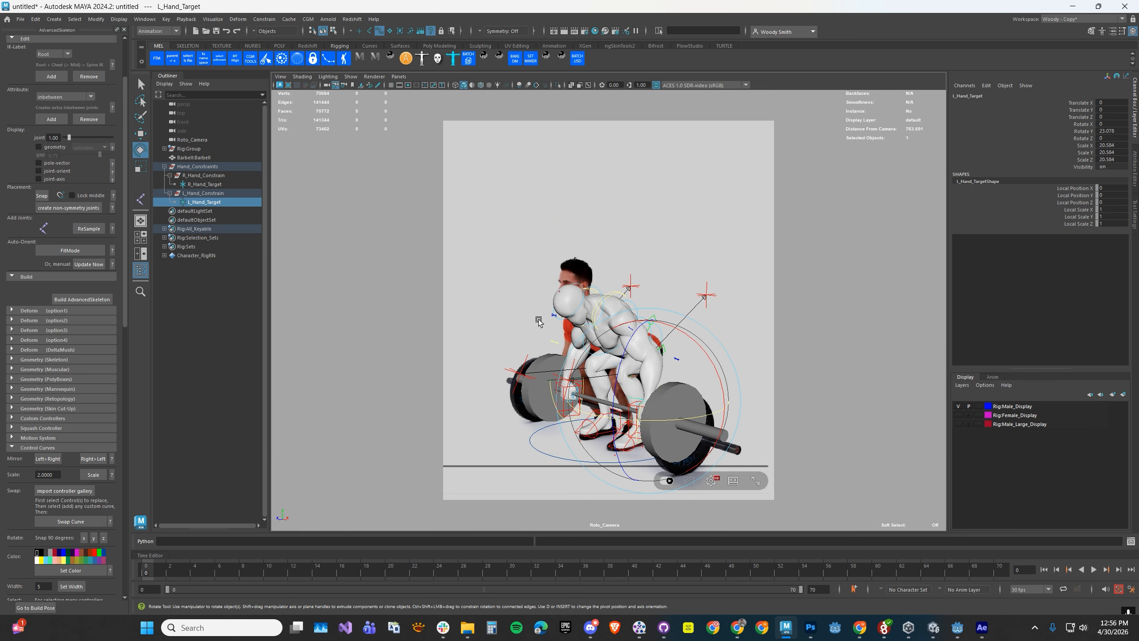
left_click(594, 332)
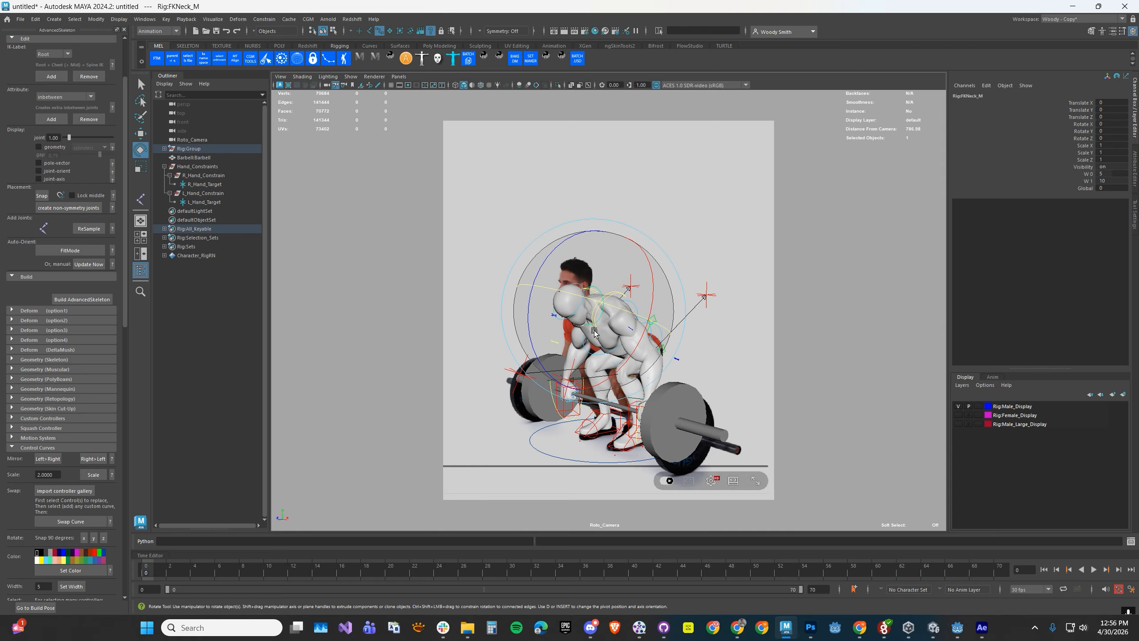
key("q")
left_click(560, 320, "shift")
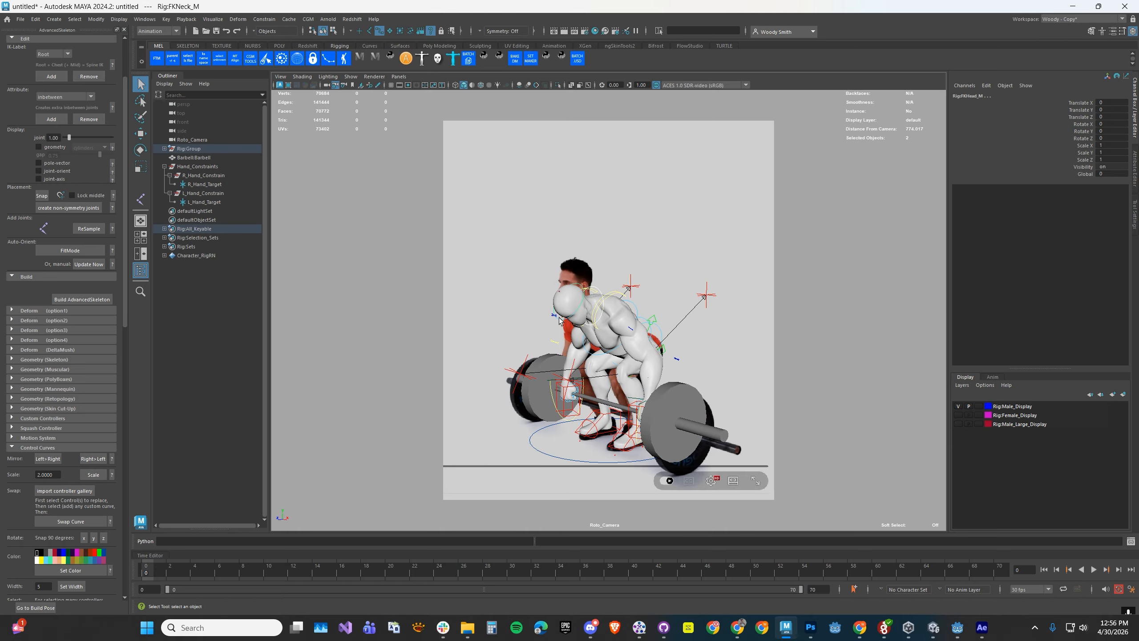
key("w")
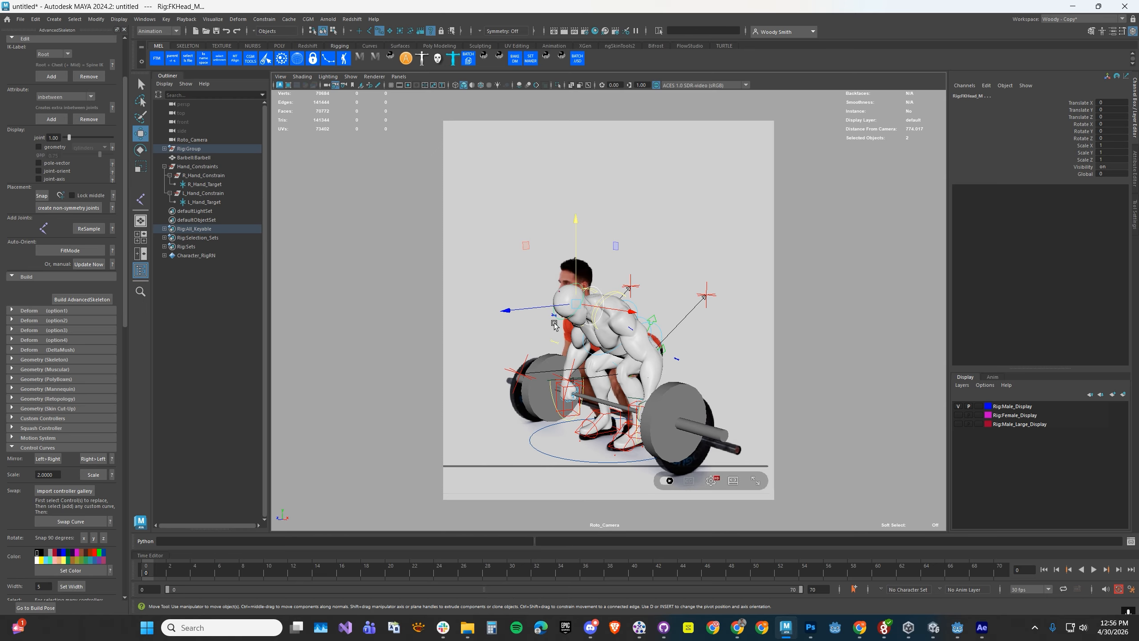
key("e")
left_click_drag(521, 354, 533, 328)
- Rotate the FK chest control to about -11.8 in Rotate Z to match the athlete's torso in the reference
key("space")
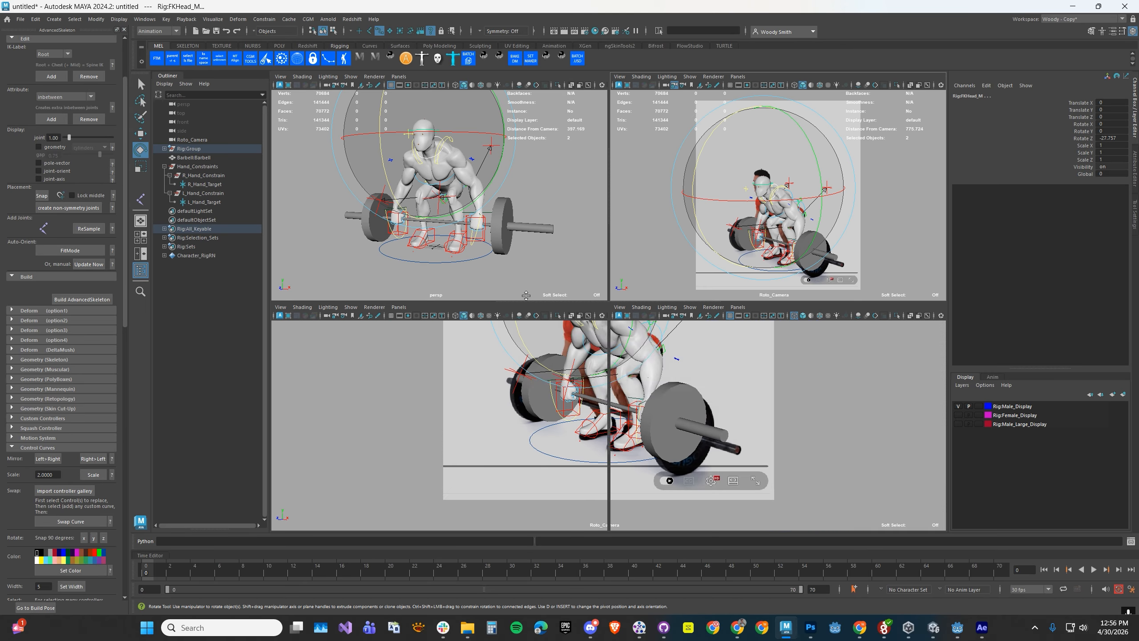
scroll(542, 246, "up", 5)
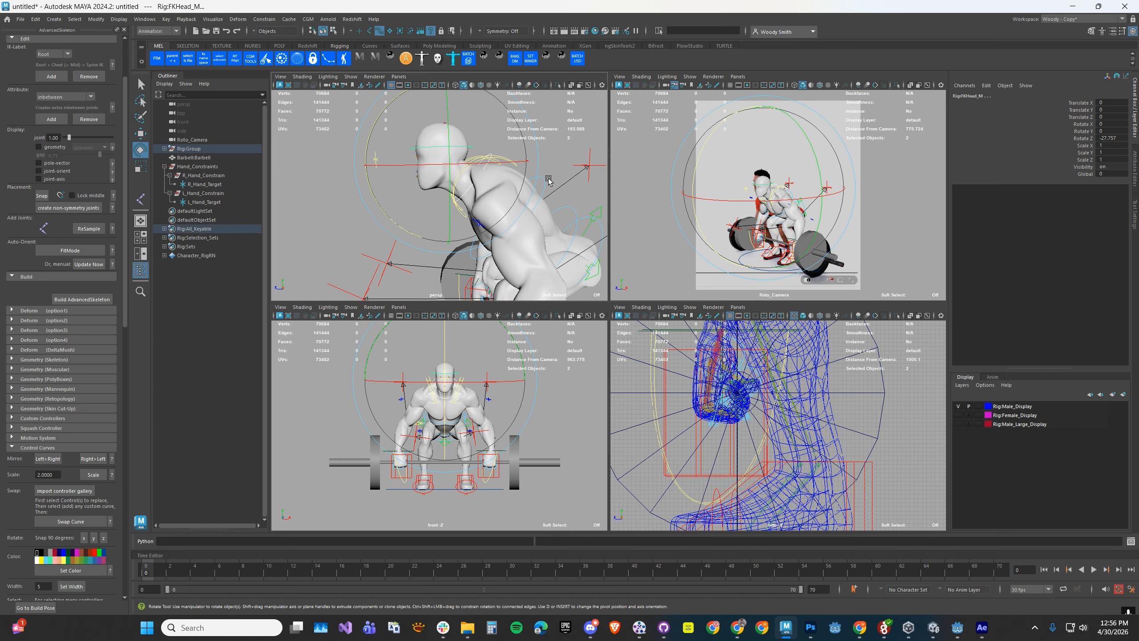
left_click(548, 179)
key("space")
left_click_drag(545, 310, 545, 335)
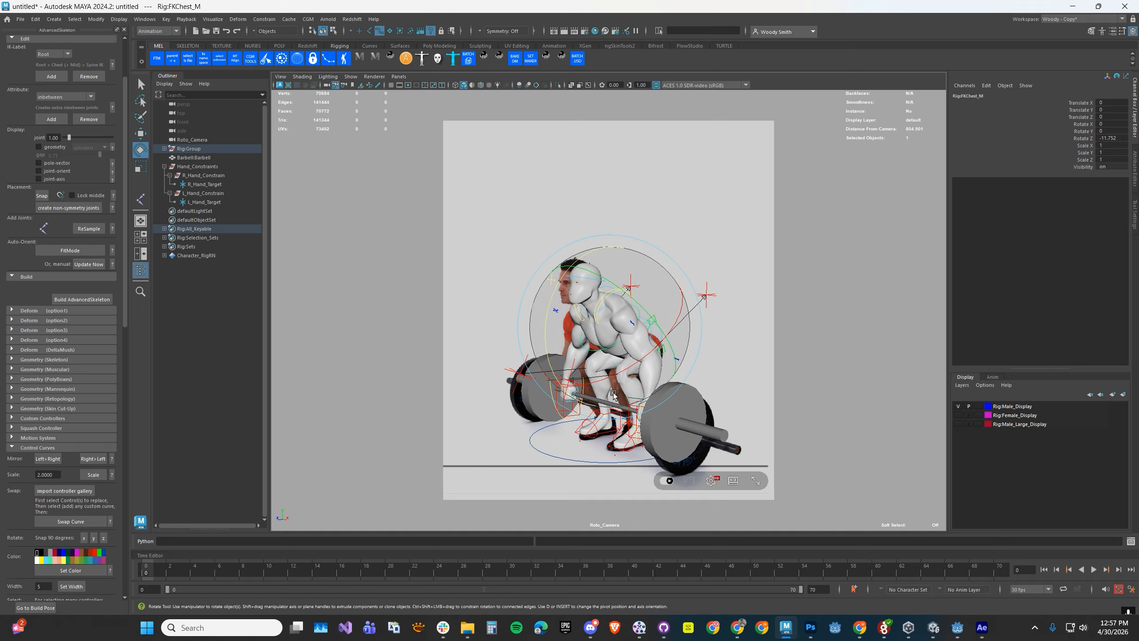
- Select all members of the Rig:All_Keyable set and set a key on them at frame 0
left_click(207, 229)
right_click(208, 229)
left_click(237, 233)
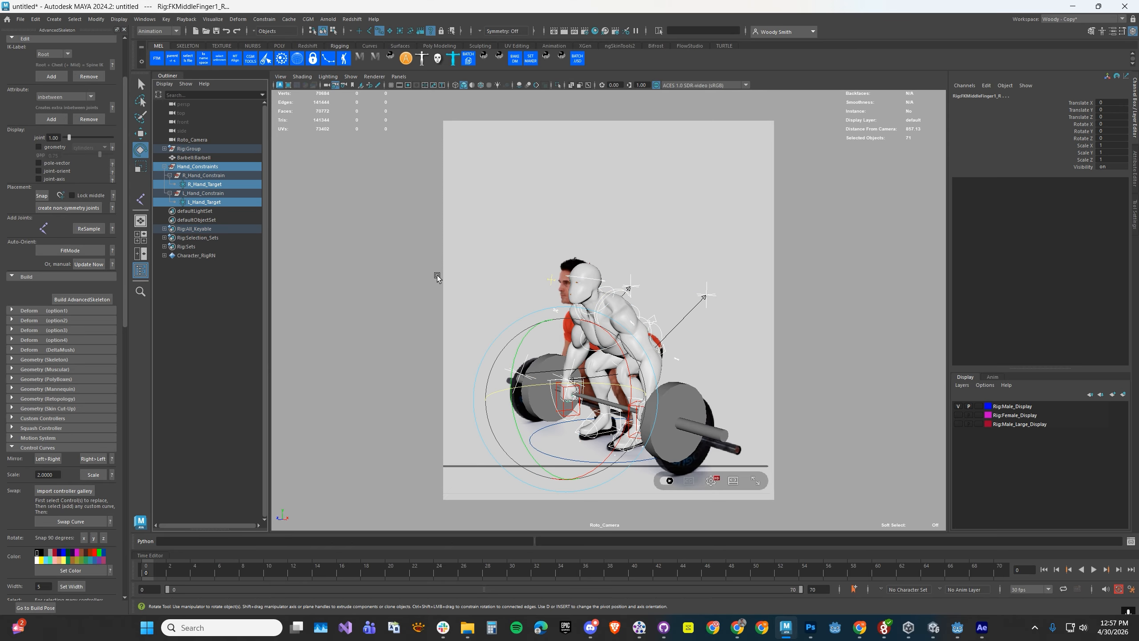
key("s")
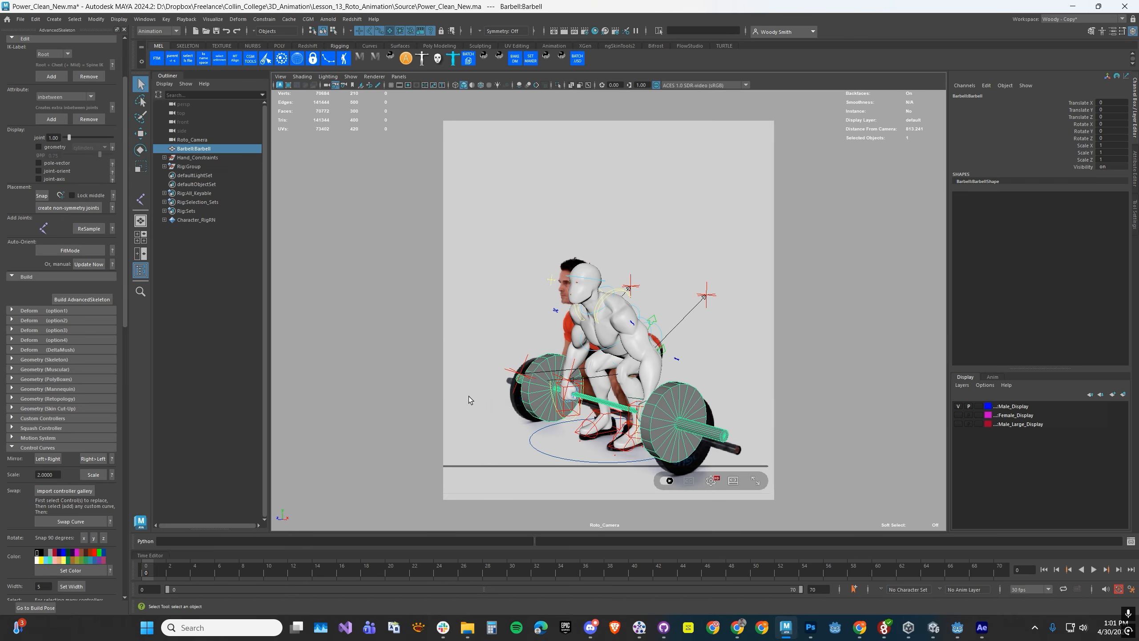
- Try raising the barbell and the Hand_Constraints group separately, undoing each move
key("w")
left_click_drag(610, 323, 610, 289)
key("ctrl+z")
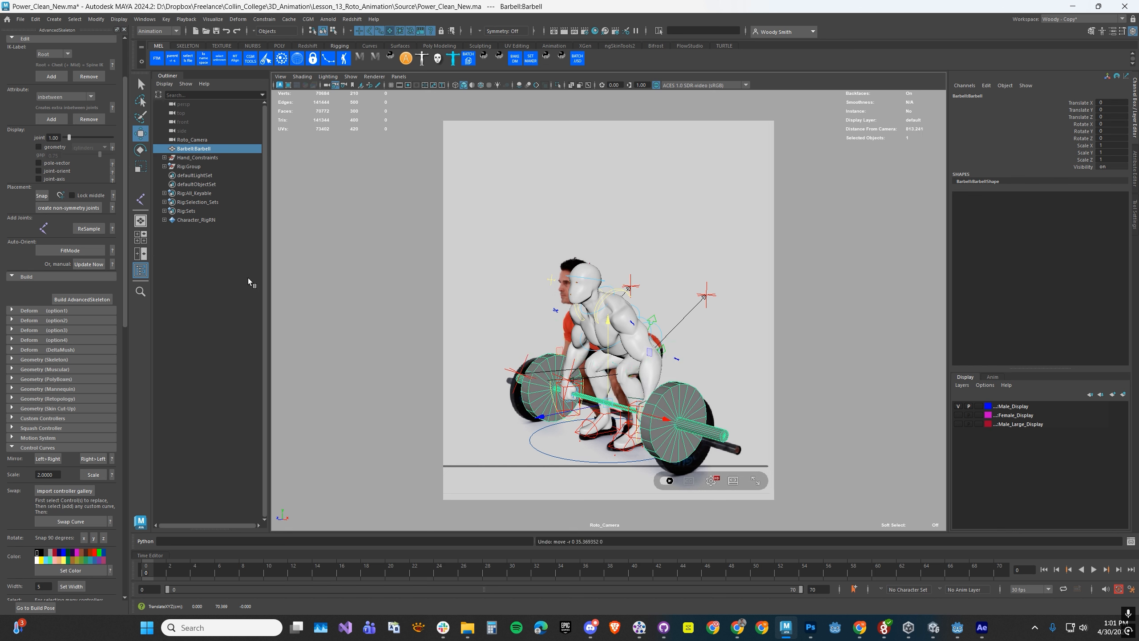
left_click(187, 157)
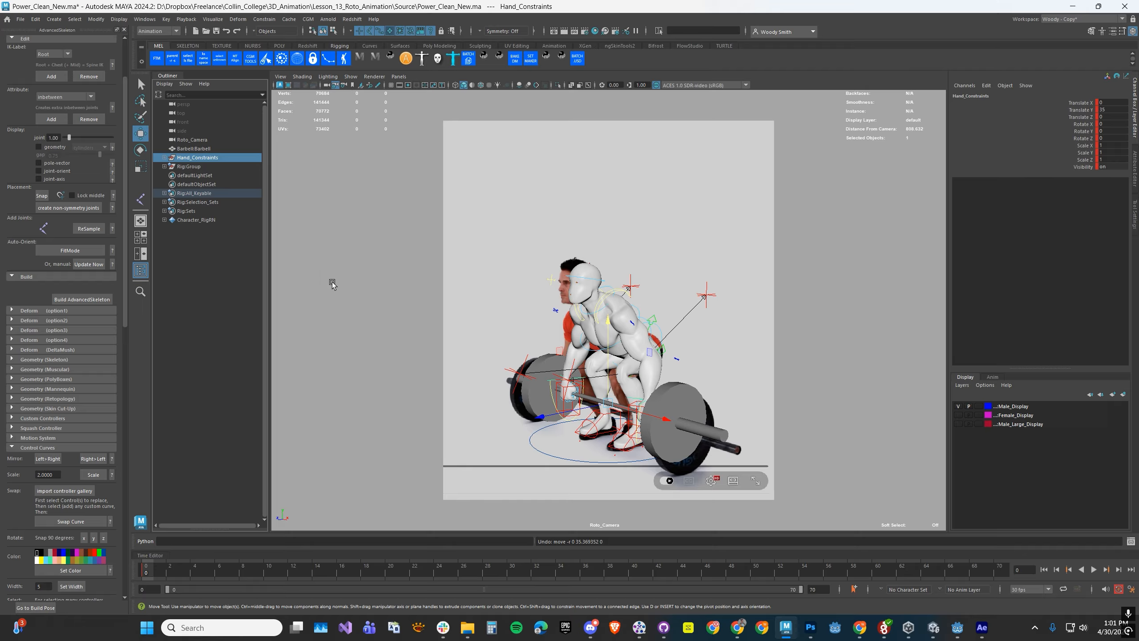
left_click_drag(609, 328, 606, 316)
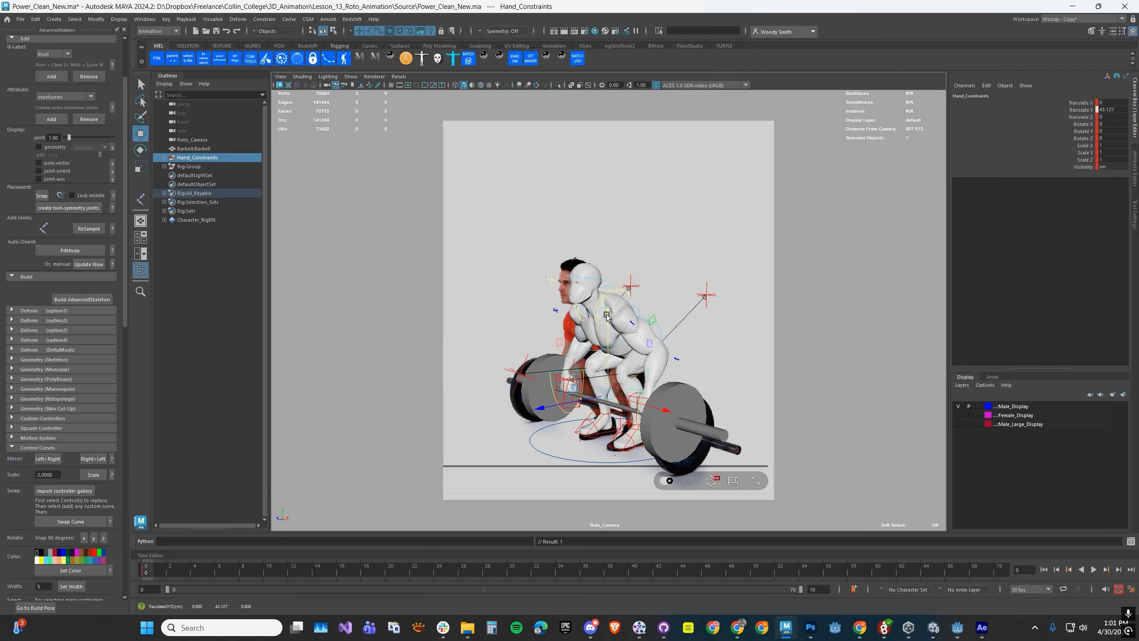
key("ctrl+z")
- Parent the Hand_Constraints group under Barbell:Barbell and raise the barbell to test that the hands follow
middle_click_drag(194, 158, 192, 148)
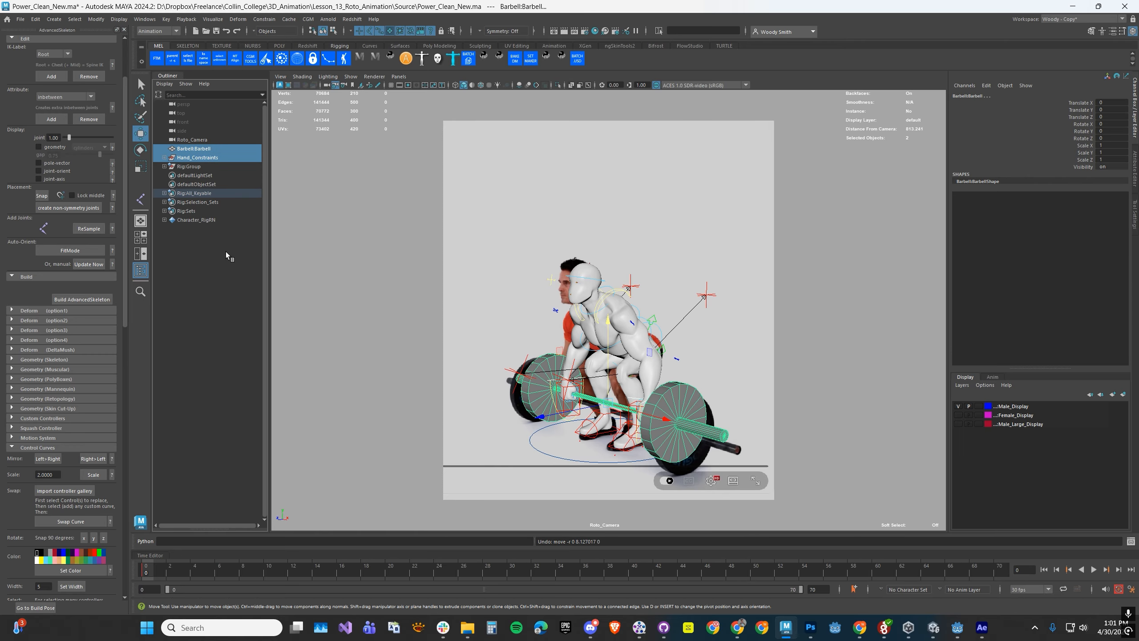
left_click(193, 149)
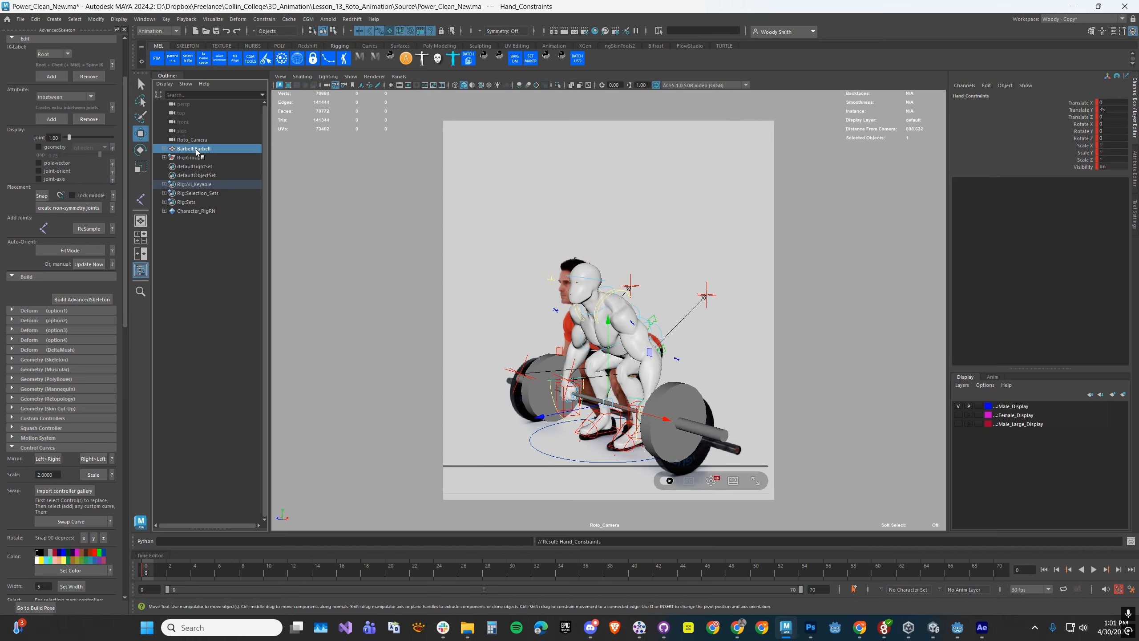
left_click(164, 148)
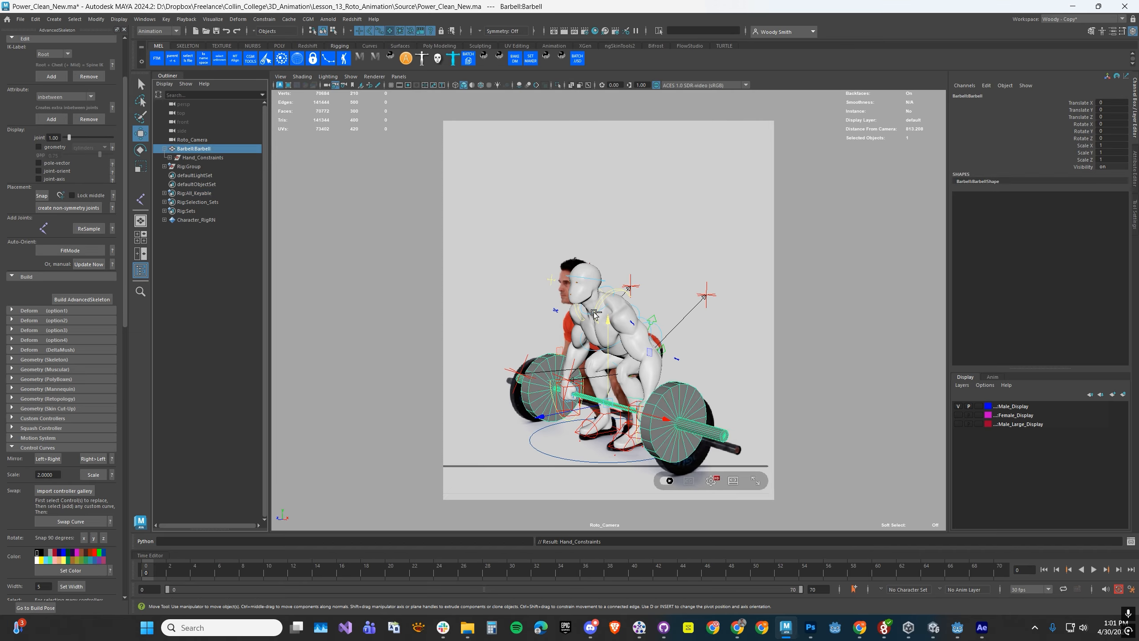
left_click_drag(595, 313, 604, 288)
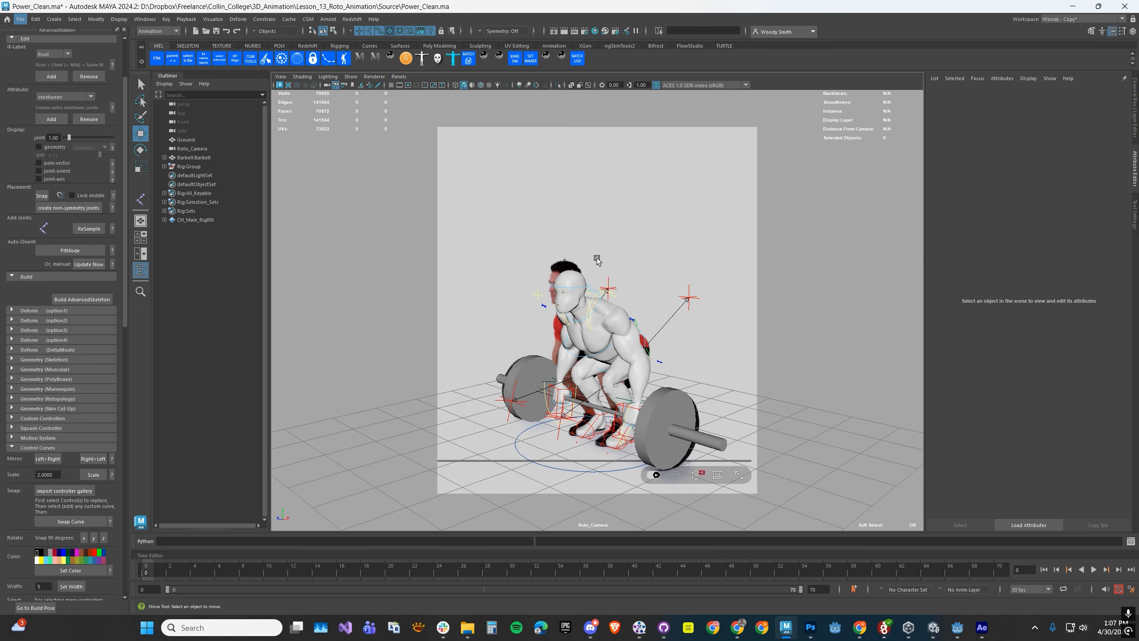
- Hide the Male_Display layer, the NURBS curves and the joints so the reference athlete is unobstructed in the Roto_Camera view
left_click(1137, 122)
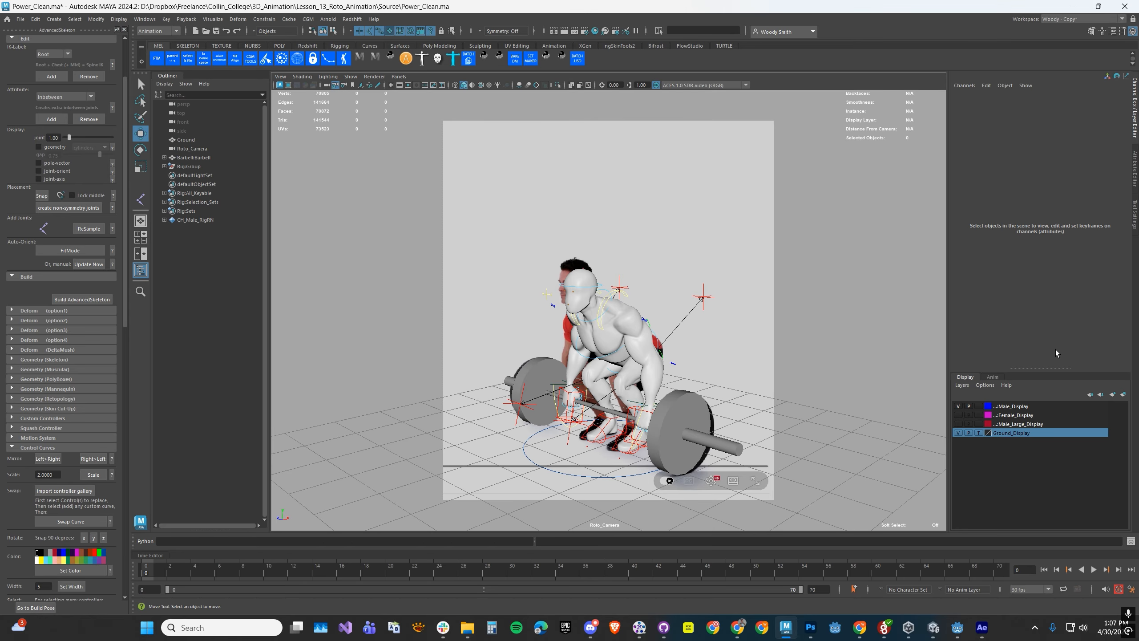
left_click(958, 407)
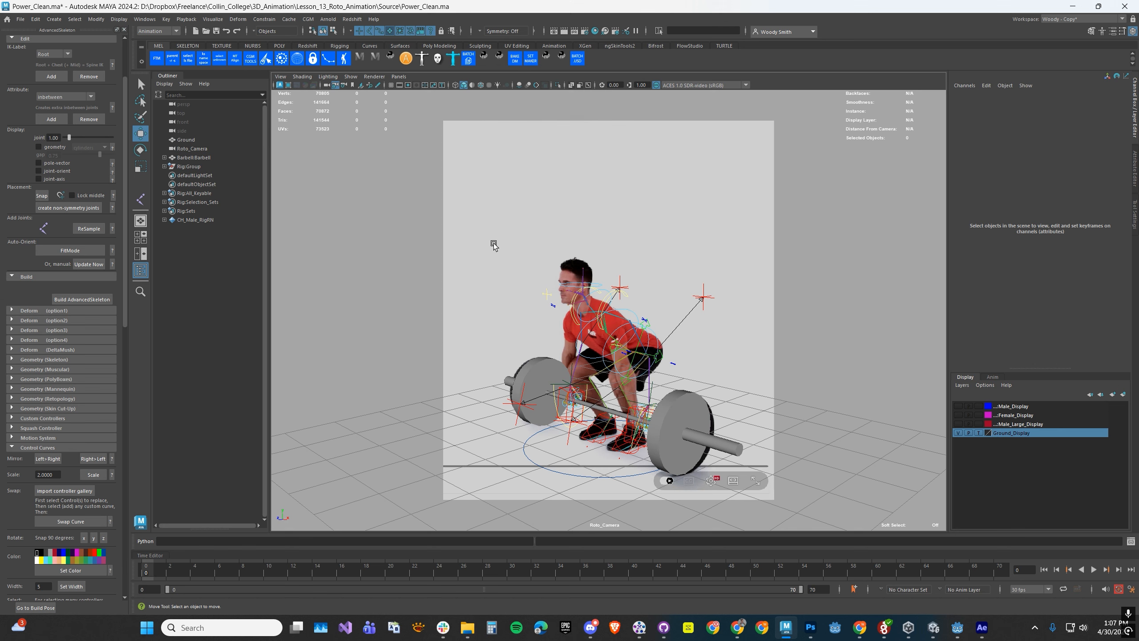
key("alt+1")
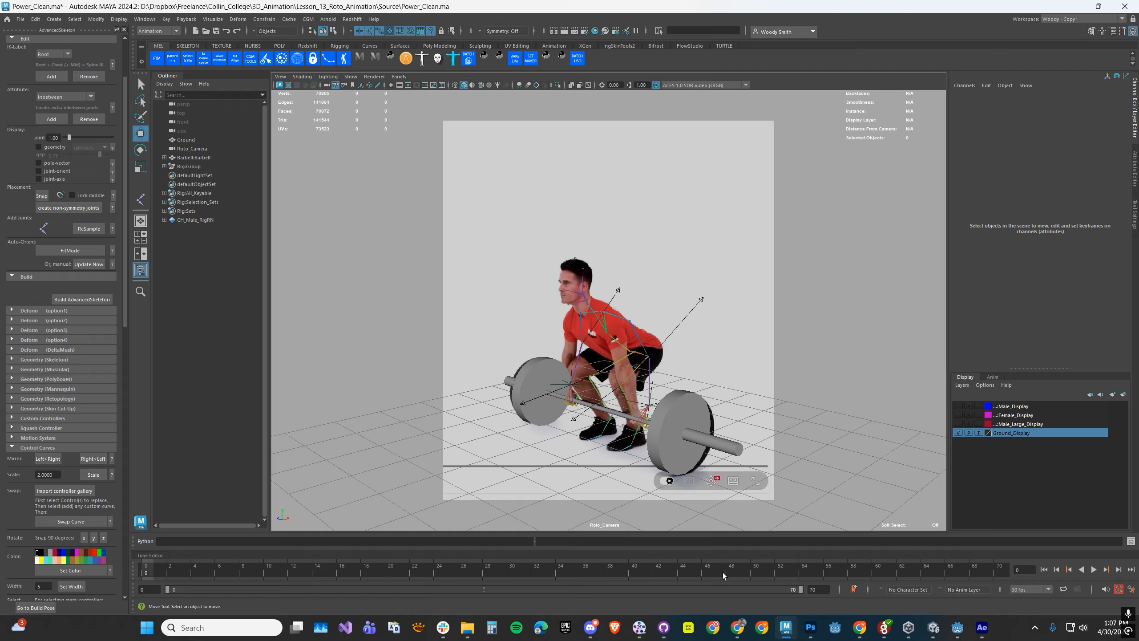
left_click(350, 76)
mouse_move(368, 115)
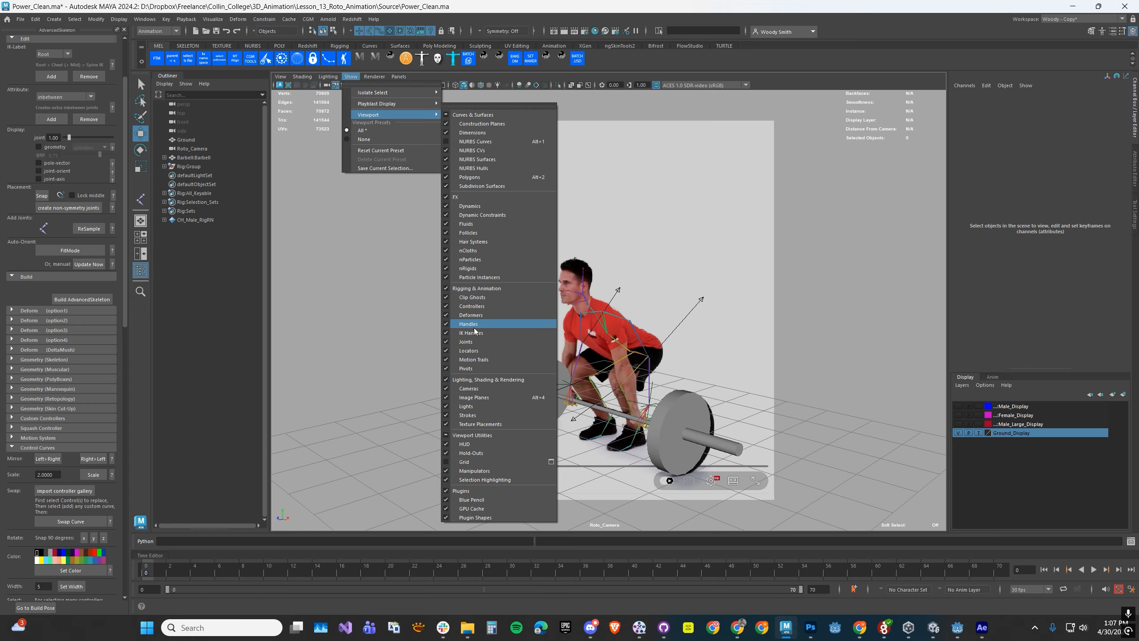
left_click(466, 341)
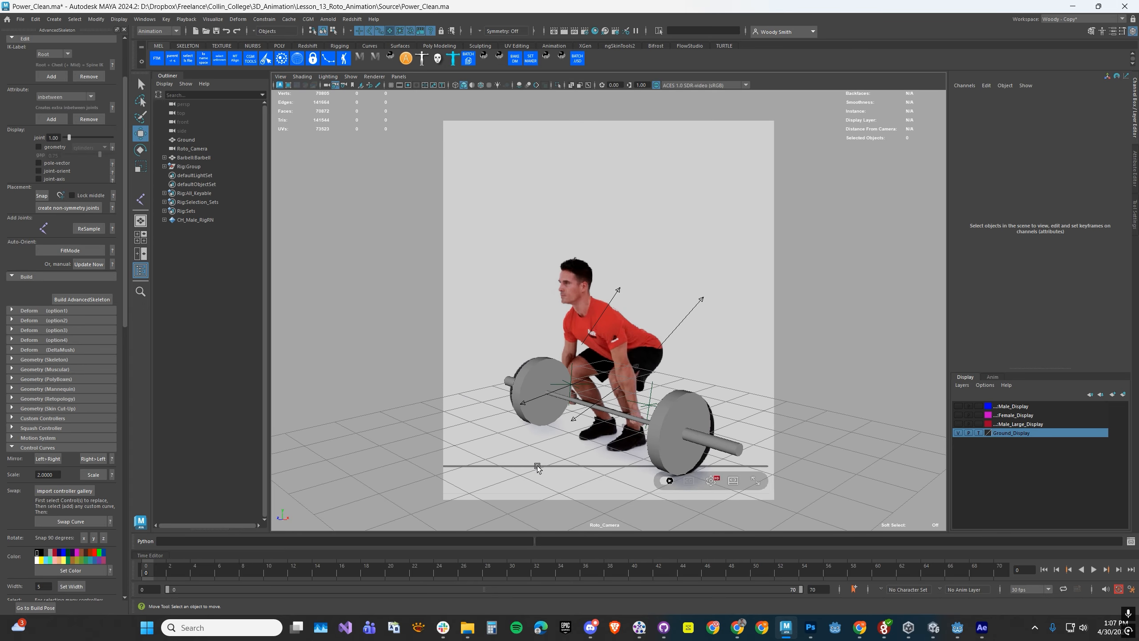
- Select all members of the Rig:All_Keyable set and make the Male_Display layer visible
left_click(959, 406)
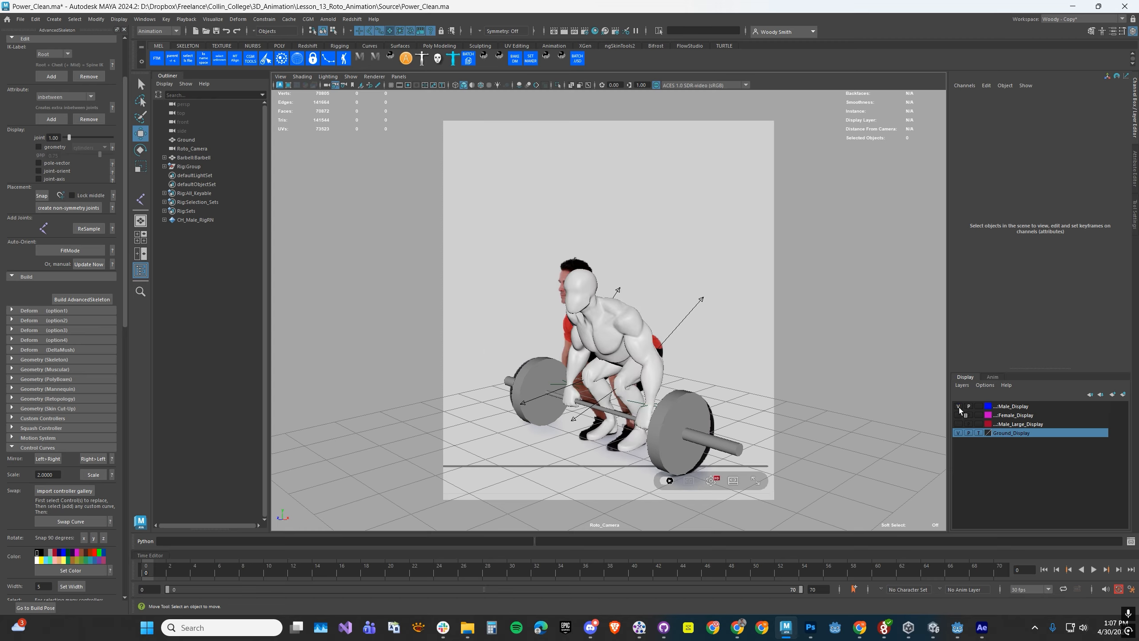
left_click(959, 407)
left_click(197, 193)
right_click(197, 193)
left_click(233, 196)
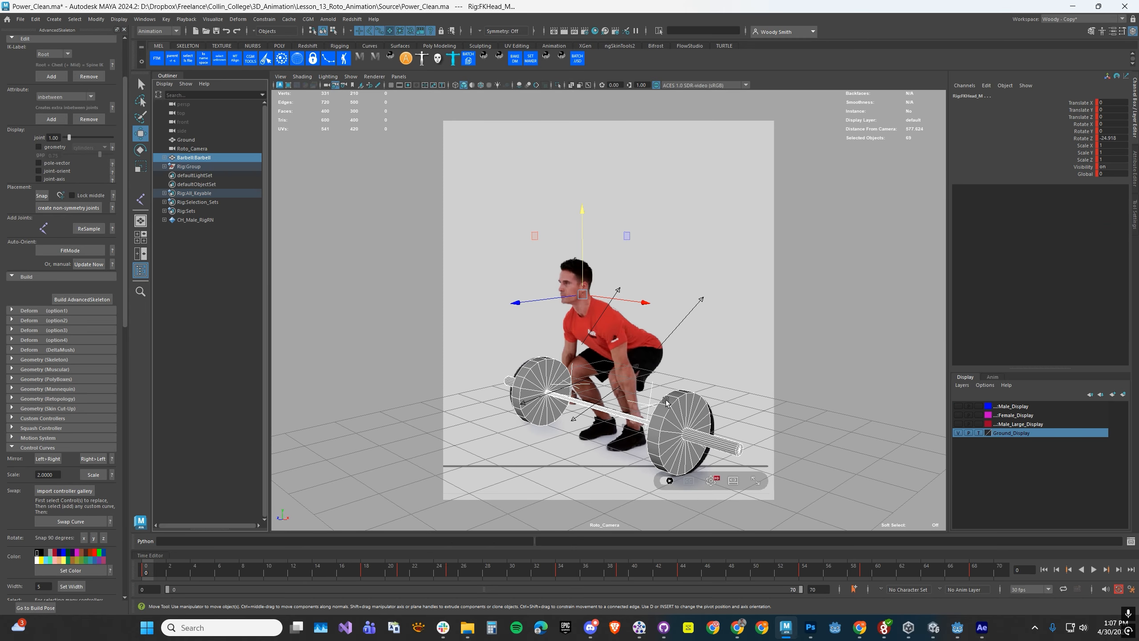
left_click(959, 406)
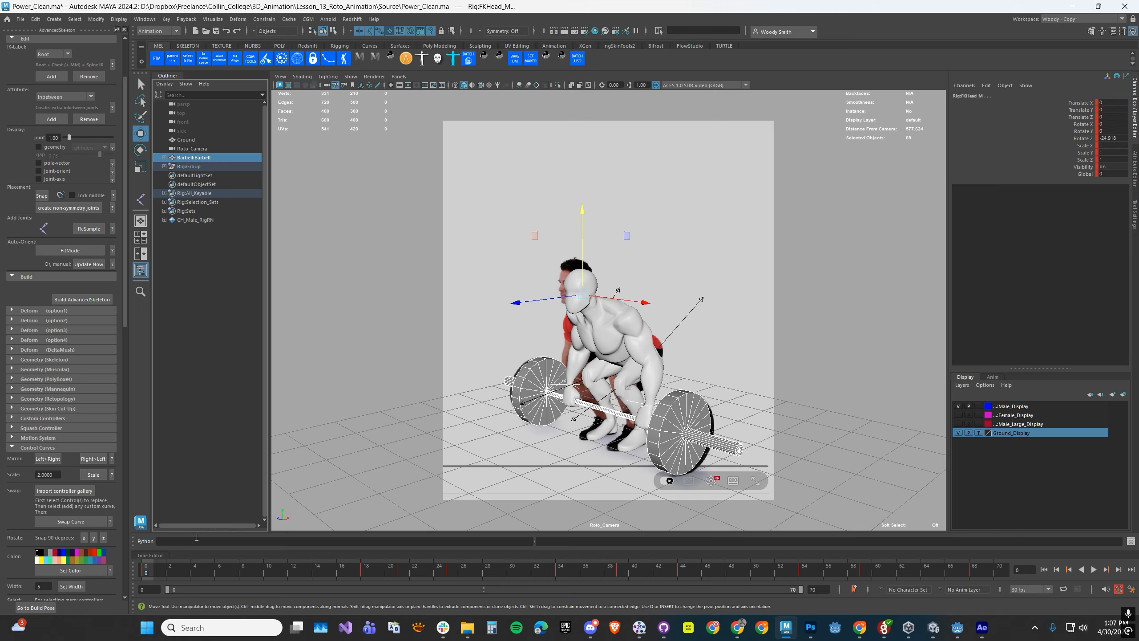
- Scrub and play the lift's opening frames up to frame 18, comparing the rig's pose with the reference footage
left_click_drag(150, 575, 366, 570)
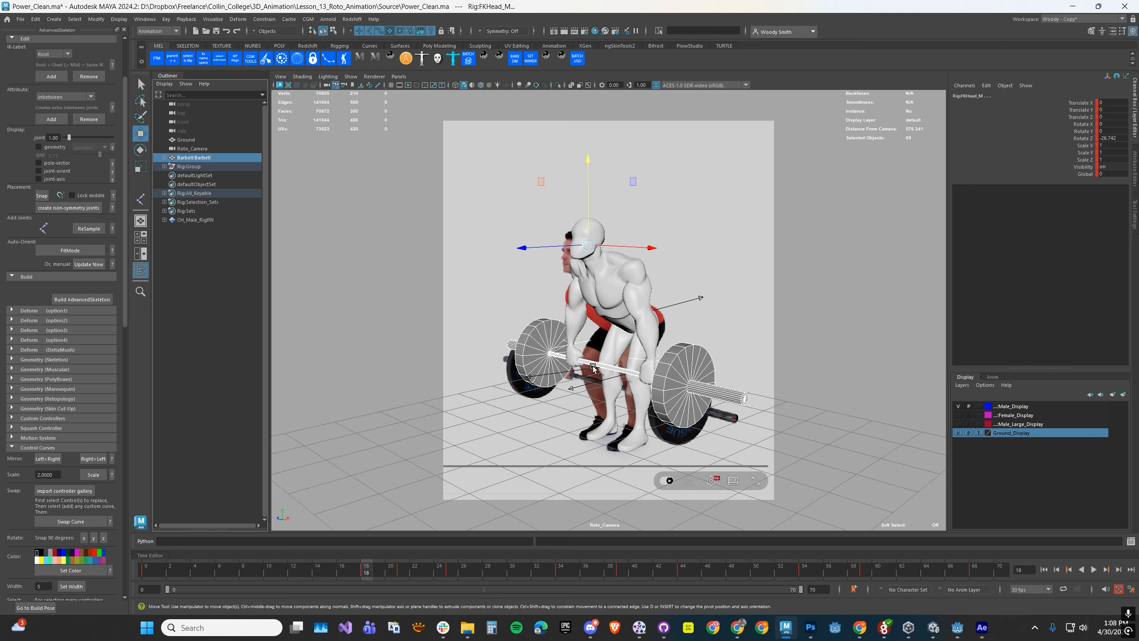
left_click_drag(386, 569, 328, 570)
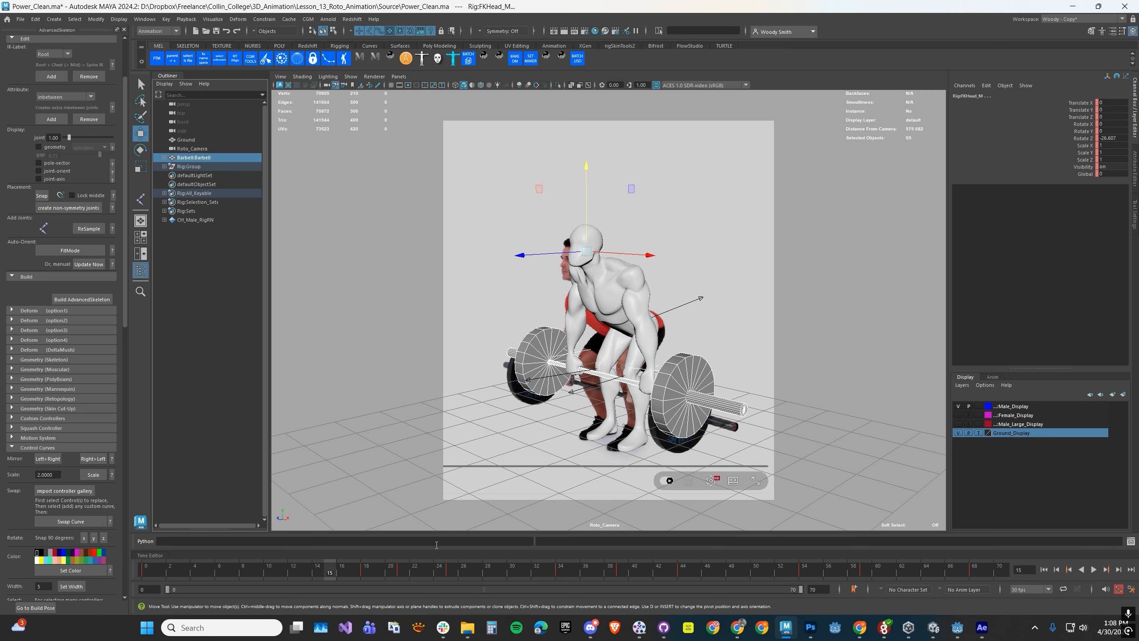
left_click(340, 577)
left_click_drag(345, 576, 368, 574)
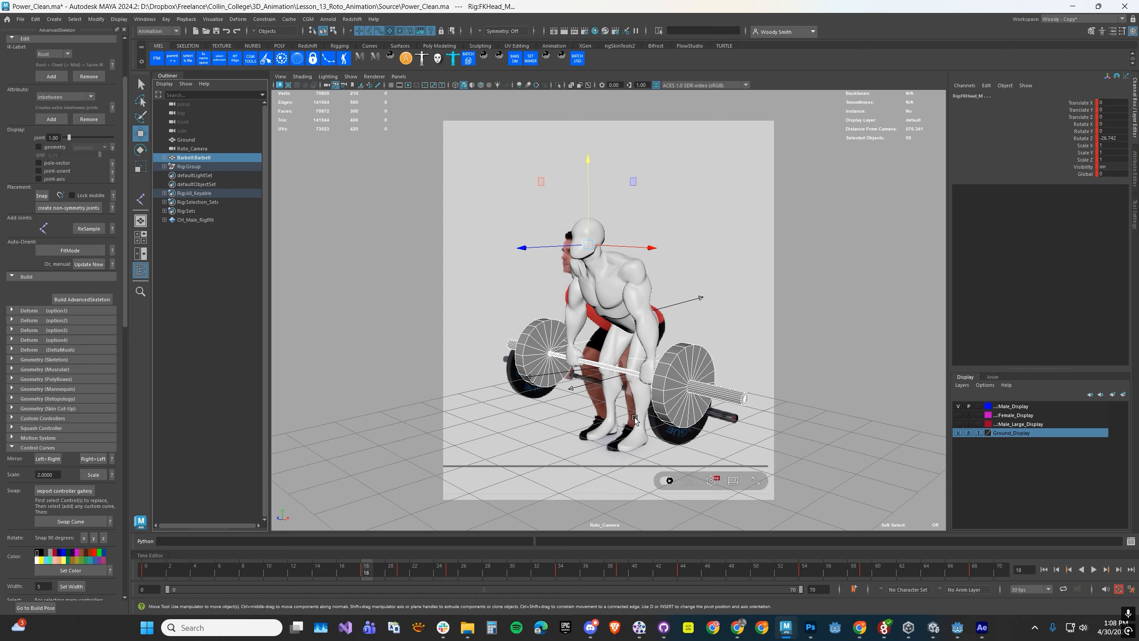
key("alt+v")
- At frame 21, tilt the FK head control downward, key it, and scrub through to frame 25 to check the motion
left_click_drag(367, 572, 399, 575)
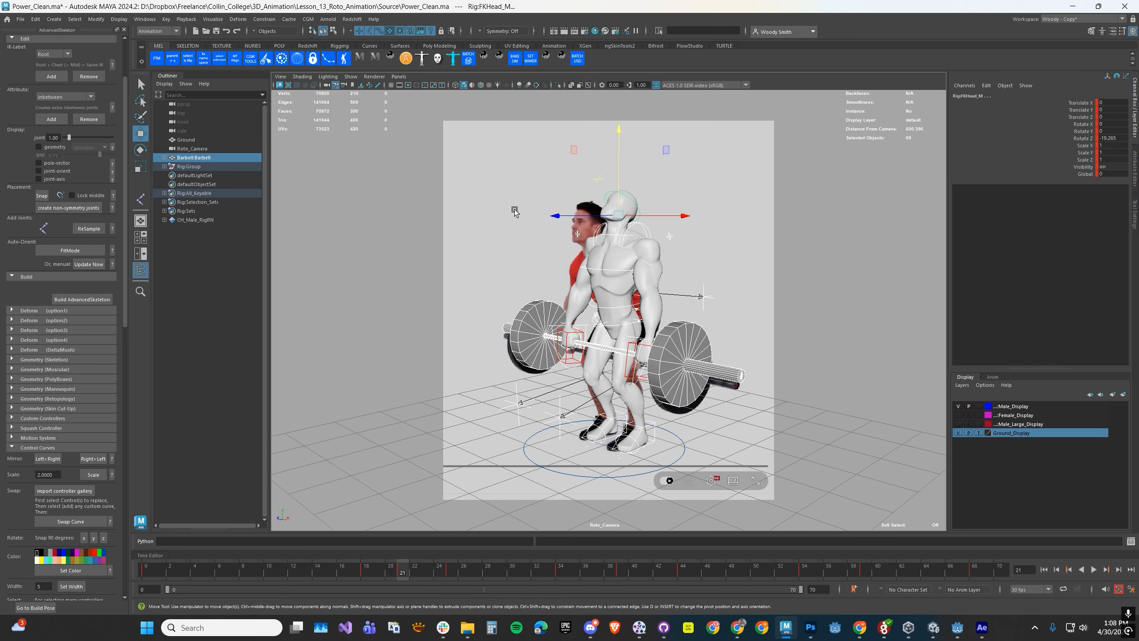
left_click(604, 199)
key("e")
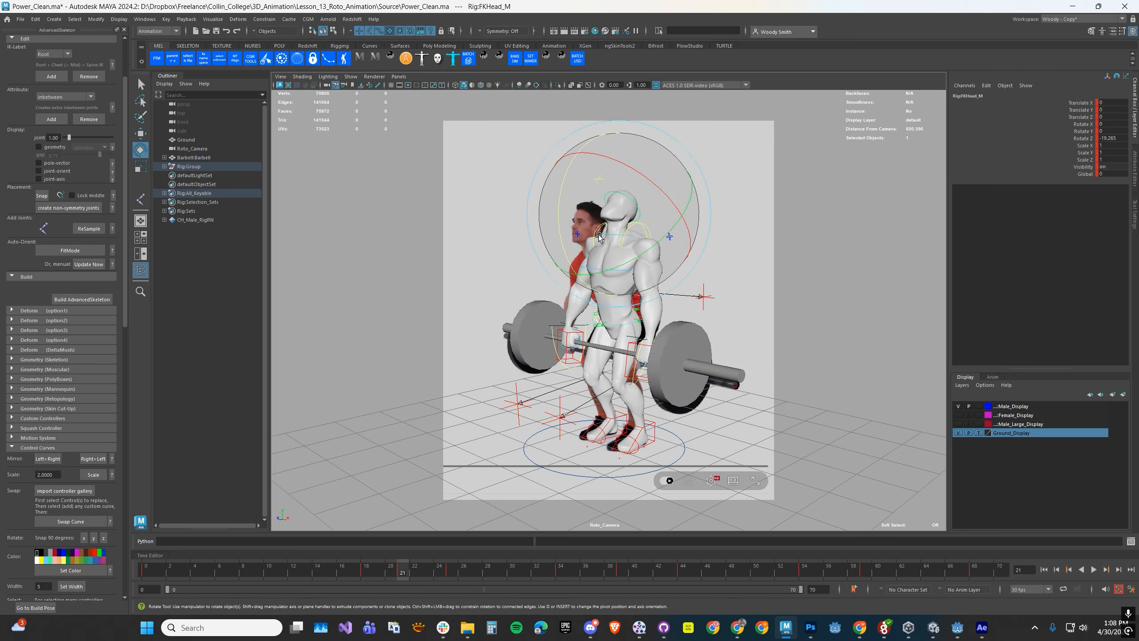
left_click_drag(558, 233, 568, 275)
key("s")
left_click_drag(338, 579, 451, 575)
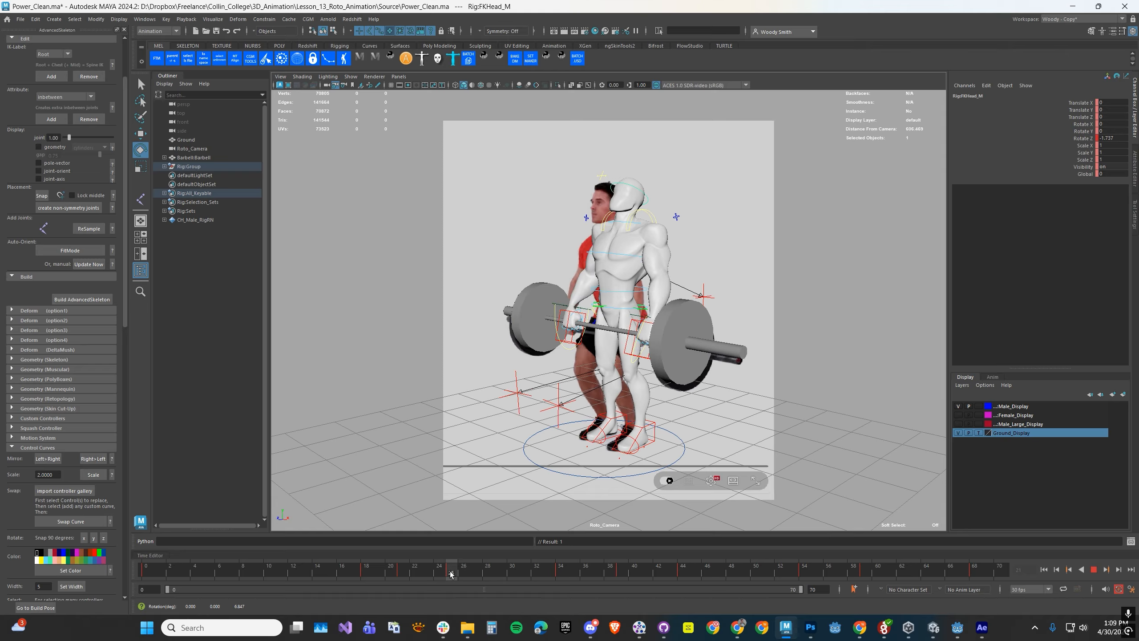
- At frame 34, move the right and left arm pole-vector controls up to about bar height and key them
key("e")
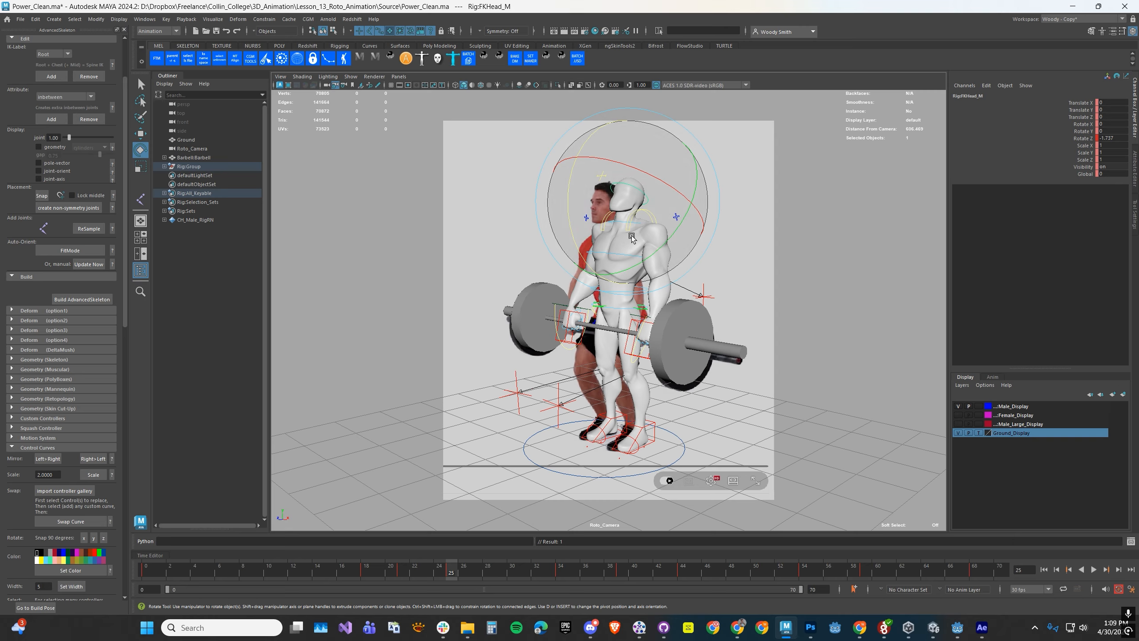
left_click_drag(451, 575, 561, 576)
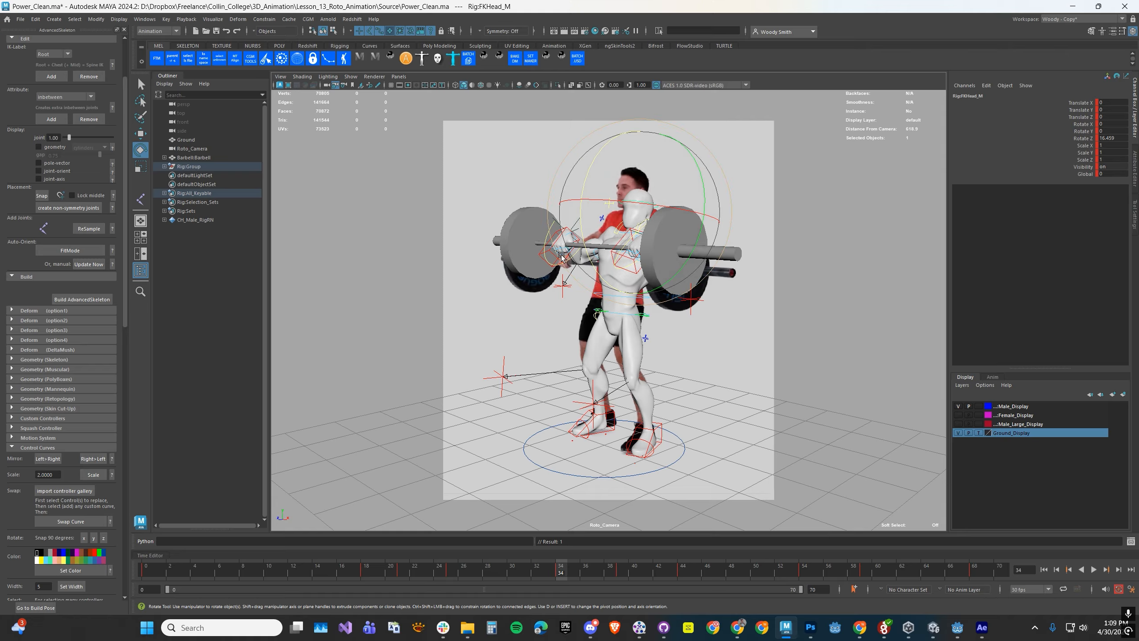
left_click(562, 286)
key("w")
left_click_drag(564, 285, 573, 251)
key("s")
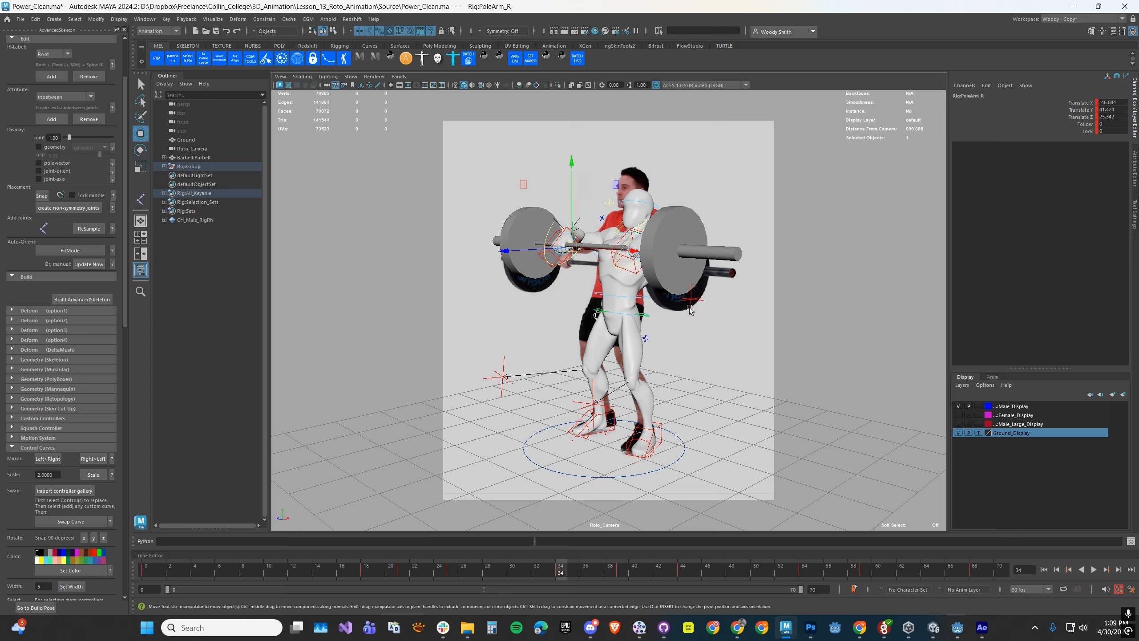
left_click(691, 301)
left_click_drag(690, 300, 729, 250)
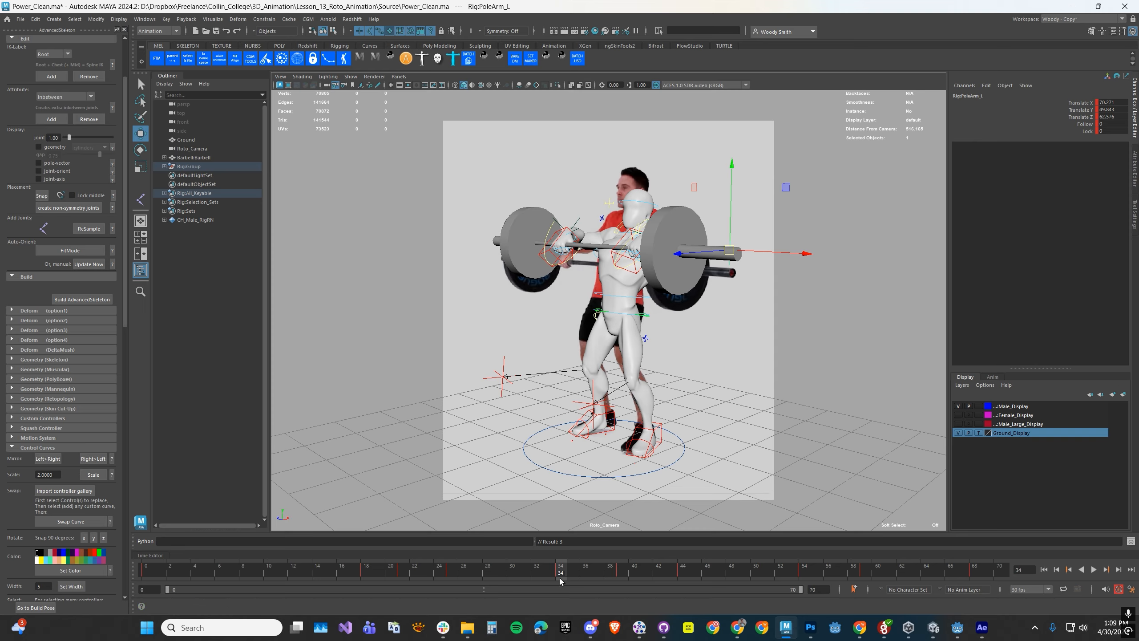
- Scrub and play the motion around frames 31 to 39 to check how the elbows move under the bar
left_click_drag(469, 573, 584, 572)
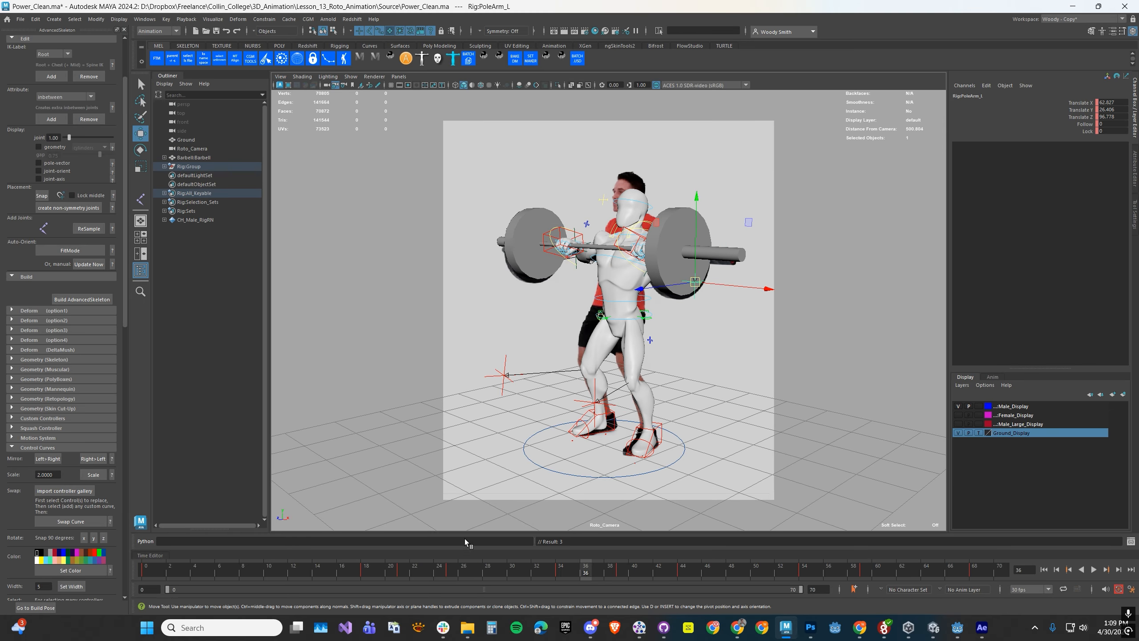
key("alt+v")
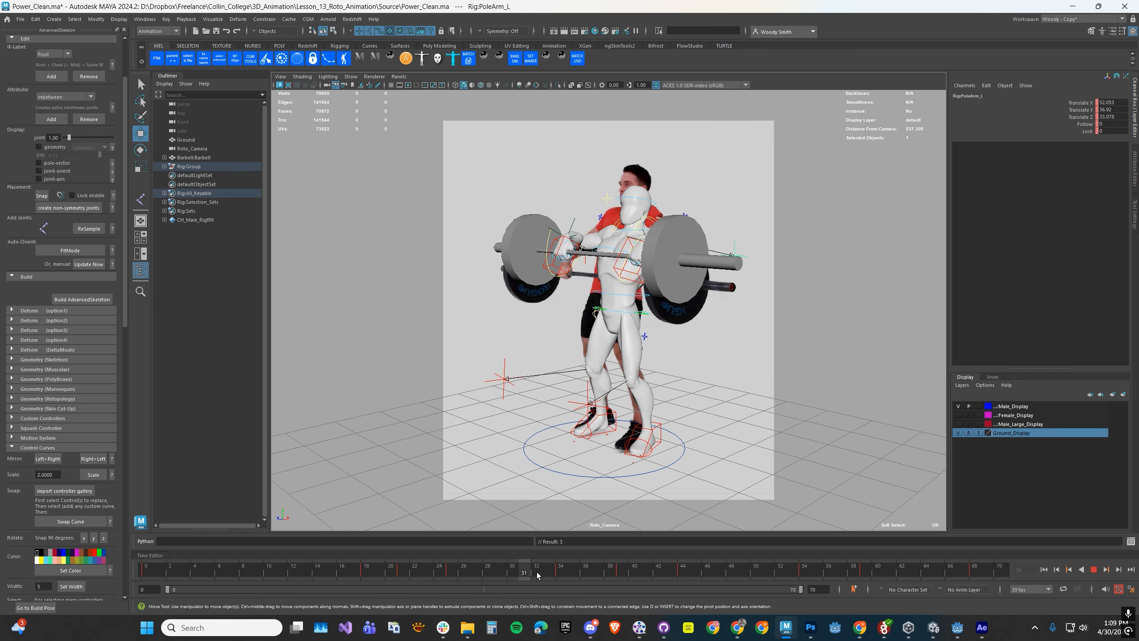
key("alt+v")
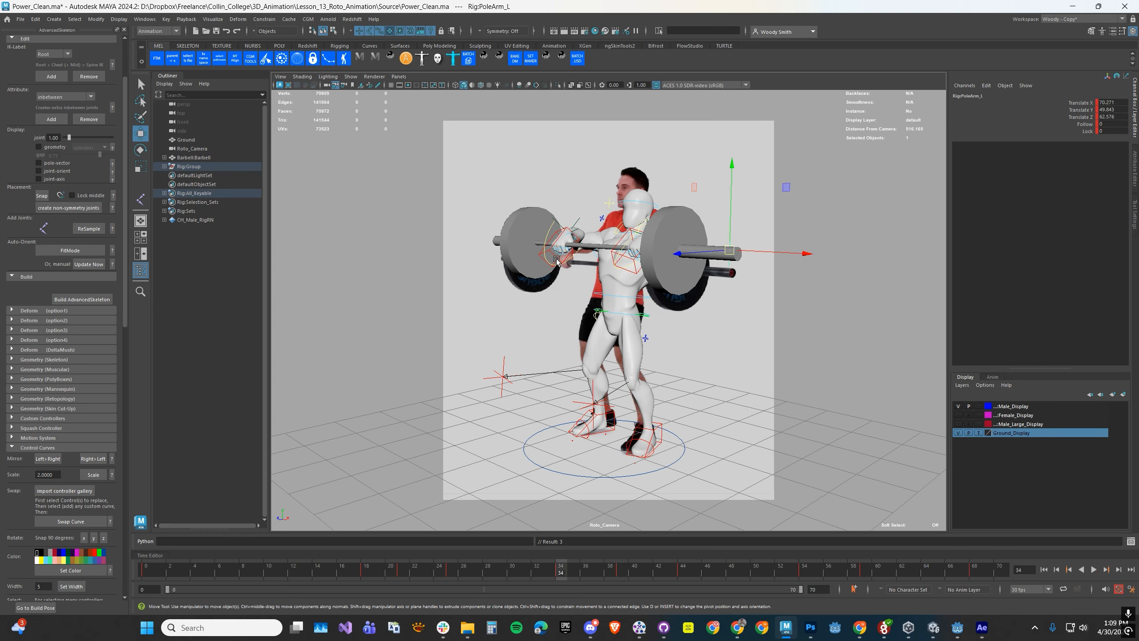
key("alt+v")
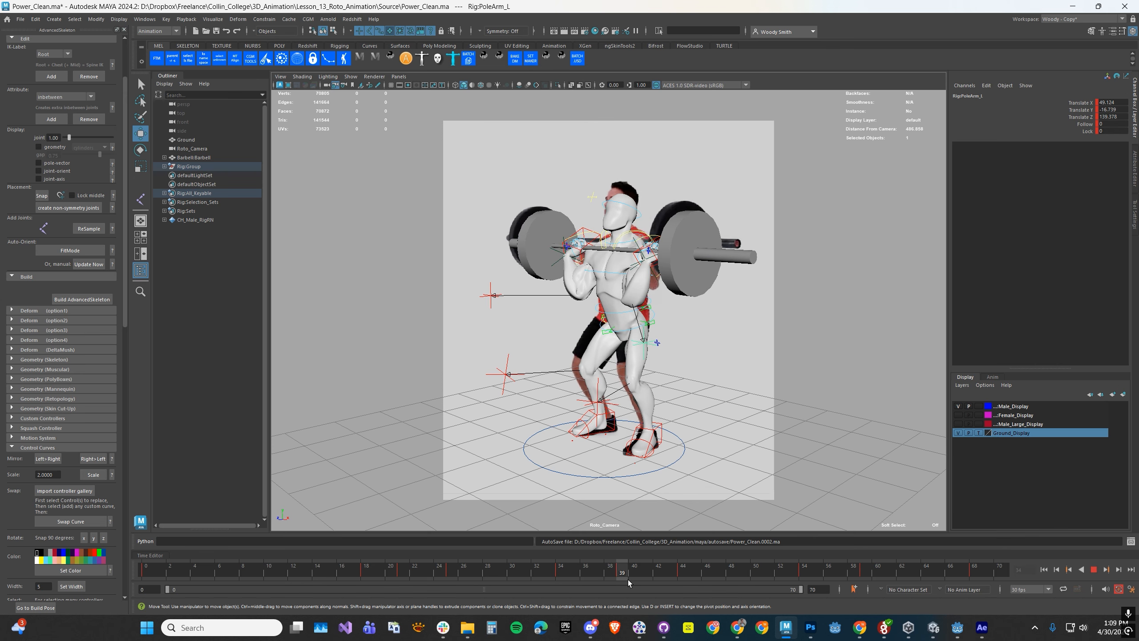
left_click(621, 583)
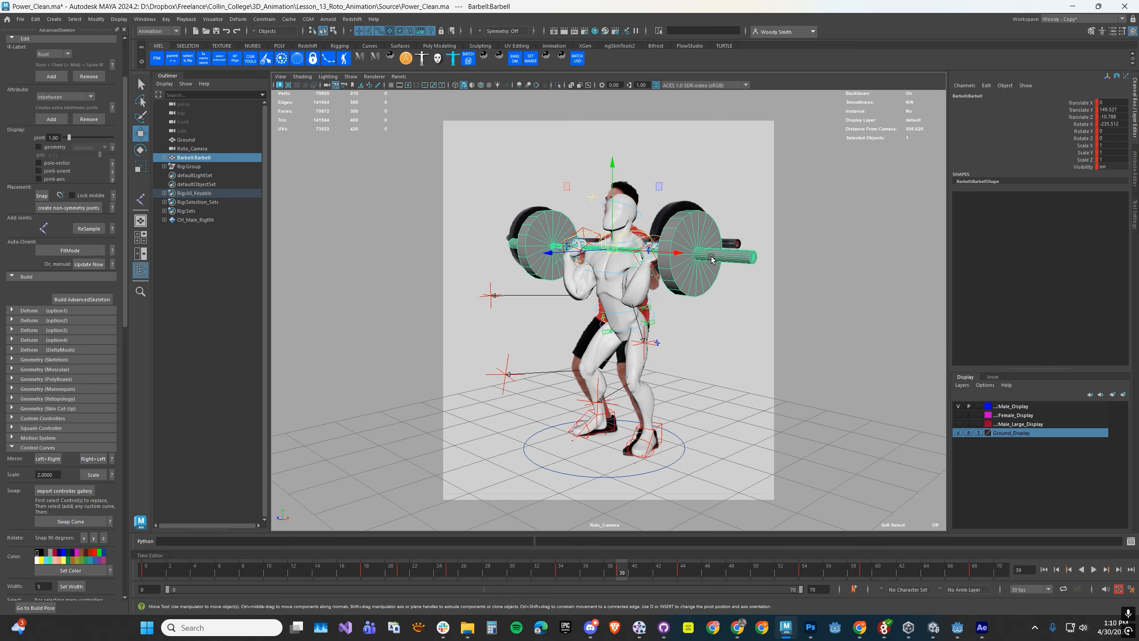
- Try raising the barbell at frame 18 along Y, and undo the move
key("e")
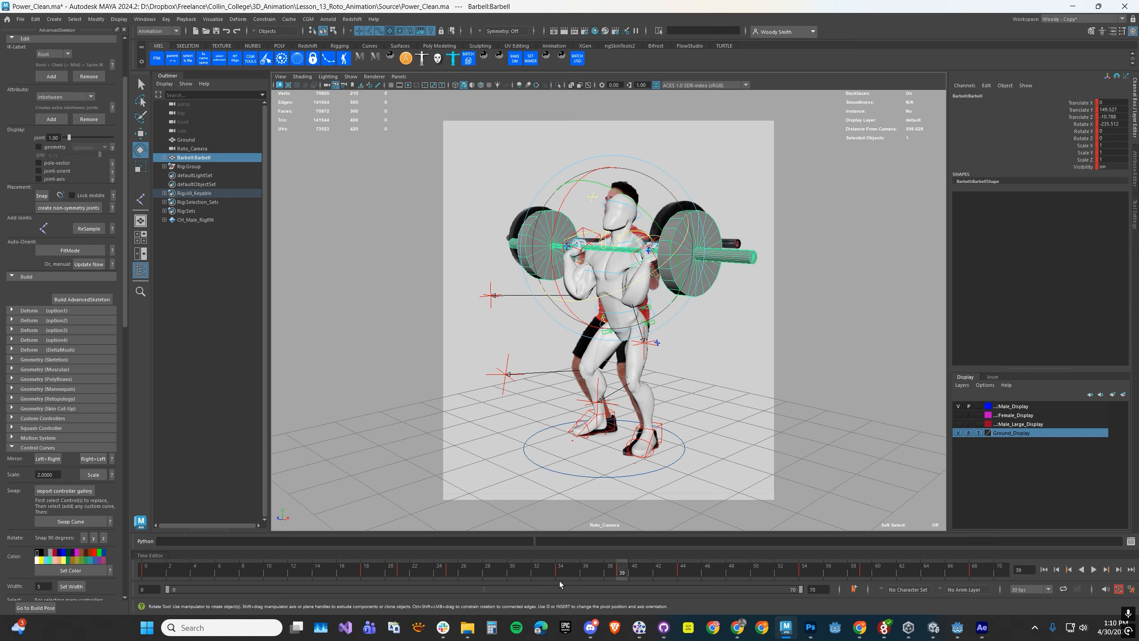
left_click_drag(559, 581, 364, 576)
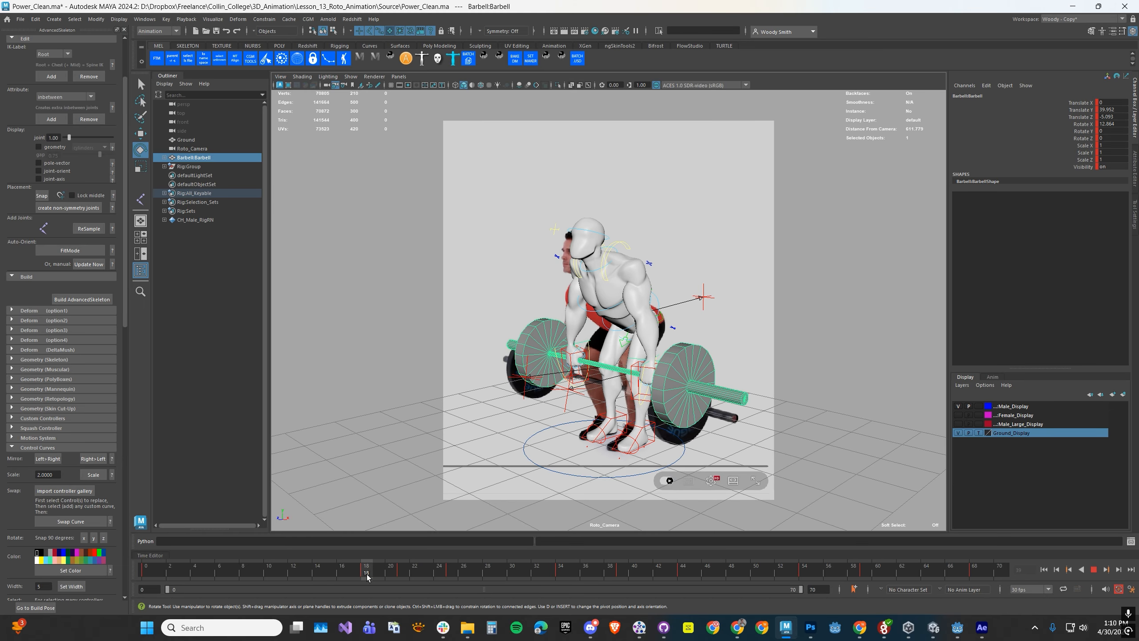
key("w")
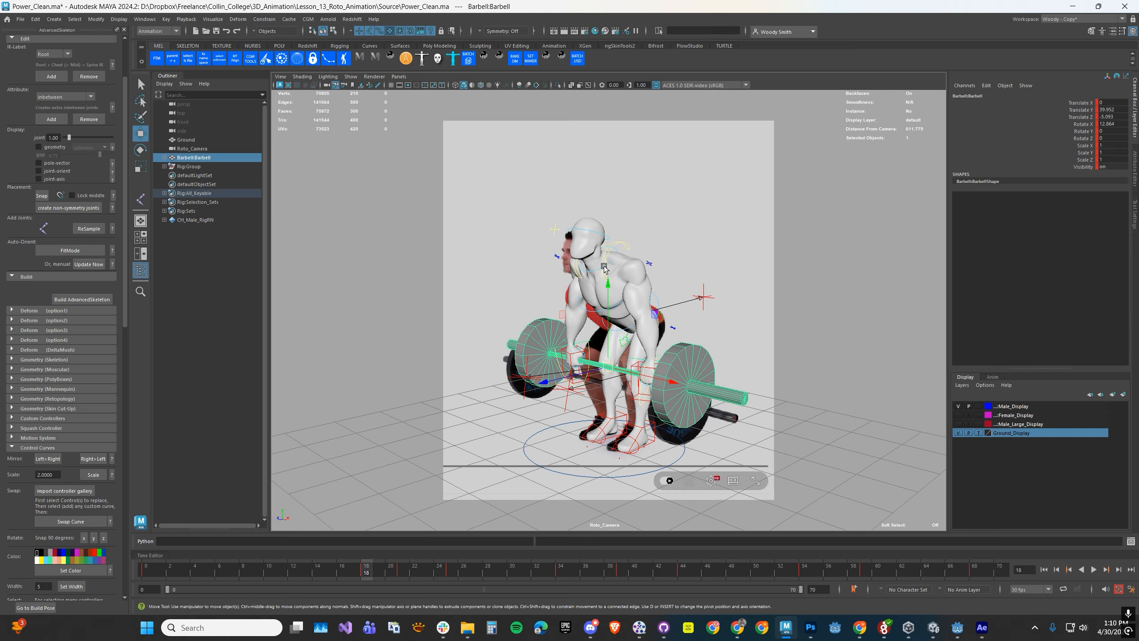
left_click_drag(604, 269, 604, 242)
key("super")
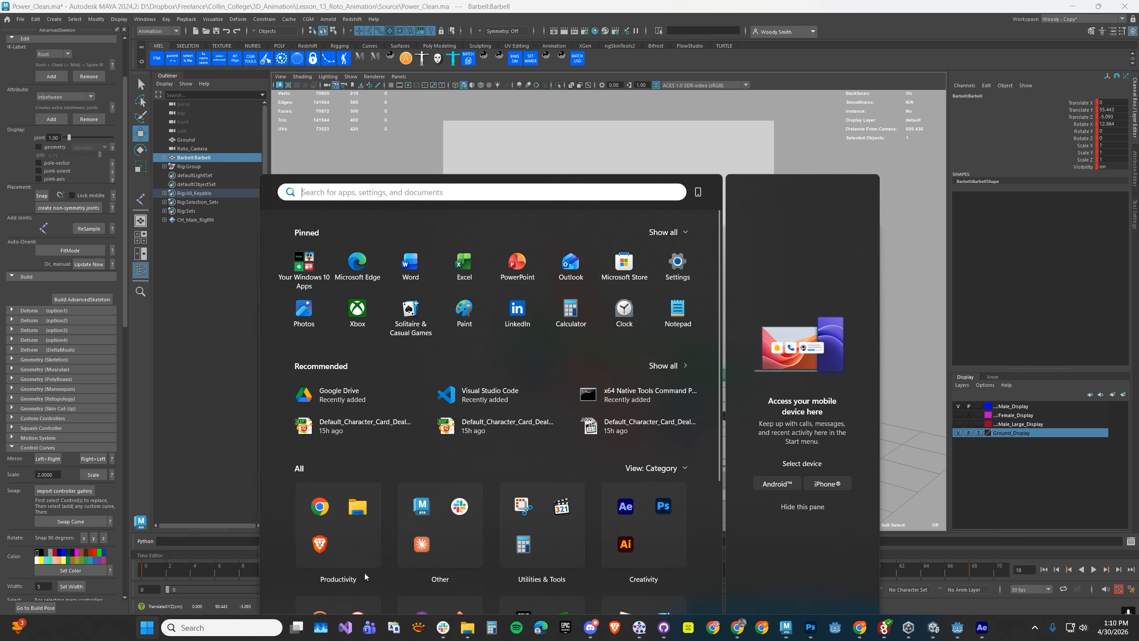
key("Escape")
mouse_move(402, 578)
left_mouse_down()
mouse_move(553, 571)
mouse_move(402, 575)
left_mouse_up()
key("ctrl+z")
key("ctrl+z")
key("ctrl+z")
- Rotate the barbell slightly at frame 34 and scrub through to frame 39 to check the grip
left_click_drag(399, 568, 556, 566)
key("e")
left_click_drag(551, 293, 544, 288)
left_click_drag(429, 561, 632, 569)
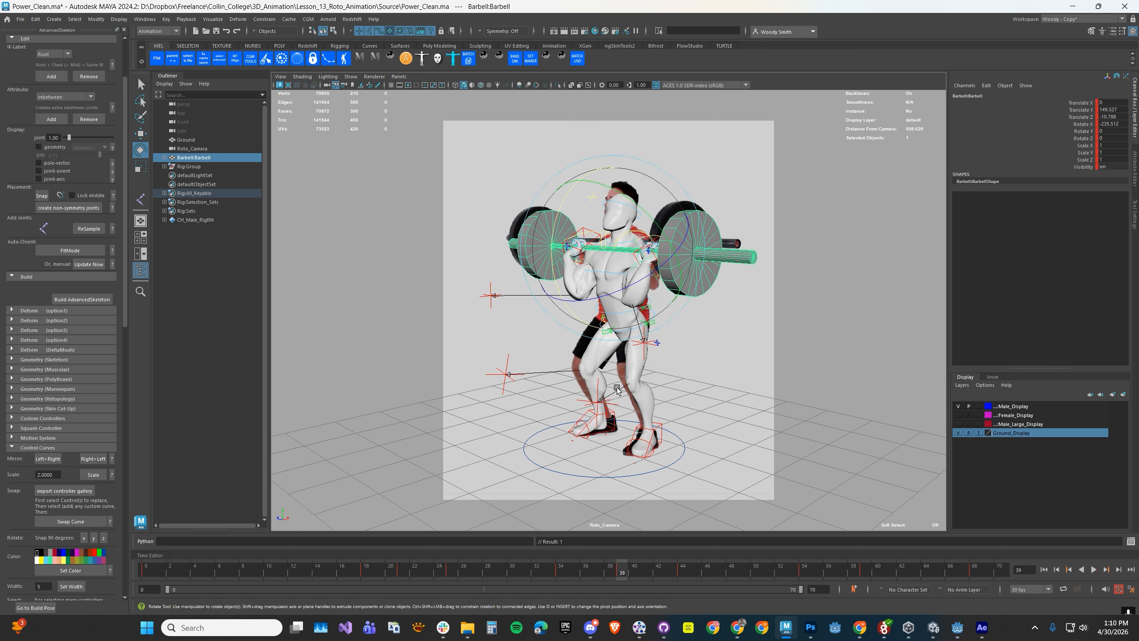
left_click_drag(560, 569, 621, 569)
- At frame 39, push the right arm pole-vector control out along its Z axis to 143.681
left_click(484, 297)
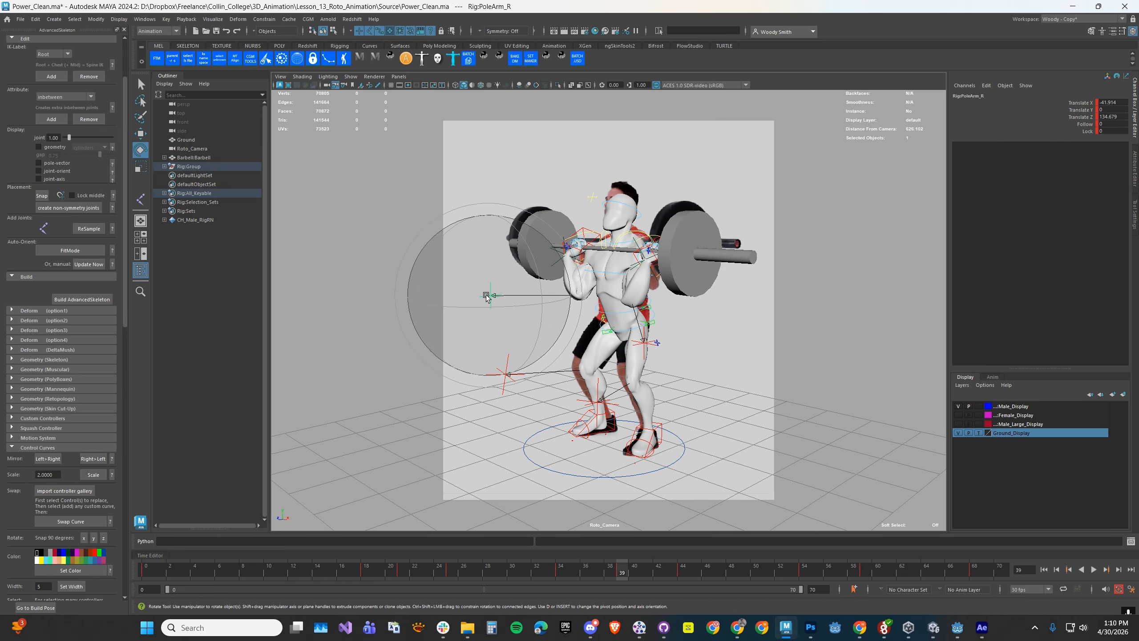
key("w")
left_click_drag(489, 296, 663, 266)
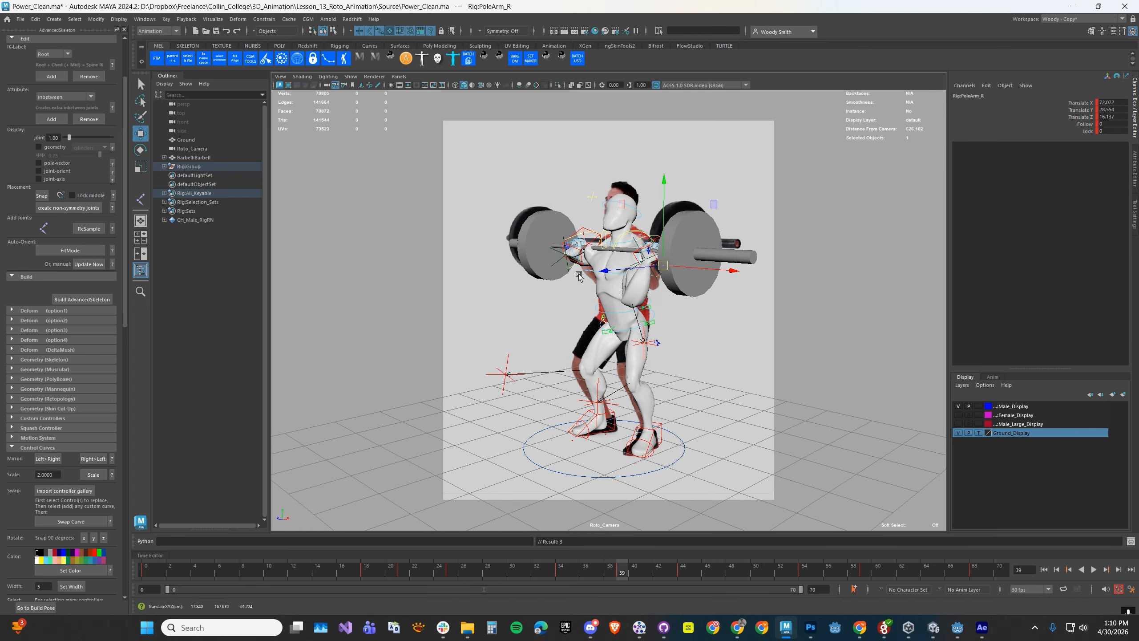
key("ctrl+z")
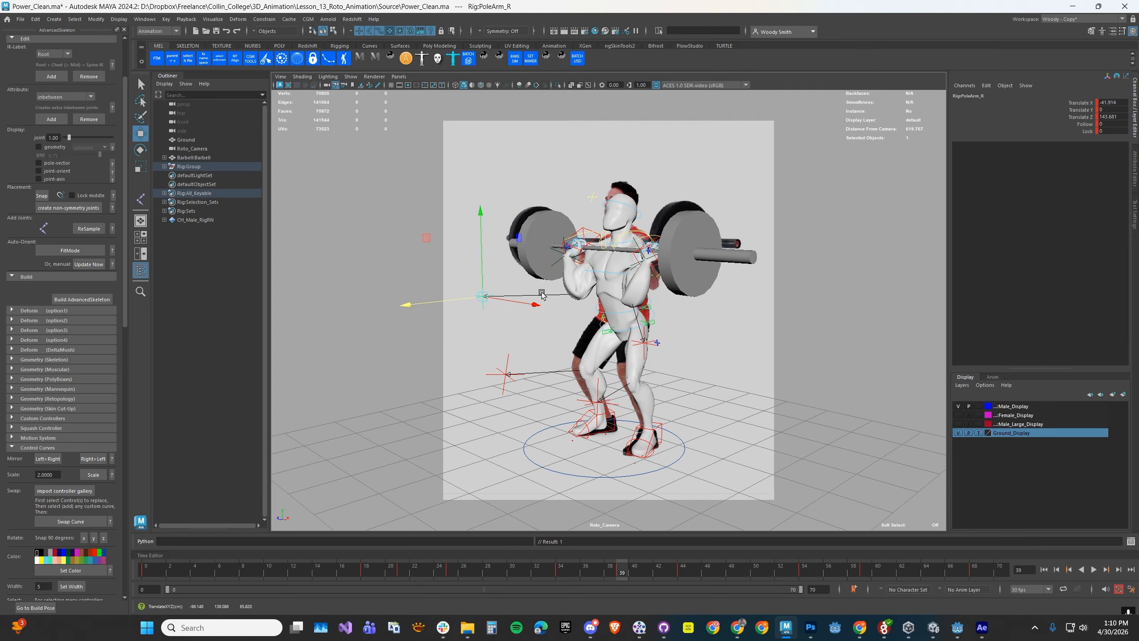
- Examine the rig's arms, elbows and grip from several angles in the perspective view at frames 39 and 44
key("space")
key("space")
left_click_drag(292, 207, 481, 238, "alt")
right_click_drag(482, 237, 416, 239, "alt")
left_click_drag(576, 303, 514, 301, "alt")
left_click_drag(534, 242, 573, 213, "alt")
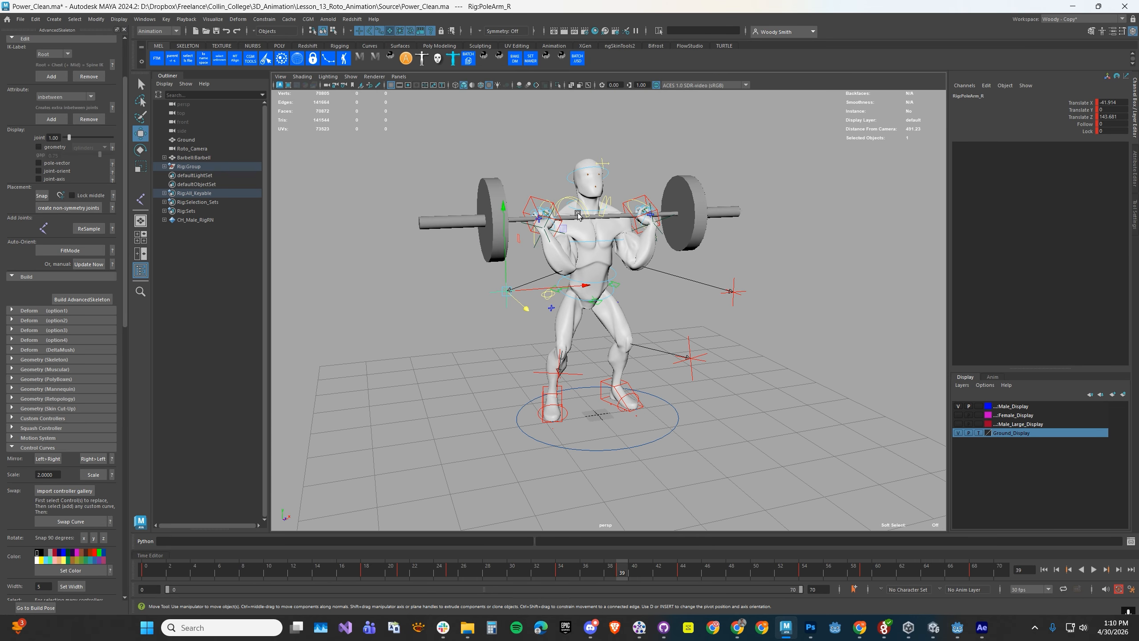
left_click_drag(554, 337, 539, 333, "alt")
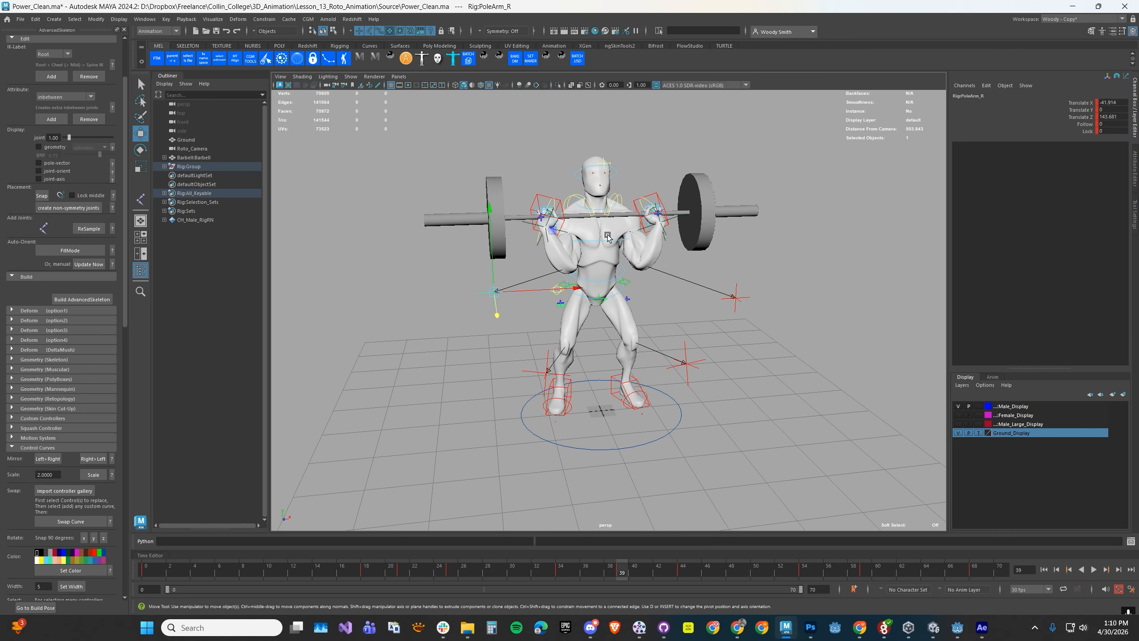
left_click_drag(597, 251, 608, 223, "alt")
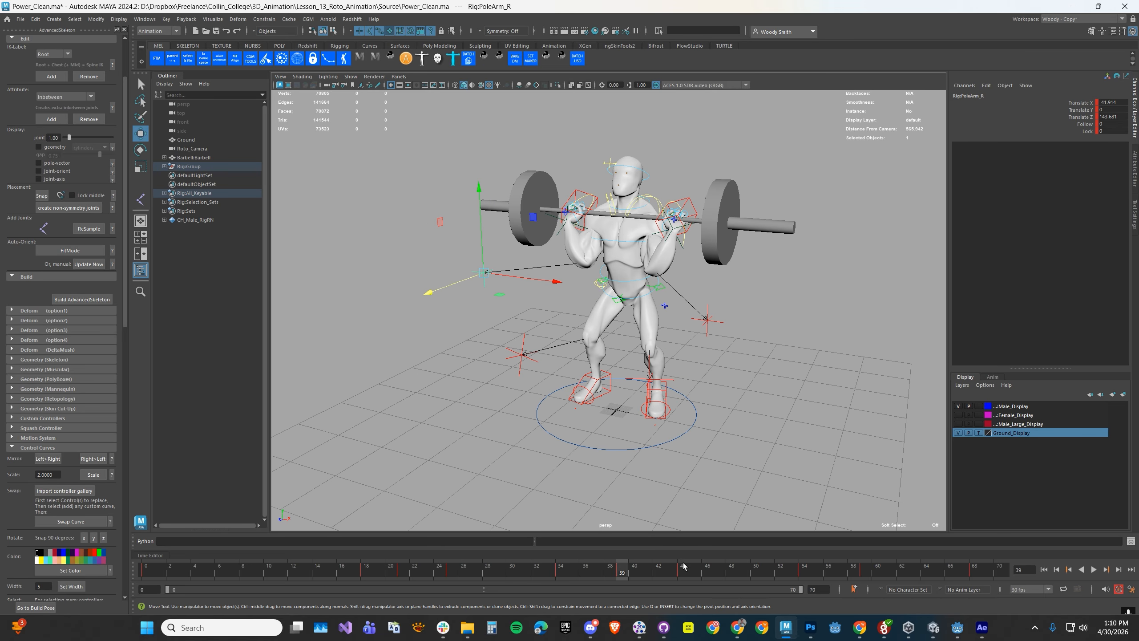
left_click_drag(631, 575, 683, 573)
mouse_move(691, 433)
left_mouse_down("alt")
mouse_move(664, 423)
mouse_move(672, 420)
left_mouse_up("alt")
left_click_drag(571, 283, 566, 317)
left_click_drag(627, 289, 636, 225, "alt")
- Try rotating the barbell about its X axis at frame 44 to adjust the hands' grip
left_click(741, 229)
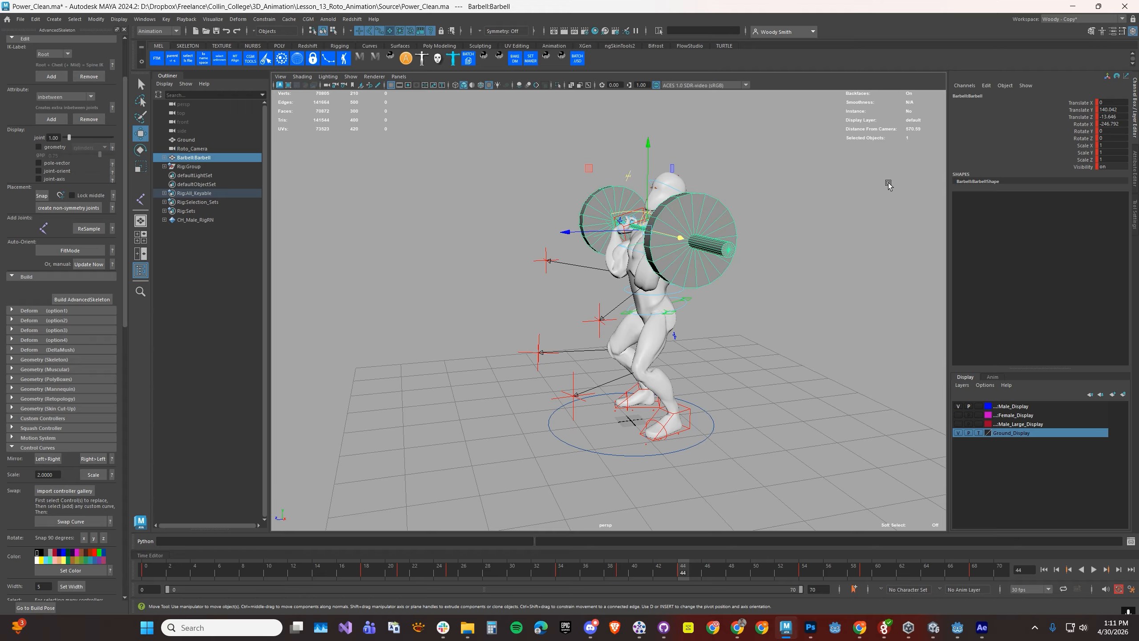
left_click_drag(644, 233, 663, 228, "alt")
key("e")
left_click_drag(586, 290, 585, 278)
key("ctrl+z")
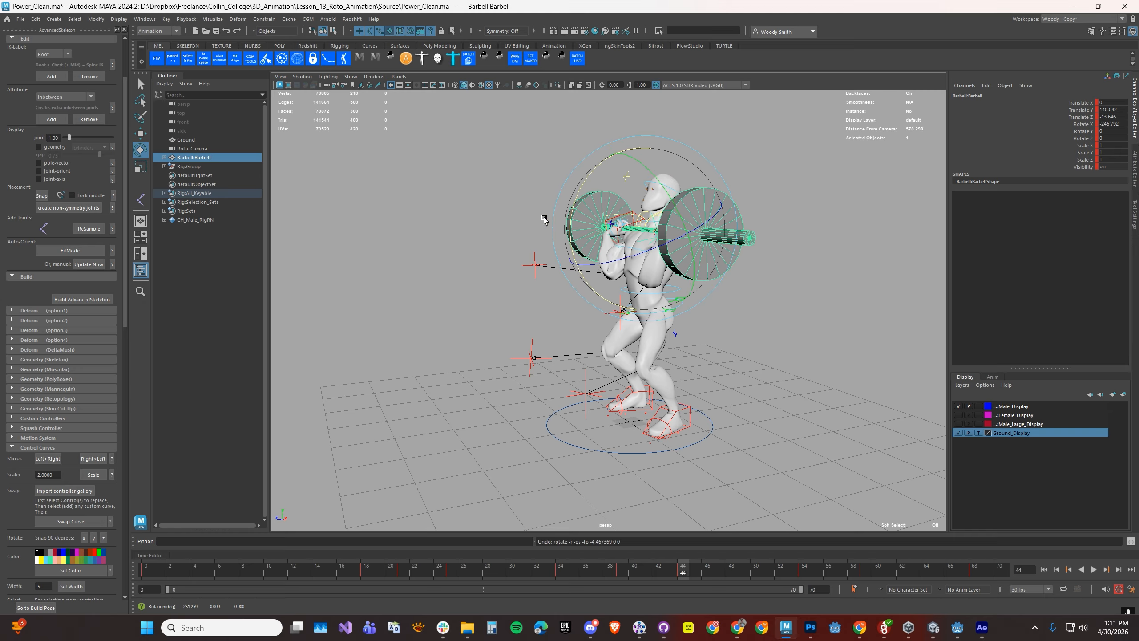
left_click_drag(555, 305, 592, 241, "alt")
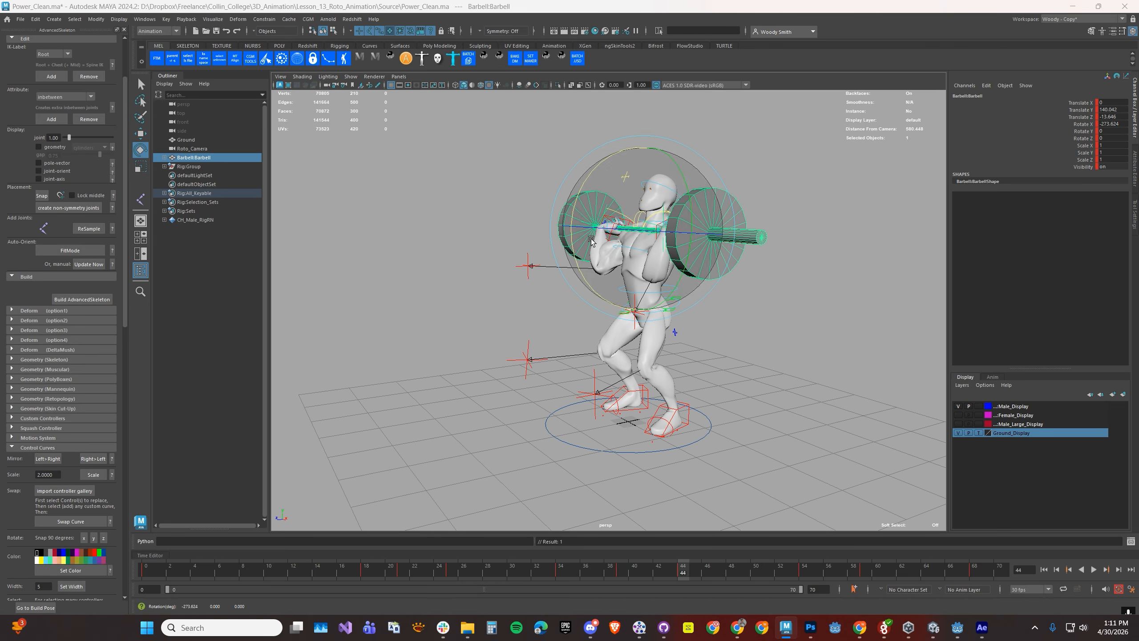
key("super+x")
left_click(593, 79)
key("ctrl+z")
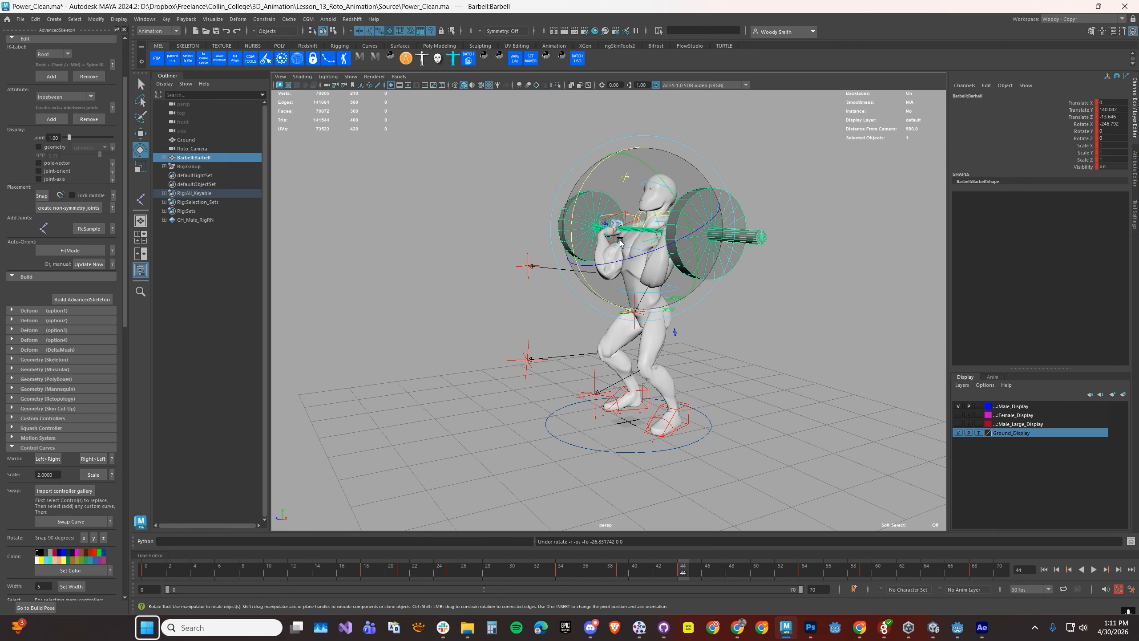
- Select the RootX_M control and scrub from frame 44 to 54, examining the catch and stand-up from the front
left_click_drag(628, 244, 655, 200, "alt")
scroll(665, 198, "up", 3)
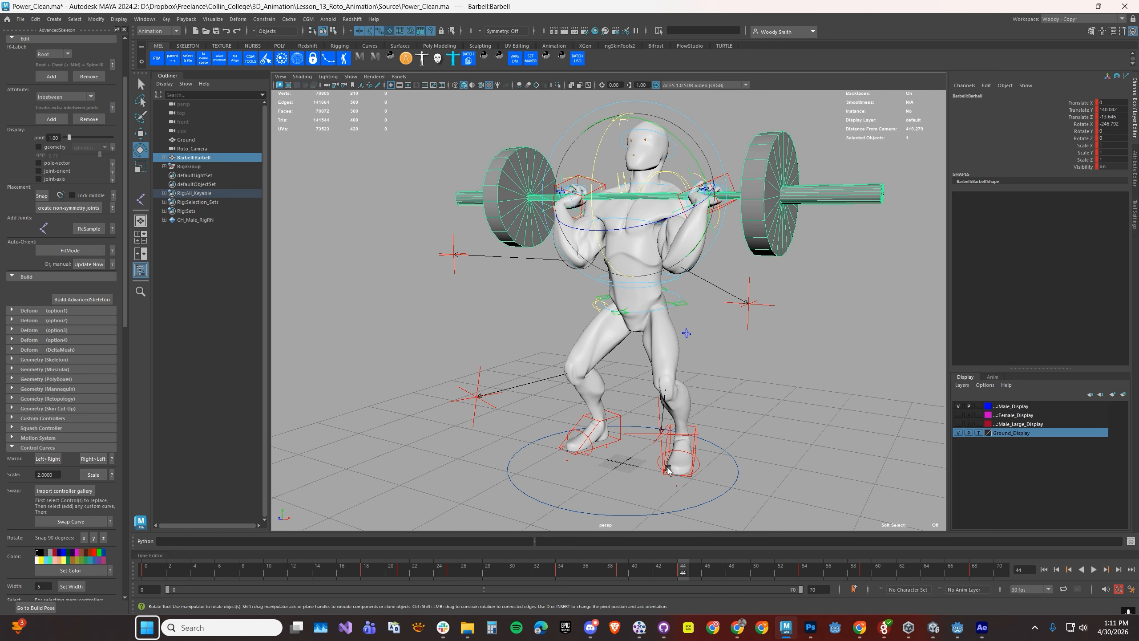
left_click_drag(573, 575, 682, 578)
left_click(673, 307)
left_click(672, 306)
left_click_drag(628, 417, 604, 390, "alt")
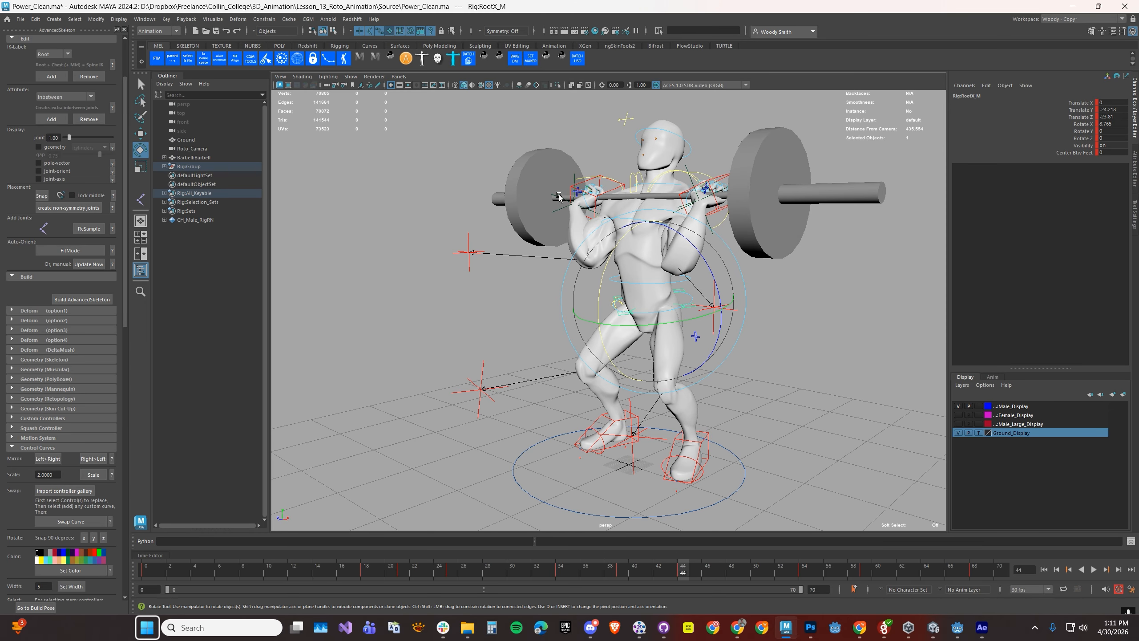
left_click_drag(671, 582, 805, 576)
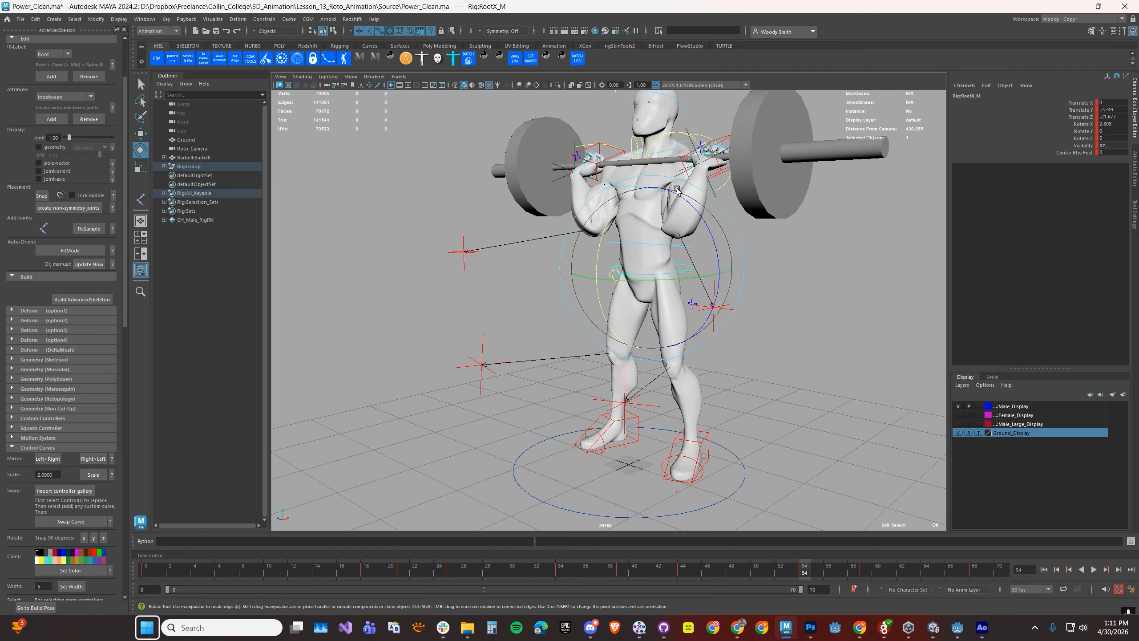
left_click_drag(656, 175, 660, 170, "alt")
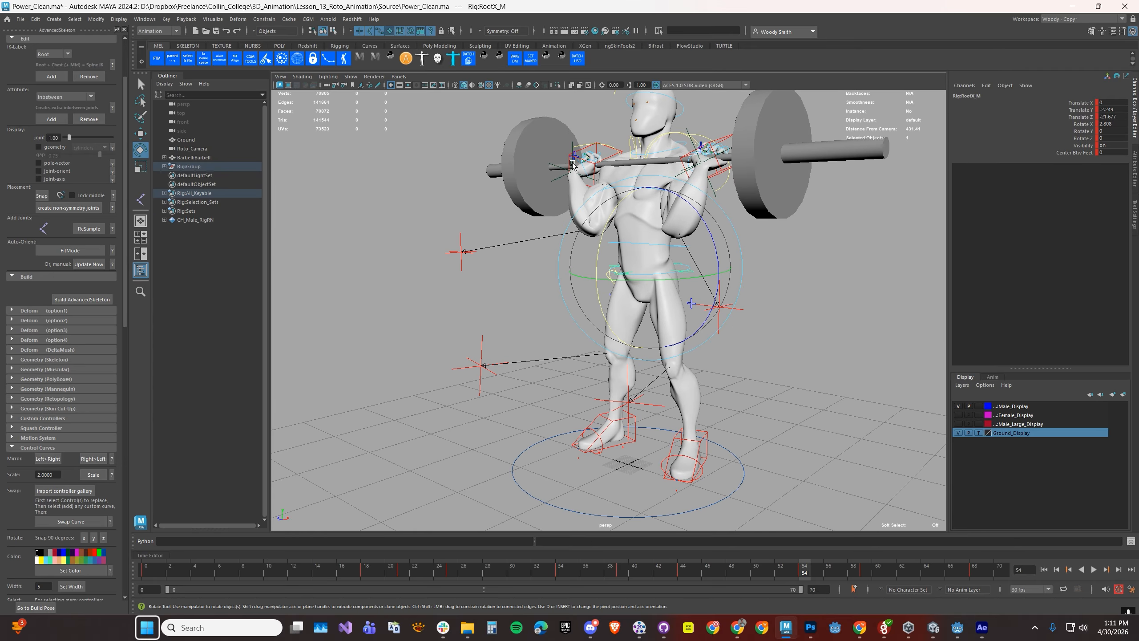
left_click_drag(684, 575, 804, 574)
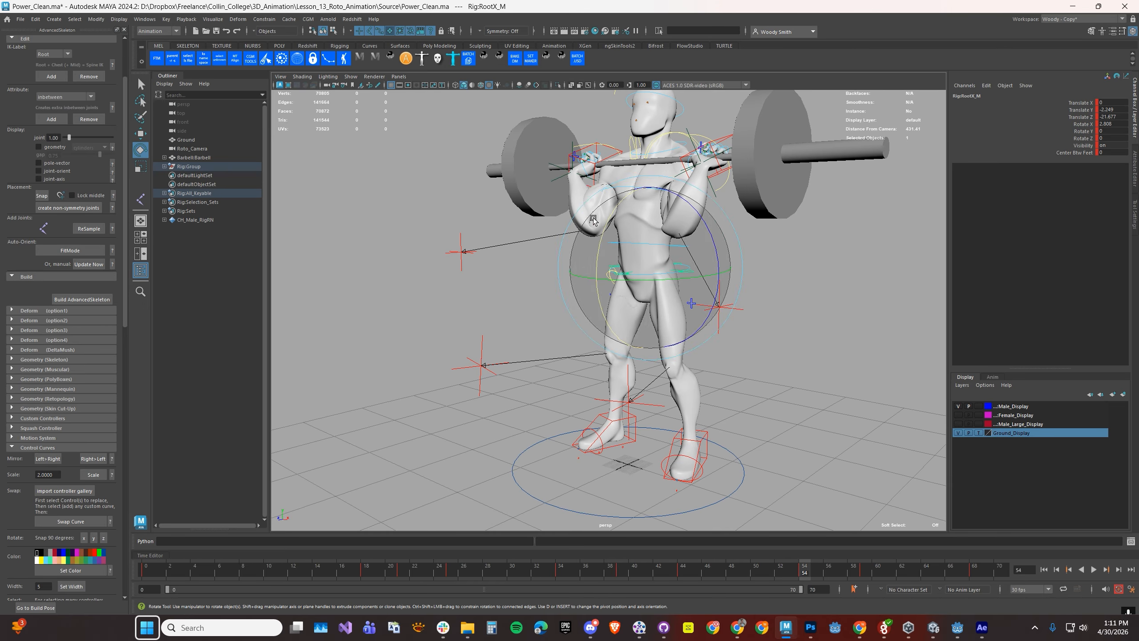
- Play the end of the lift from frame 54 to 68, examining the arms and feet from different angles
key("alt+v")
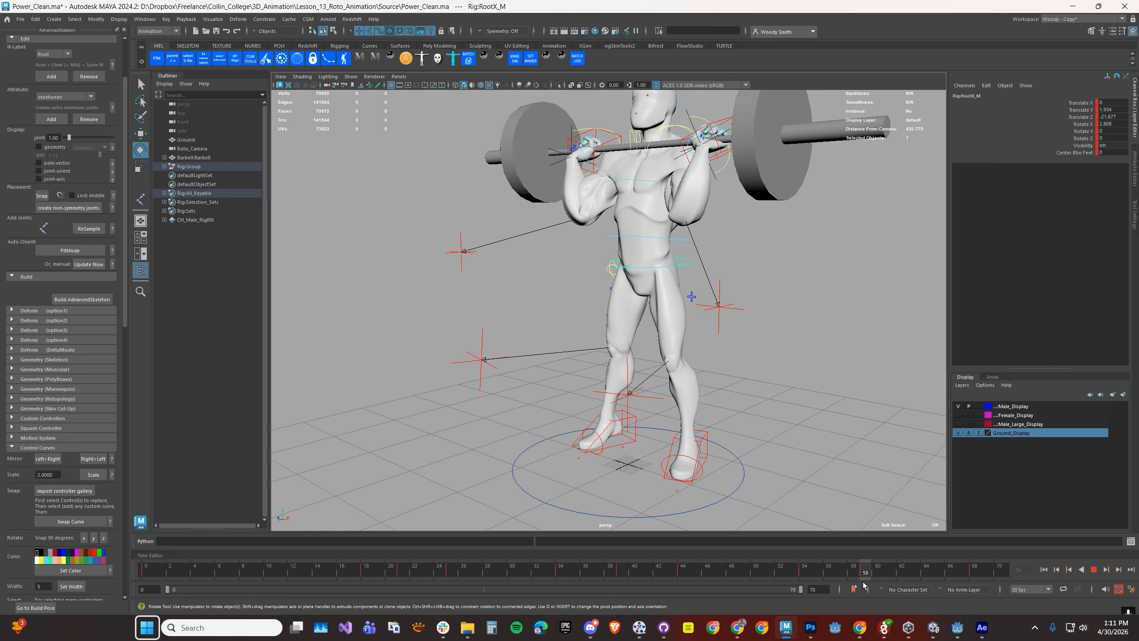
key("alt+v")
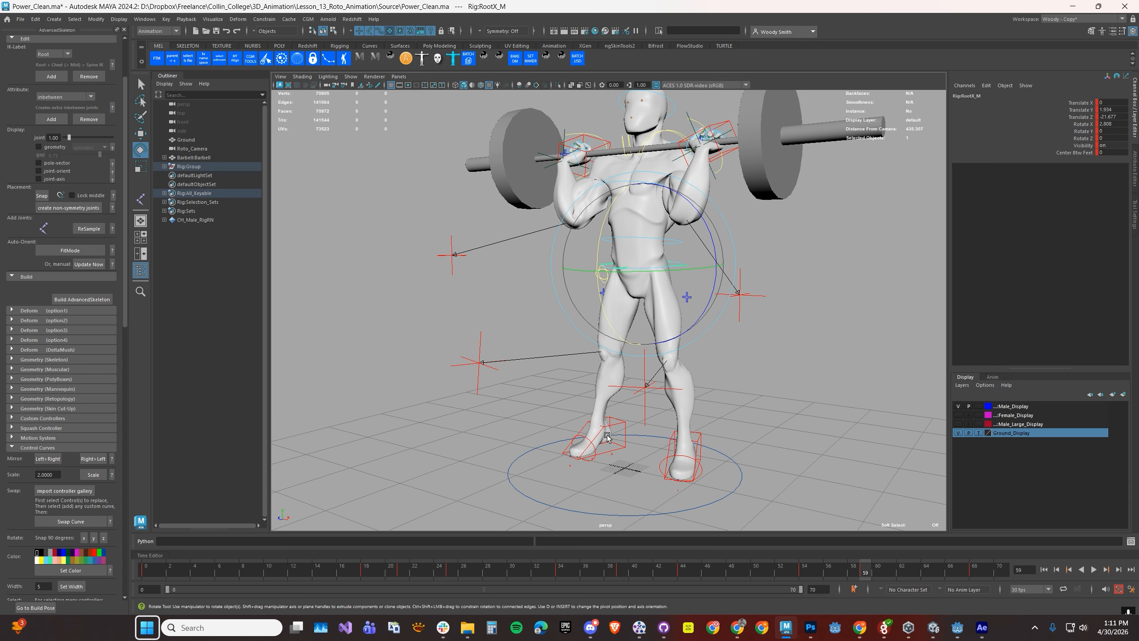
left_click_drag(633, 442, 644, 444, "alt")
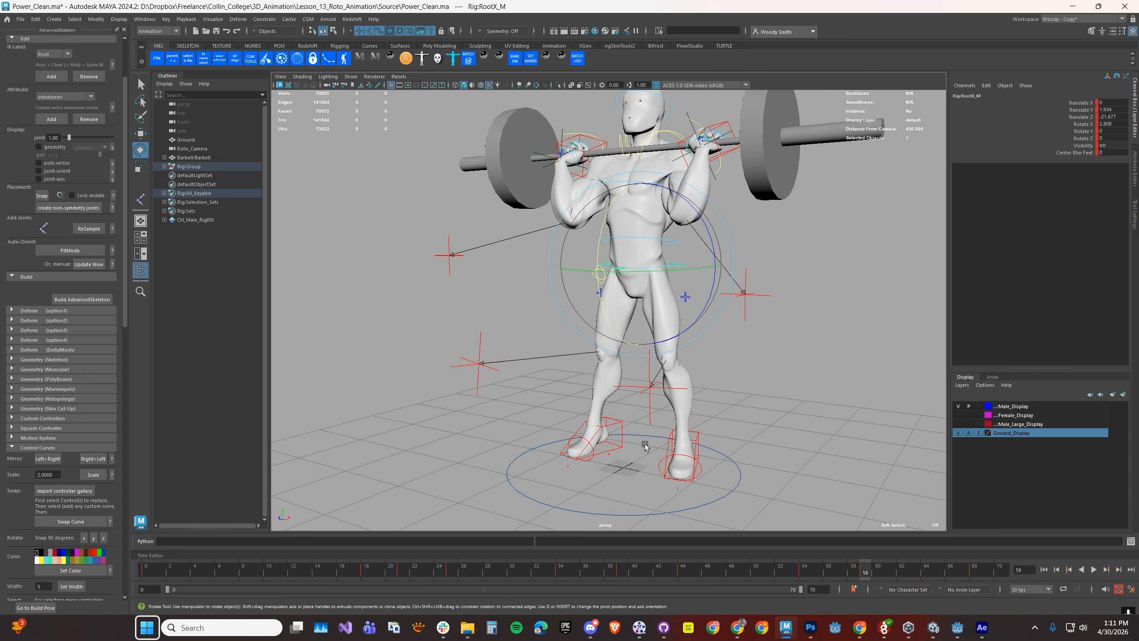
left_click_drag(629, 228, 621, 231, "alt")
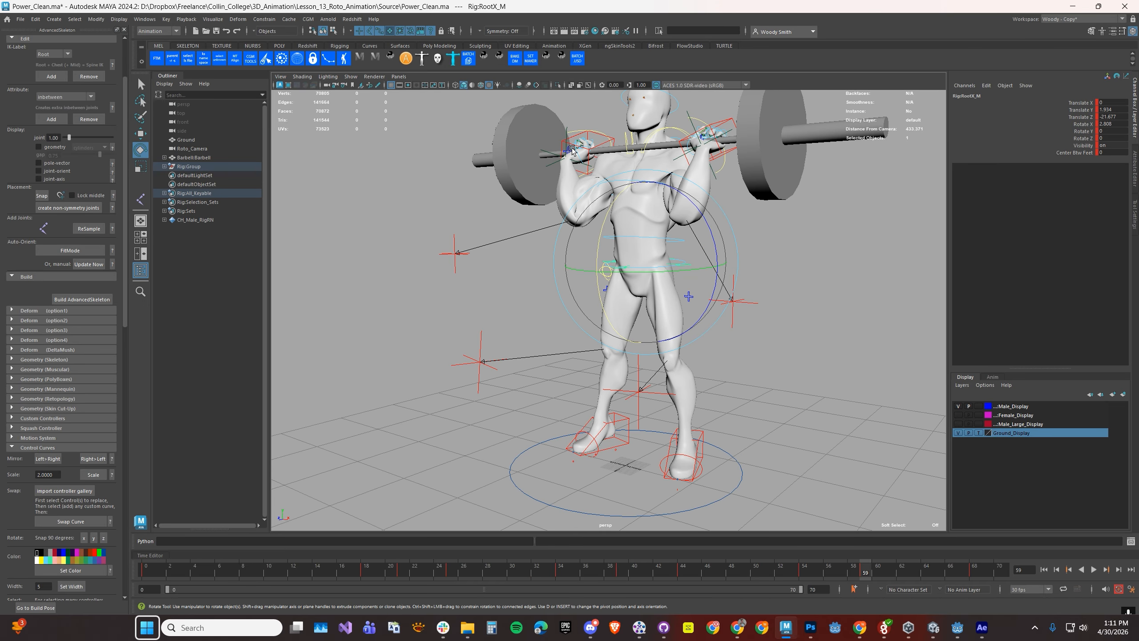
key("alt+v")
left_click_drag(872, 572, 866, 573)
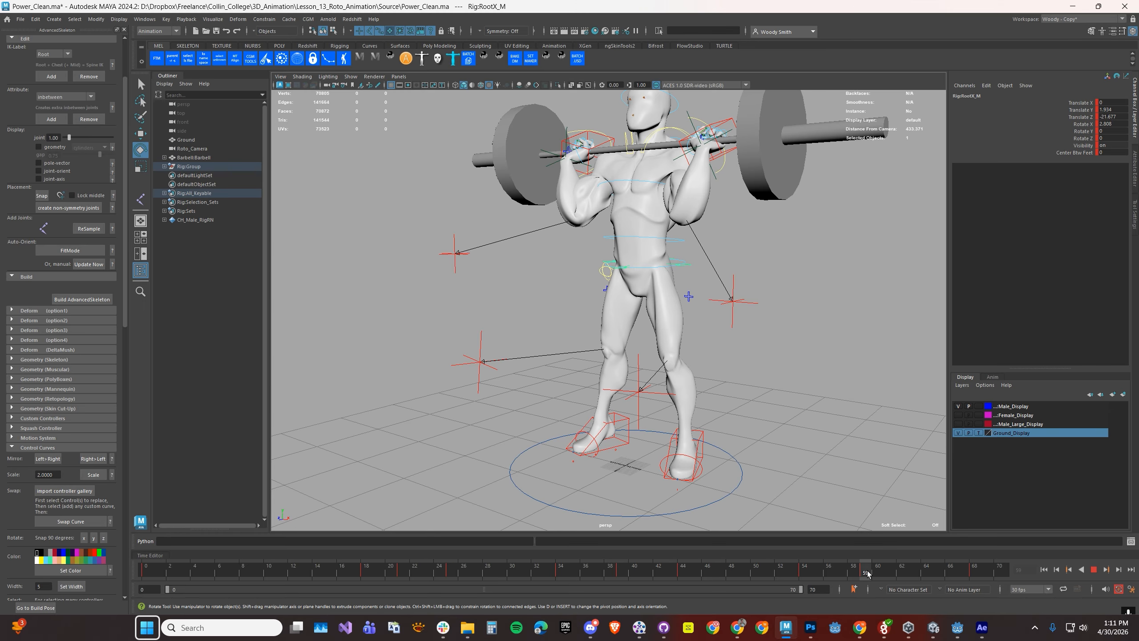
key("alt+v")
left_click_drag(772, 466, 741, 471, "alt")
right_click_drag(499, 269, 460, 325, "alt")
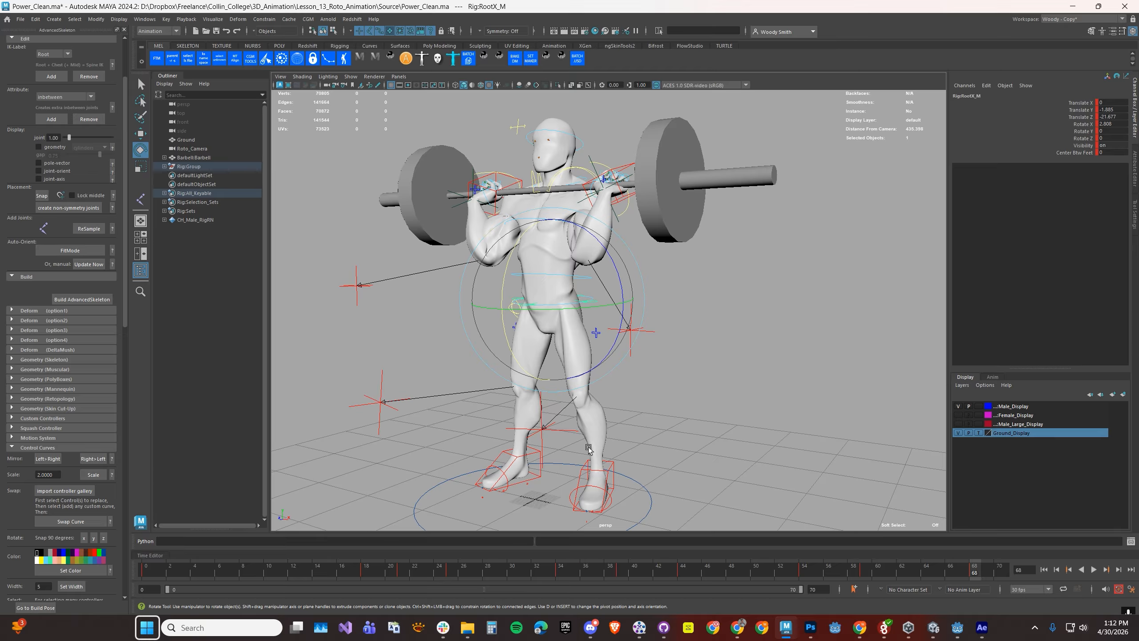
- Play the lift from frame 0 and examine the arm and leg poses at frames 21, 25, 34 and 39
left_click_drag(597, 457, 583, 458, "alt")
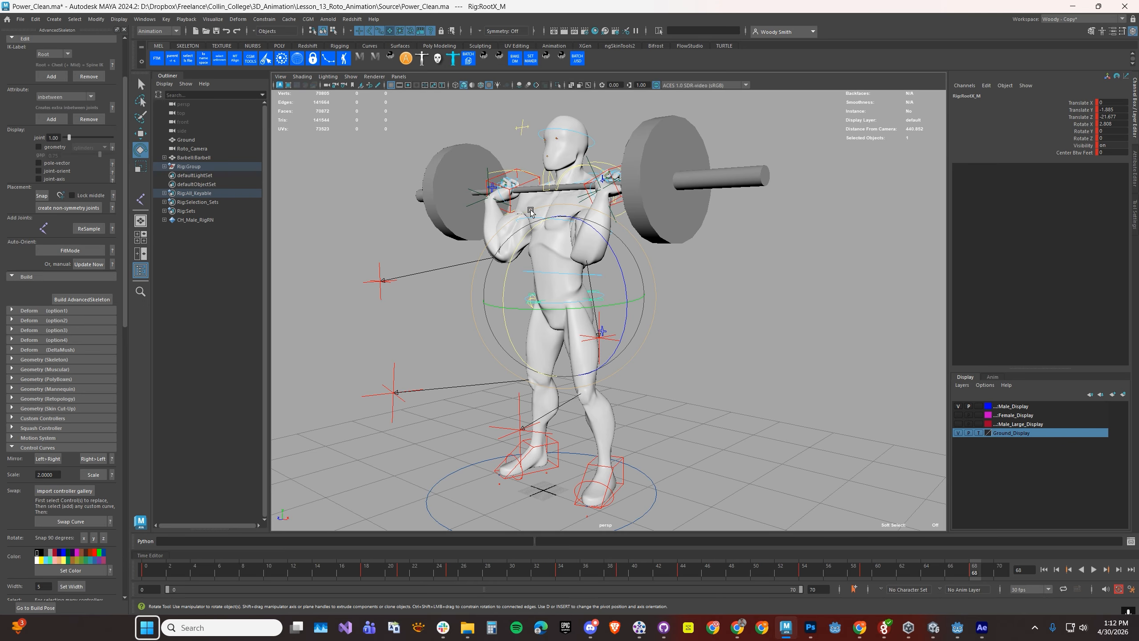
mouse_move(563, 198)
left_mouse_down("alt")
mouse_move(498, 200)
mouse_move(563, 200)
left_mouse_up("alt")
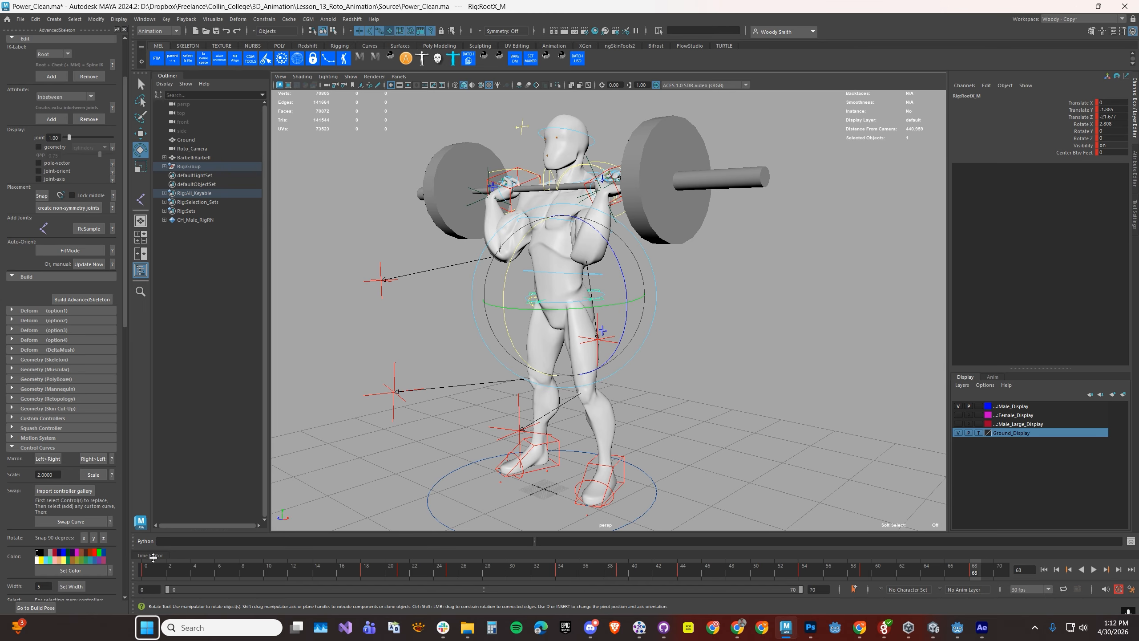
left_click(142, 569)
key("alt+v")
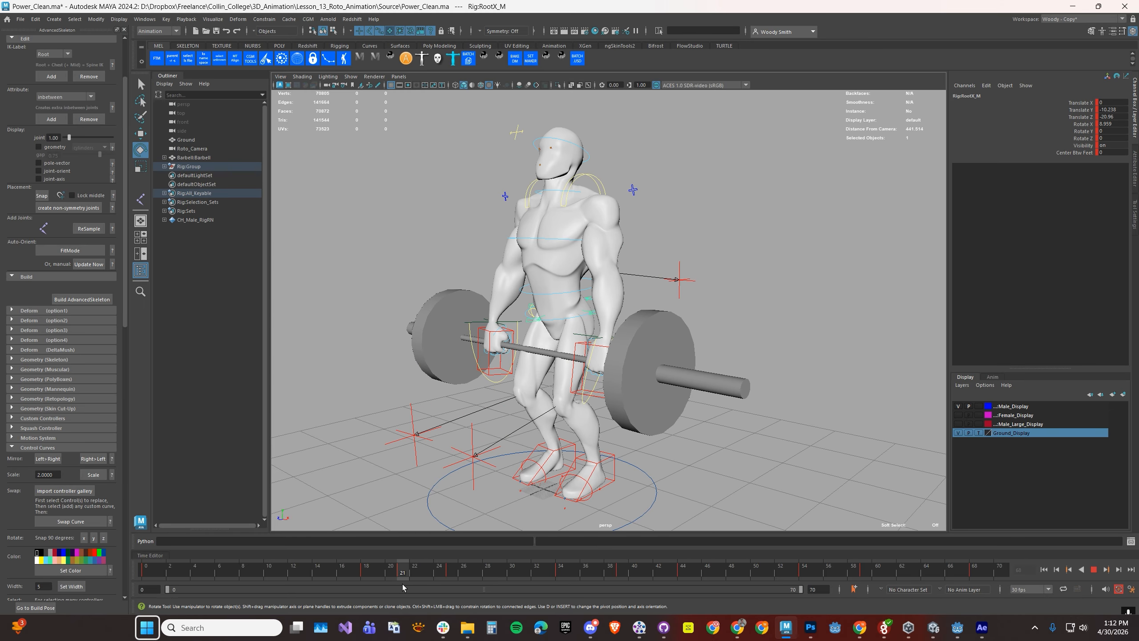
key("alt+v")
left_click_drag(404, 577, 451, 578)
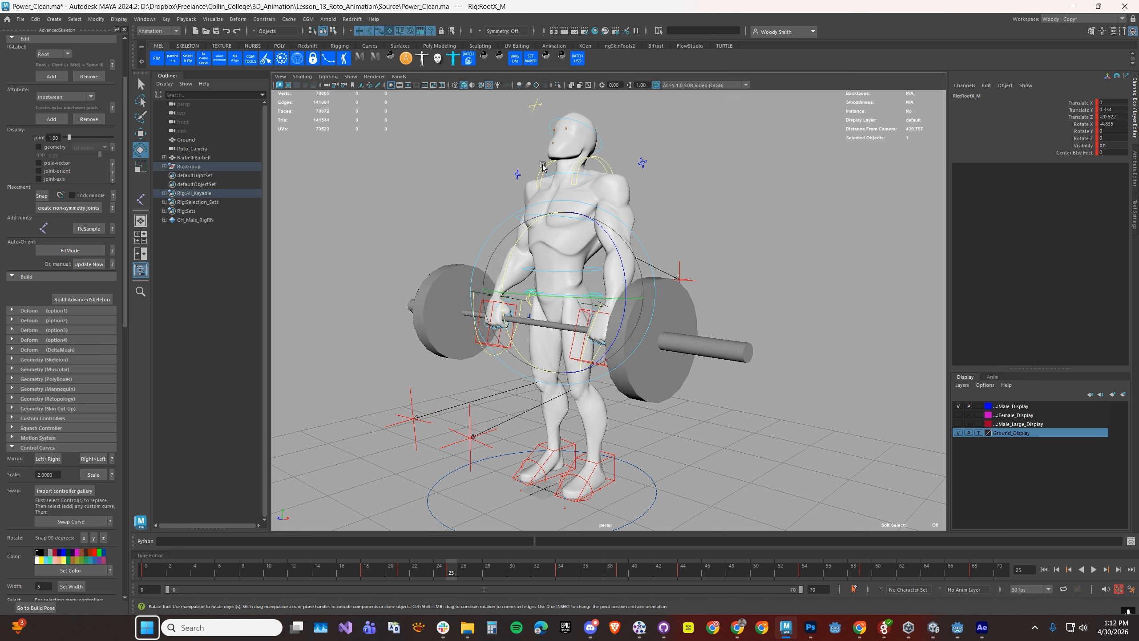
left_click_drag(453, 577, 561, 577)
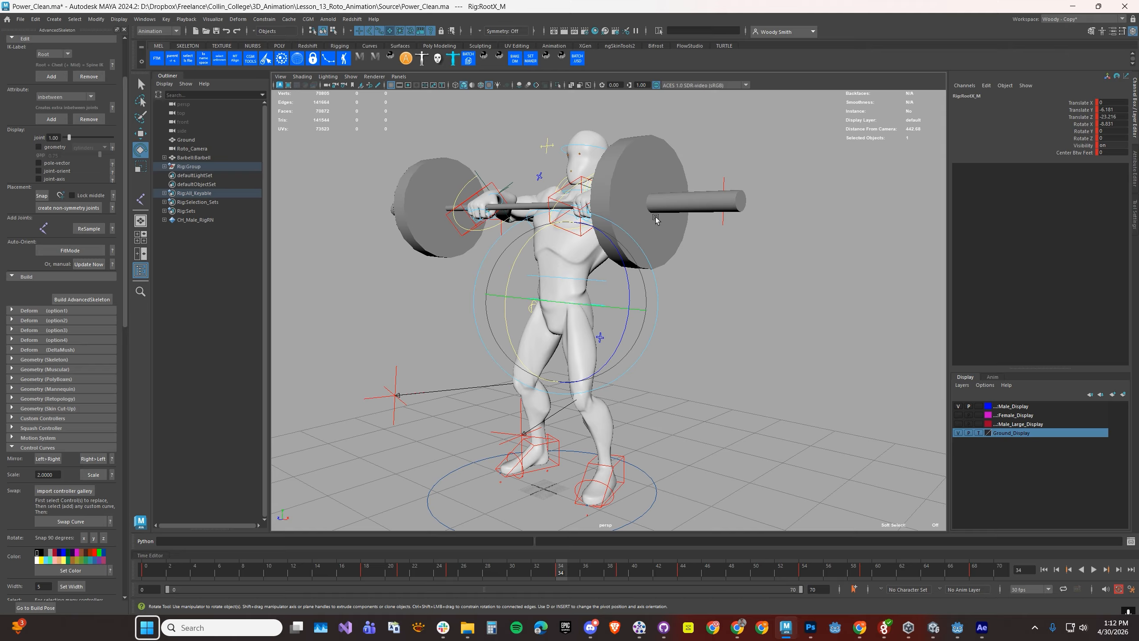
left_click(453, 576)
left_click(401, 574)
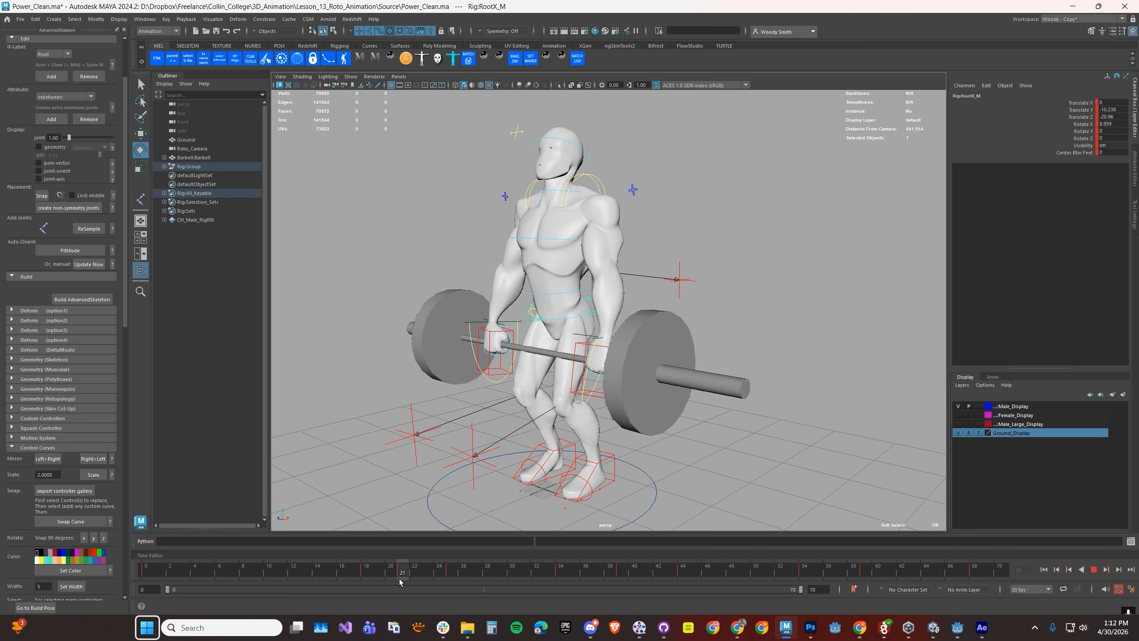
key("alt+v")
left_click(622, 586)
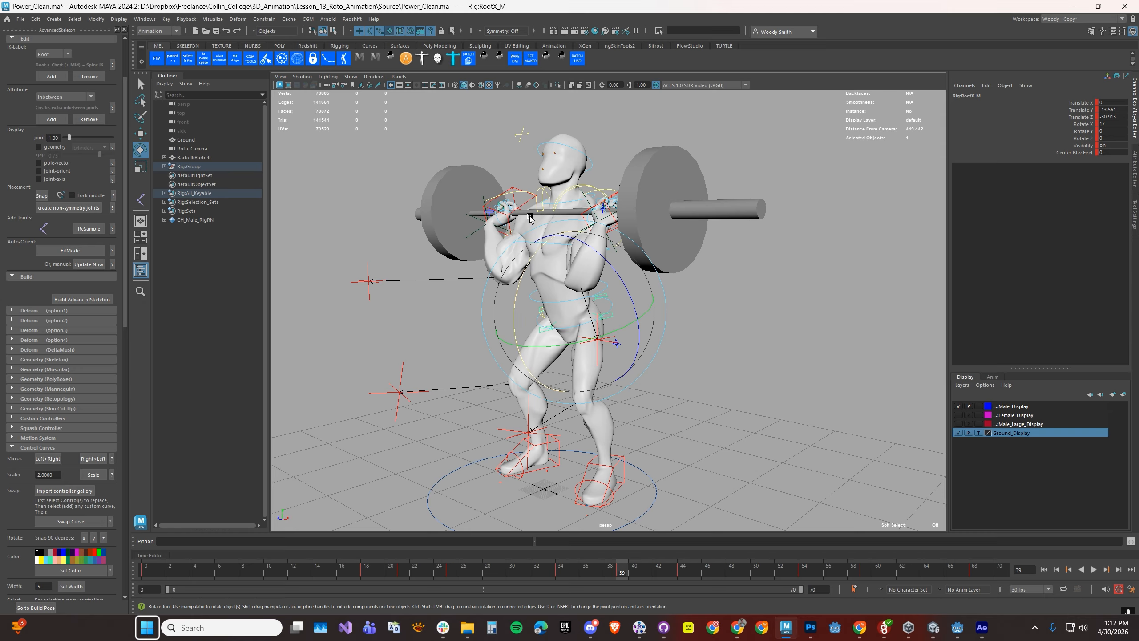
- Compare the barbell at frames 34 and 39 and try rotating it about its X axis at frame 39
left_click(702, 224)
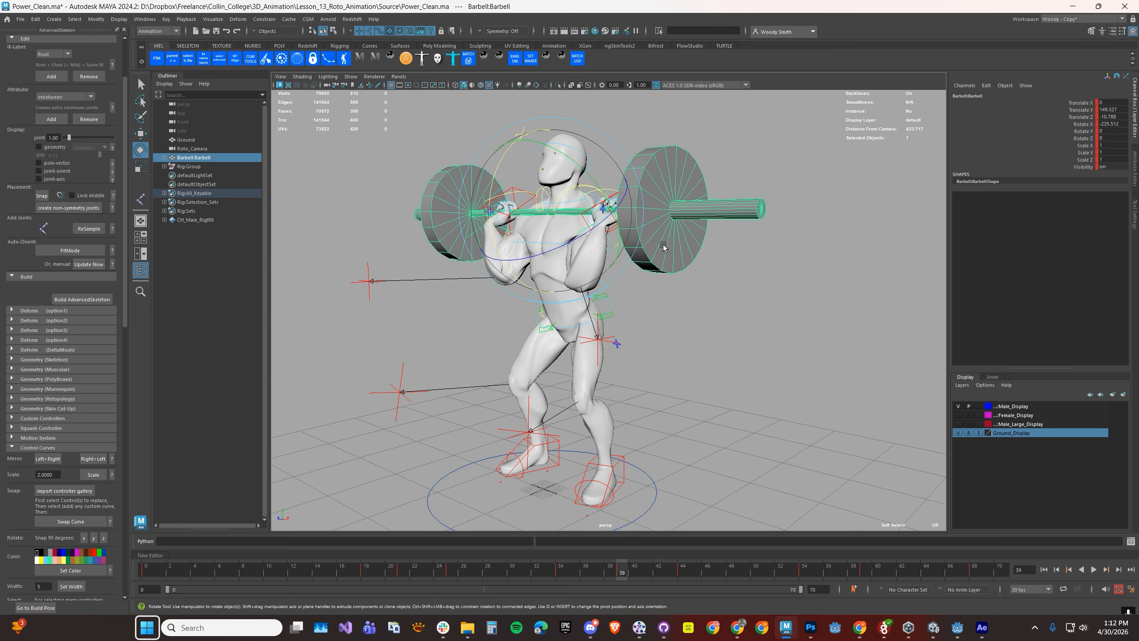
left_click(563, 572)
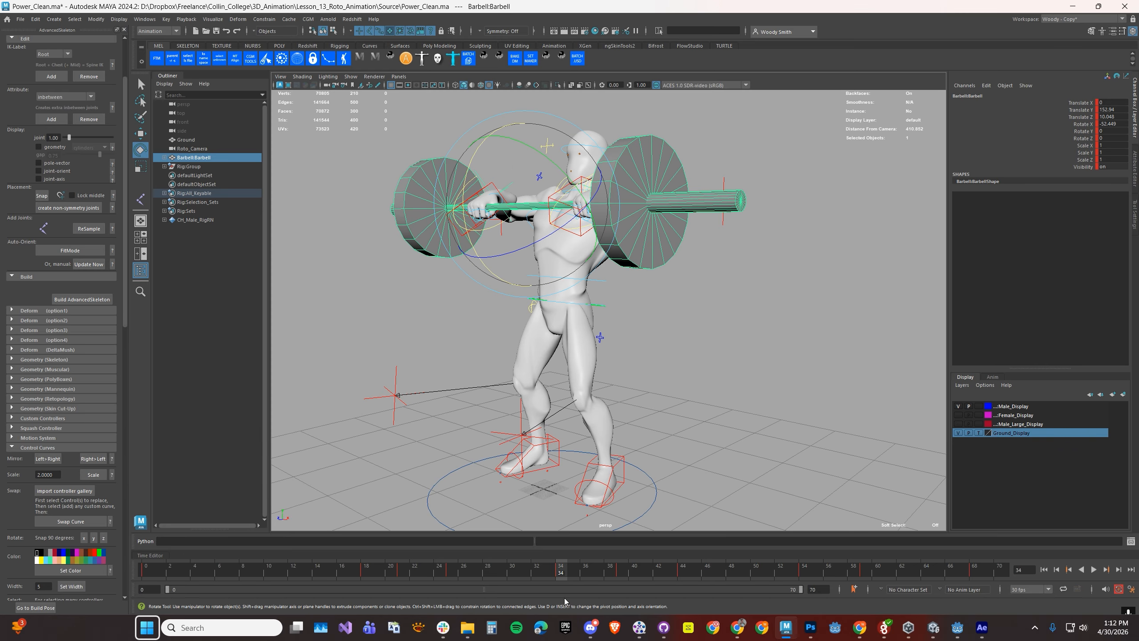
left_click_drag(561, 578, 622, 579)
left_click_drag(491, 253, 487, 228)
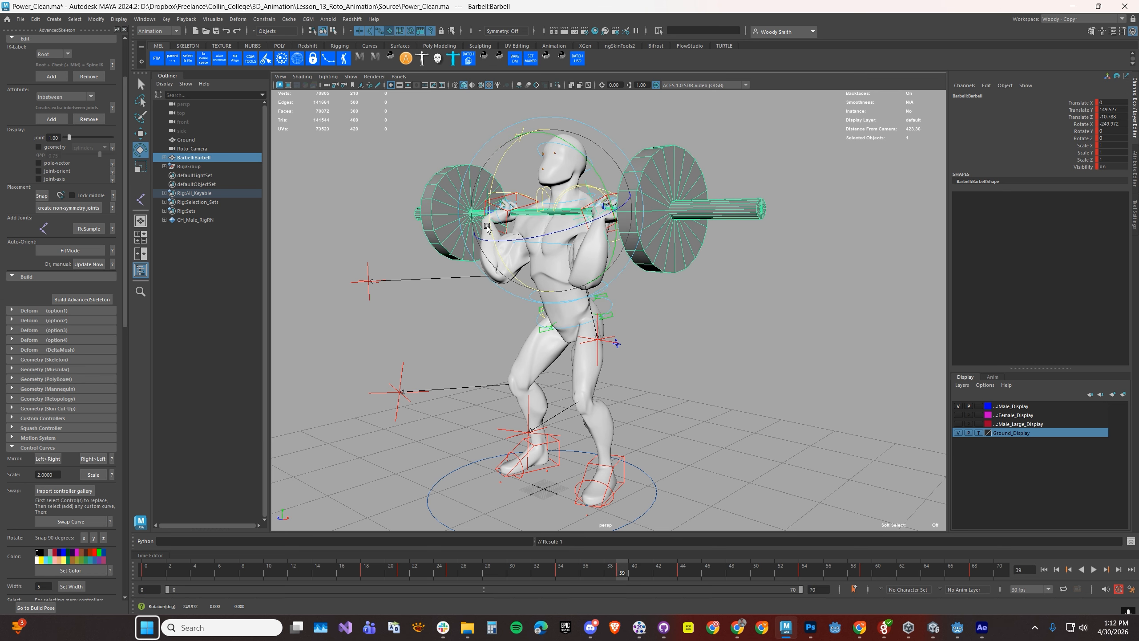
key("ctrl+z")
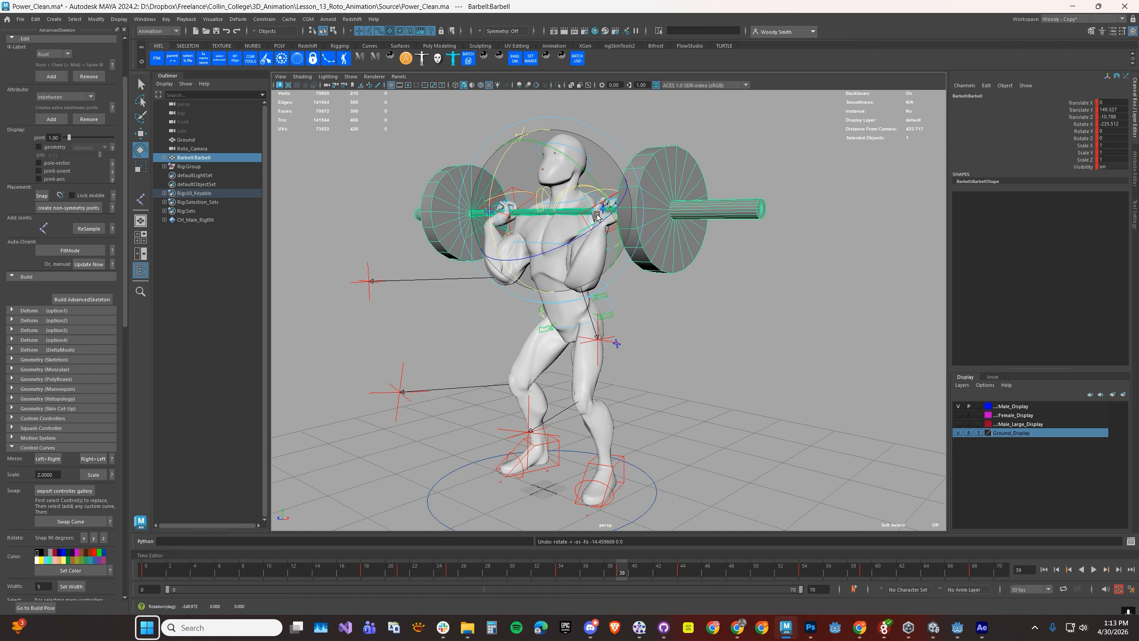
- Select the PoleArm_R control and scrub through frames 44 and 54, examining the right elbow during the stand-up
left_click(366, 282)
key("w")
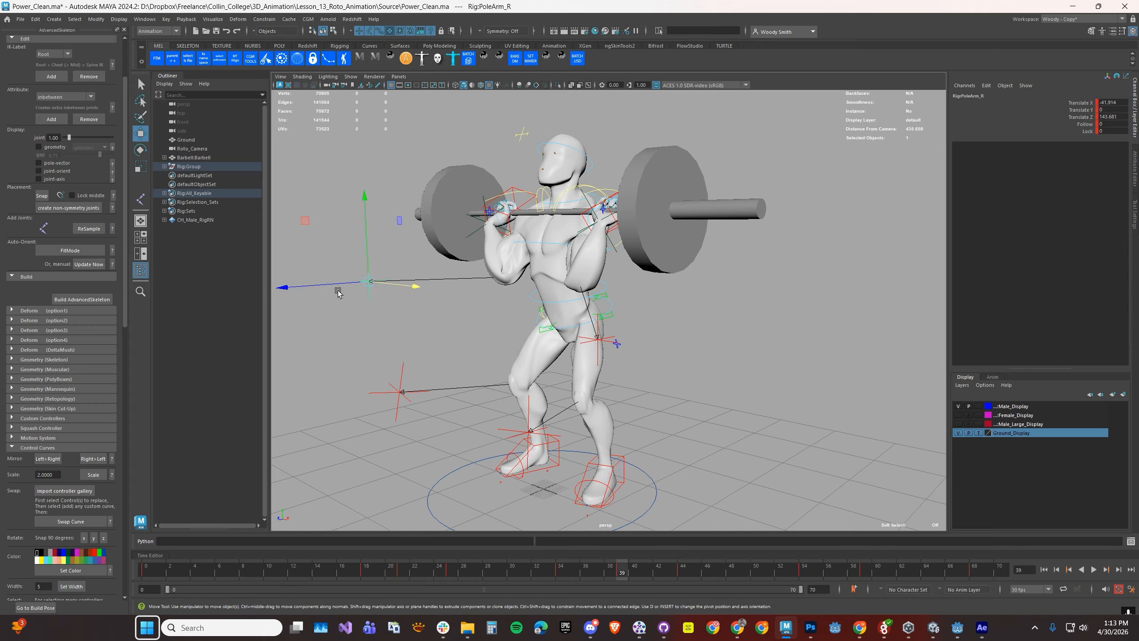
mouse_move(533, 569)
left_mouse_down()
mouse_move(696, 569)
mouse_move(683, 573)
left_mouse_up()
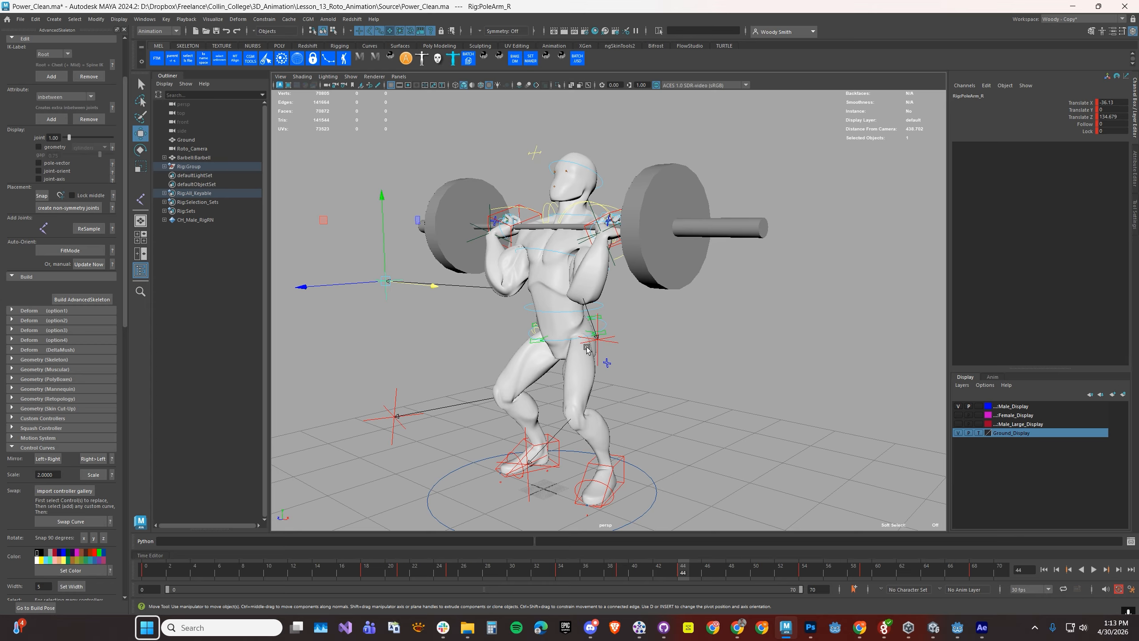
left_click_drag(685, 571, 805, 573)
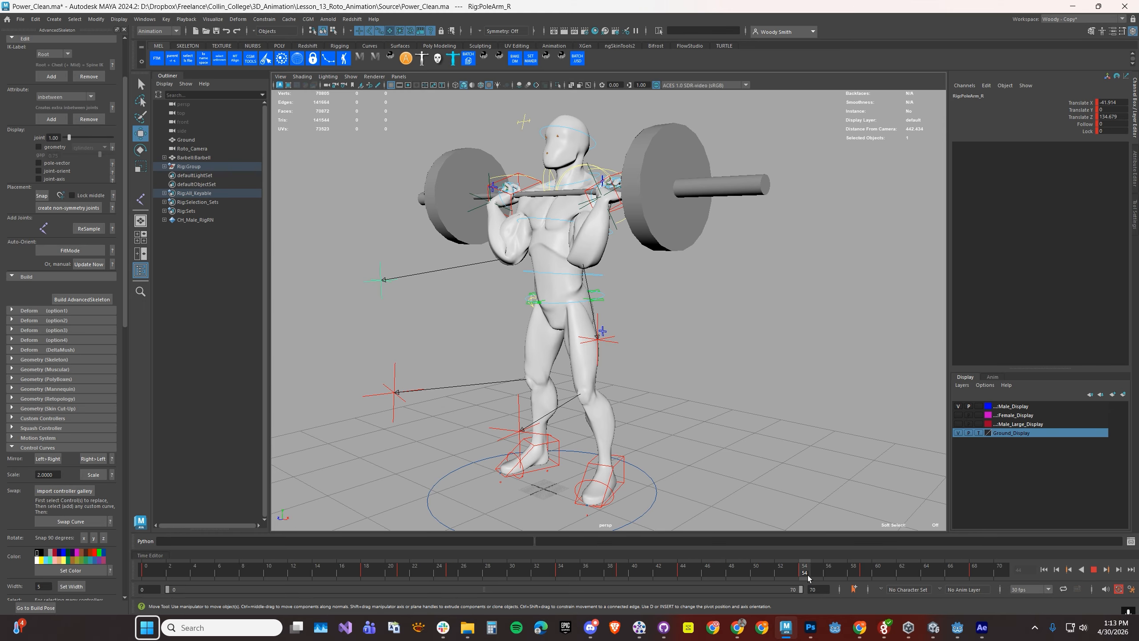
- Select the RootX_M control and play from frame 54 to the raised pose at frame 59
left_click(602, 303)
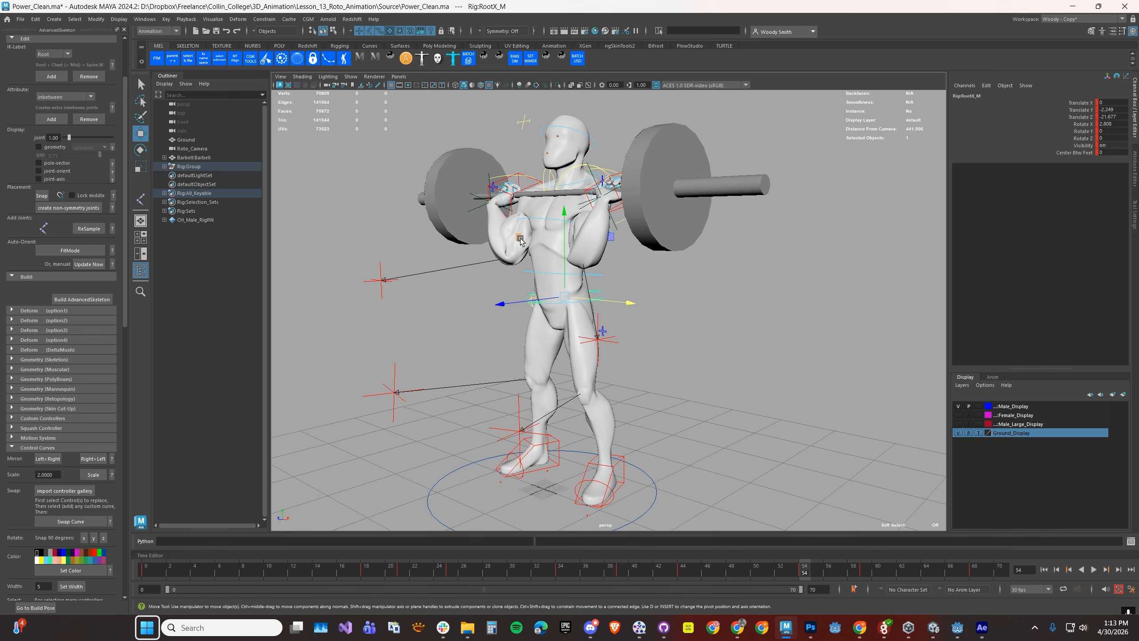
key("alt+v")
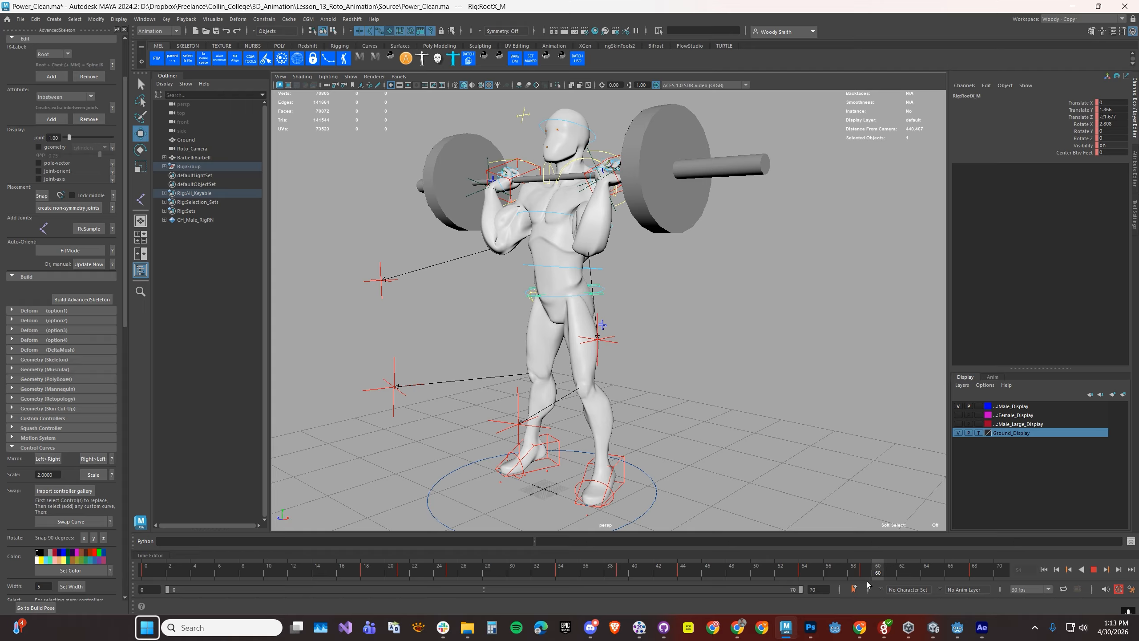
key("alt+v")
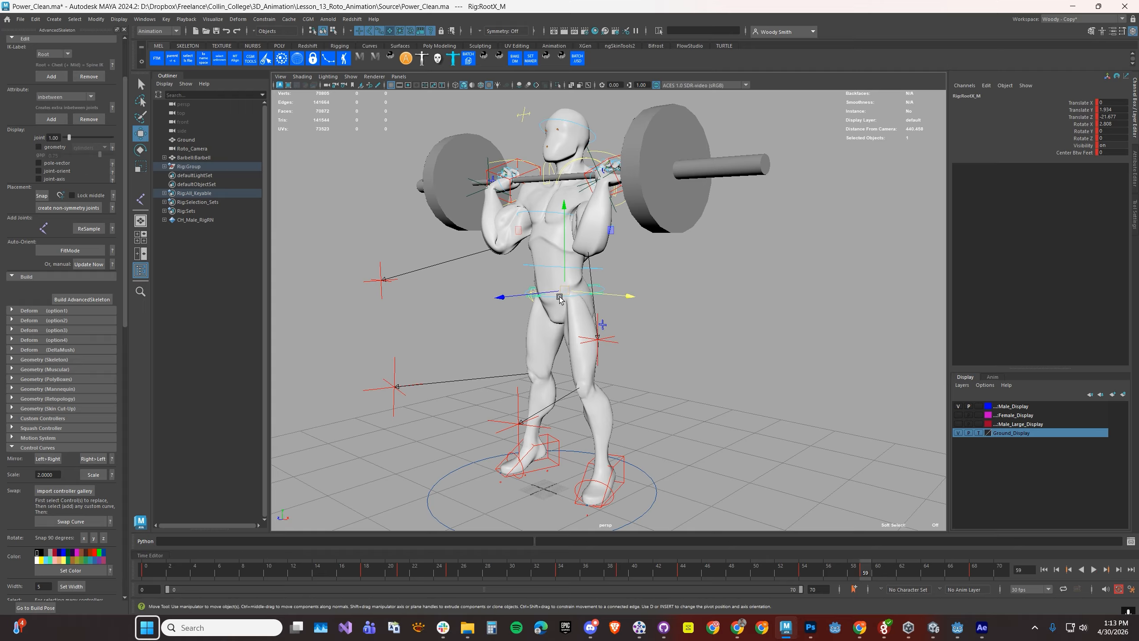
- Try changing the Roll of both IK leg controls together at frame 59
left_click(622, 469)
left_click(557, 446, "shift")
left_click(1086, 180)
middle_click_drag(717, 278, 730, 276)
key("ctrl+z")
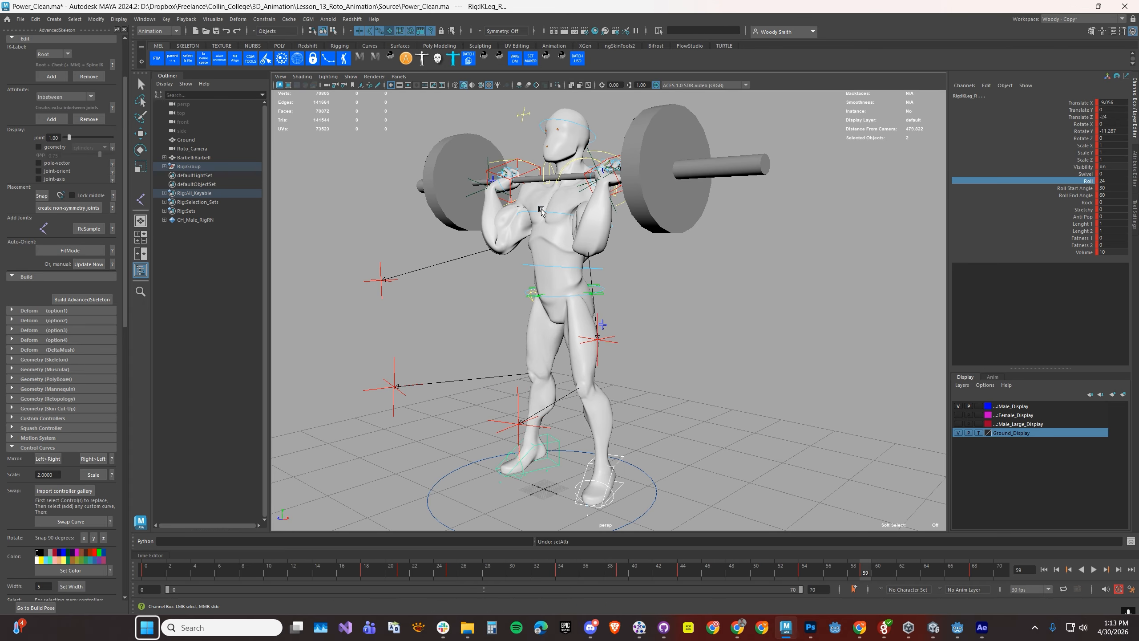
- Try raising the barbell alone along its Y axis at frame 59
left_click(533, 179)
key("w")
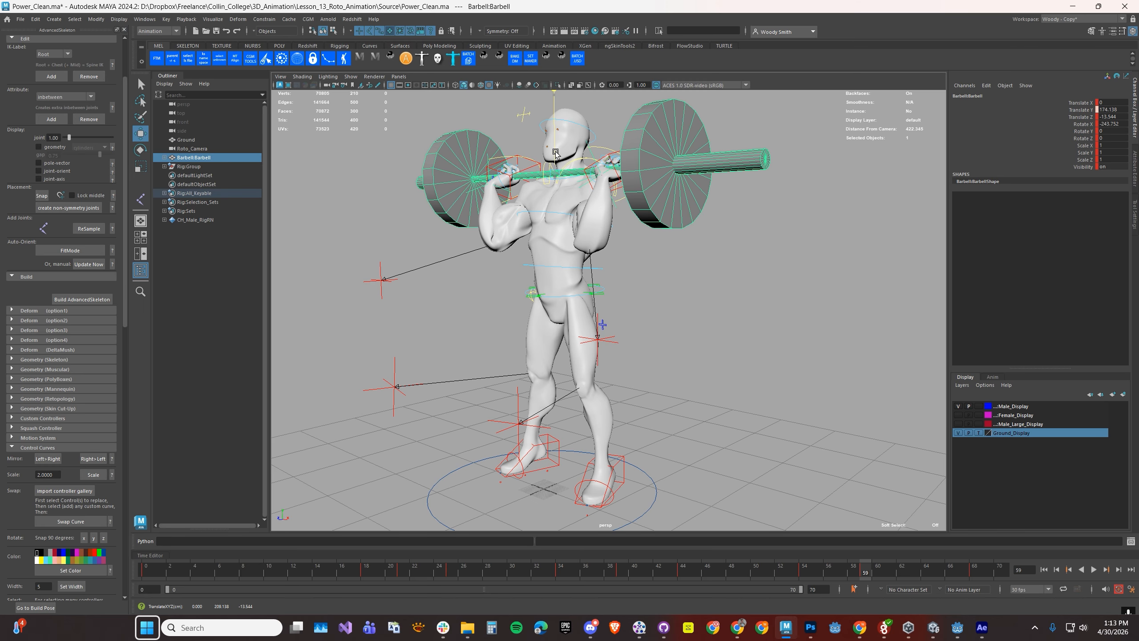
left_click(556, 154)
key("ctrl+z")
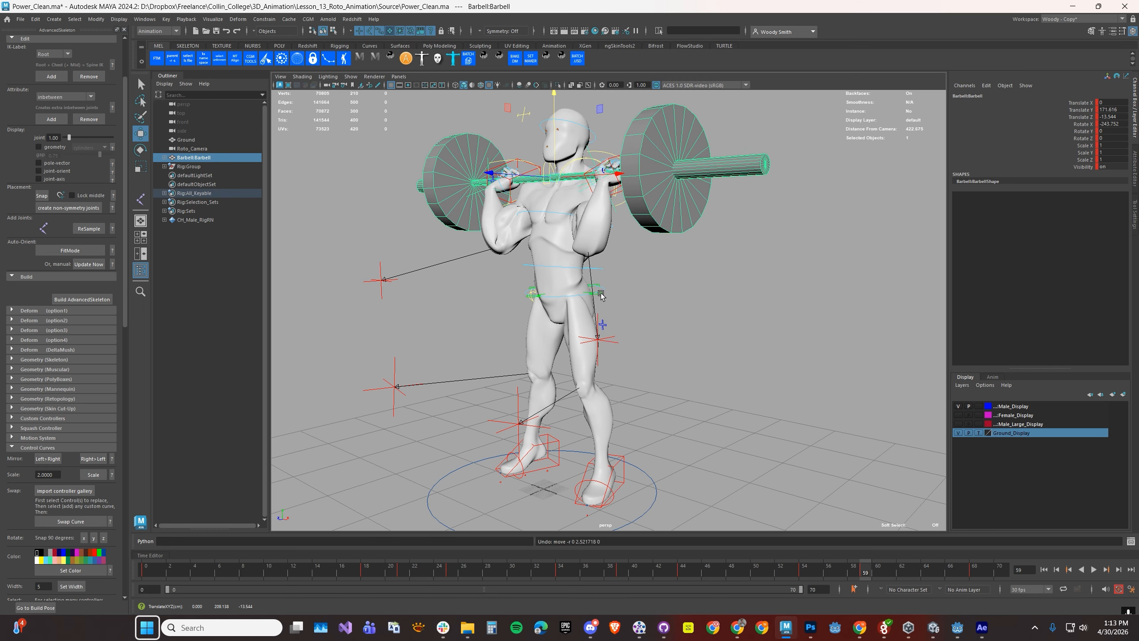
- Try raising the RootX_M control at frame 59, first together with the barbell and then by itself
left_click(601, 294, "shift")
mouse_move(560, 210)
left_mouse_down()
mouse_move(559, 222)
mouse_move(560, 209)
left_mouse_up()
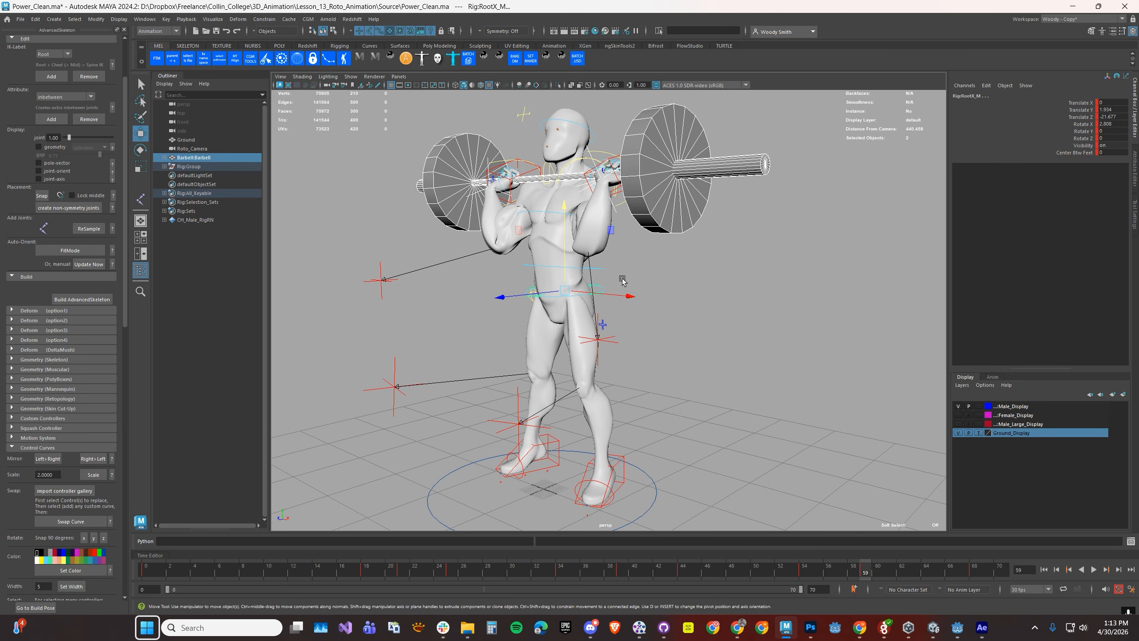
left_click(599, 294)
left_click_drag(564, 264, 565, 198)
key("ctrl+z")
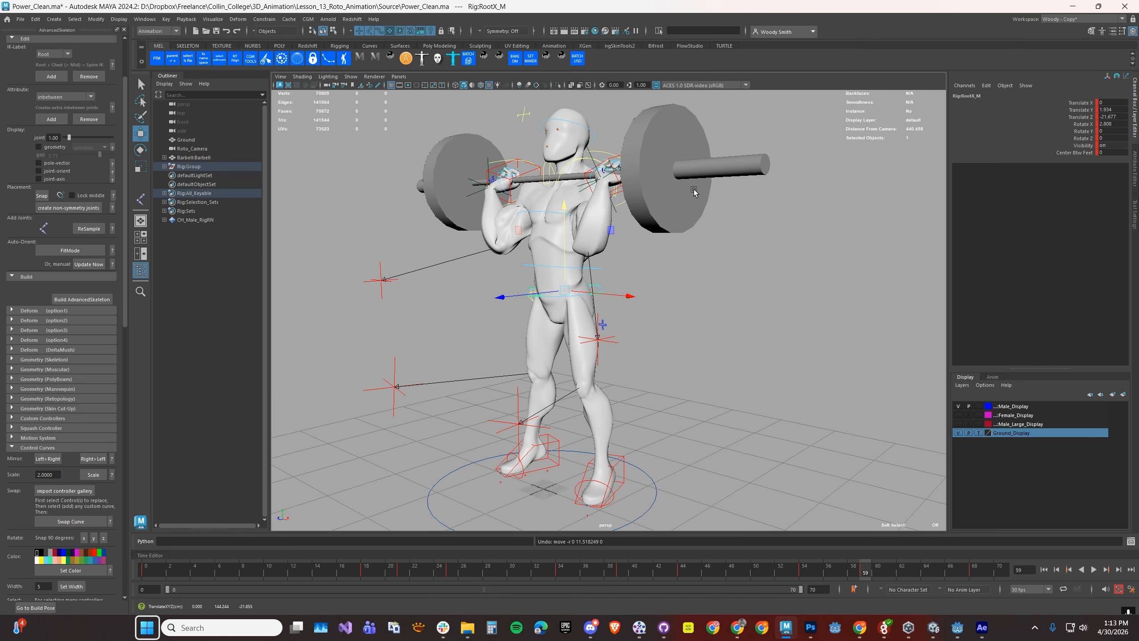
- Try lowering the barbell and RootX_M together at frame 59, undo it, and go to the keyframe at frame 68
left_click(702, 171)
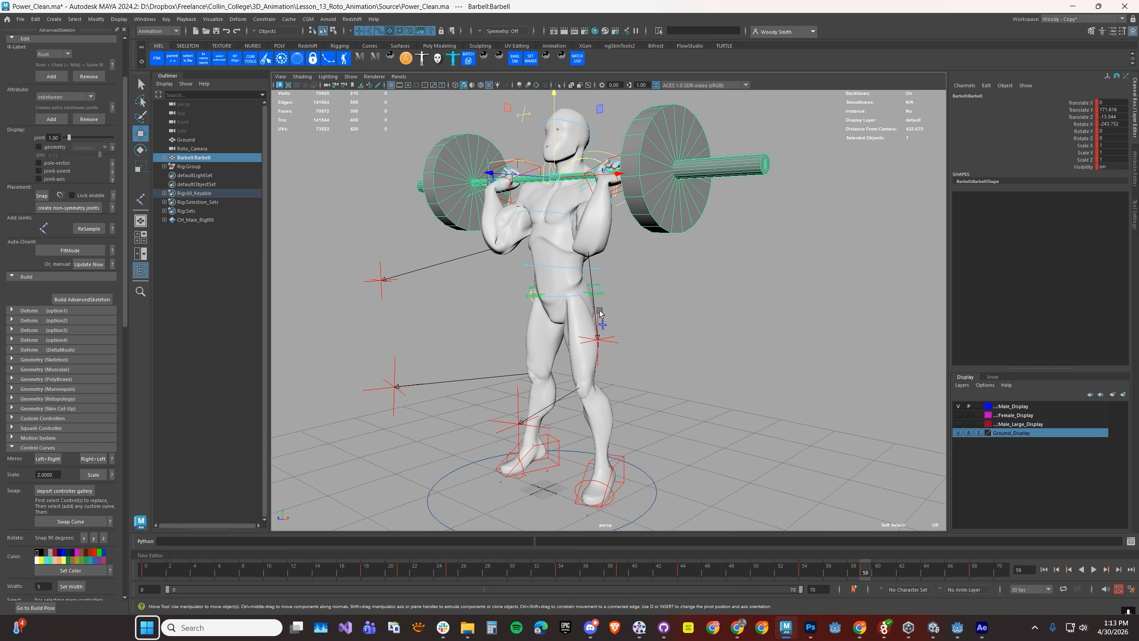
left_click(600, 294, "shift")
left_click_drag(566, 215, 564, 237)
key("ctrl+z")
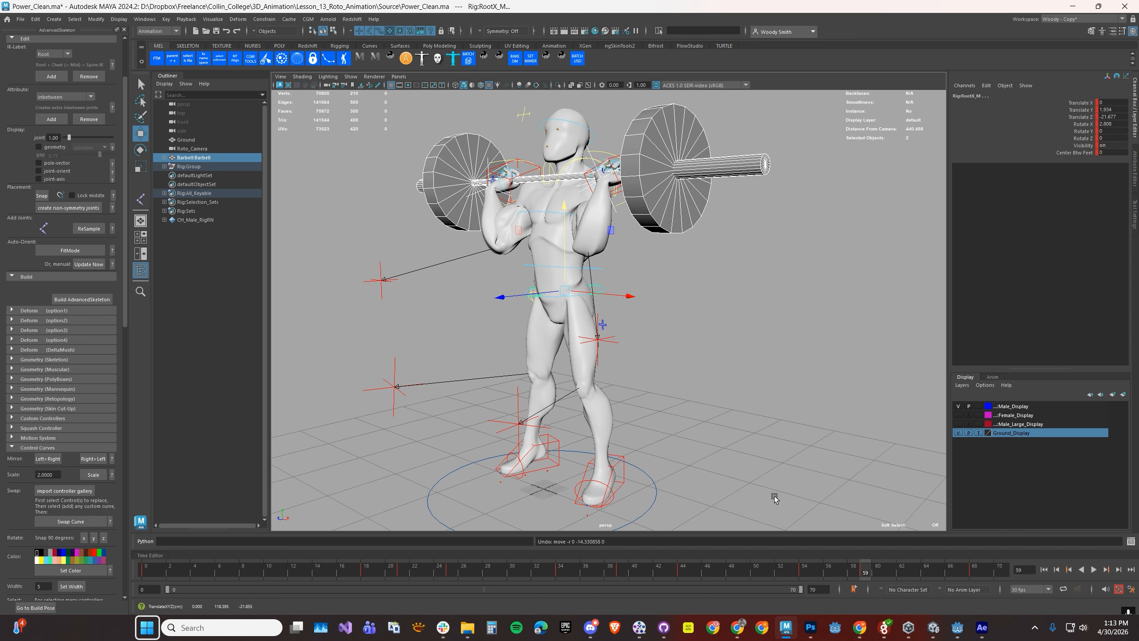
key("period")
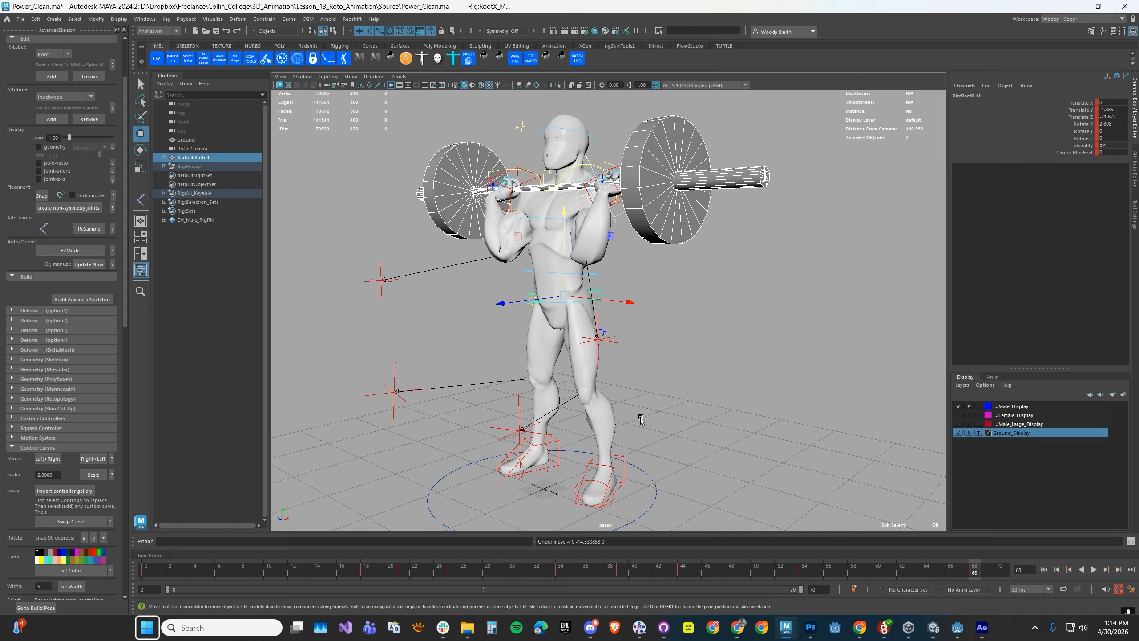
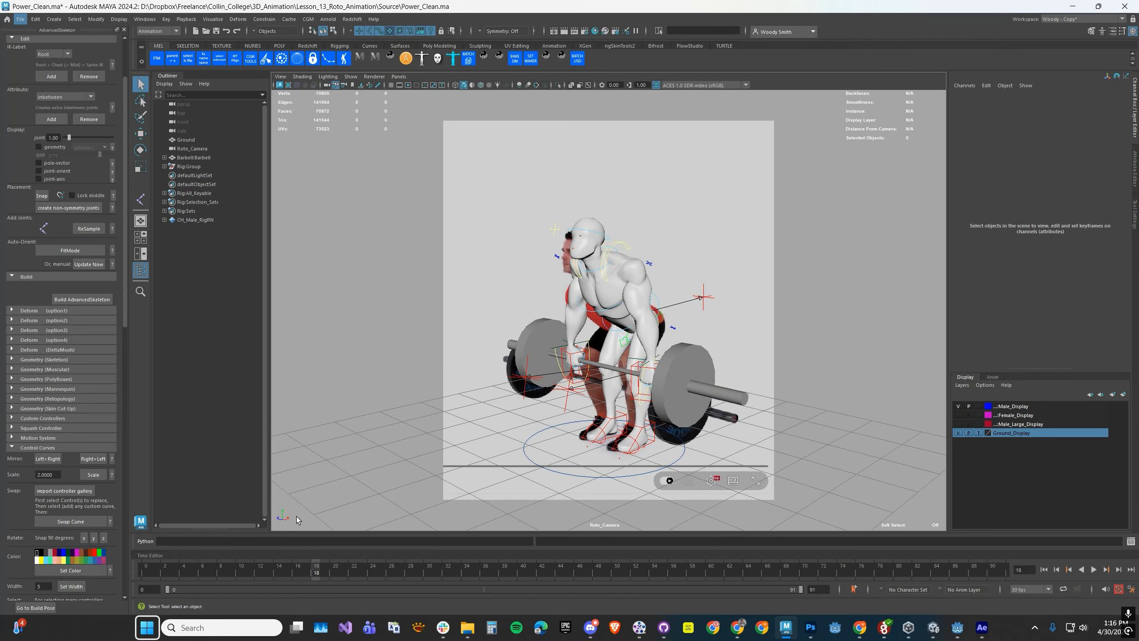
- Select the members of the All_Keyable set, play the animation through to frame 91, and scrub to frame 31
left_click(183, 193)
right_click(183, 193)
left_click(202, 198)
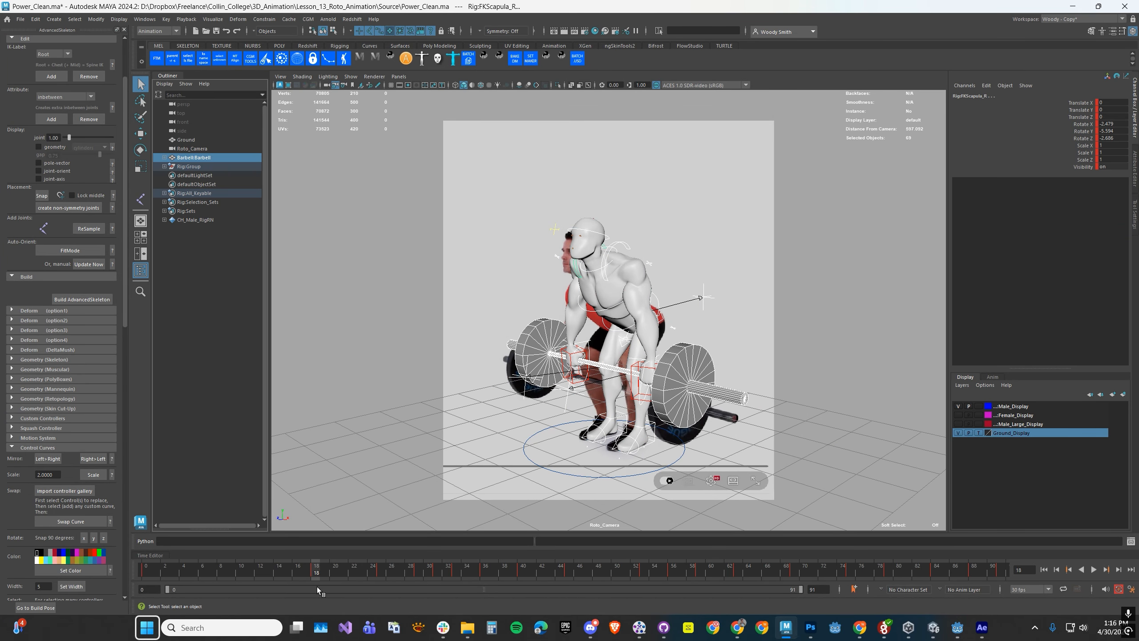
key("alt+v")
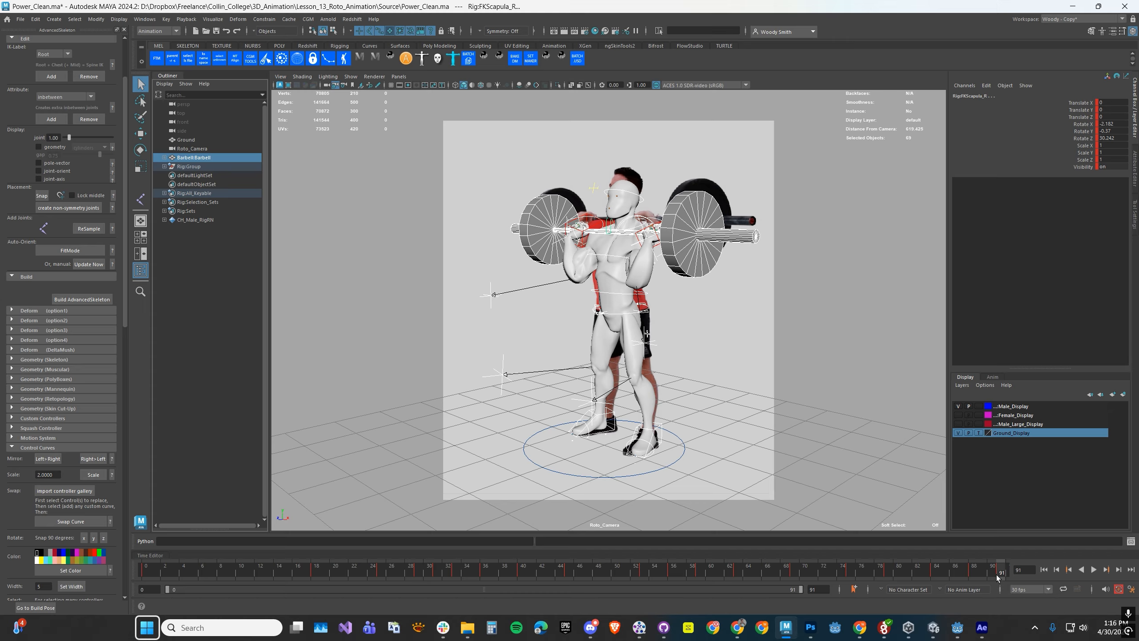
key("alt+v")
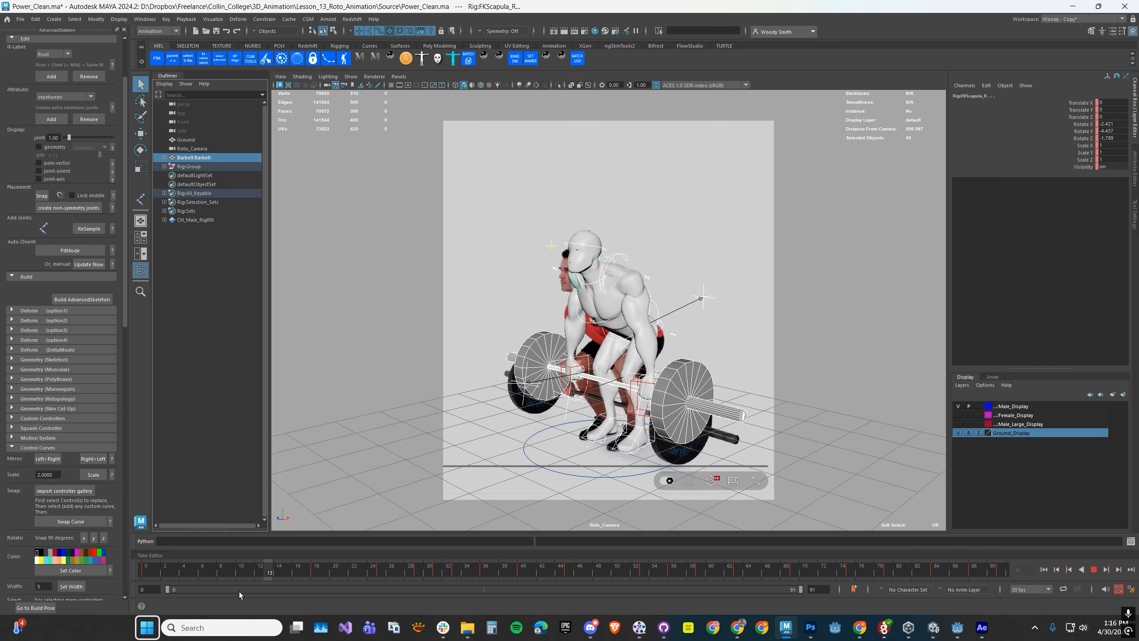
left_click_drag(315, 584, 435, 582)
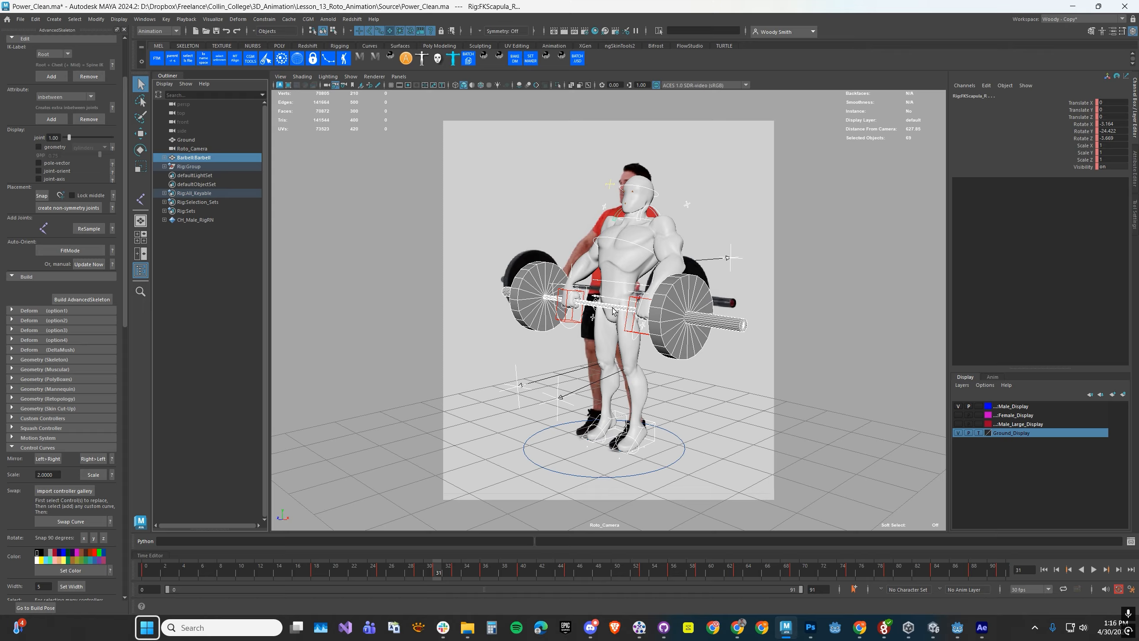
- Check both IK leg controls and scrub between frames 31 and 36, comparing the foot jump with the reference footage
left_click(651, 431)
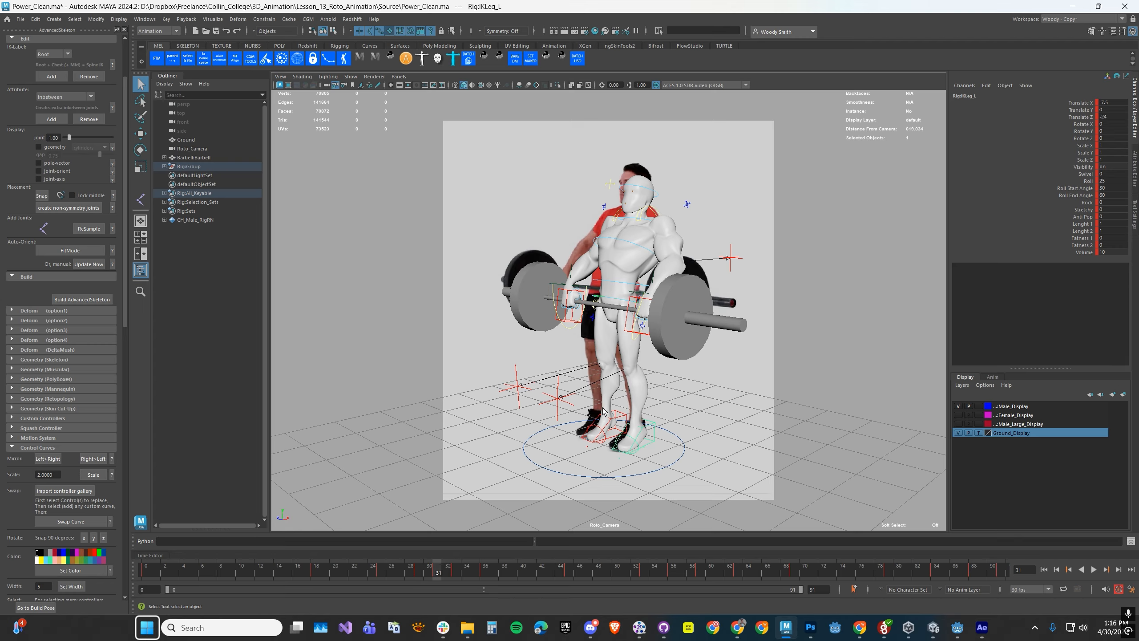
left_click(621, 418)
left_click_drag(434, 577, 488, 577)
left_click(661, 429)
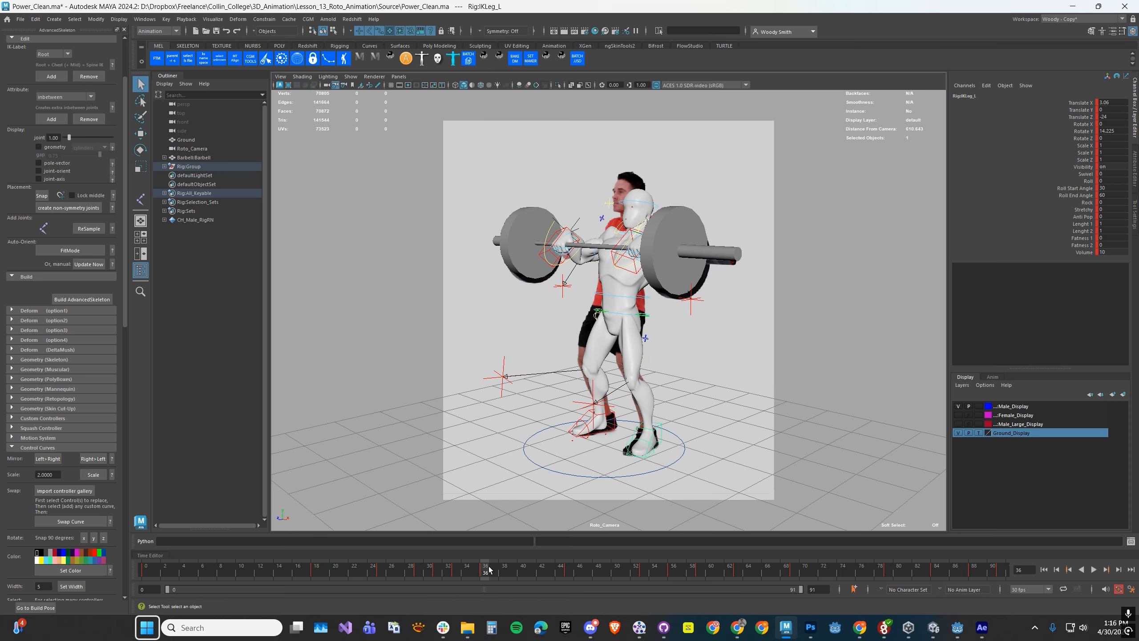
left_click_drag(413, 570, 466, 570)
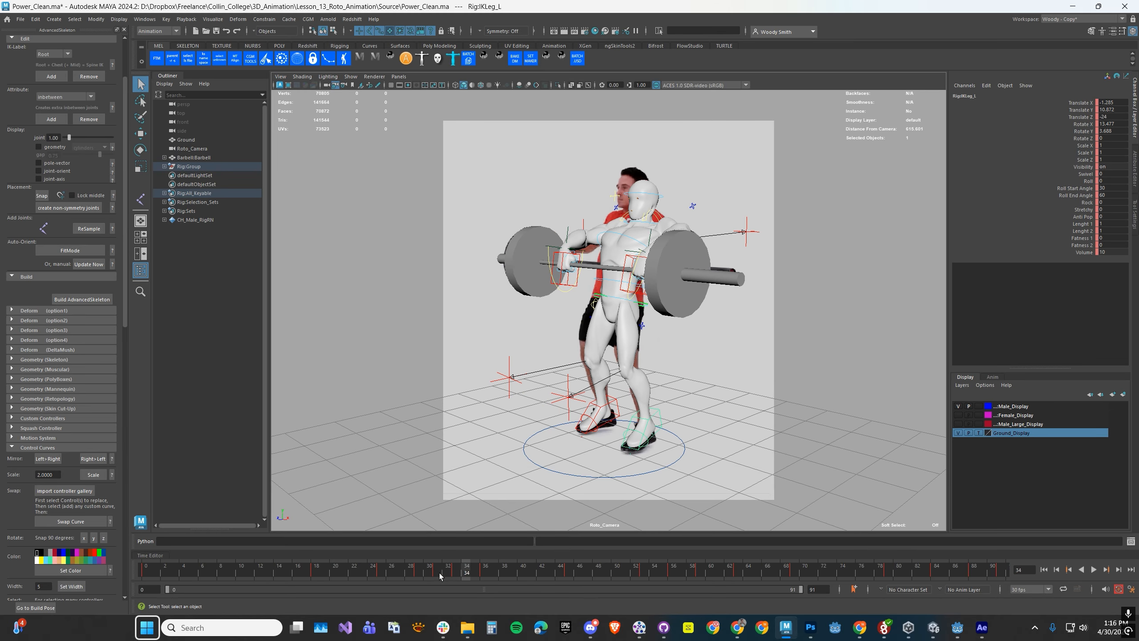
mouse_move(443, 577)
left_mouse_down()
mouse_move(485, 579)
mouse_move(431, 577)
mouse_move(486, 577)
mouse_move(434, 580)
mouse_move(459, 580)
left_mouse_up()
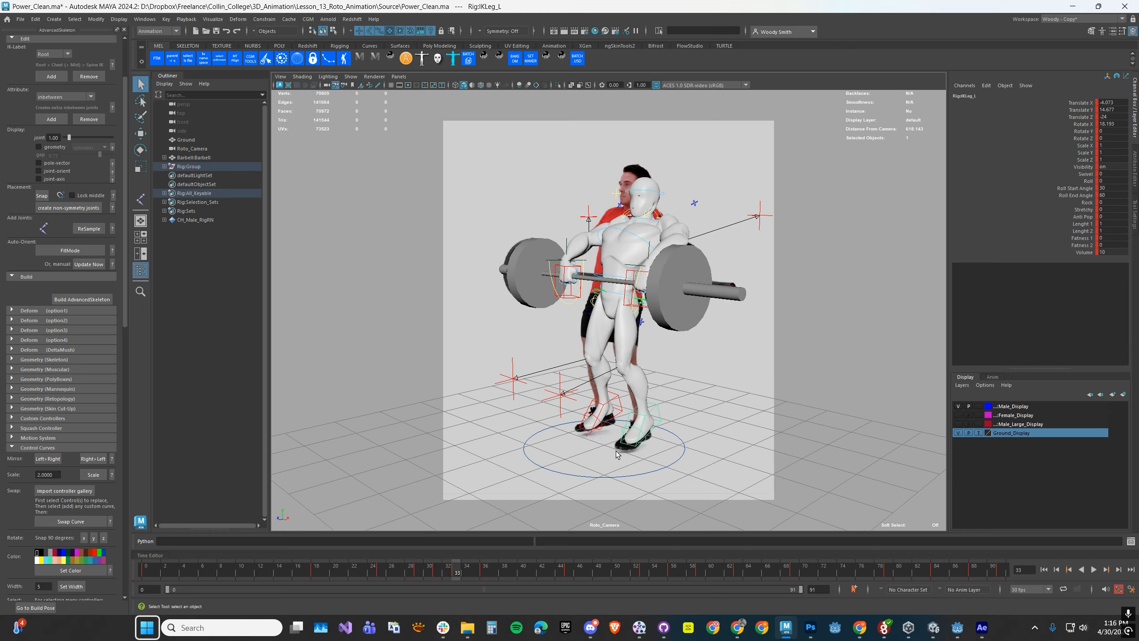
left_click_drag(439, 572, 484, 579)
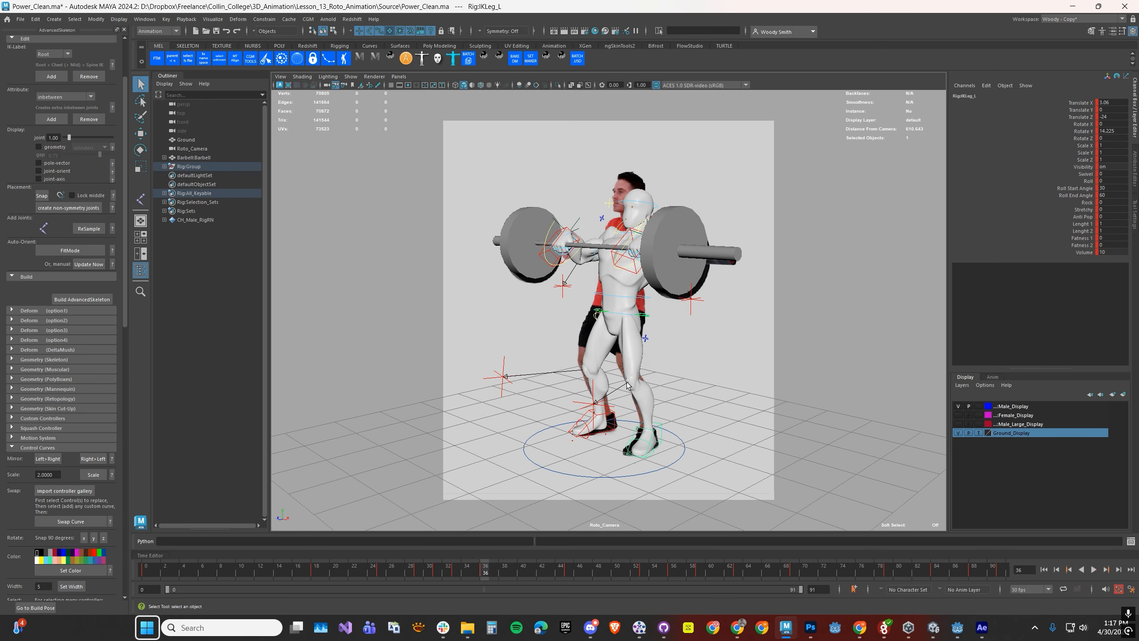
- Set the Roll of both IK leg controls to 16 at frame 36 and key them
left_click_drag(447, 574, 486, 577)
left_click(613, 415, "shift")
left_click(1081, 181)
middle_click_drag(679, 380, 749, 363)
key("s")
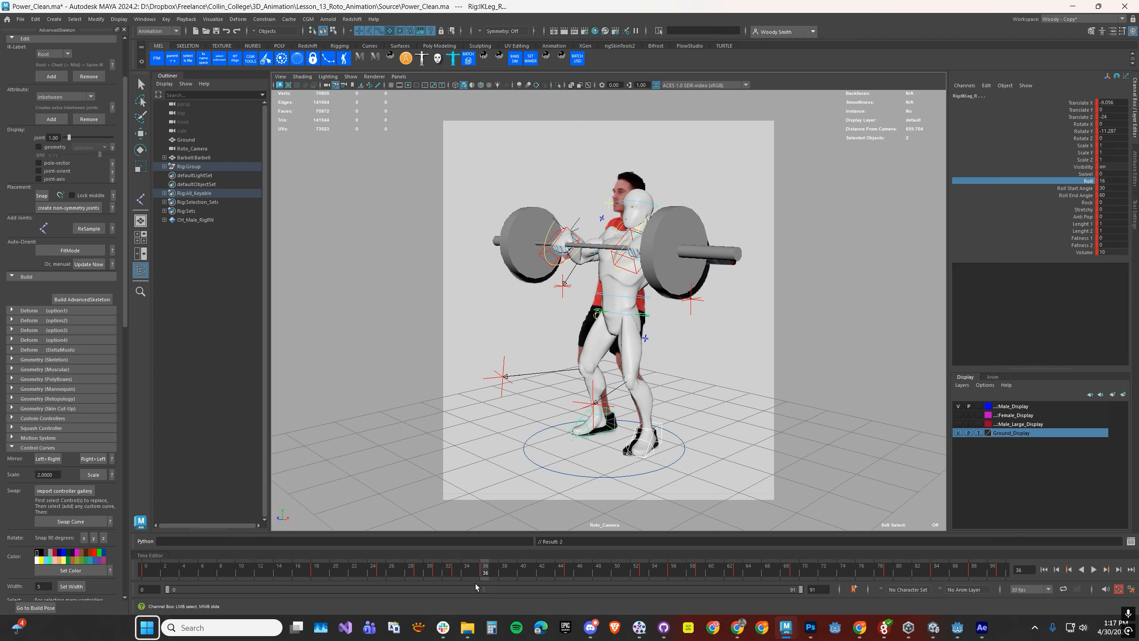
- Go to the keyframe at frame 38 and set the Roll of both IK leg controls to 0
key("period")
double_click(1098, 180)
type("0")
key("Return")
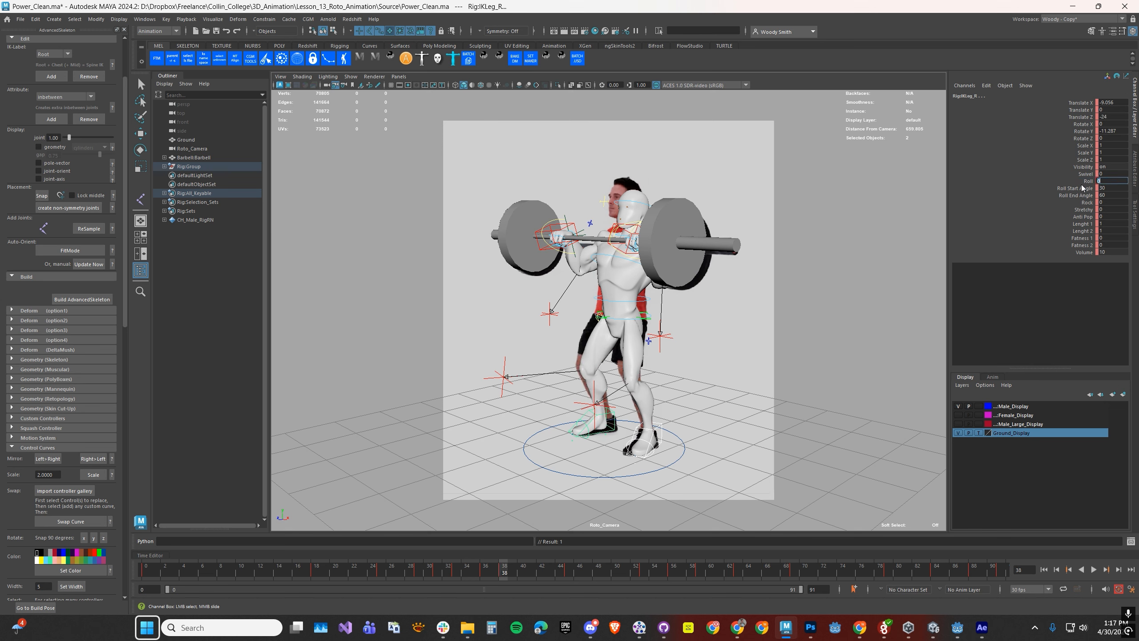
- Rotate the FKChest_M control to about -12.2 in Z at frame 53, then deselect it and scrub to frame 52
key("alt+v")
left_click_drag(446, 575, 654, 581)
key("q")
left_click(602, 283)
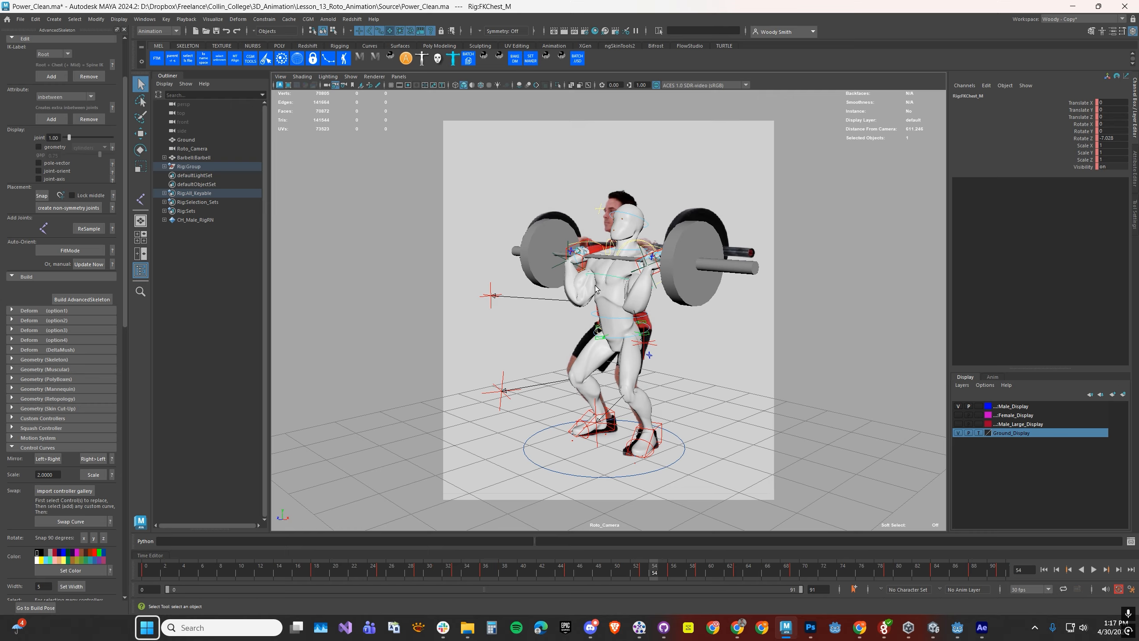
left_click_drag(585, 570, 569, 571)
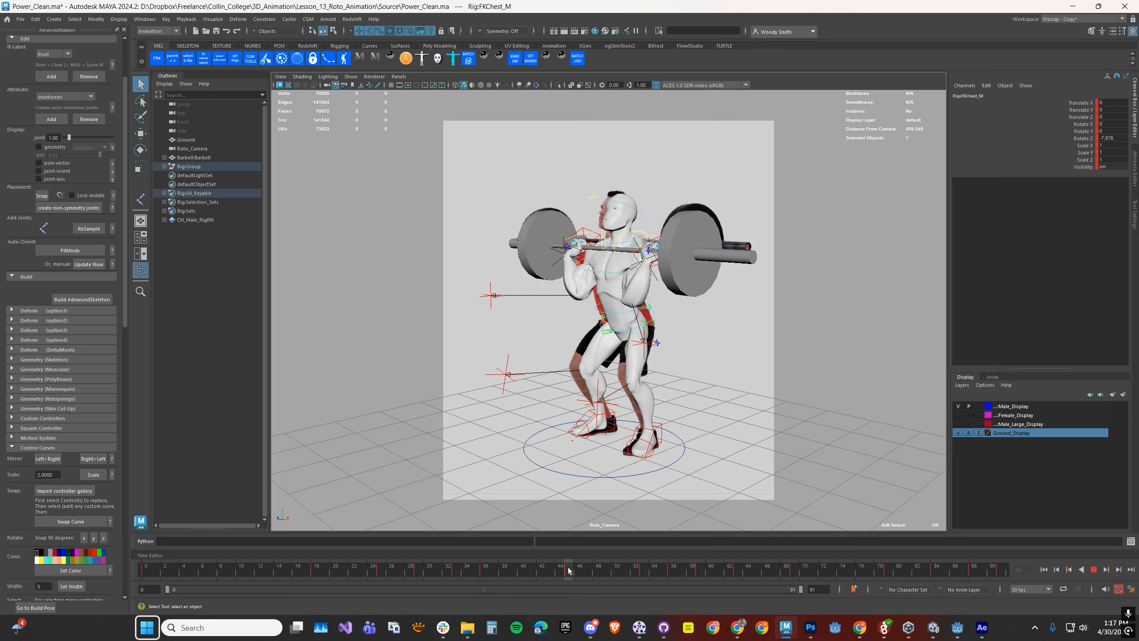
key("e")
left_click_drag(578, 578, 643, 578)
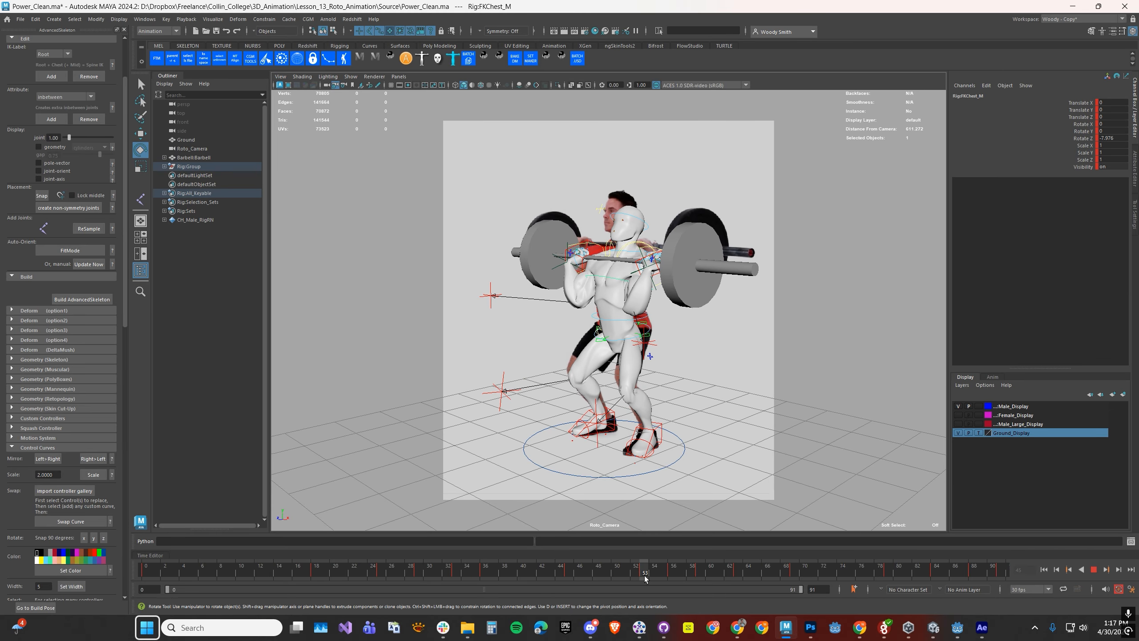
left_click_drag(556, 339, 566, 328)
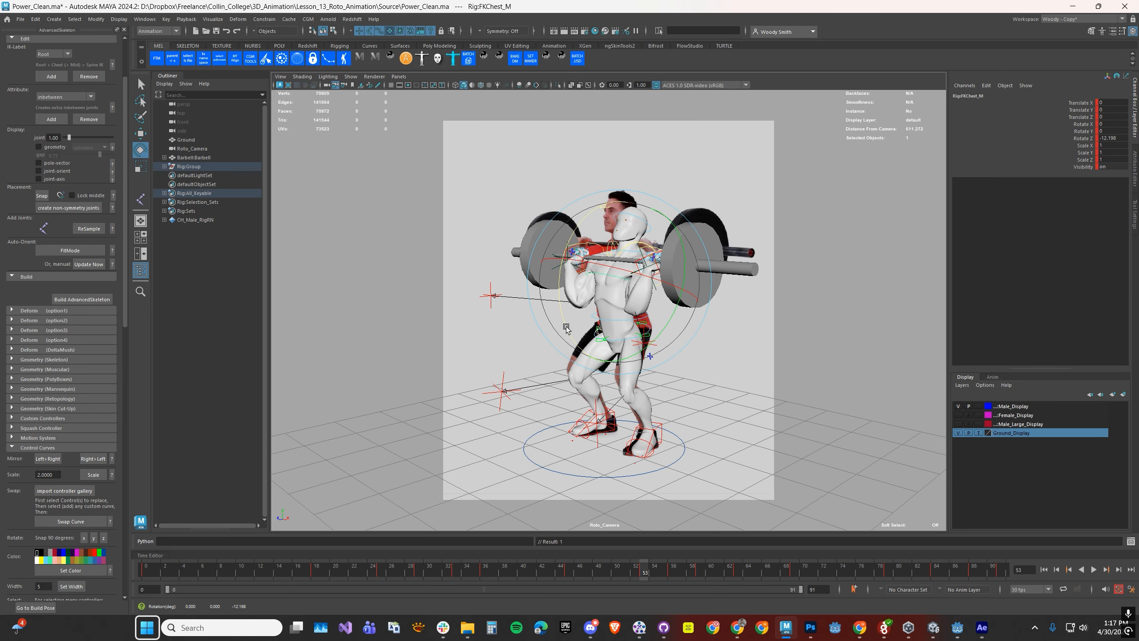
left_click(588, 162)
left_click_drag(579, 566, 636, 561)
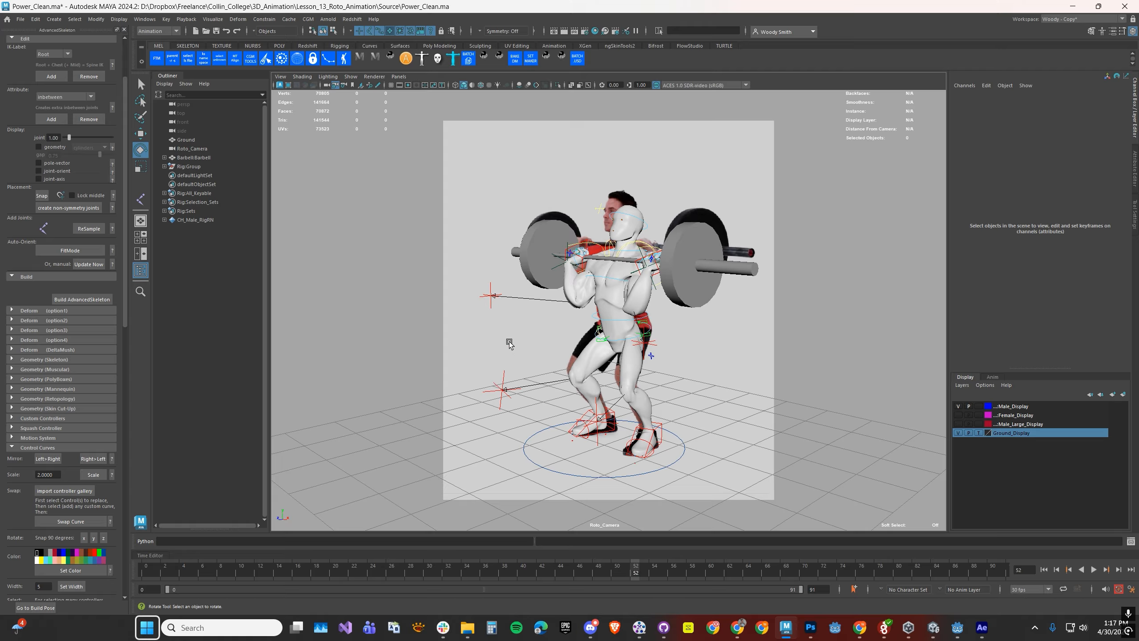
- Hide the reference footage by setting the Alpha Gain of Roto_Camera's imagePlaneShape1 to 0
left_click(285, 77)
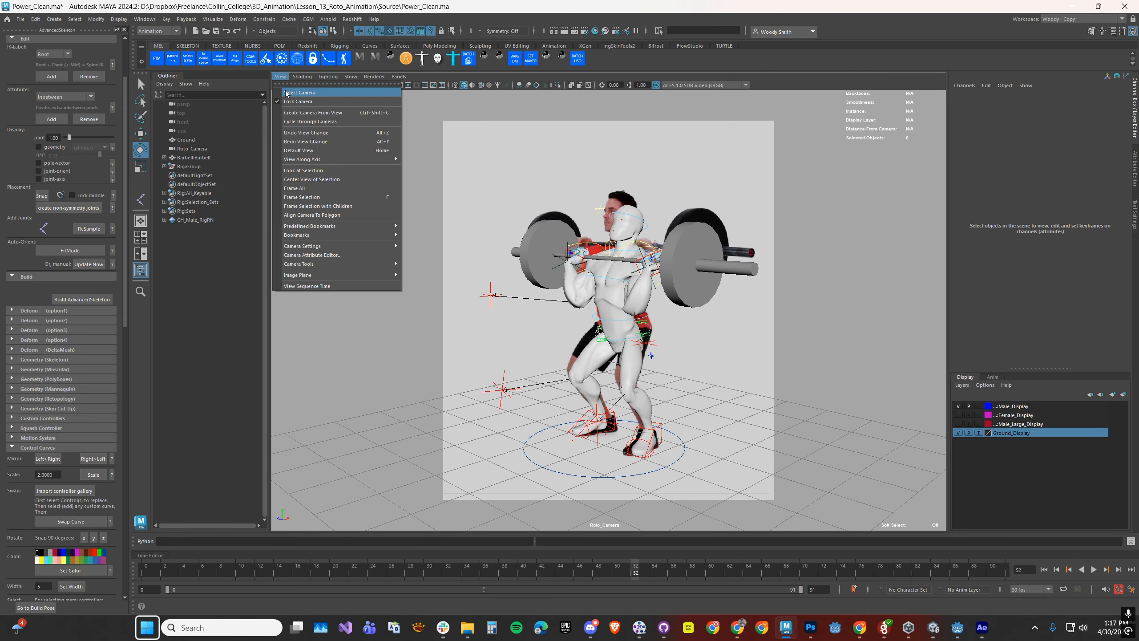
left_click(299, 93)
left_click(941, 128)
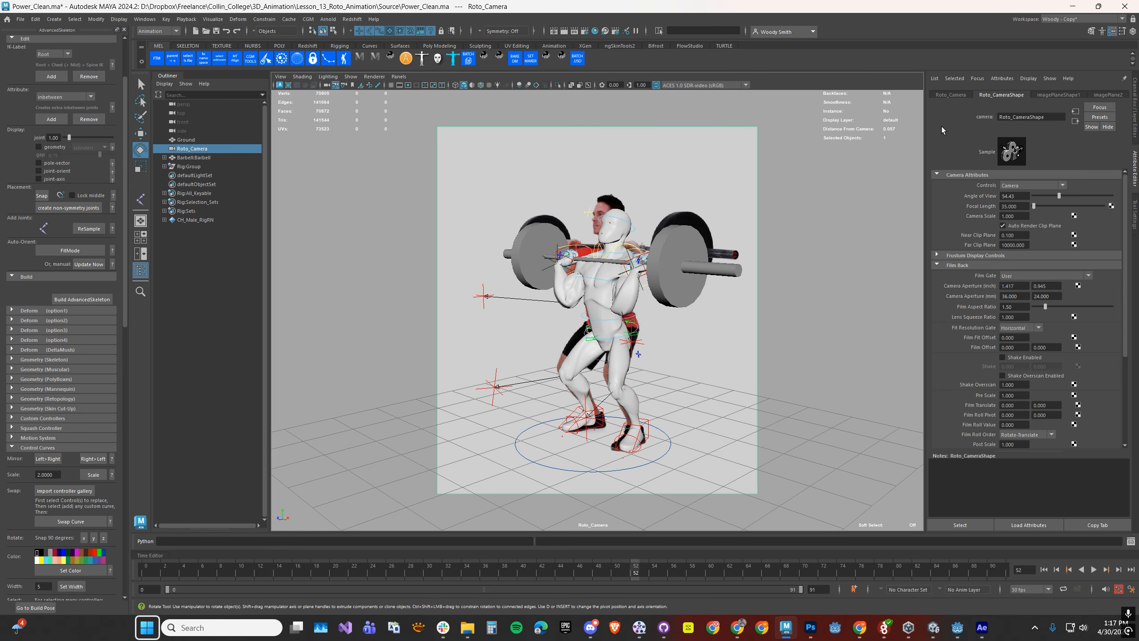
left_click(1047, 94)
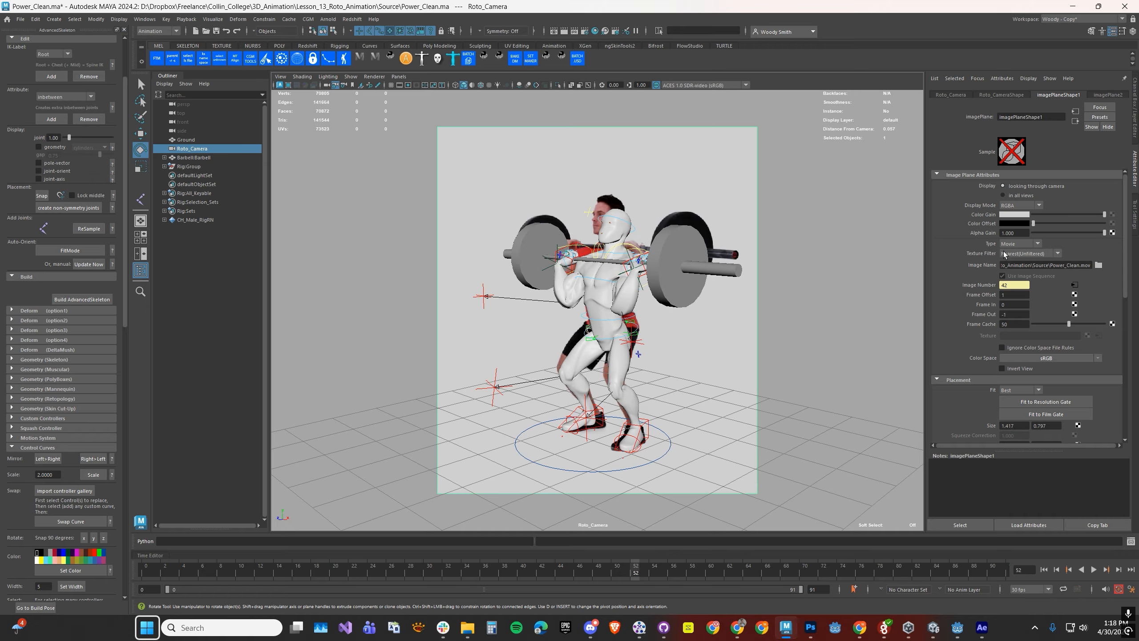
left_click_drag(1086, 234, 1010, 238)
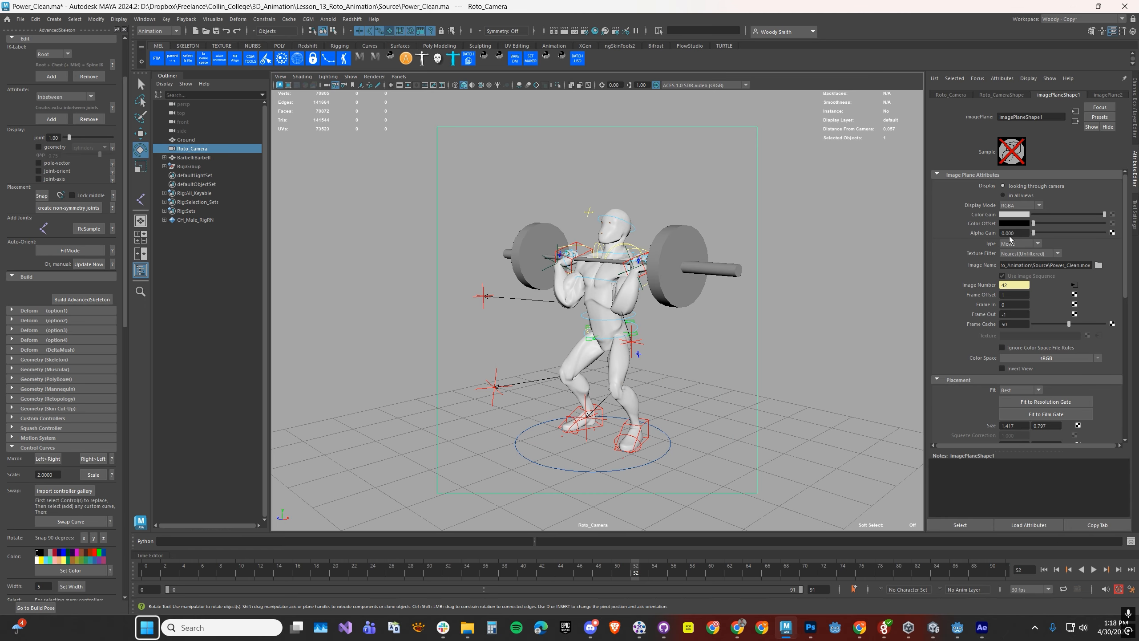
left_click(804, 259)
- Play the animation without the footage and select the members of the All_Keyable set
key("alt+v")
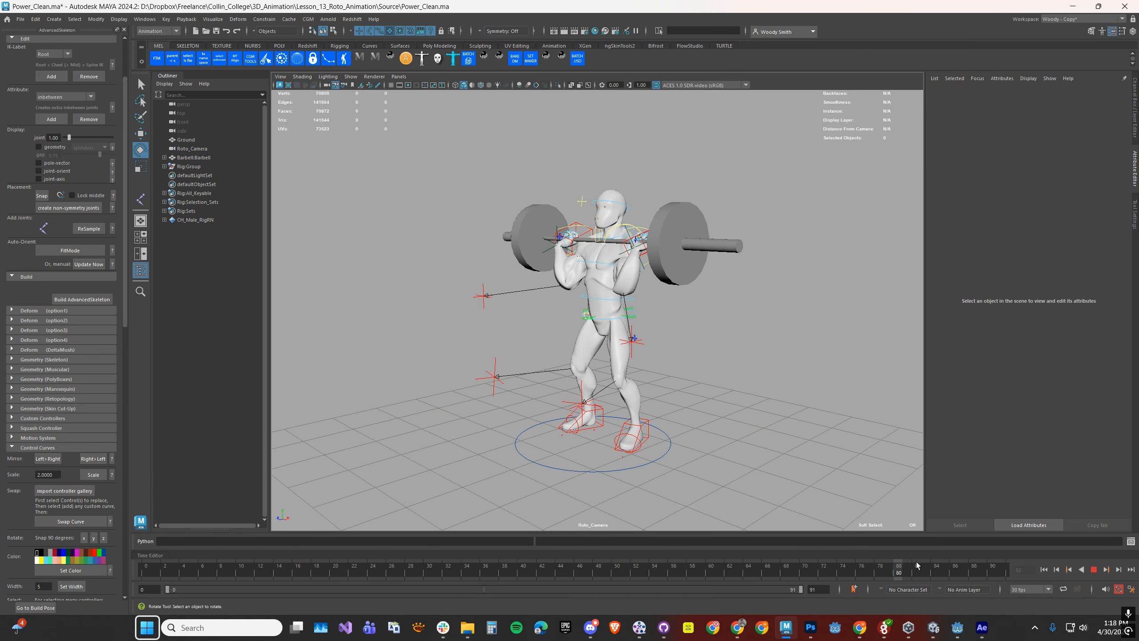
key("alt+v")
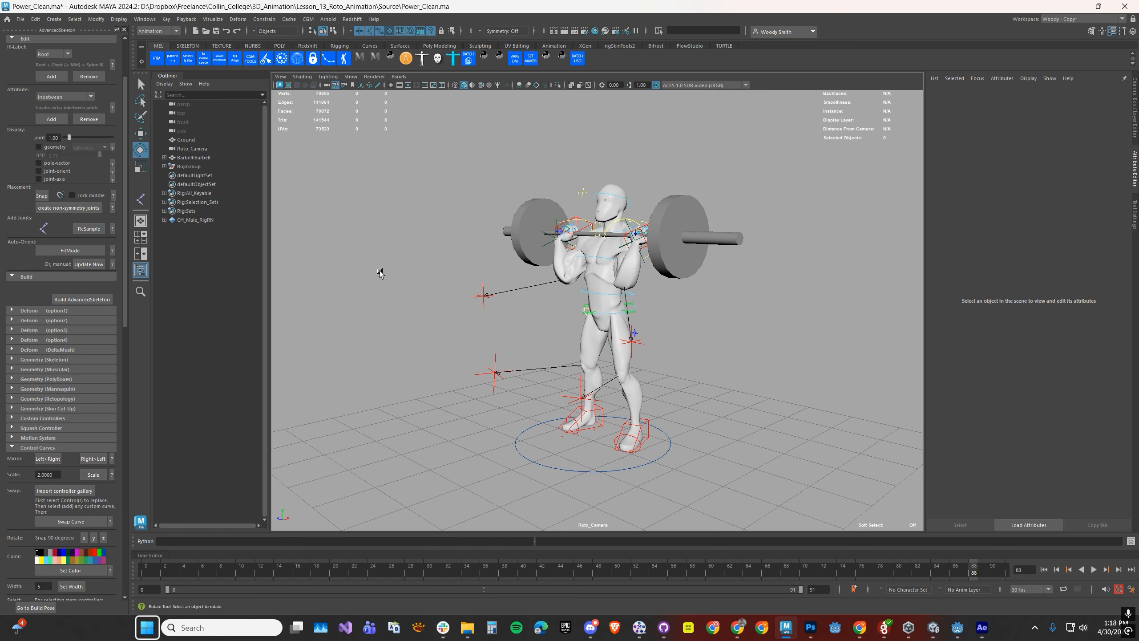
left_click(199, 193)
right_click(198, 193)
left_click(214, 201)
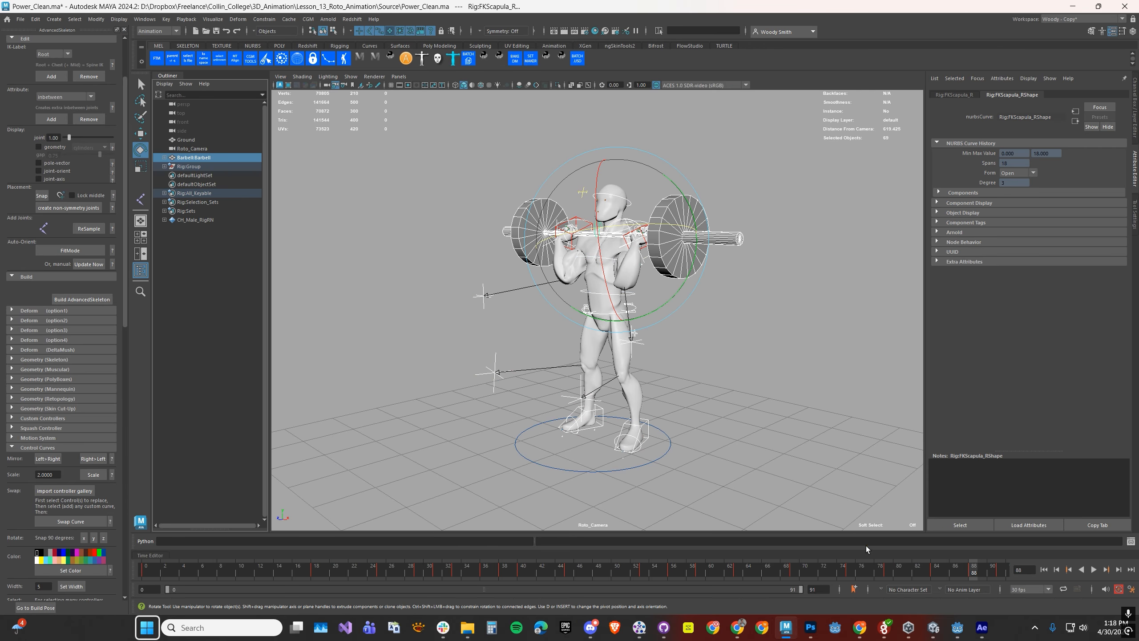
- Scrub from frame 53 to 75 and replay the ending up to frame 84, checking the timing of the stand-up
left_click(776, 573)
left_click(643, 577)
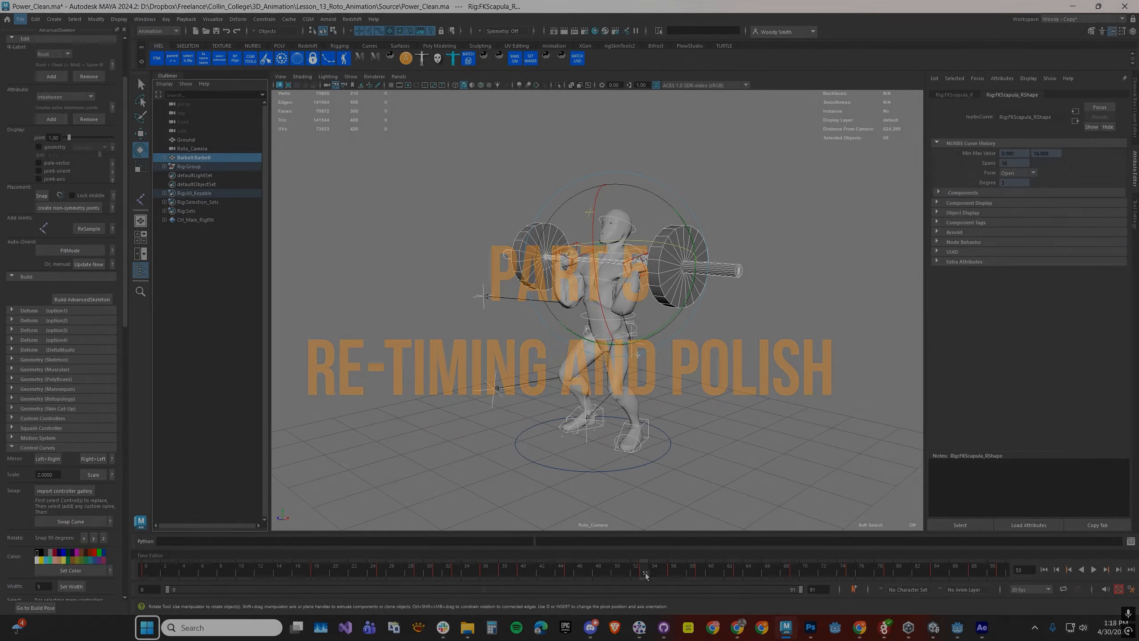
left_click_drag(643, 576, 850, 599)
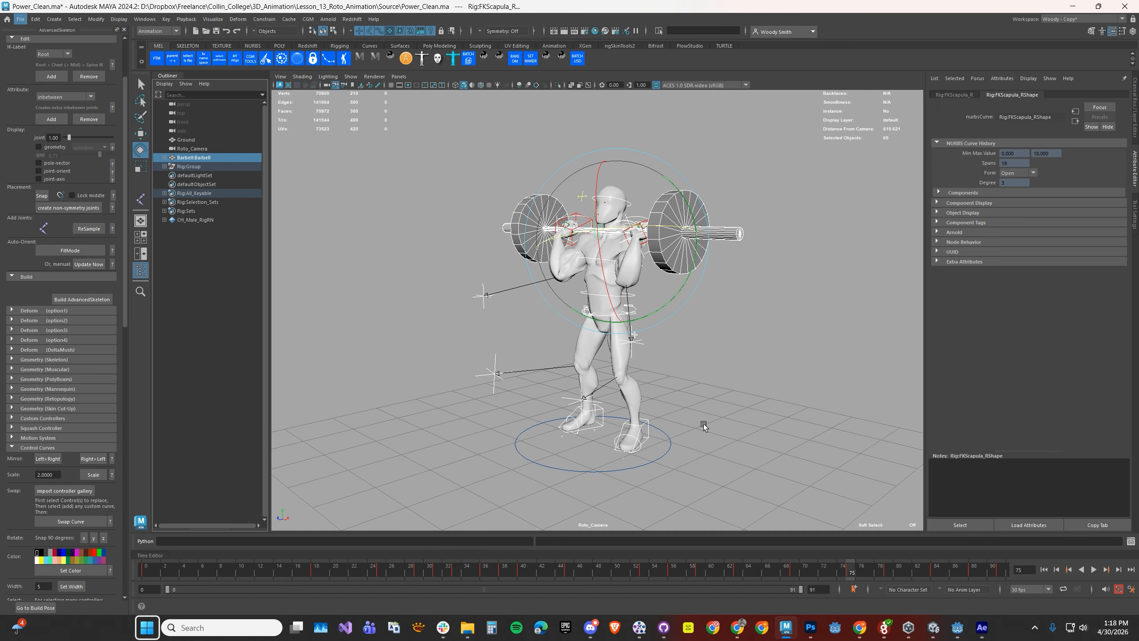
key("alt+v")
key("alt+v")
key("alt+v")
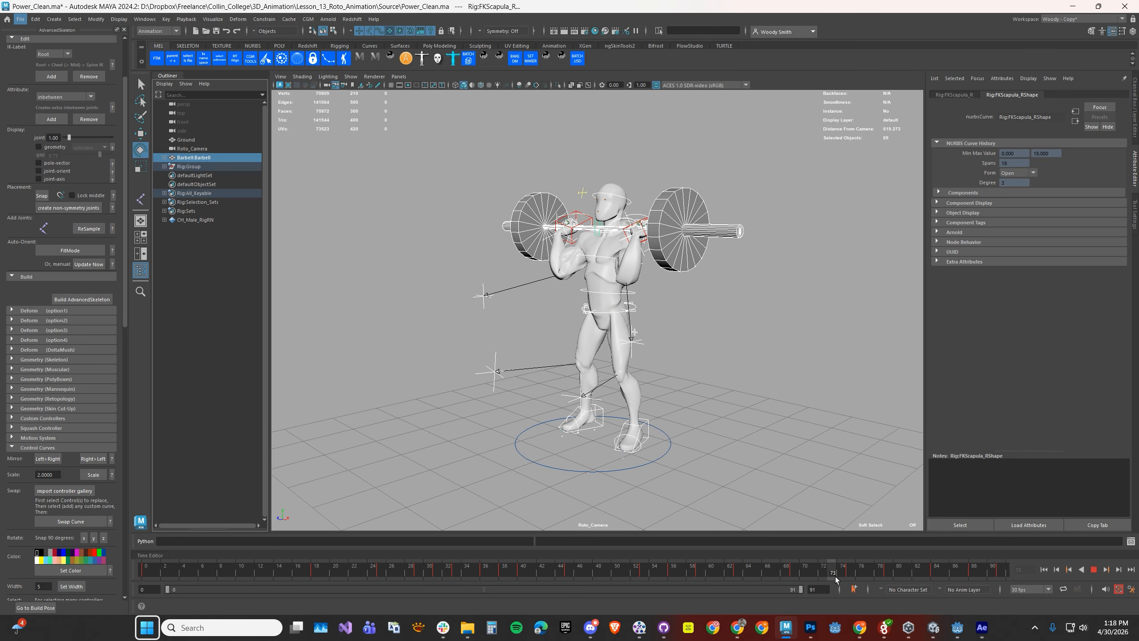
key("alt+v")
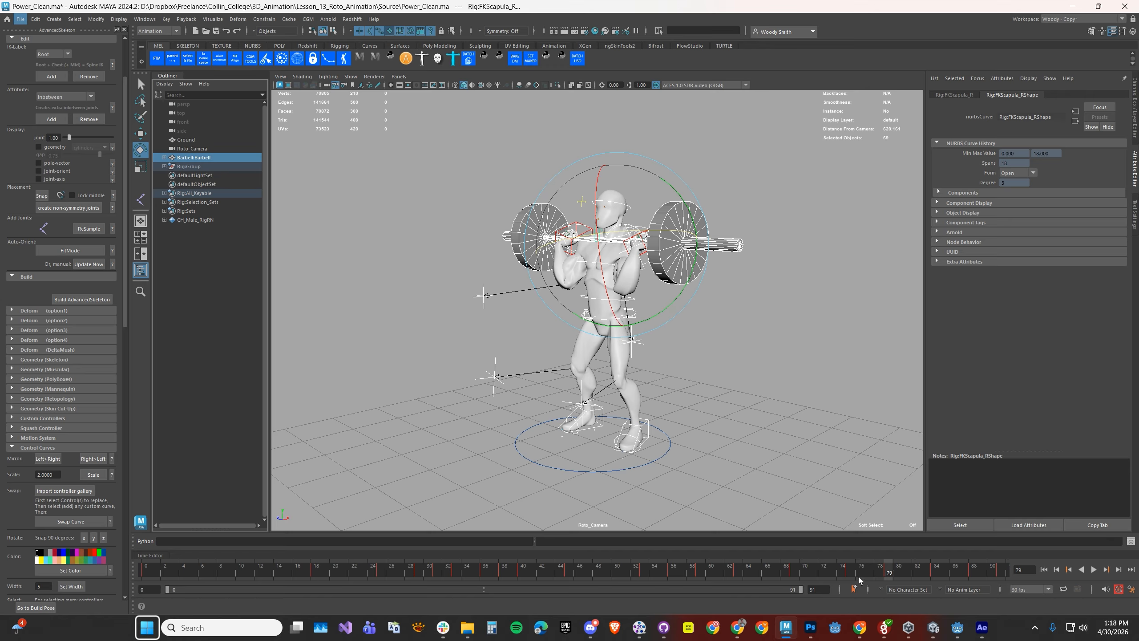
key("alt+v")
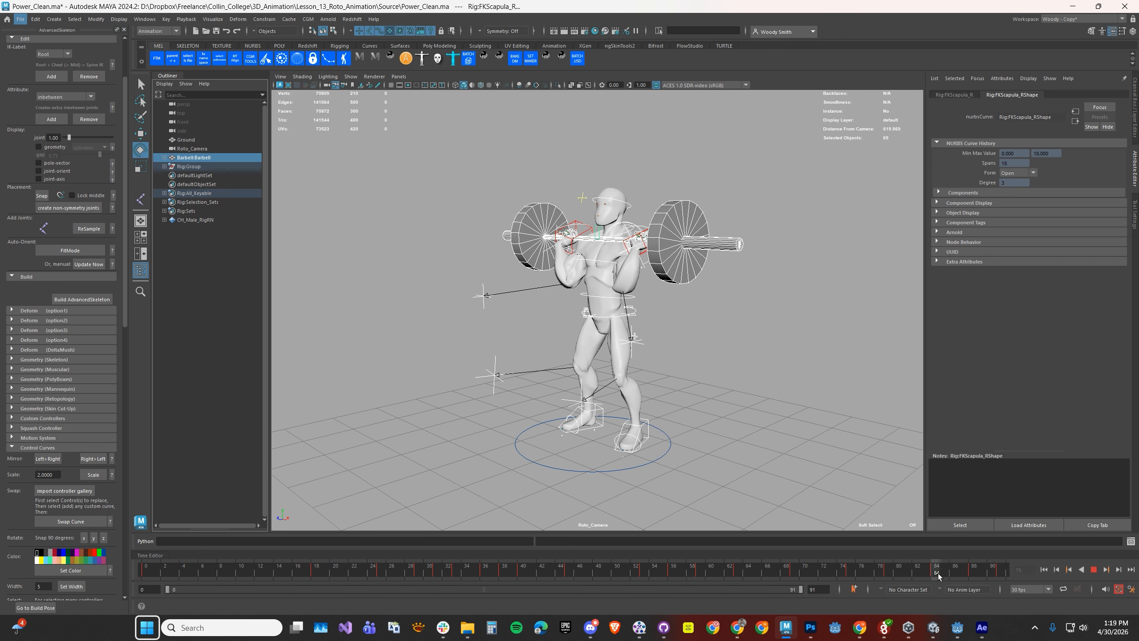
key("alt+v")
- Try lowering and rotating the barbell at frame 84, then undo both changes
left_click(728, 246)
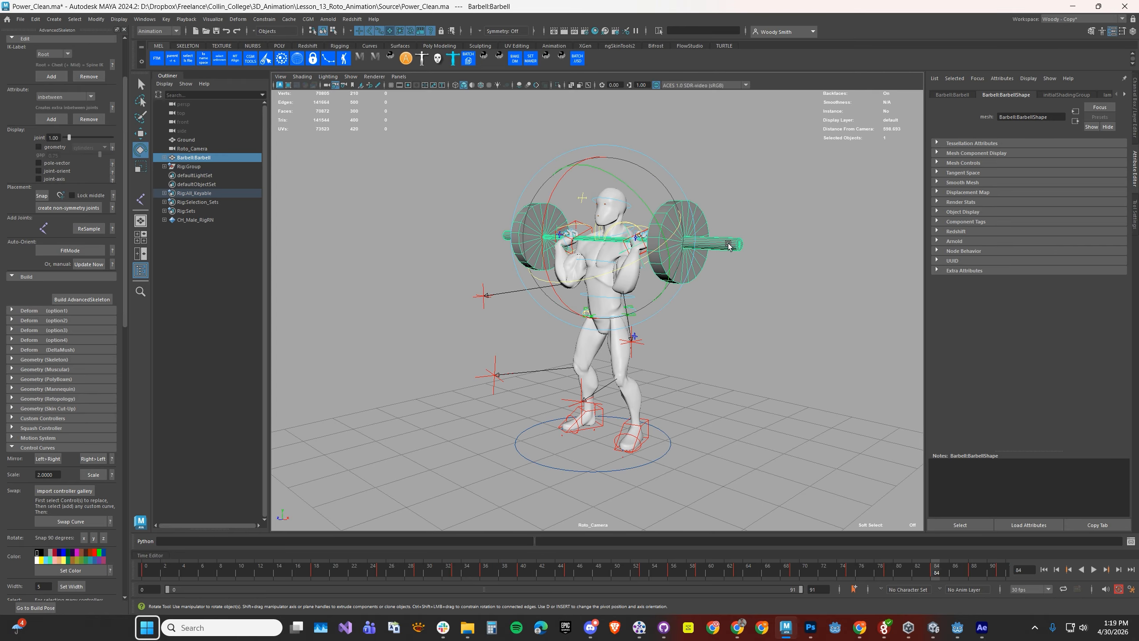
key("w")
key("e")
left_click_drag(557, 207, 554, 207)
key("ctrl+z")
key("ctrl+z")
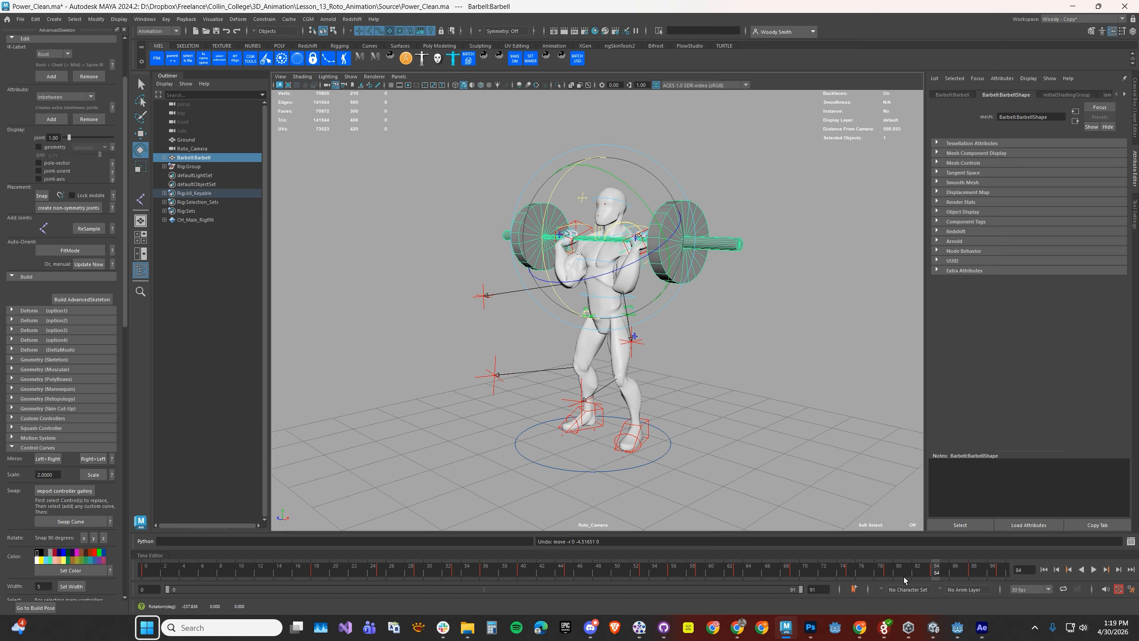
- Play and scrub the barbell's final movement up to frame 91
key("alt+v")
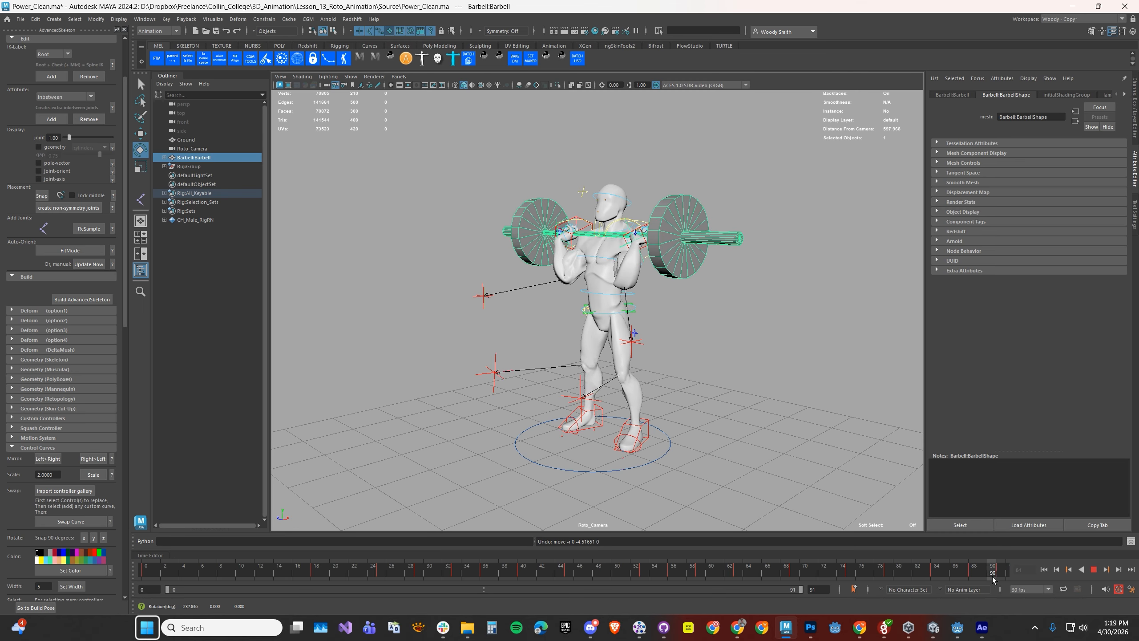
left_click(978, 579)
left_click_drag(977, 574, 1002, 575)
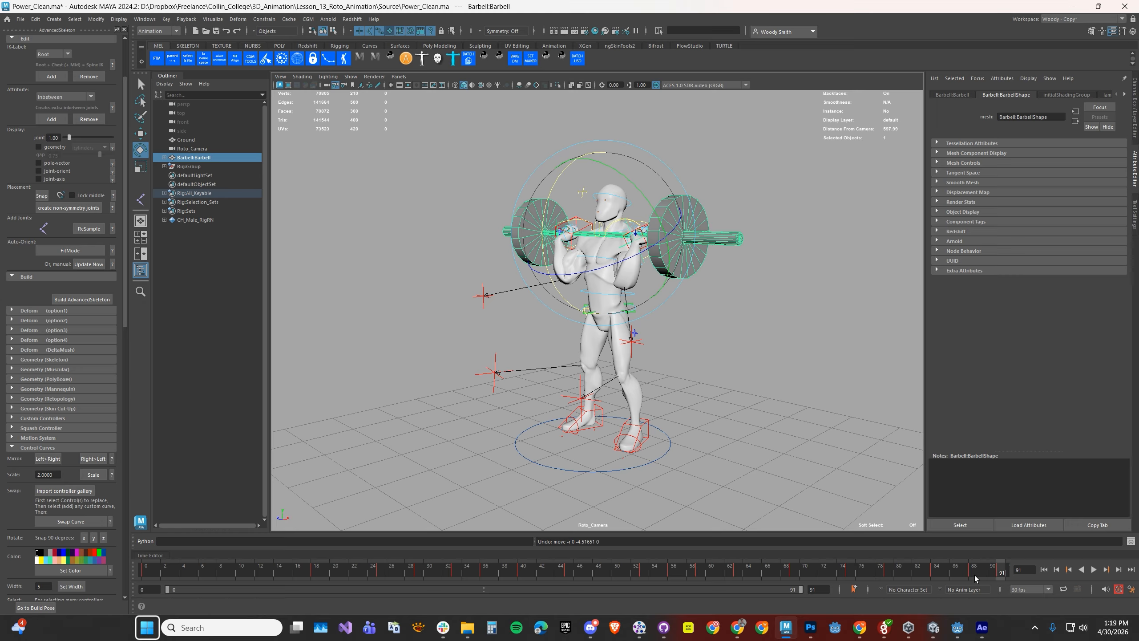
- Highlight the barbell's late keys from frame 79 onward and look through the tangent options without applying one
left_click_drag(768, 570, 879, 572)
left_click_drag(970, 573, 886, 572, "shift")
right_click(890, 572)
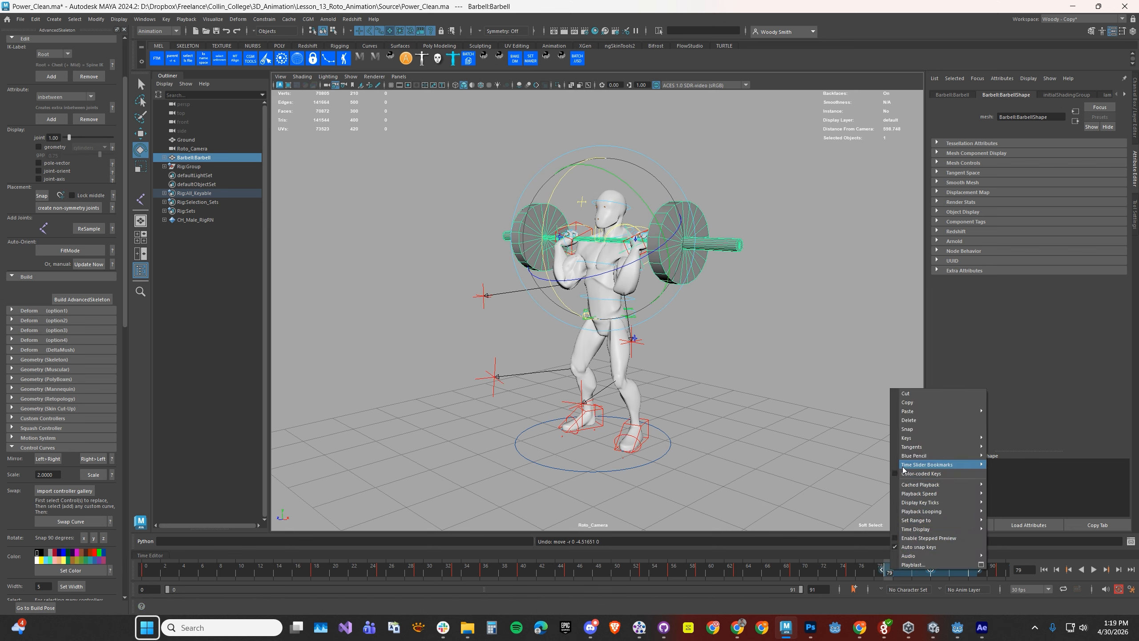
mouse_move(906, 451)
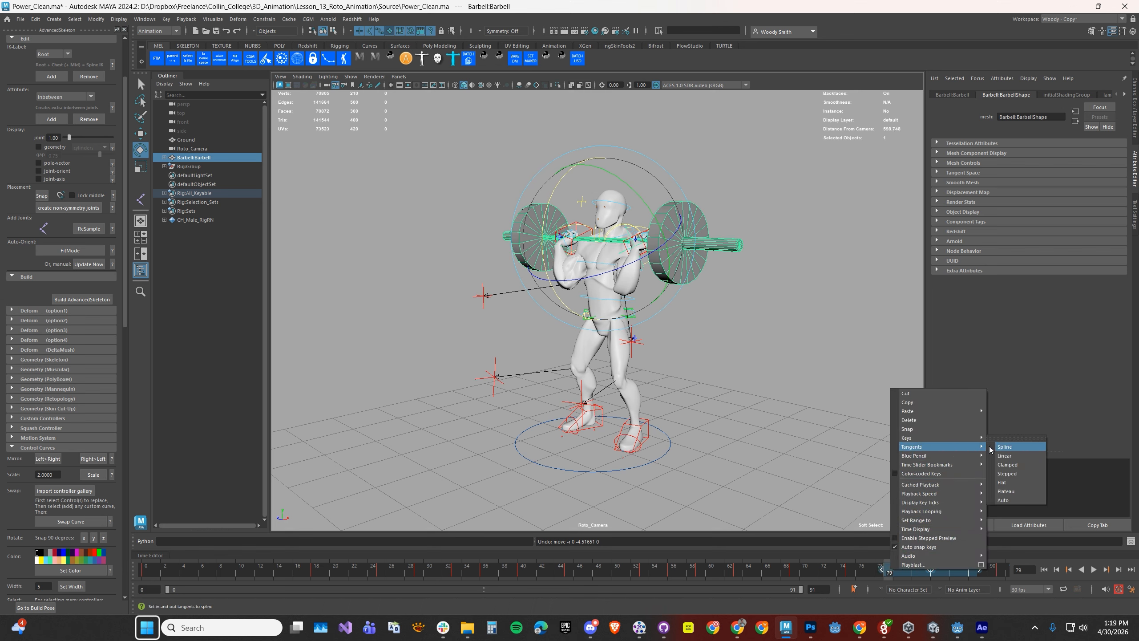
left_click(904, 573)
- Scrub the ending to frame 91 and play the whole animation to judge its overall speed
key("alt+v")
left_click_drag(905, 573, 969, 573)
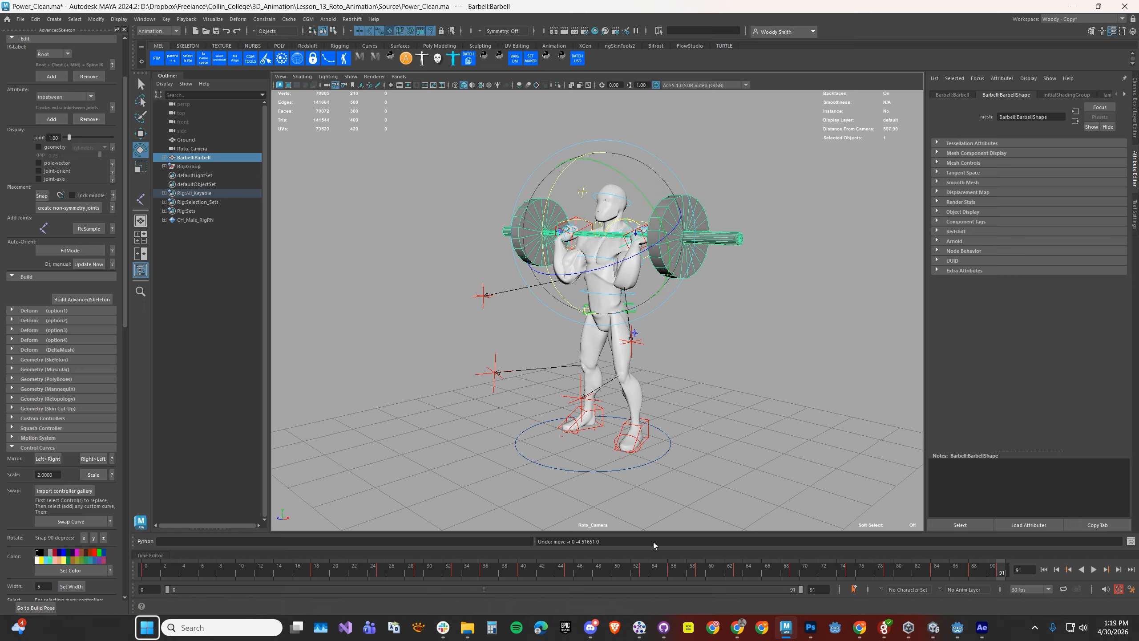
left_click(1095, 570)
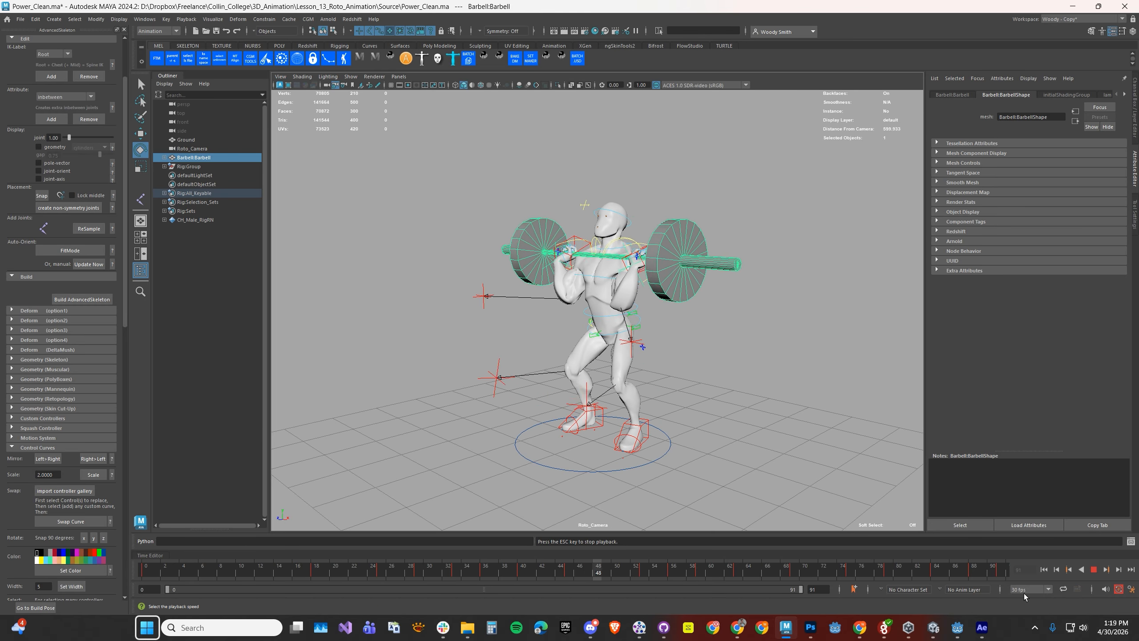
left_click(1094, 569)
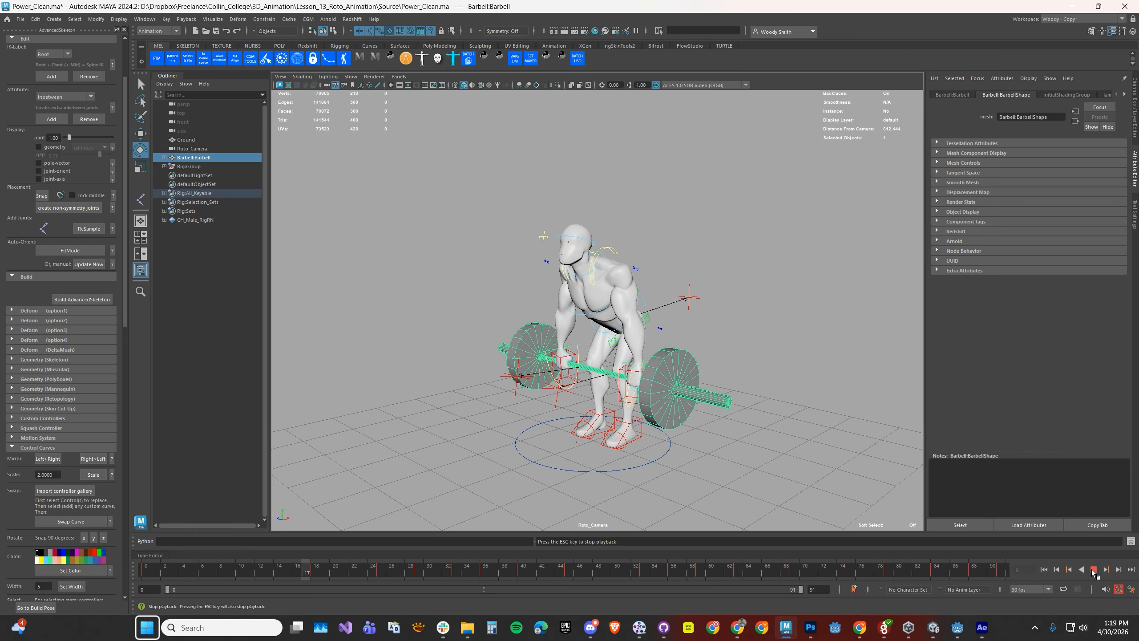
- Compress all keys of the All_Keyable set members from frames 0–91 to end at frame 72, snap them, and play the result
right_click(186, 196)
left_click(202, 199)
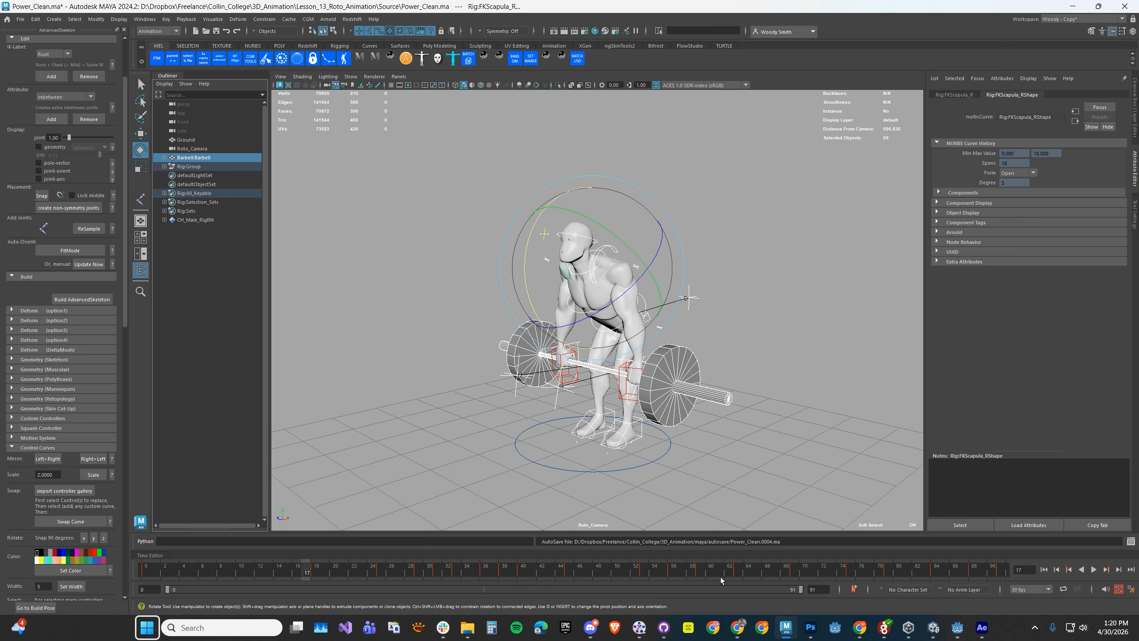
left_click_drag(1003, 573, 447, 572, "shift")
left_click_drag(104, 584, 106, 584, "shift")
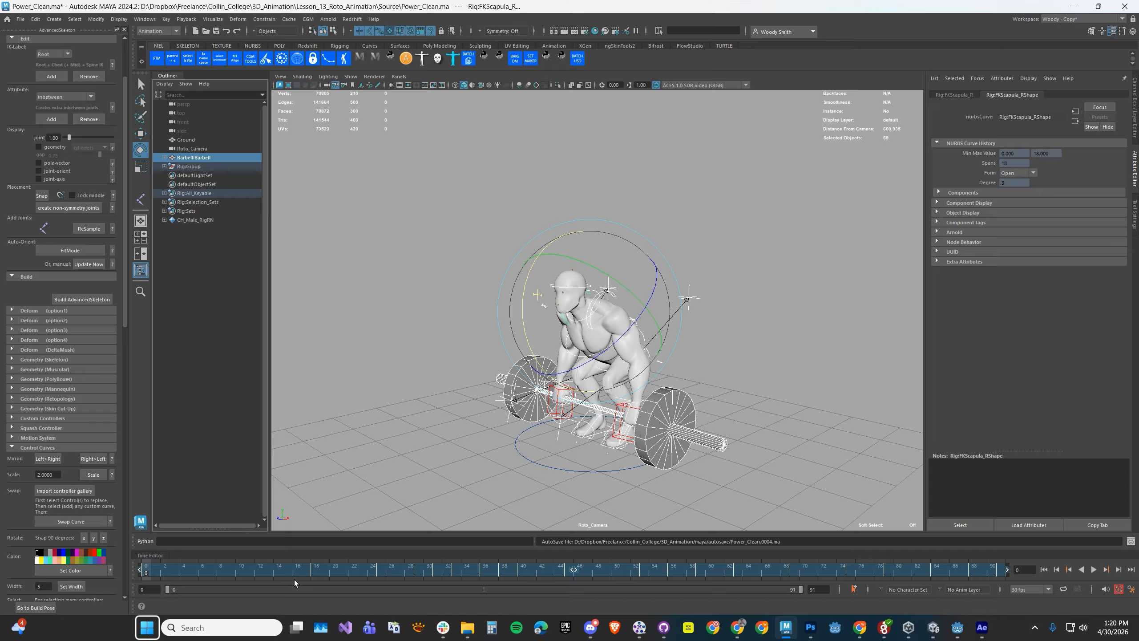
left_click(1008, 572)
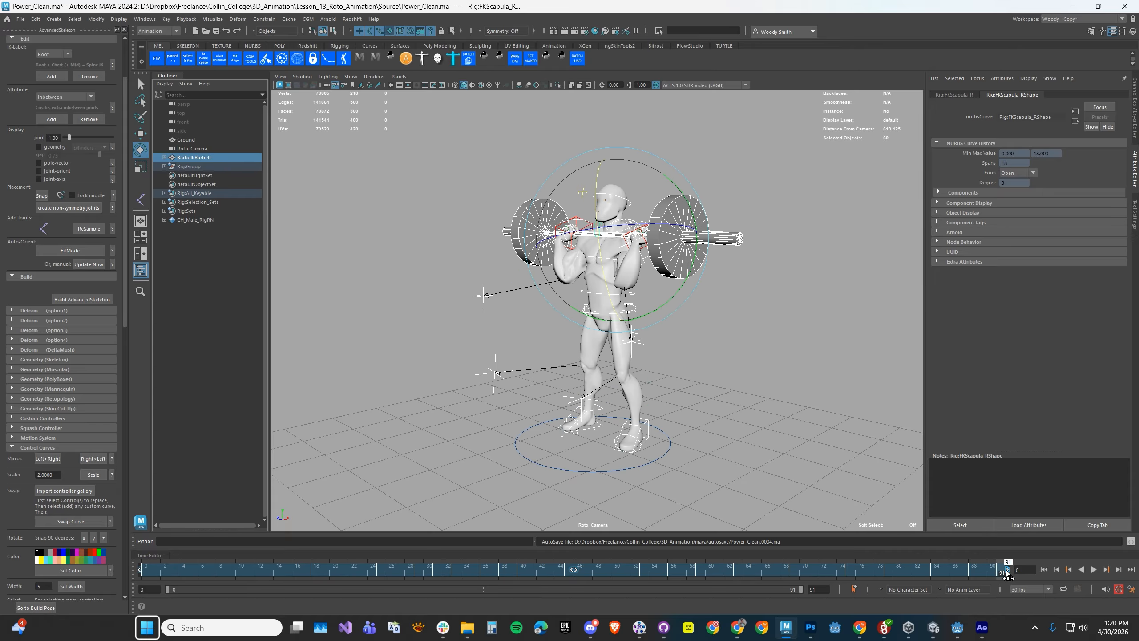
left_click_drag(995, 575, 824, 579)
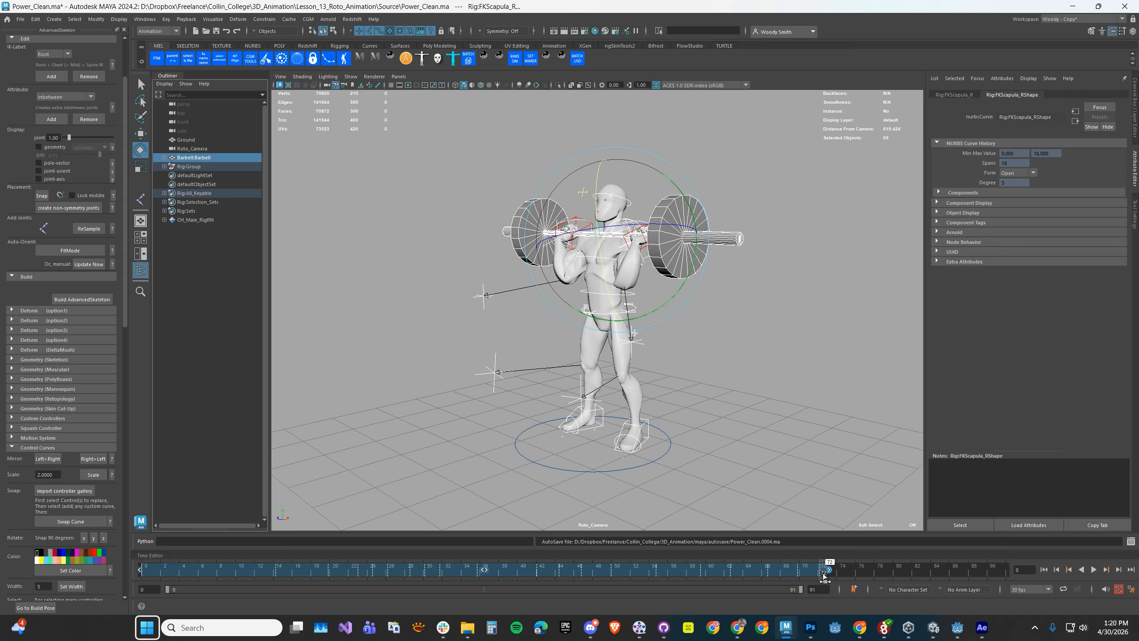
right_click(814, 576)
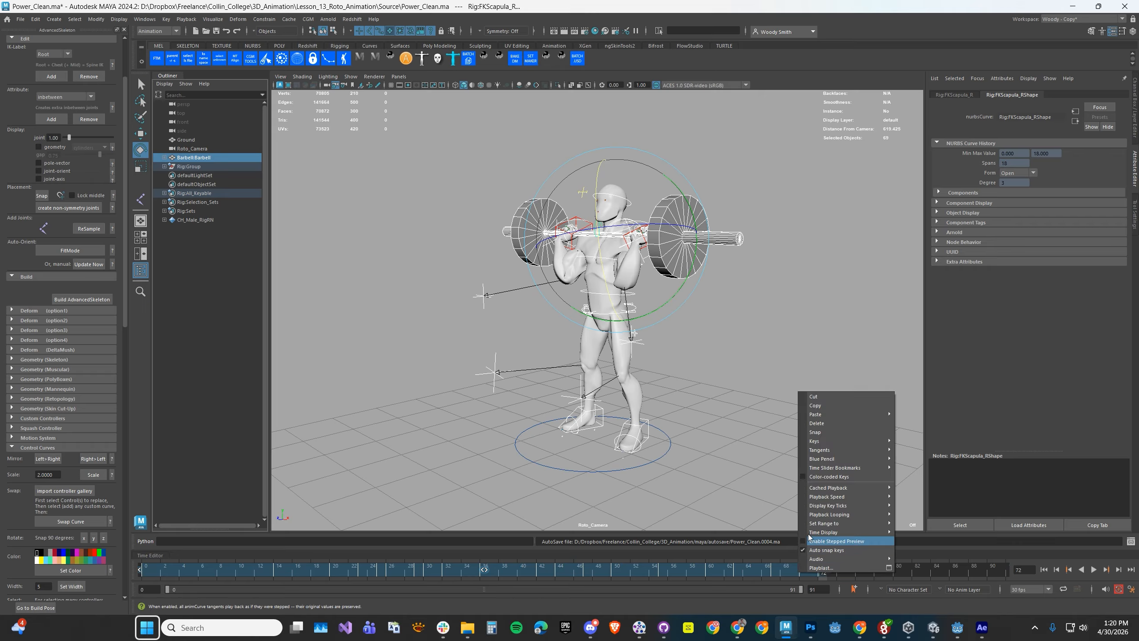
left_click(817, 432)
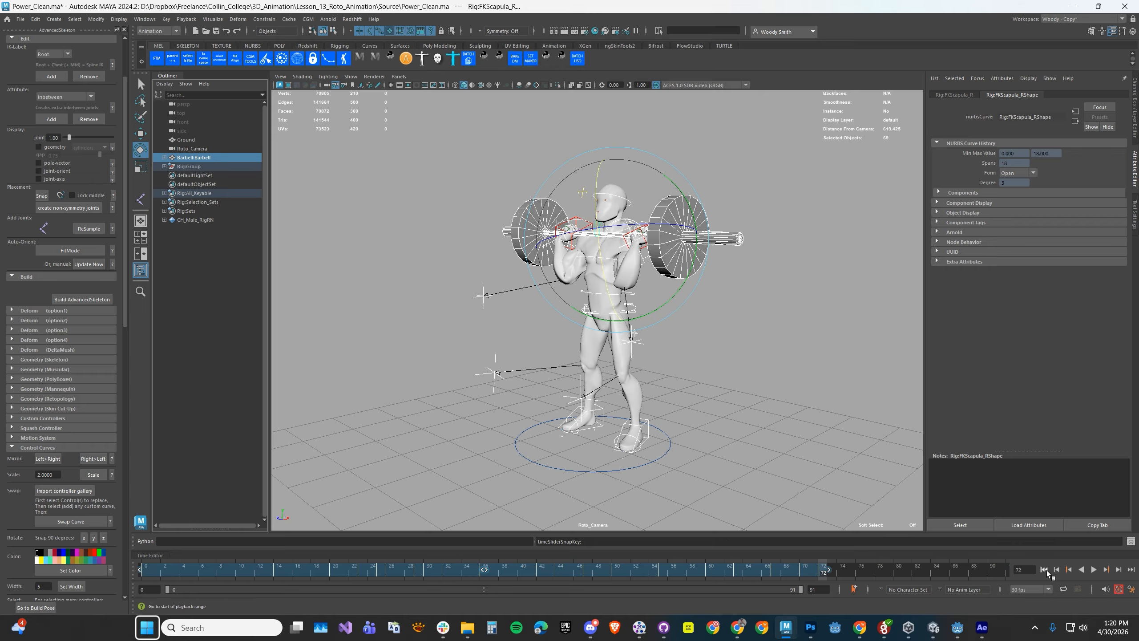
left_click(1094, 570)
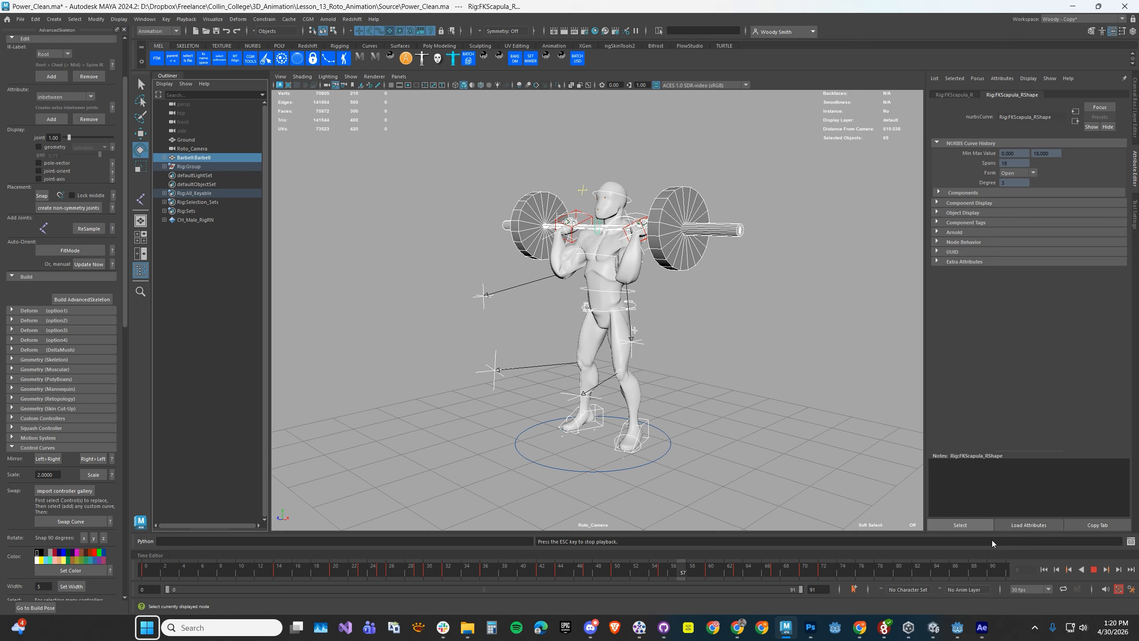
- Compress the range of keys starting at frame 13 to end at about frame 26, snap the keys, and play the result
left_click(1093, 570)
mouse_move(264, 568)
left_mouse_down()
mouse_move(394, 569)
mouse_move(272, 581)
left_mouse_up()
left_click_drag(405, 576, 391, 579)
right_click(342, 572)
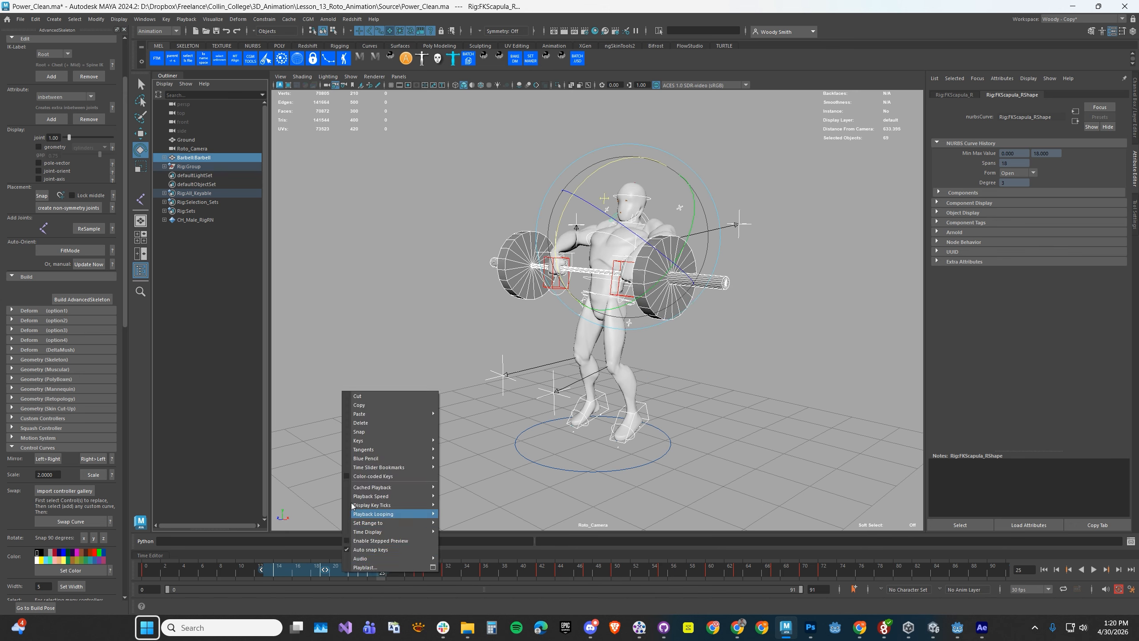
left_click(359, 425)
left_click(218, 568)
key("alt+v")
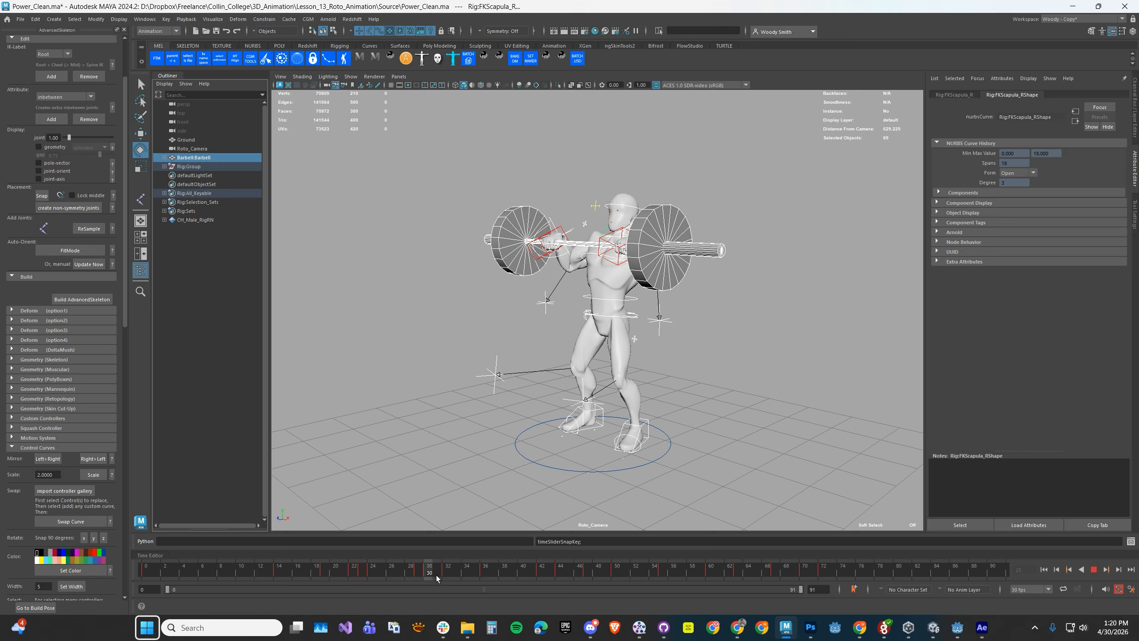
- Set the tangents of the selected controls' keys in frames 27–37 to Spline and play the result
mouse_move(429, 577)
left_mouse_down()
mouse_move(490, 576)
mouse_move(408, 577)
left_mouse_up()
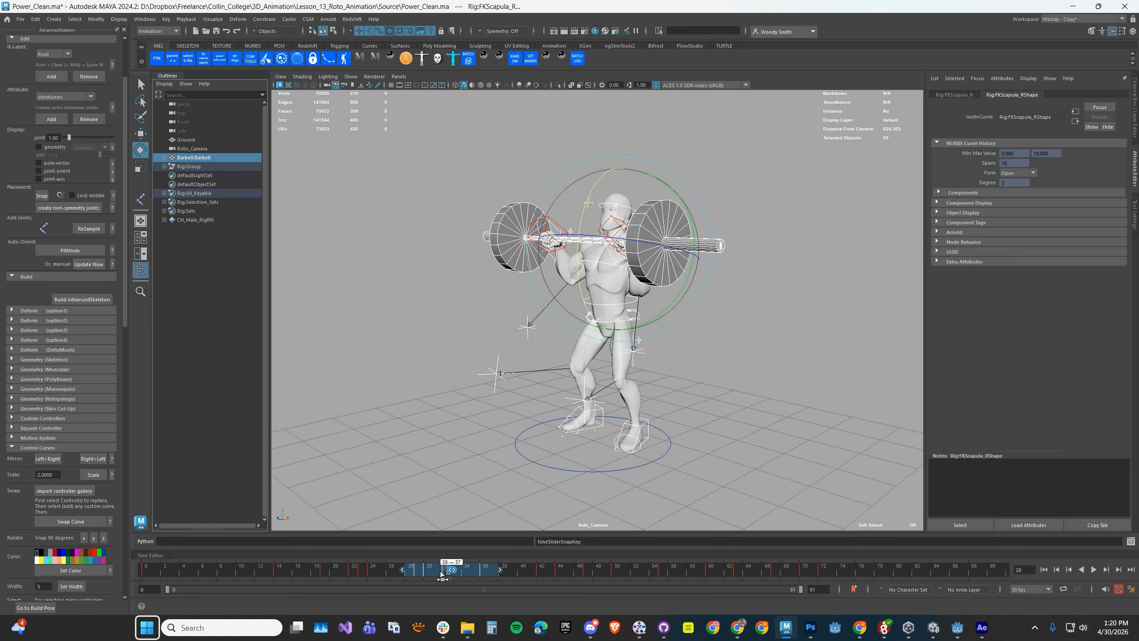
left_click_drag(320, 569, 427, 568)
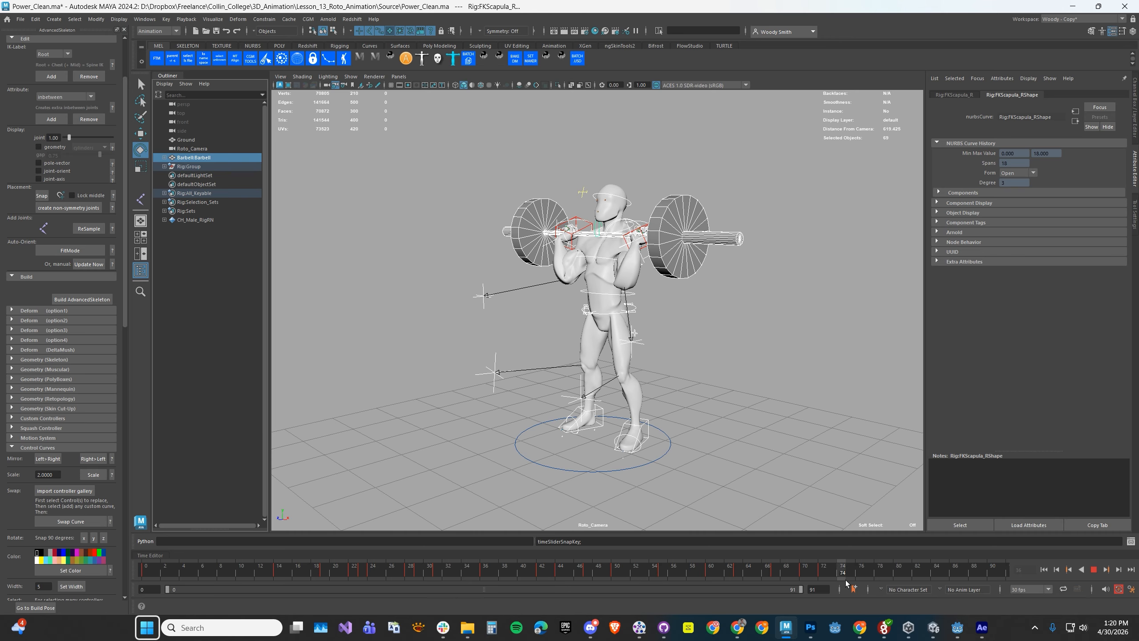
left_click_drag(493, 575, 401, 573)
right_click(403, 574)
mouse_move(427, 460)
left_click(520, 460)
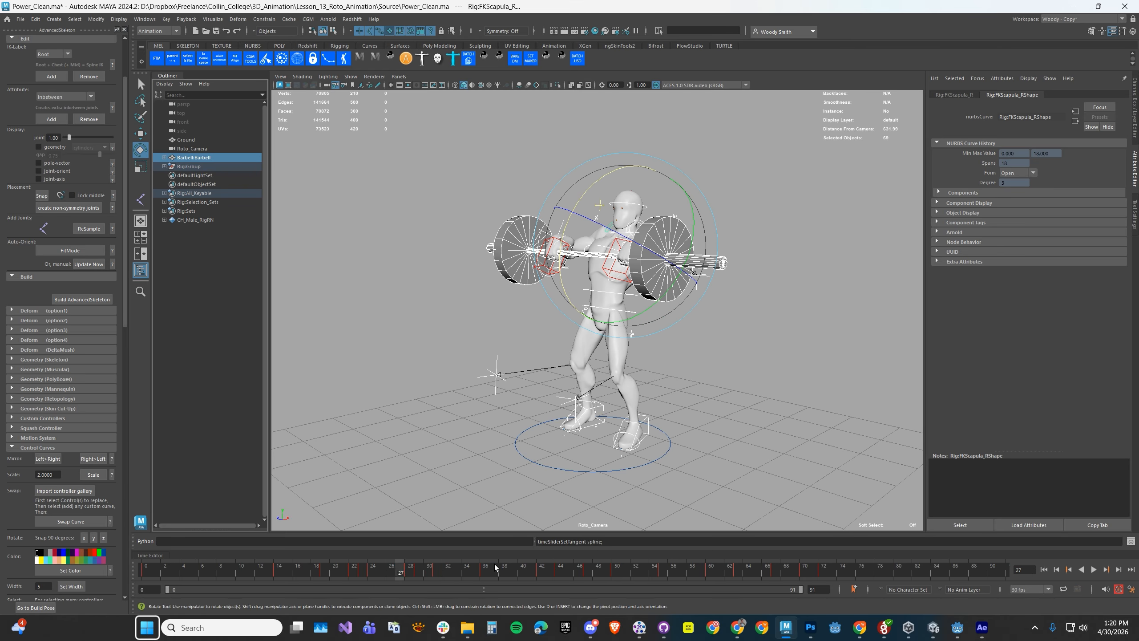
key("alt+v")
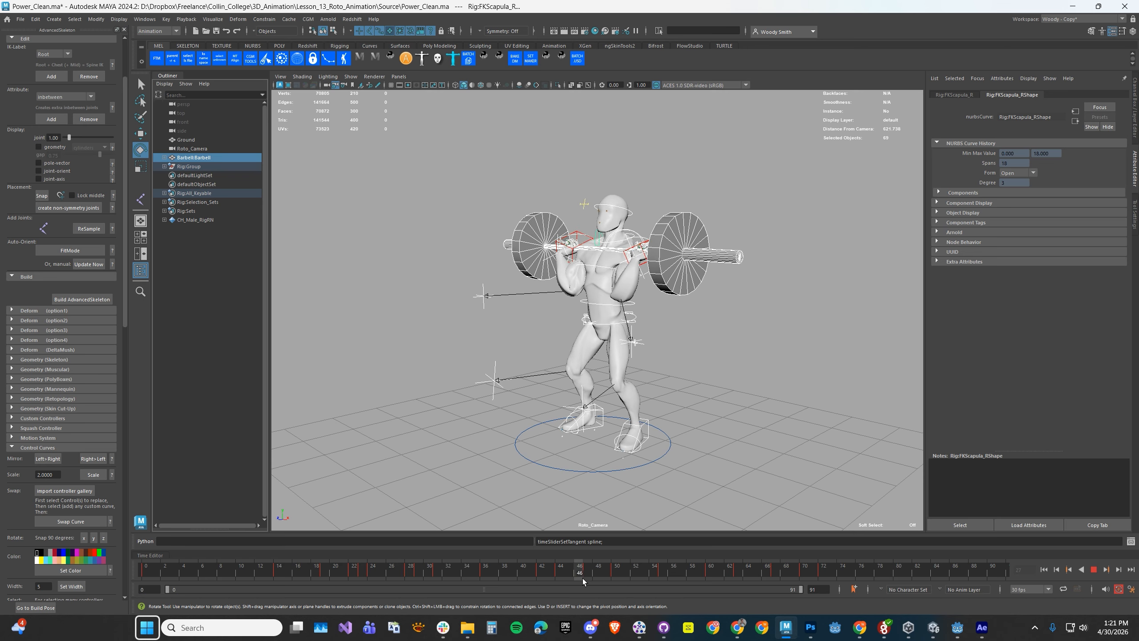
key("alt+v")
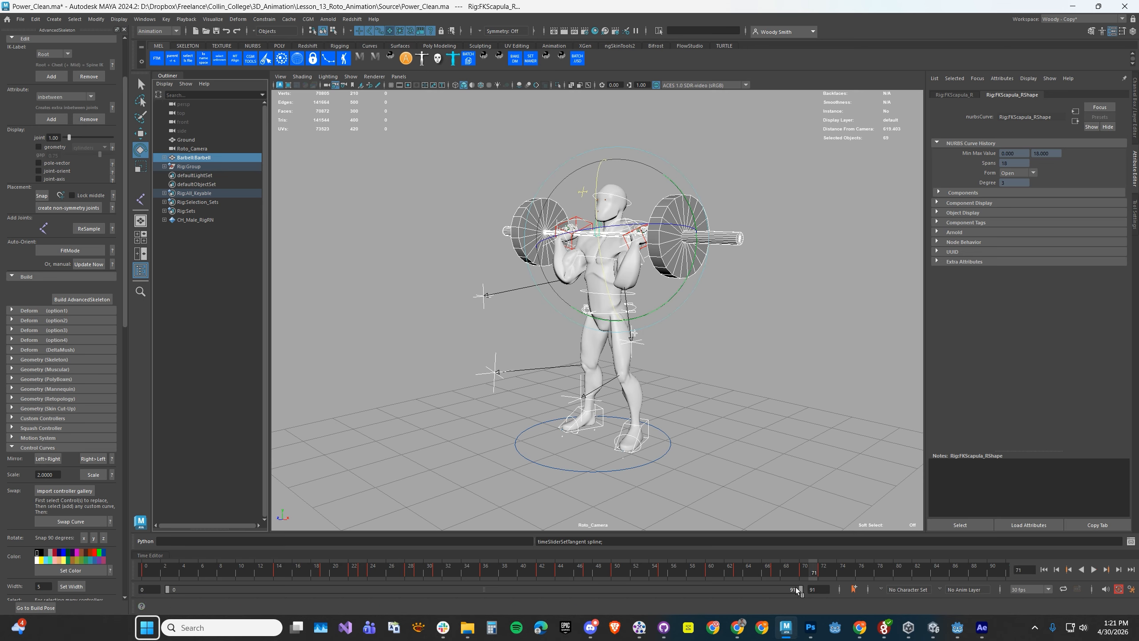
- Play the whole power clean from the first frame to review its overall timing
left_click(1043, 569)
left_click(1092, 569)
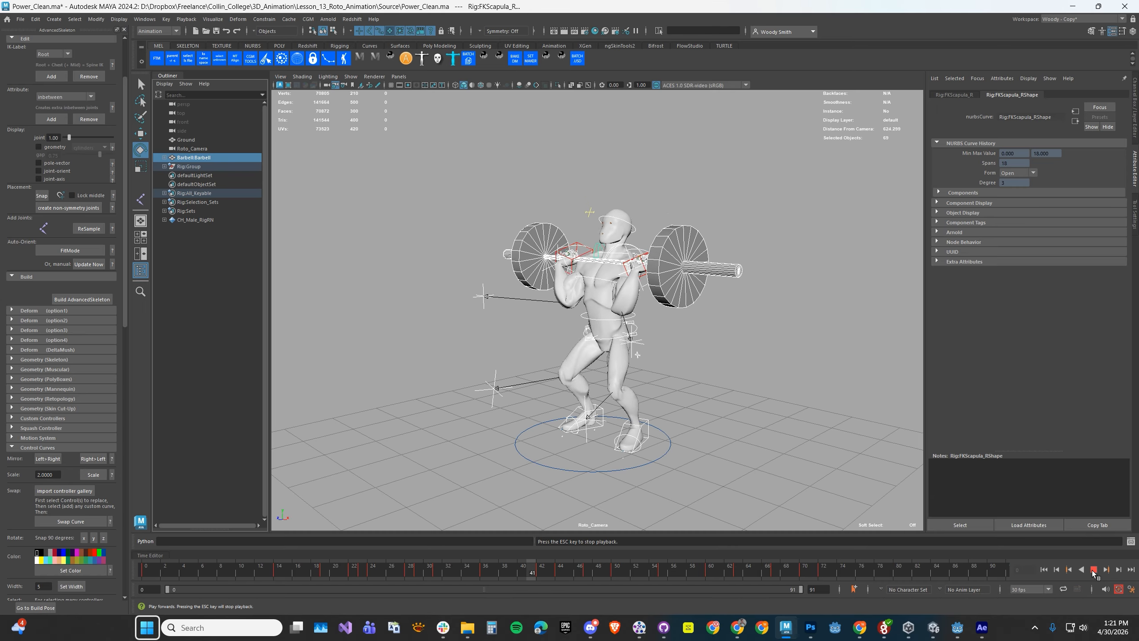
key("alt+v")
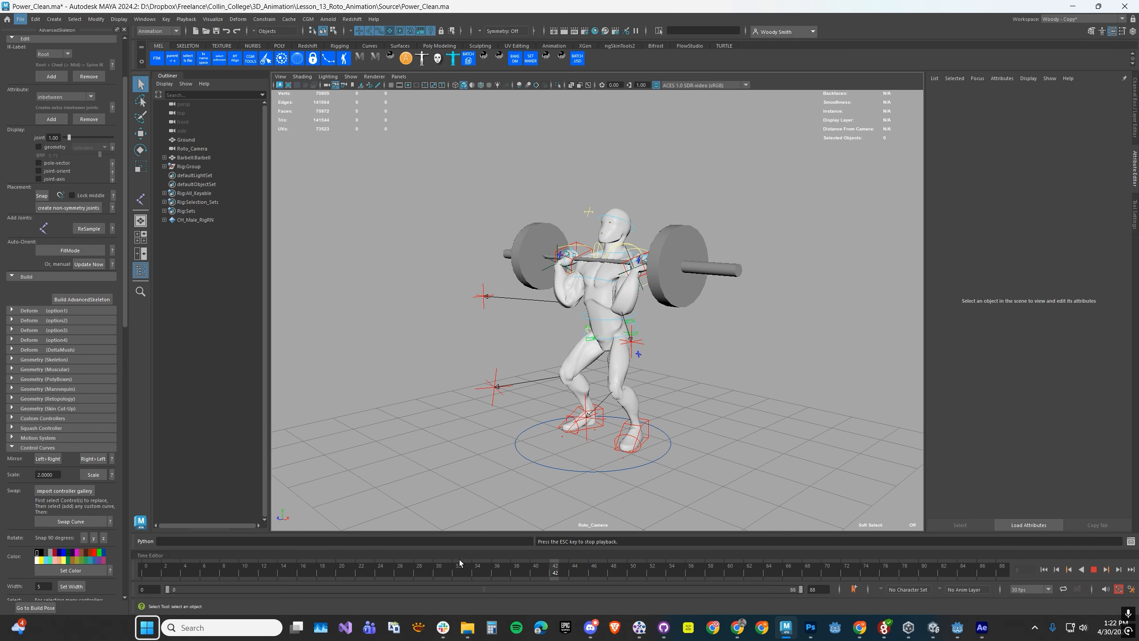
left_click(1093, 569)
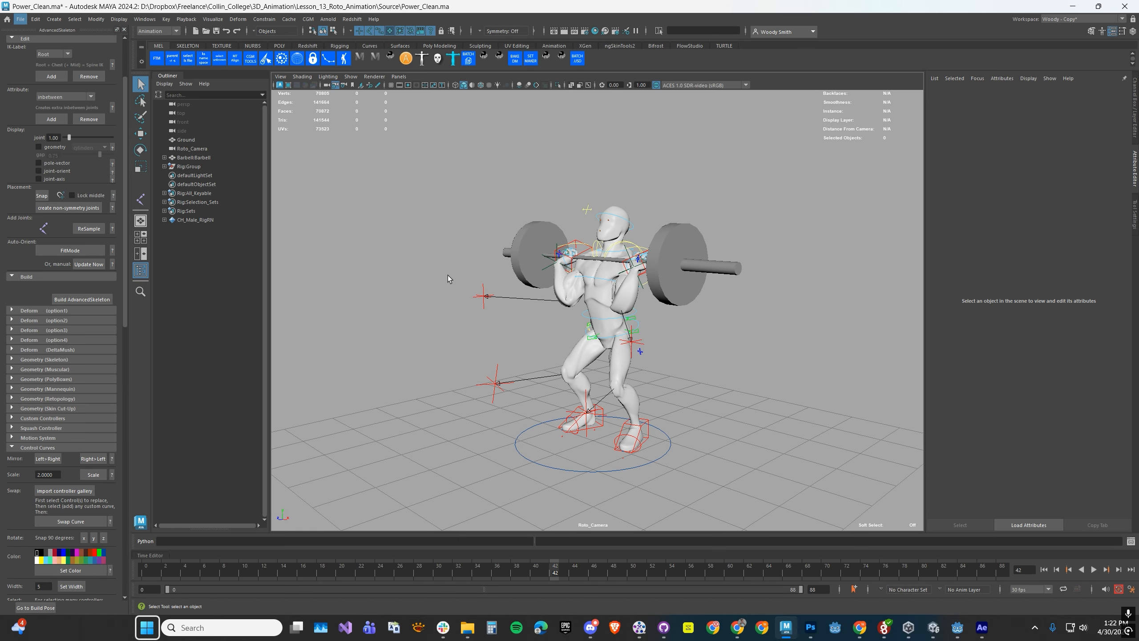
- Show the four-view layout and play the animation while examining the lifter and barbell from several angles in the perspective view
key("space")
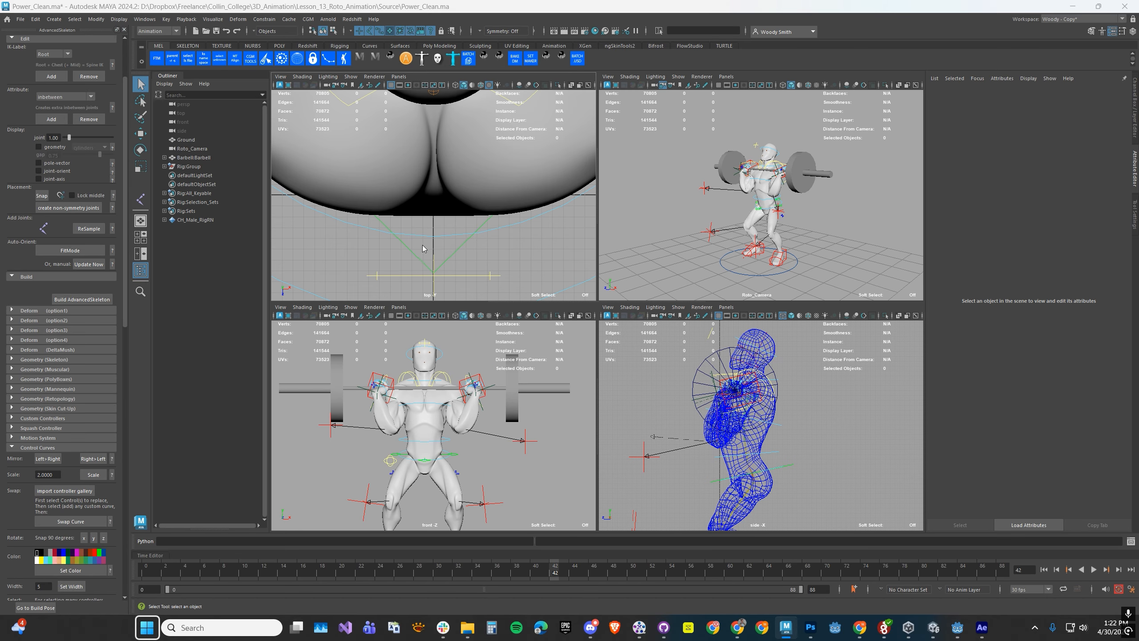
left_click_drag(433, 282, 382, 244, "alt")
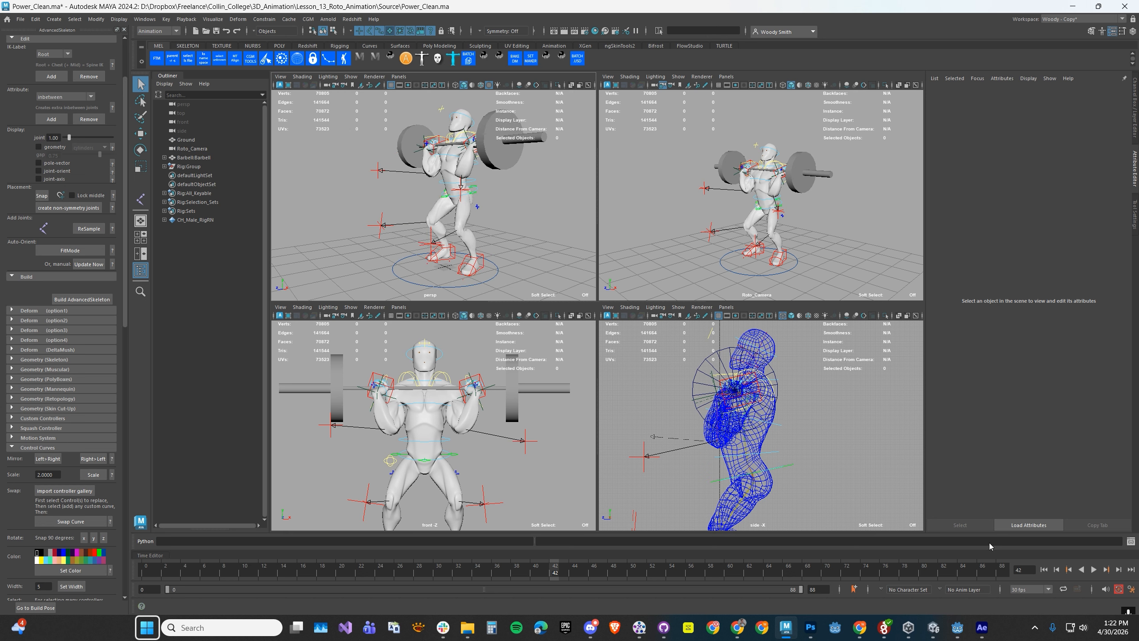
left_click(1093, 570)
left_click_drag(475, 243, 381, 250, "alt")
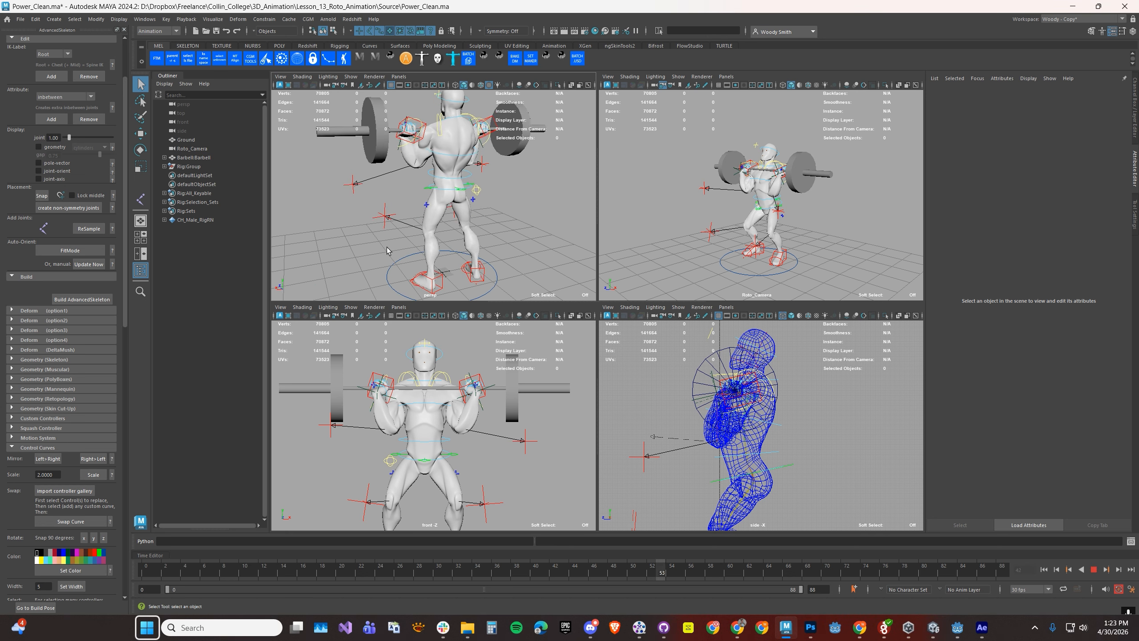
right_click_drag(402, 248, 358, 229, "alt")
left_click_drag(377, 240, 489, 231, "alt")
left_click_drag(442, 157, 421, 148, "alt")
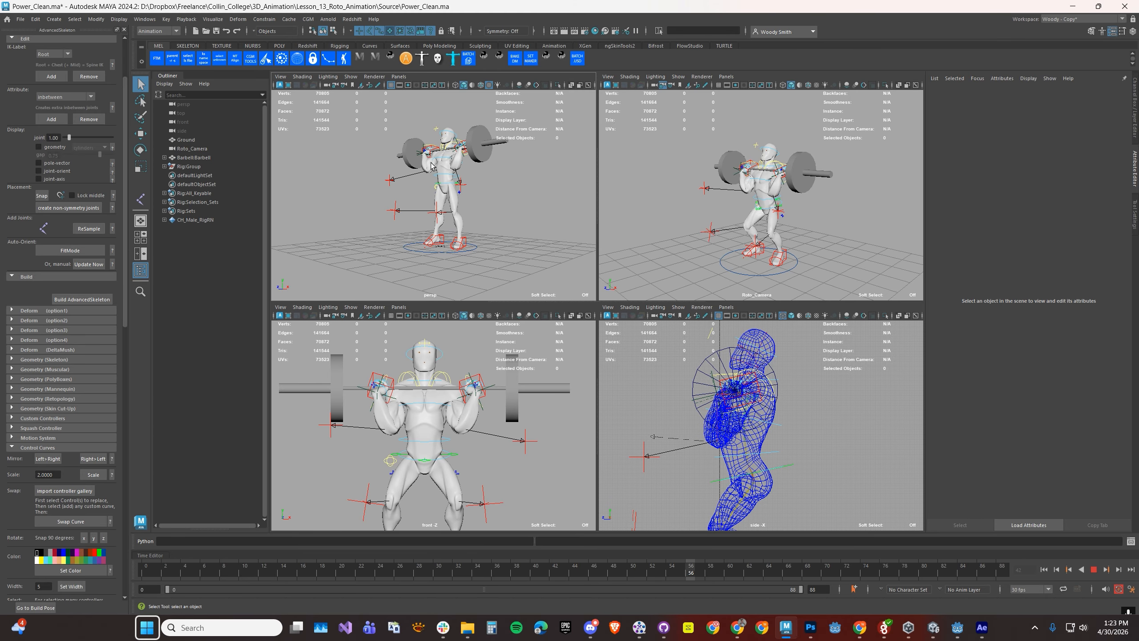
left_click_drag(433, 233, 452, 240, "alt")
middle_click_drag(453, 240, 457, 262, "alt")
left_click_drag(434, 170, 453, 178, "alt")
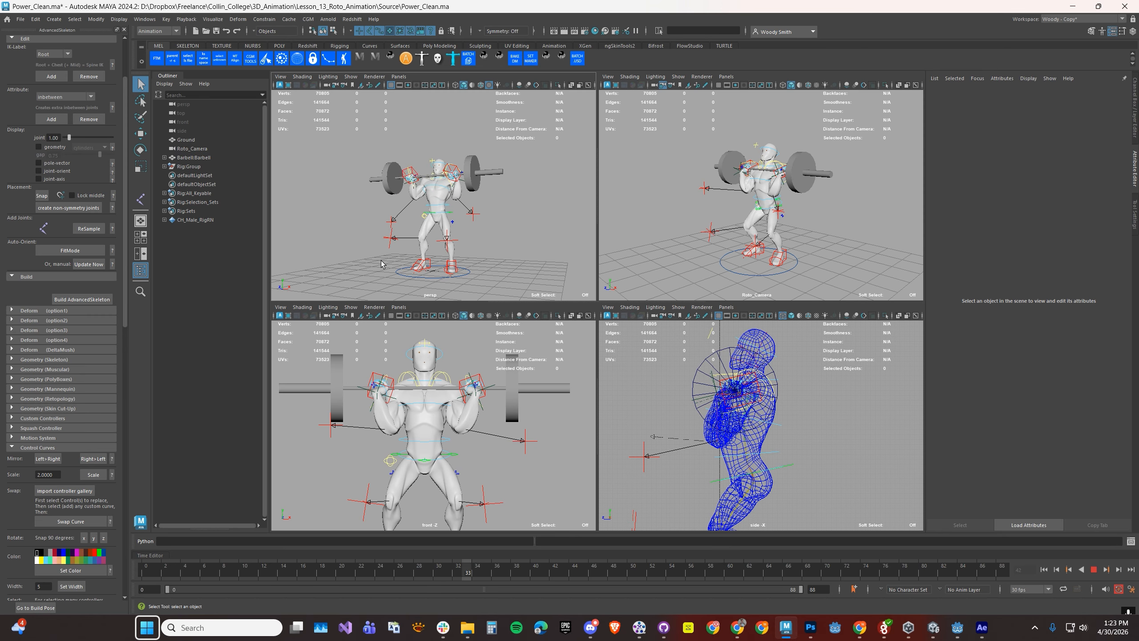
left_click_drag(463, 249, 457, 246, "alt")
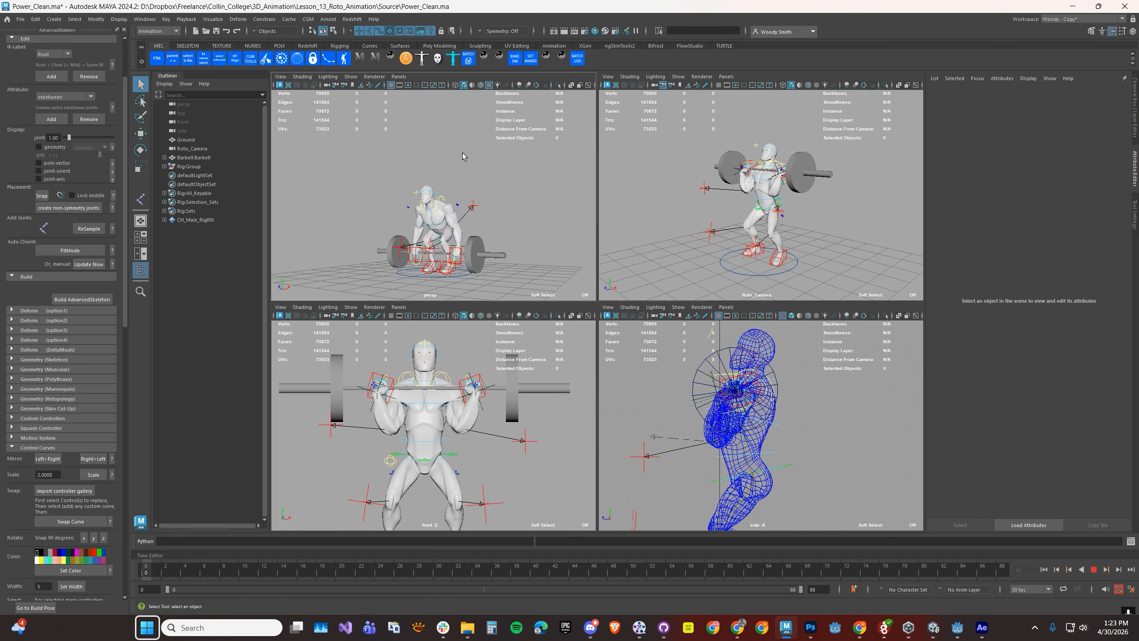